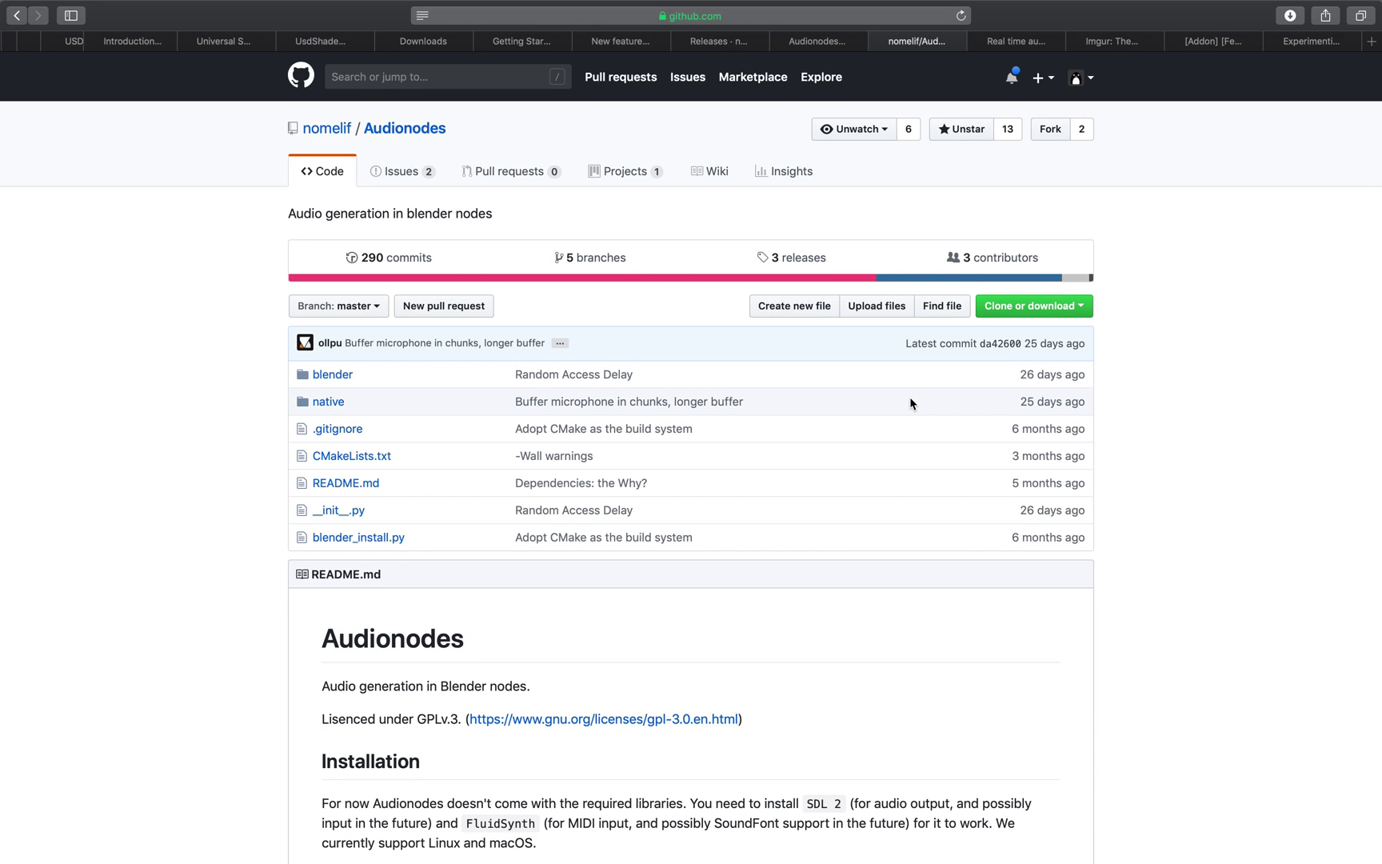
# Examine the Audionodes README's installation and compiling-from-source instructions for Linux and macOS.
pyautogui.scroll(-2, 908, 406)
pyautogui.scroll(-3, 911, 441)
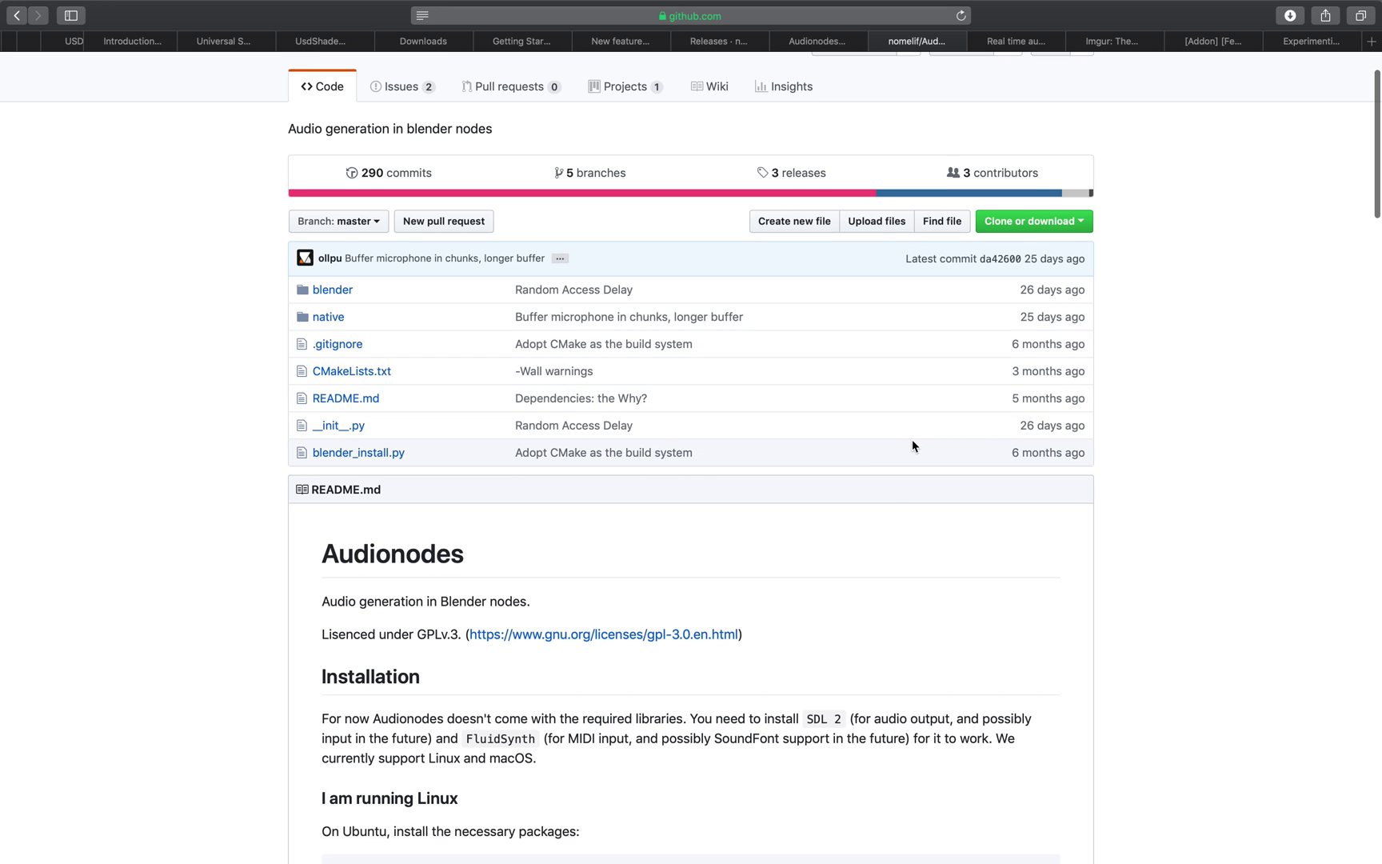
pyautogui.scroll(5, 919, 450)
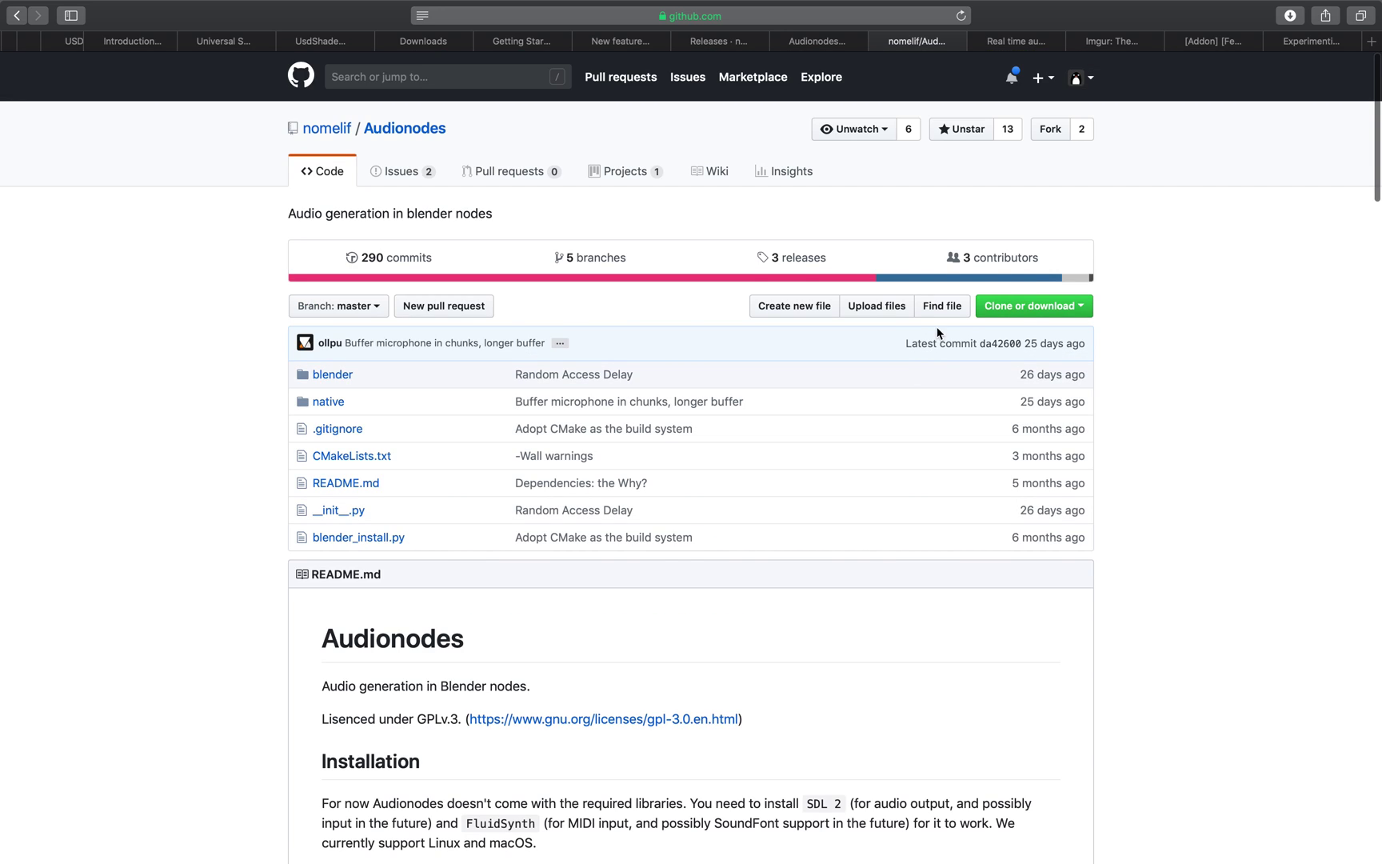
pyautogui.scroll(-20, 1370, 210)
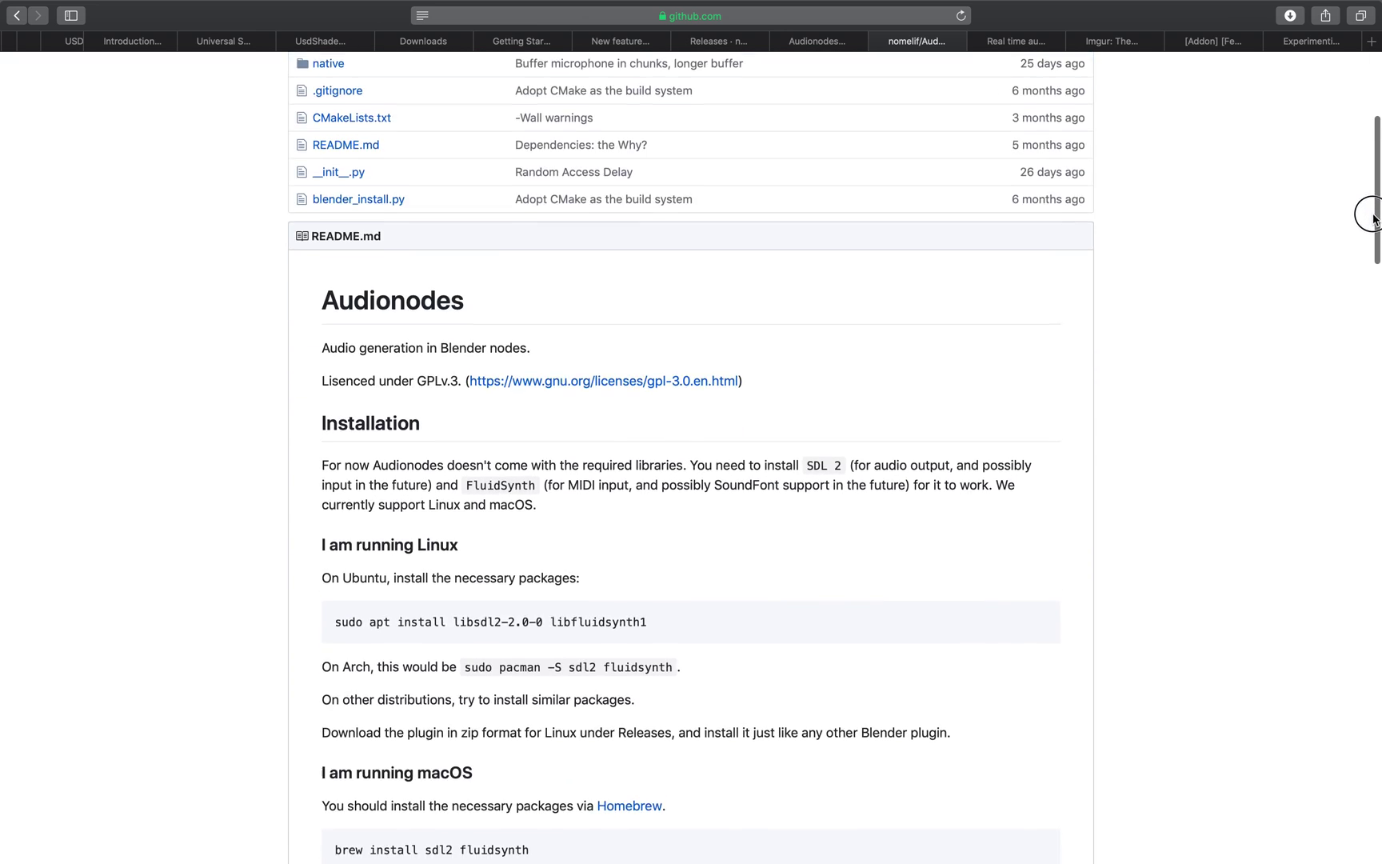
pyautogui.scroll(-6, 1252, 364)
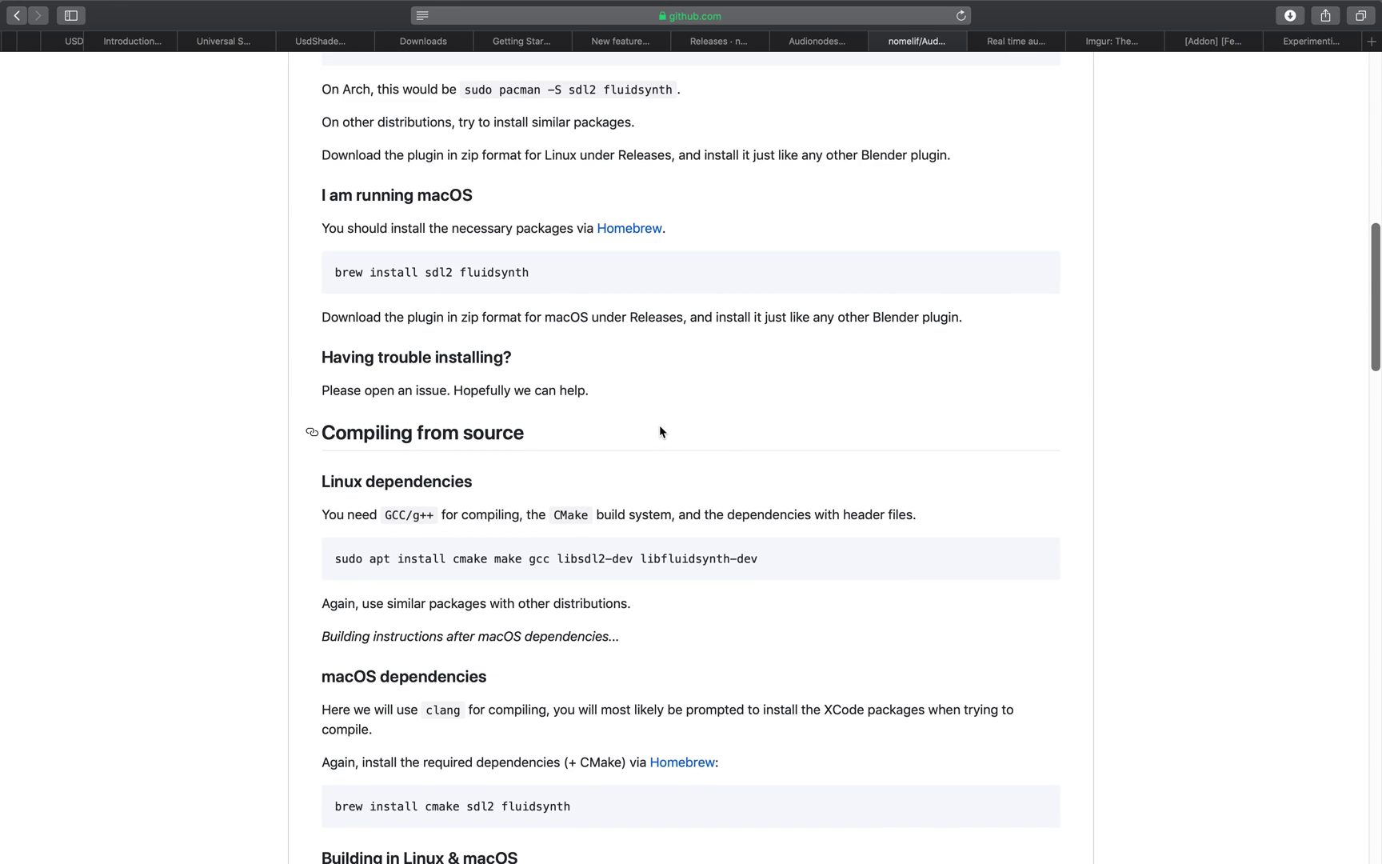
pyautogui.scroll(-10, 660, 431)
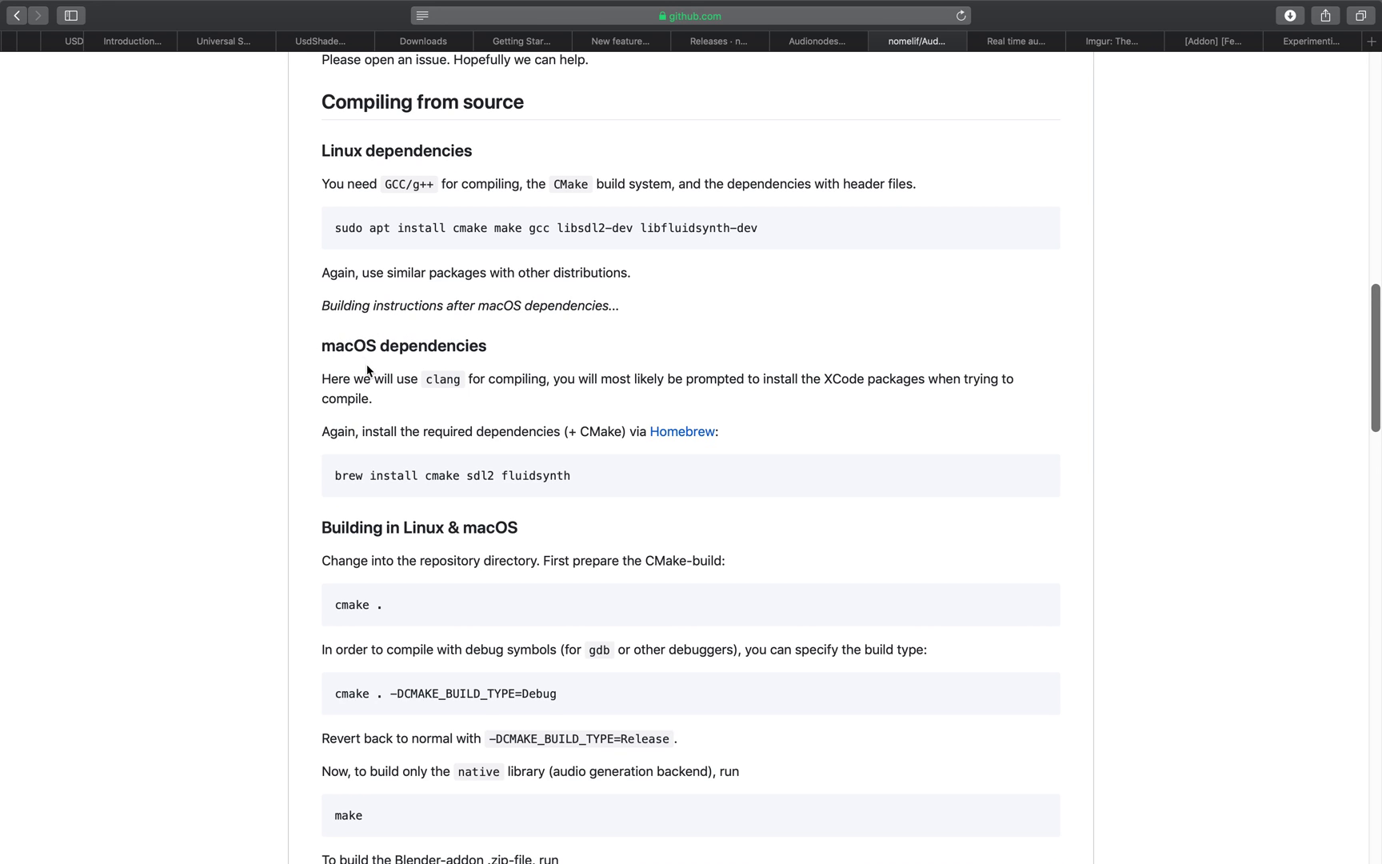
pyautogui.scroll(4, 370, 355)
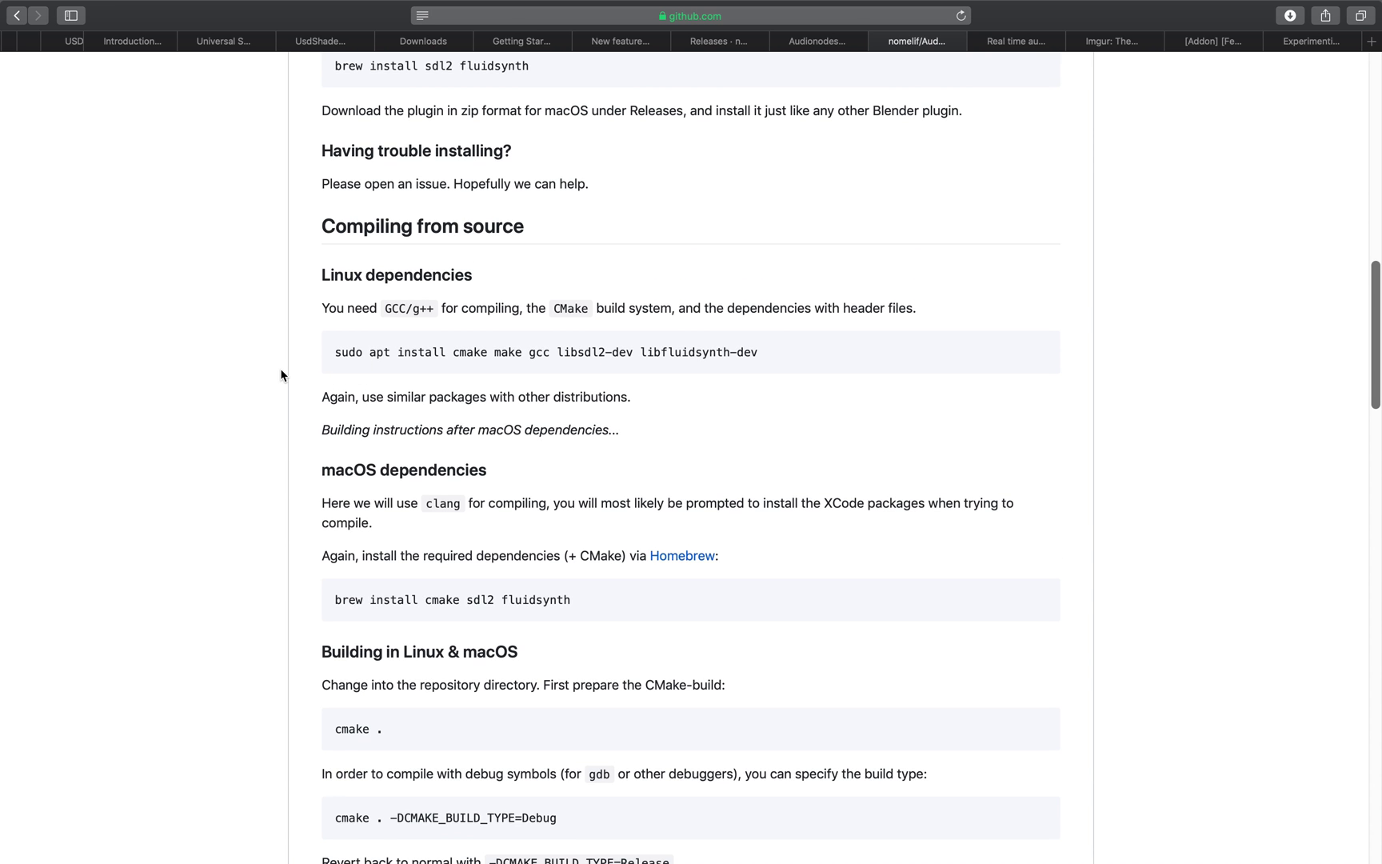
pyautogui.click(323, 271)
pyautogui.scroll(-5, 264, 312)
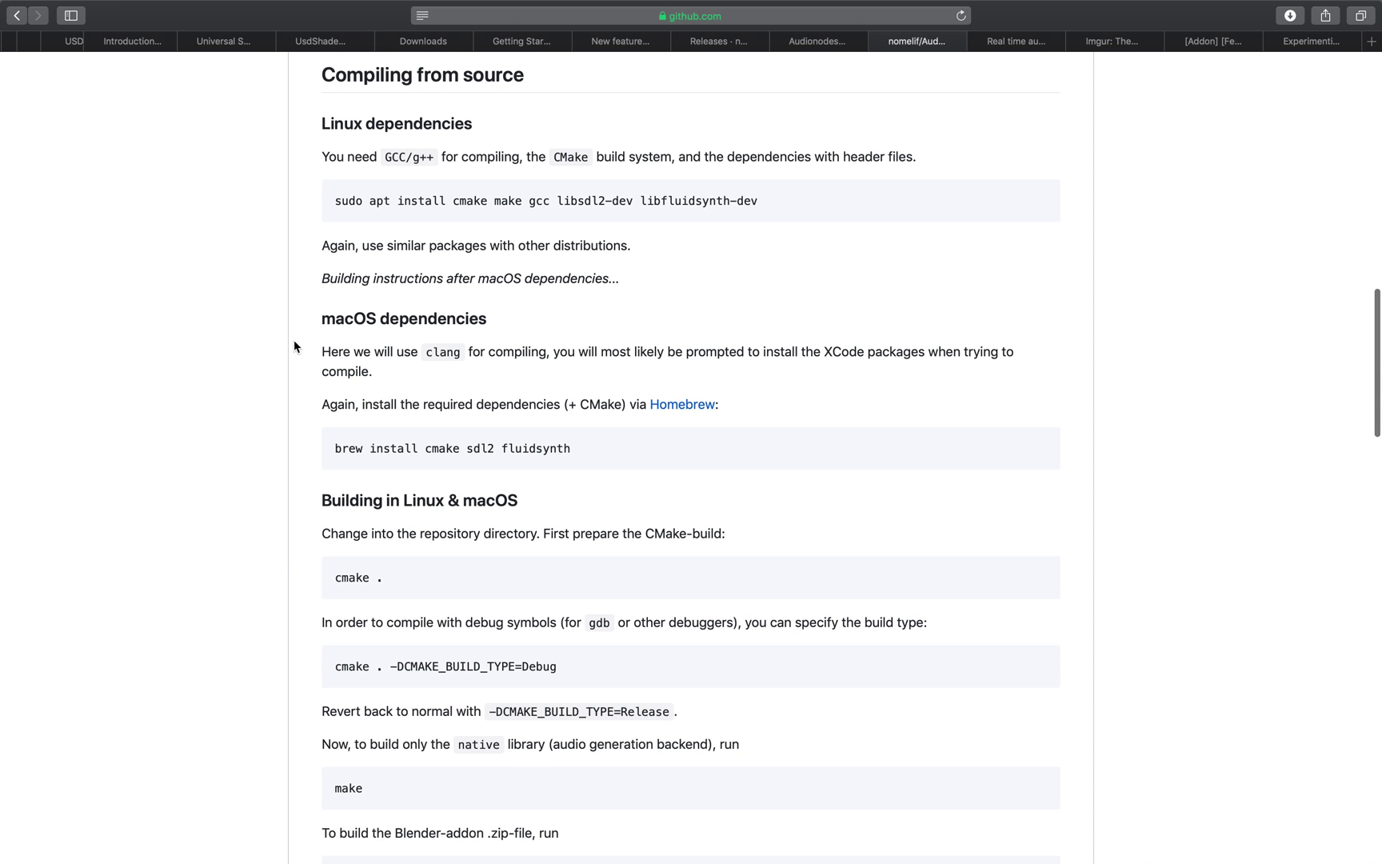
# Highlight the macOS dependency command "brew install cmake sdl2 fluidsynth" and the Linux & macOS building instructions, and skim the rest of the README.
pyautogui.moveTo(336, 448); pyautogui.dragTo(566, 446)
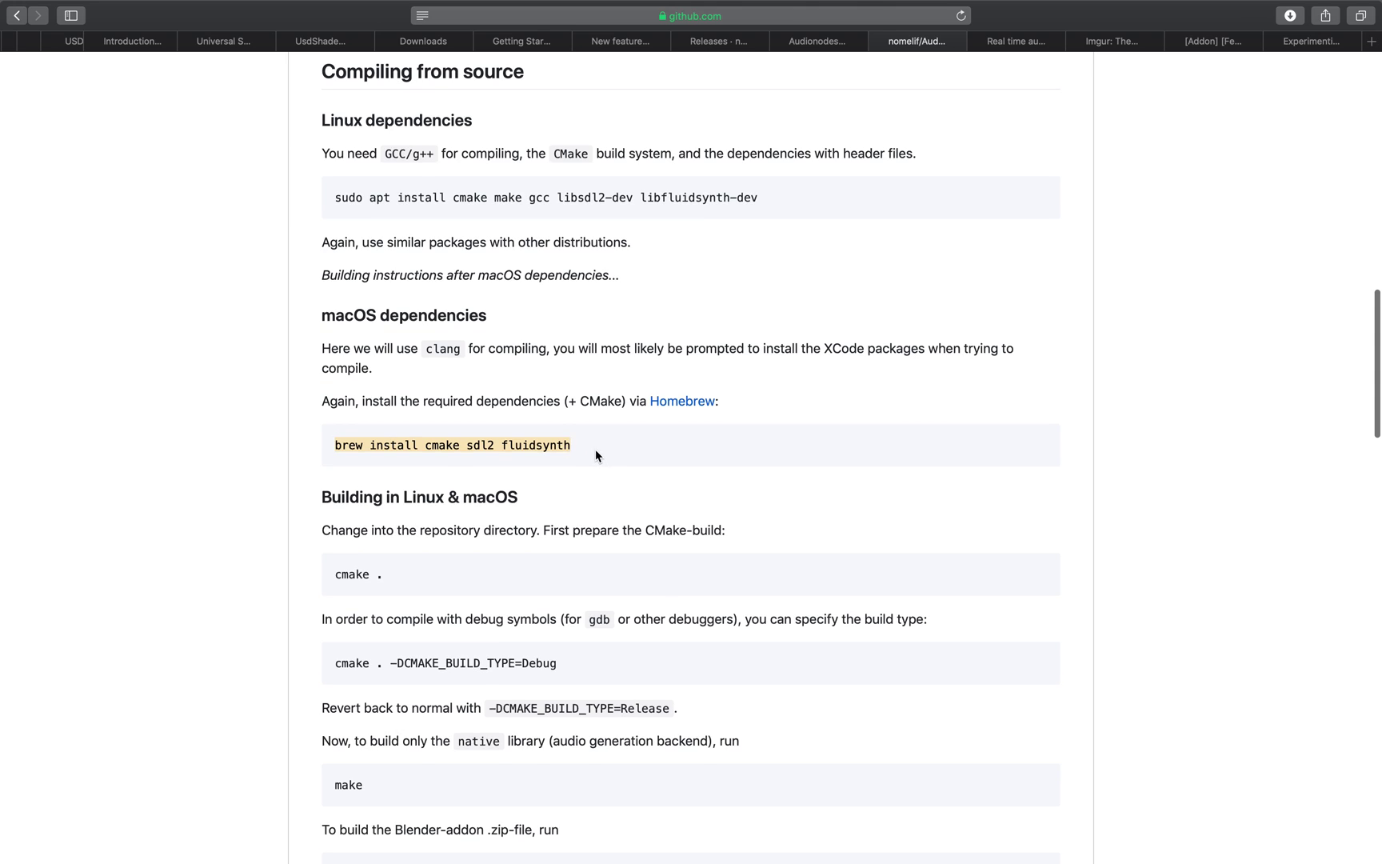
pyautogui.scroll(-1, 595, 449)
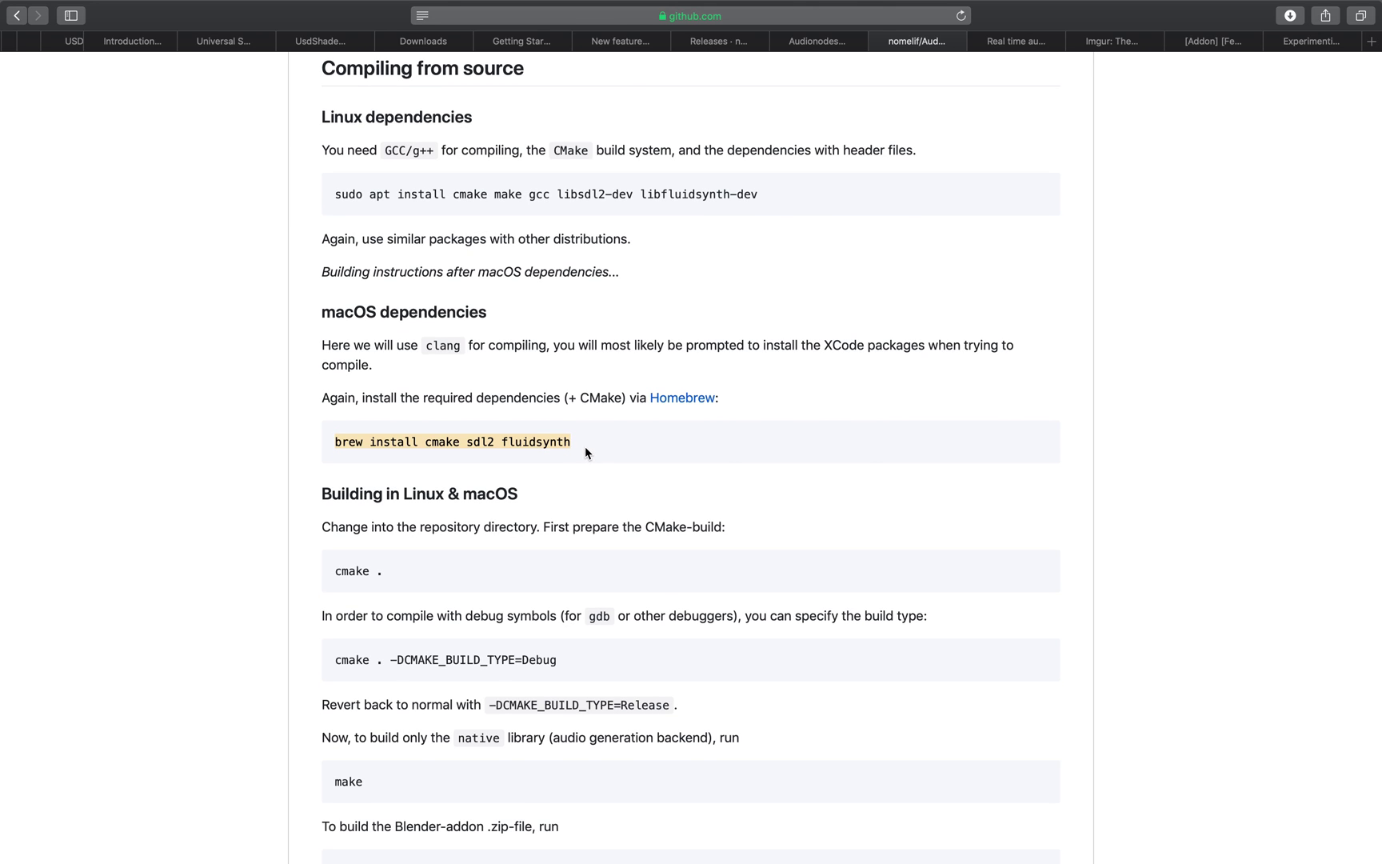
pyautogui.scroll(-4, 584, 448)
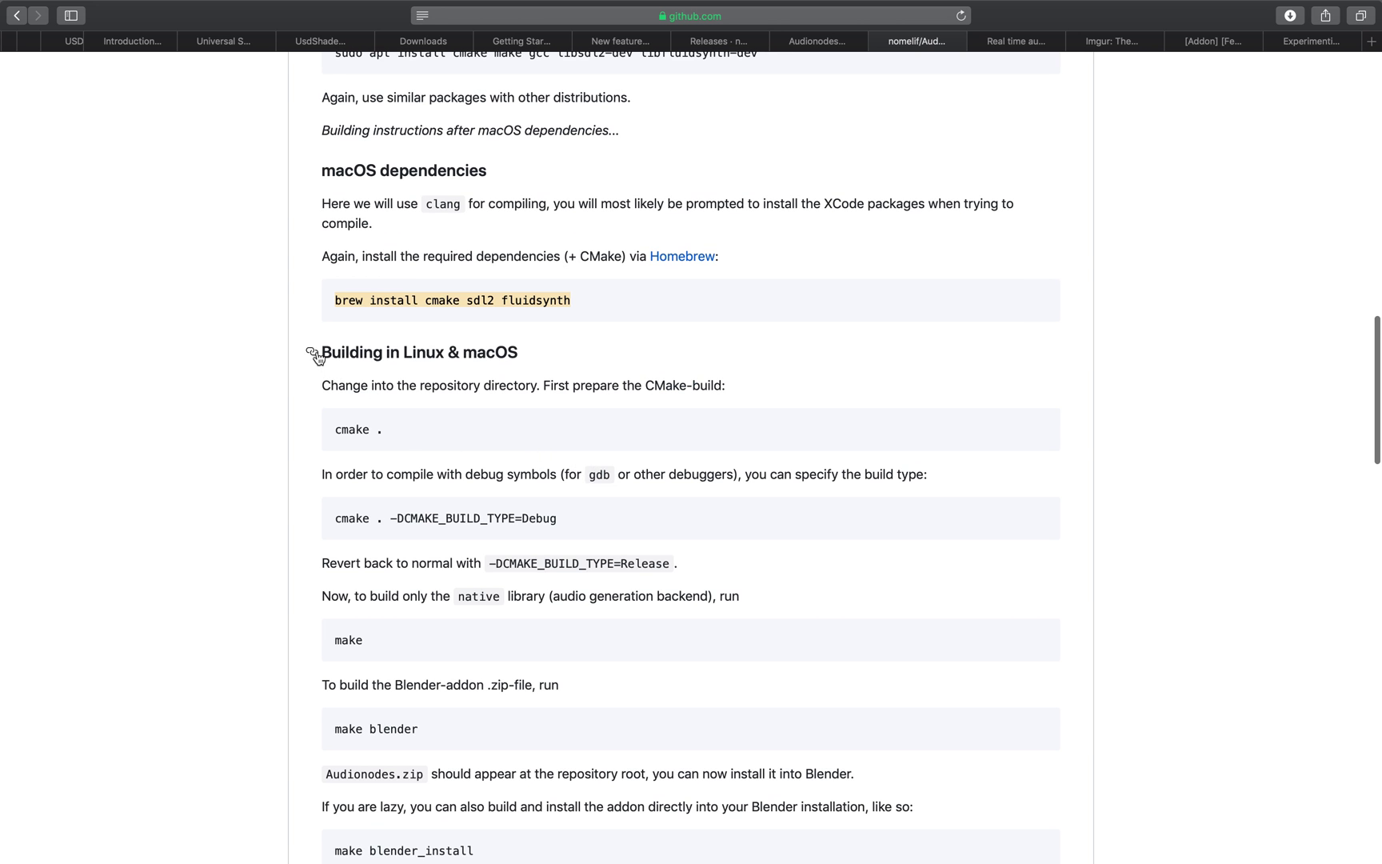
pyautogui.moveTo(323, 352); pyautogui.dragTo(676, 773)
pyautogui.scroll(-15, 685, 728)
pyautogui.scroll(10, 682, 709)
# View the Audionodes releases page and return to the repository's main page.
pyautogui.scroll(20, 685, 688)
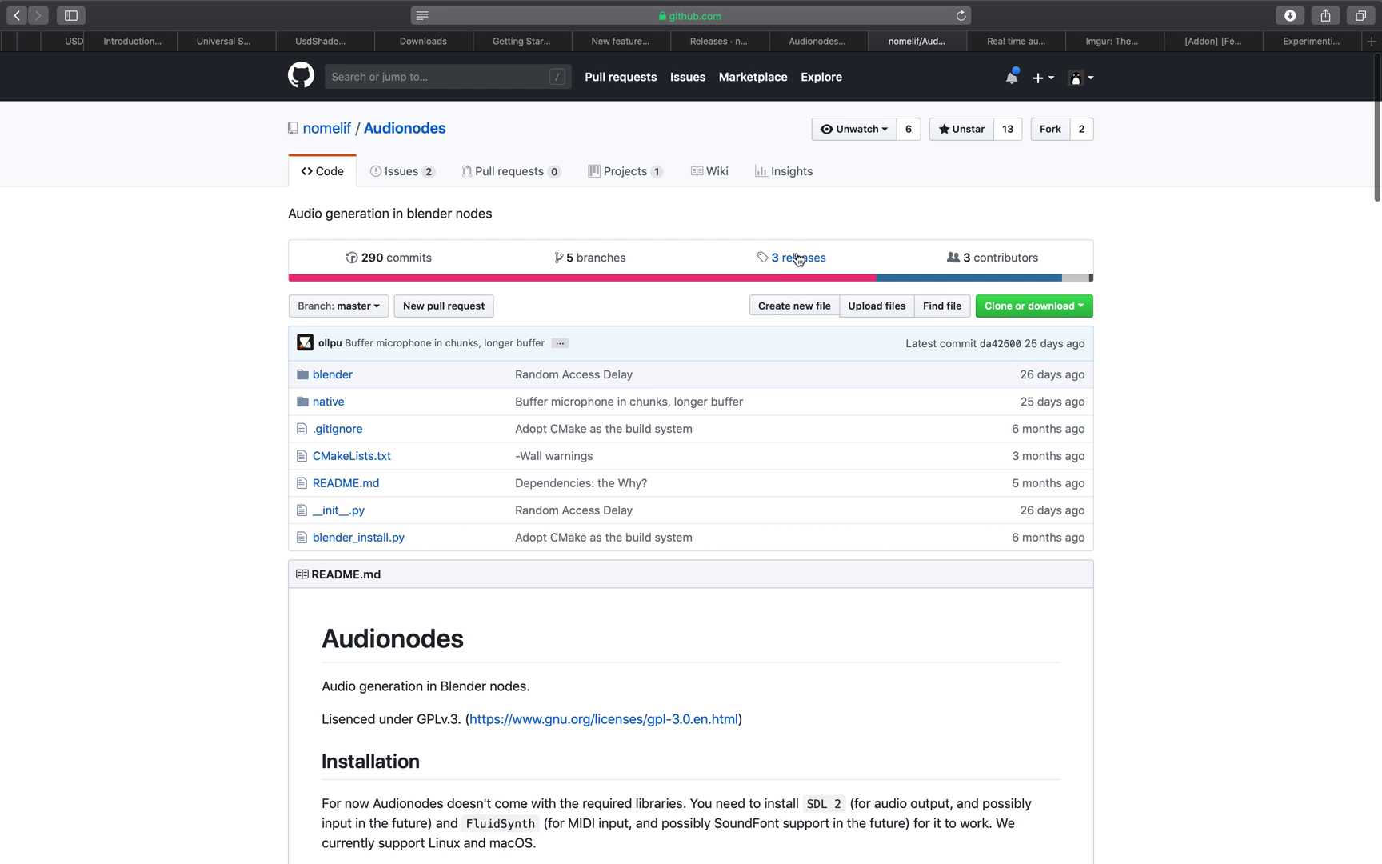
pyautogui.click(795, 258)
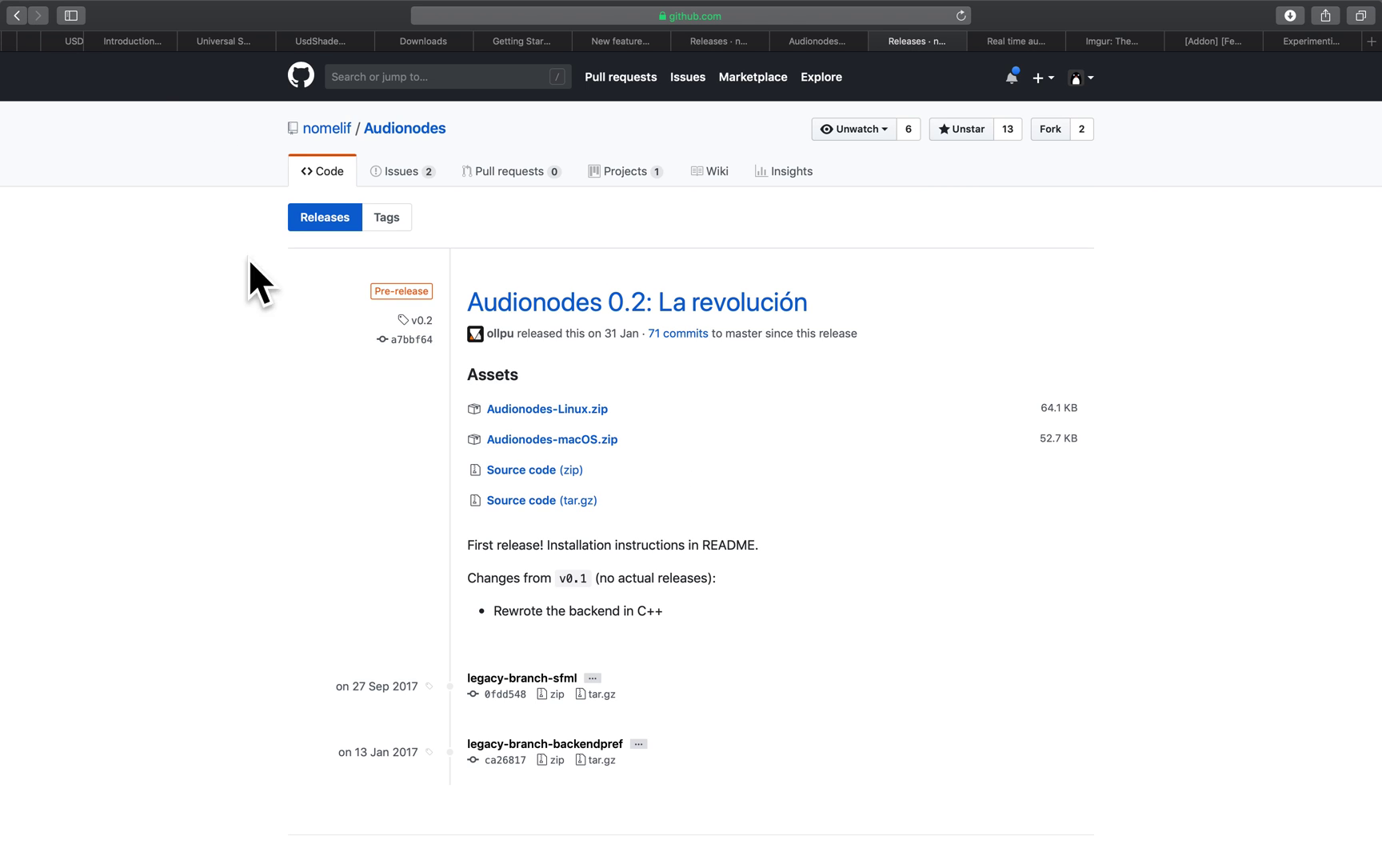
pyautogui.click(18, 18)
# Switch to Finder's Downloads window and launch Blender through its terminal shortcut.
pyautogui.hotkey('ctrl', 'Left')
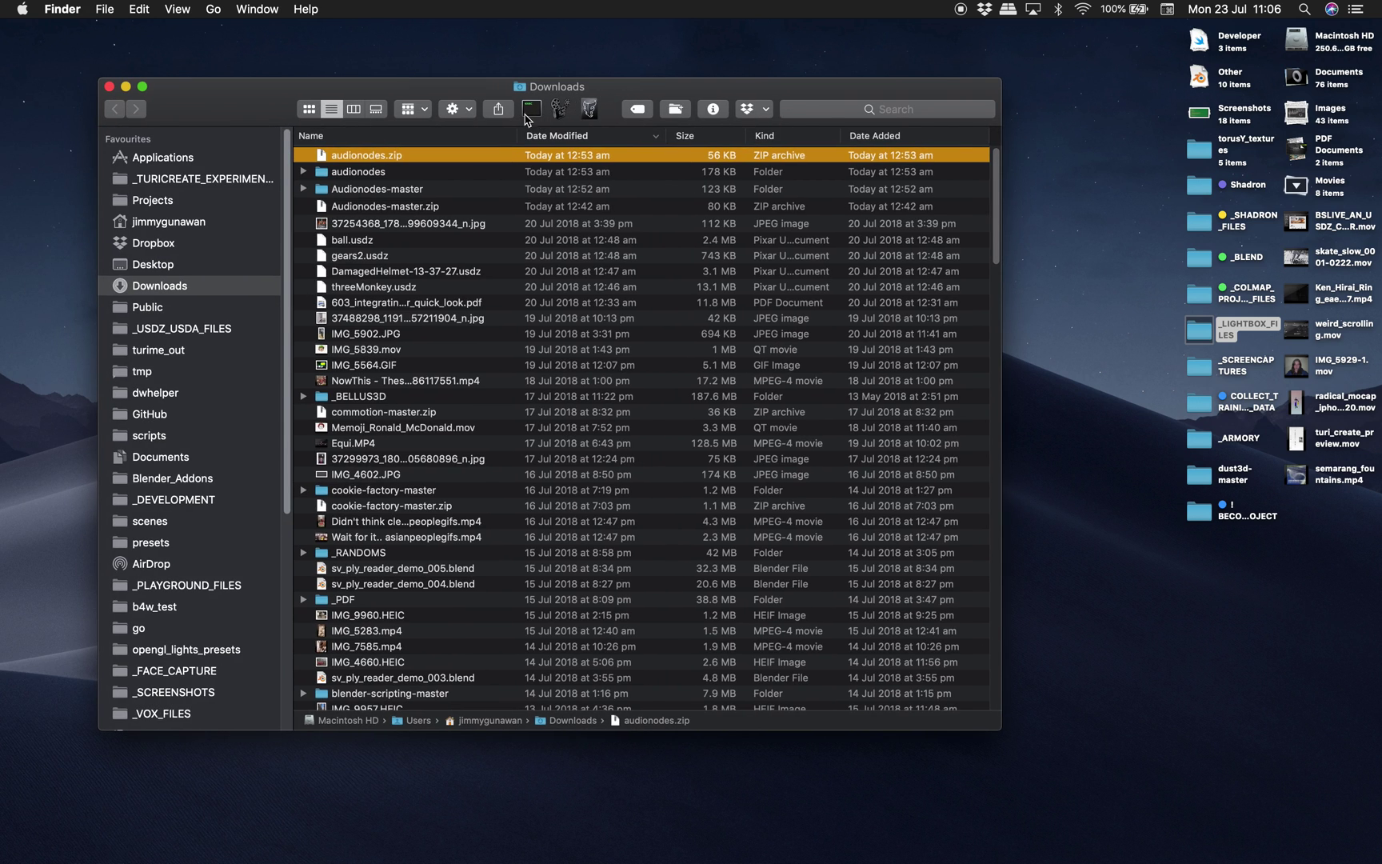
pyautogui.click(530, 112)
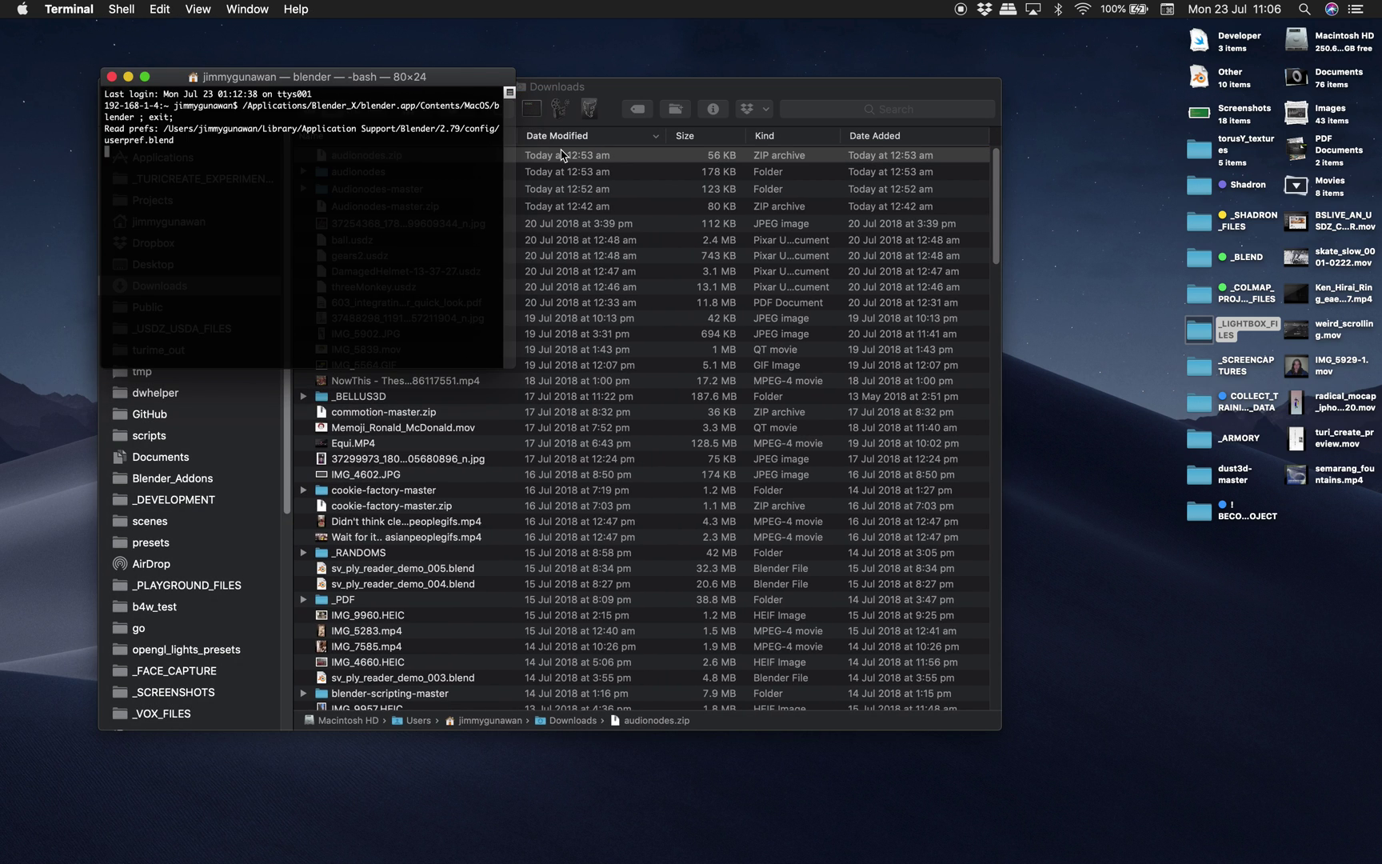
# Switch to Safari and view the Blender Artists add-on thread and the "Experimenting with Audionodes" YouTube video.
pyautogui.hotkey('ctrl', 'Right')
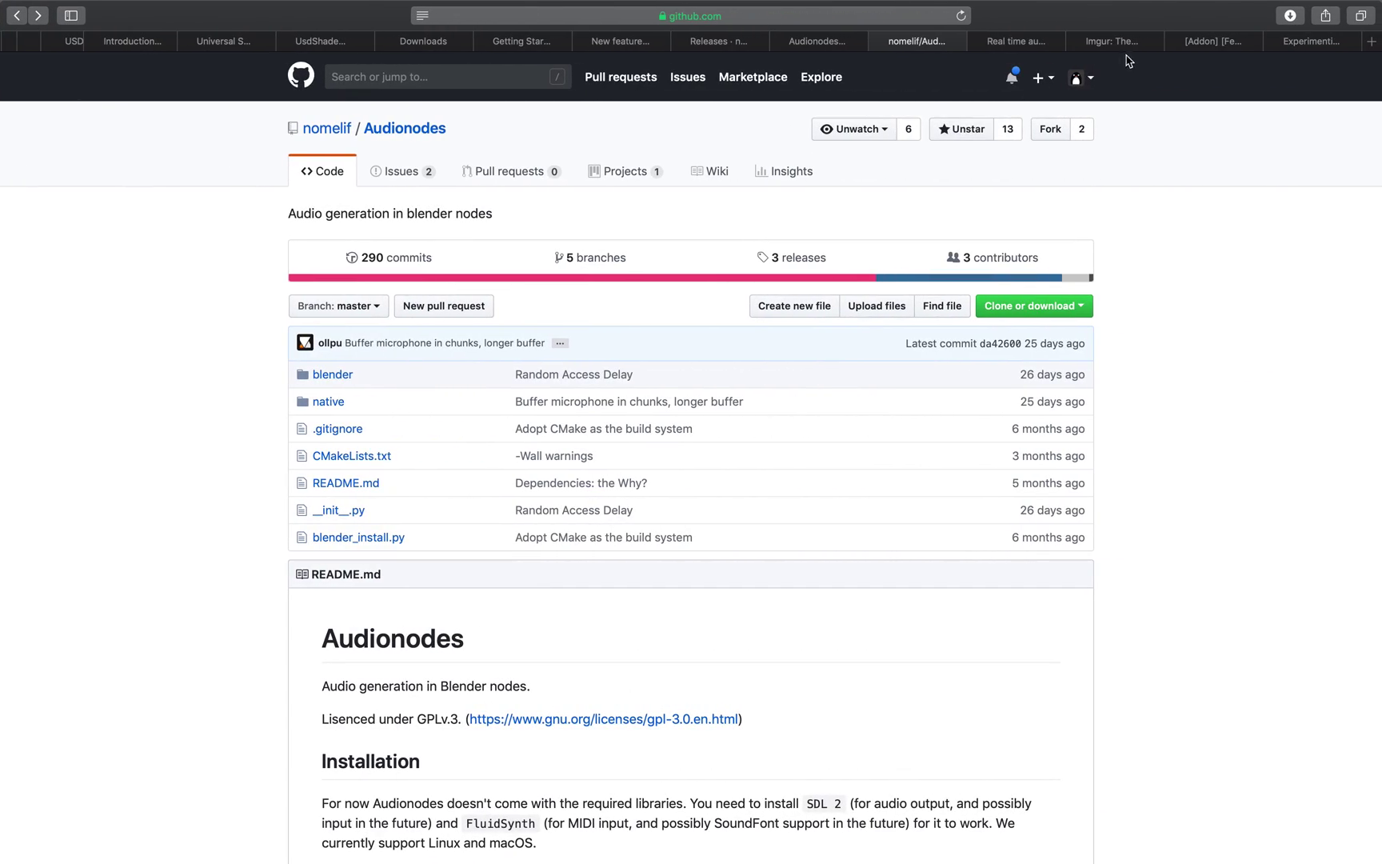
pyautogui.click(1215, 42)
pyautogui.hotkey('ctrl', 'Left')
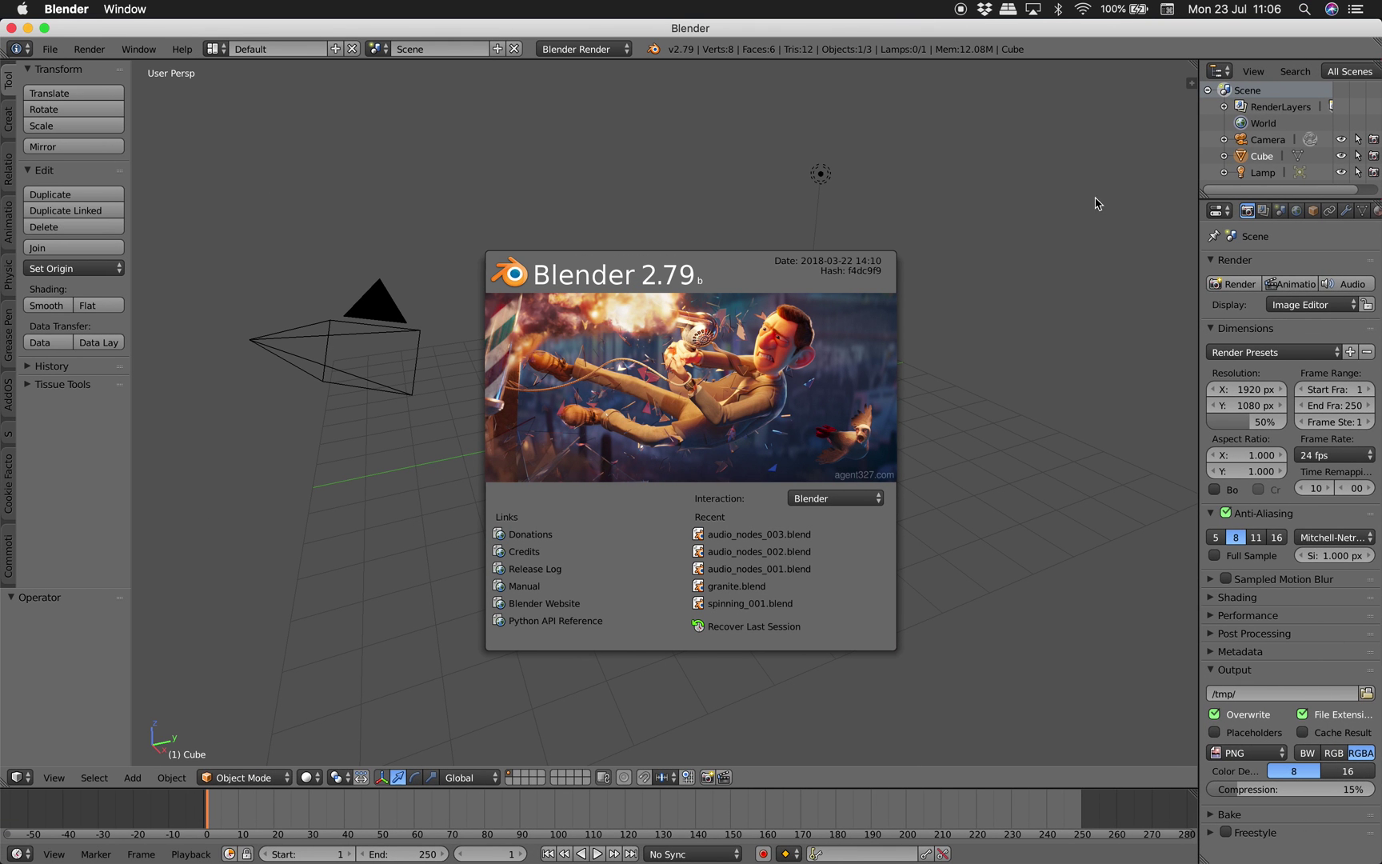
pyautogui.hotkey('ctrl', 'Right')
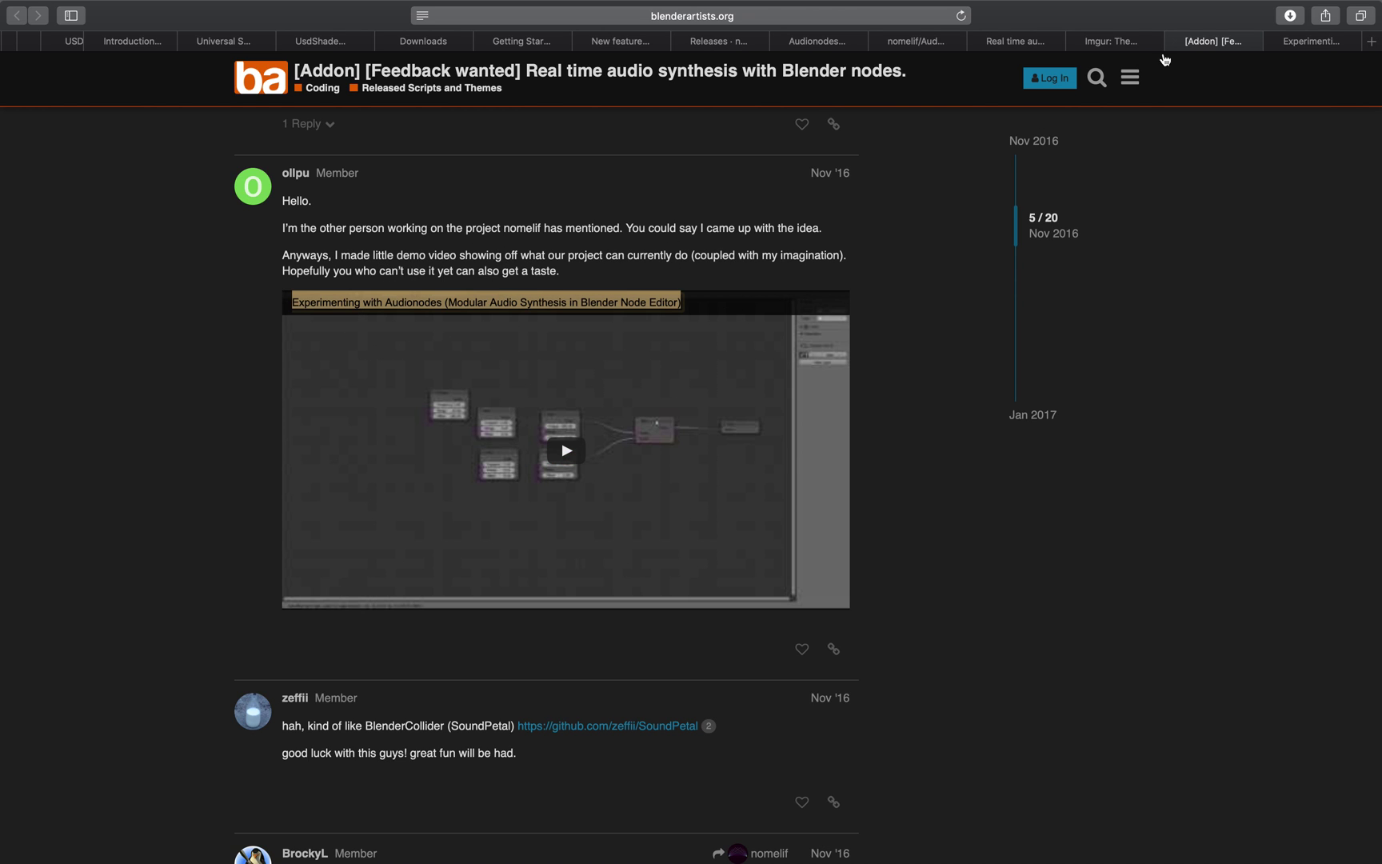
pyautogui.click(1315, 41)
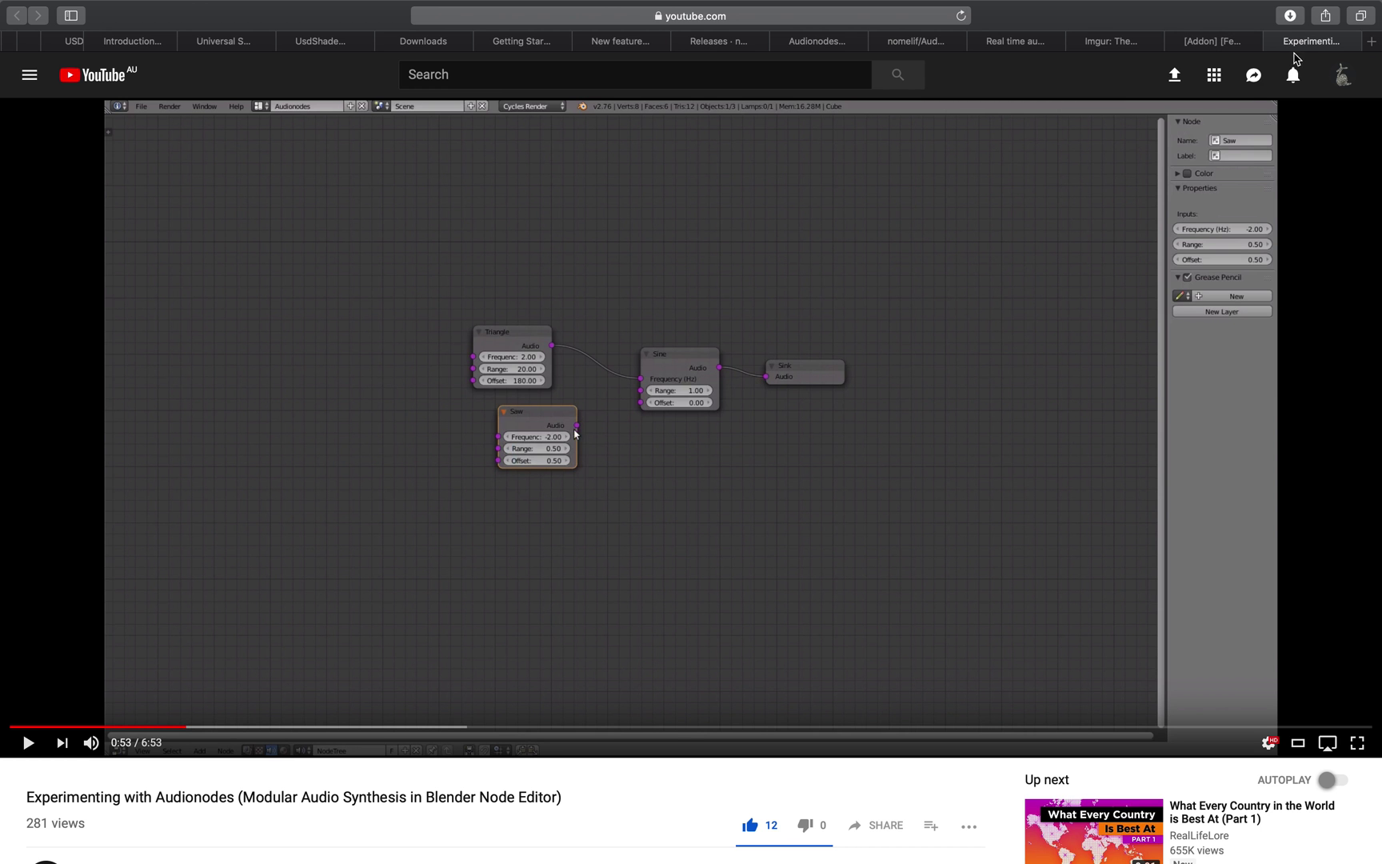
pyautogui.click(1231, 40)
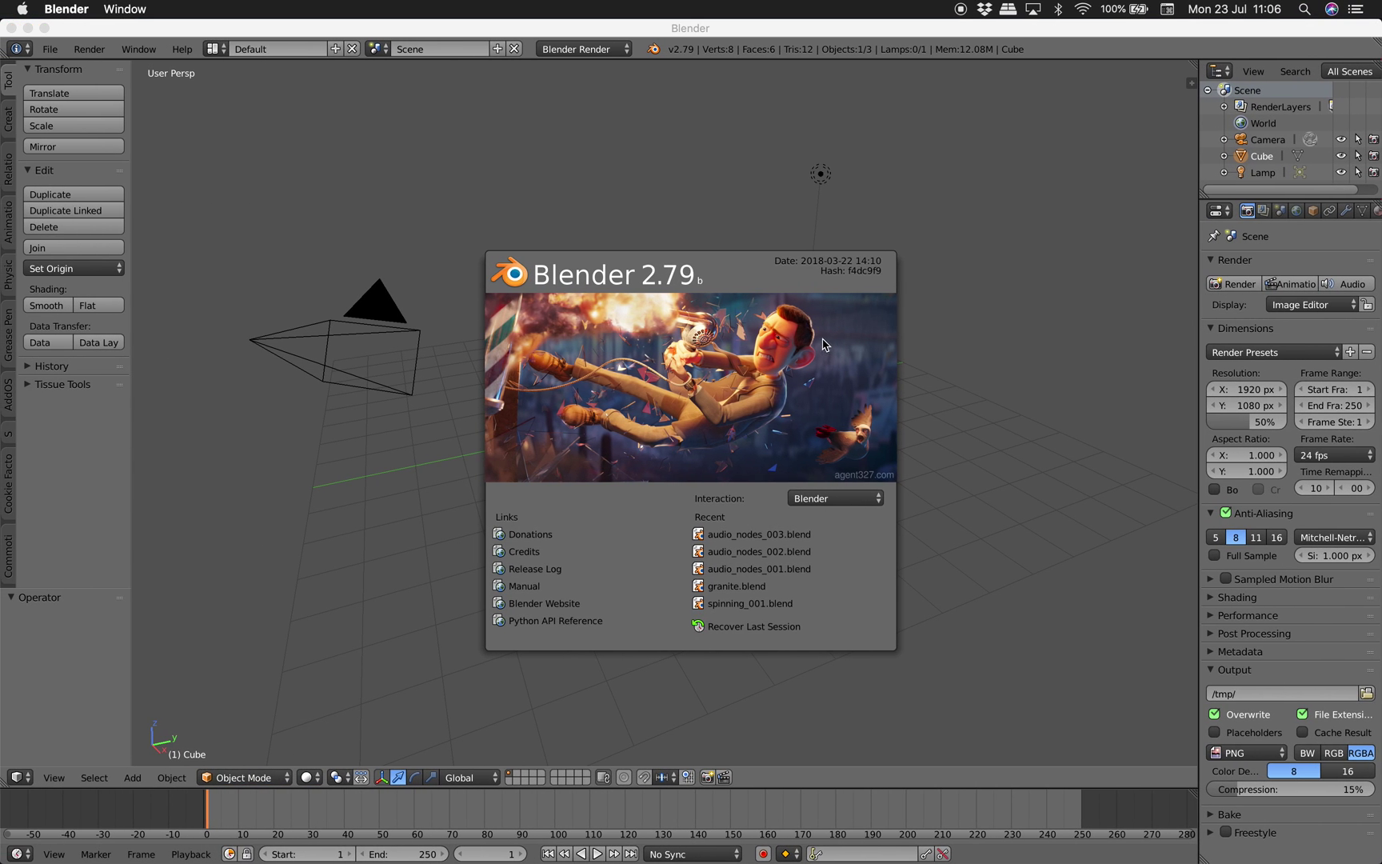
# In Blender, dismiss the splash screen and delete all default objects from the scene.
pyautogui.click(700, 210)
pyautogui.press('a')
pyautogui.press('a')
pyautogui.press('x')
pyautogui.click(712, 239)
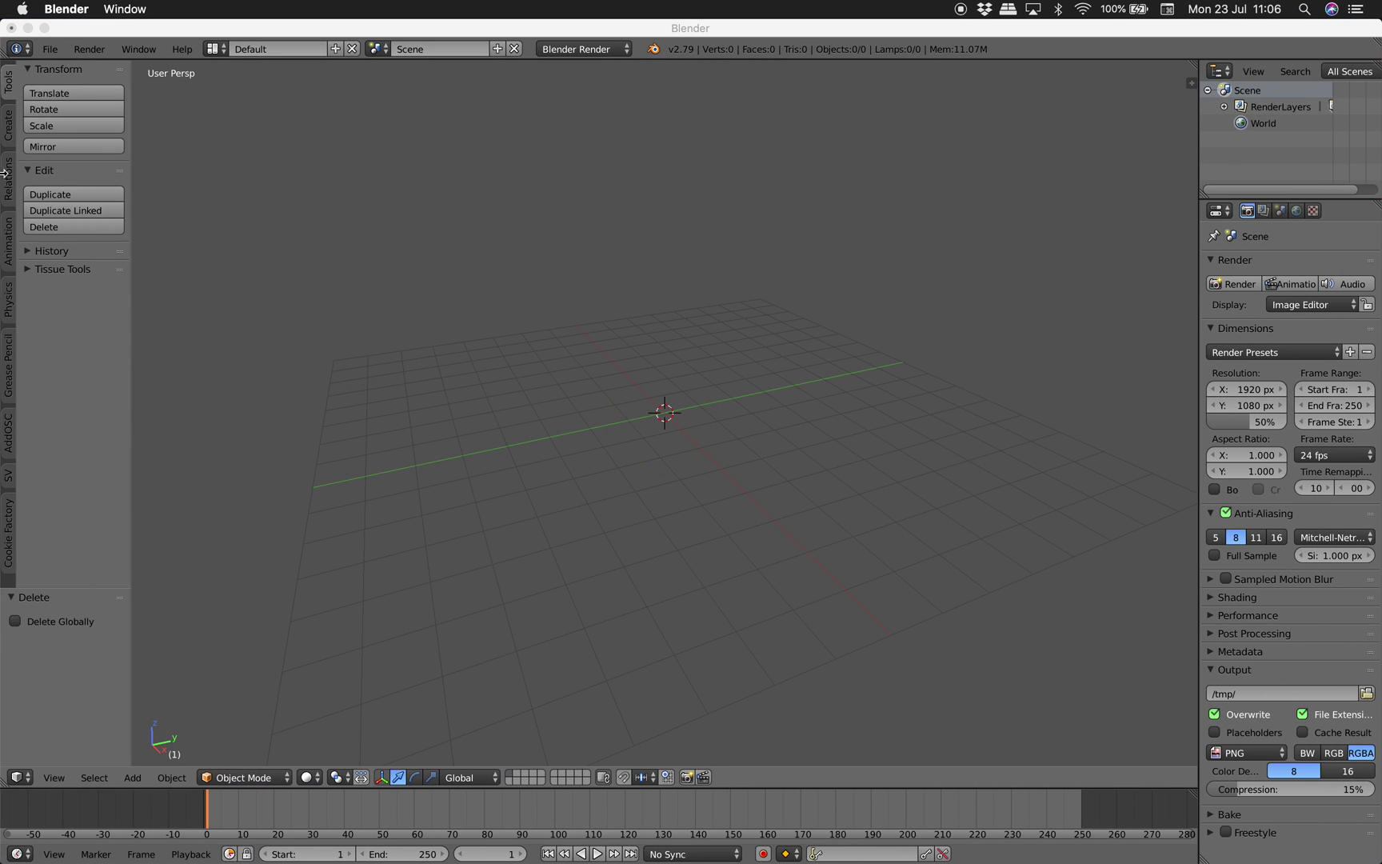
# Open the user preferences with the add-ons list and move the window over the middle of the viewport.
pyautogui.click(56, 49)
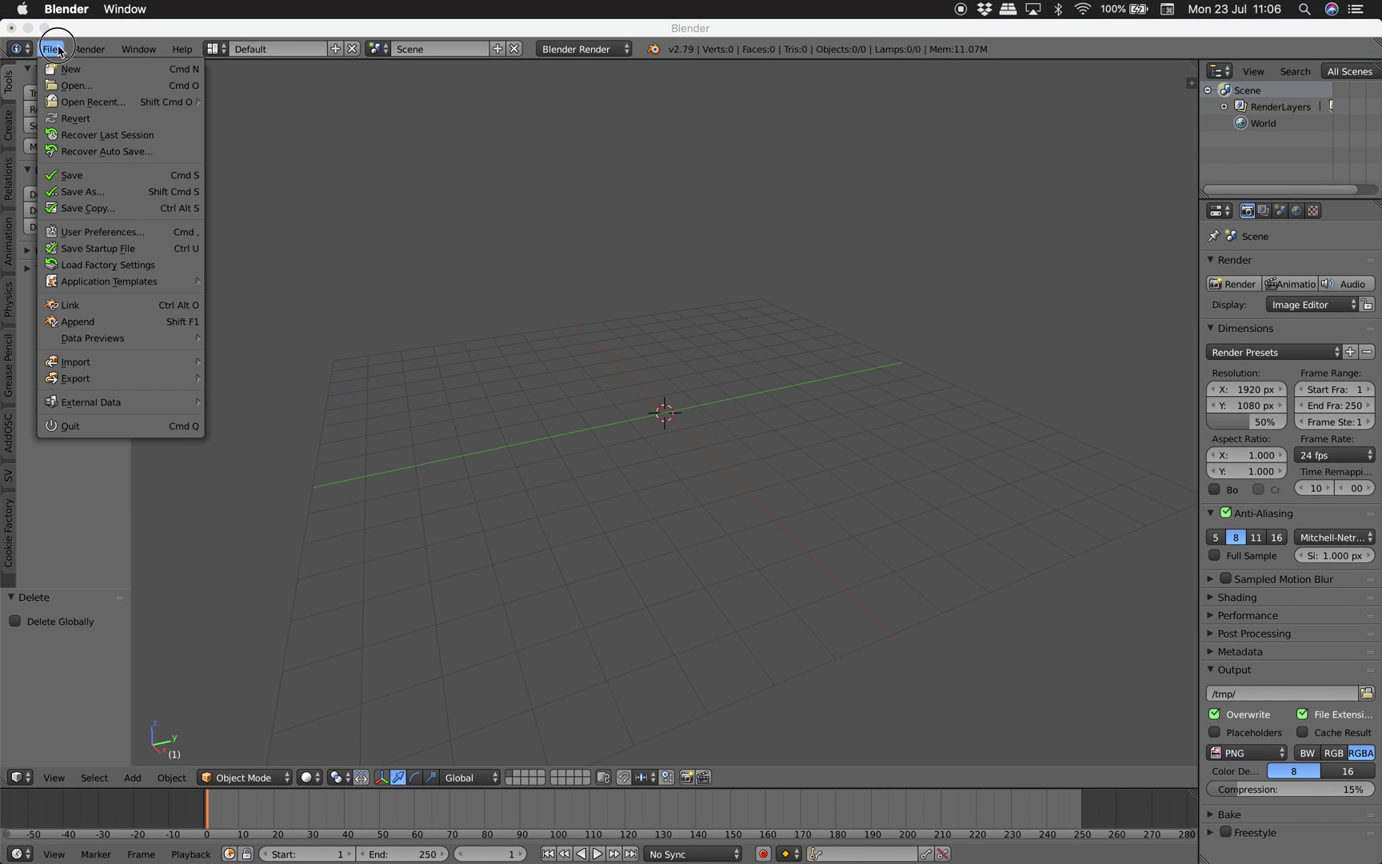
pyautogui.click(154, 234)
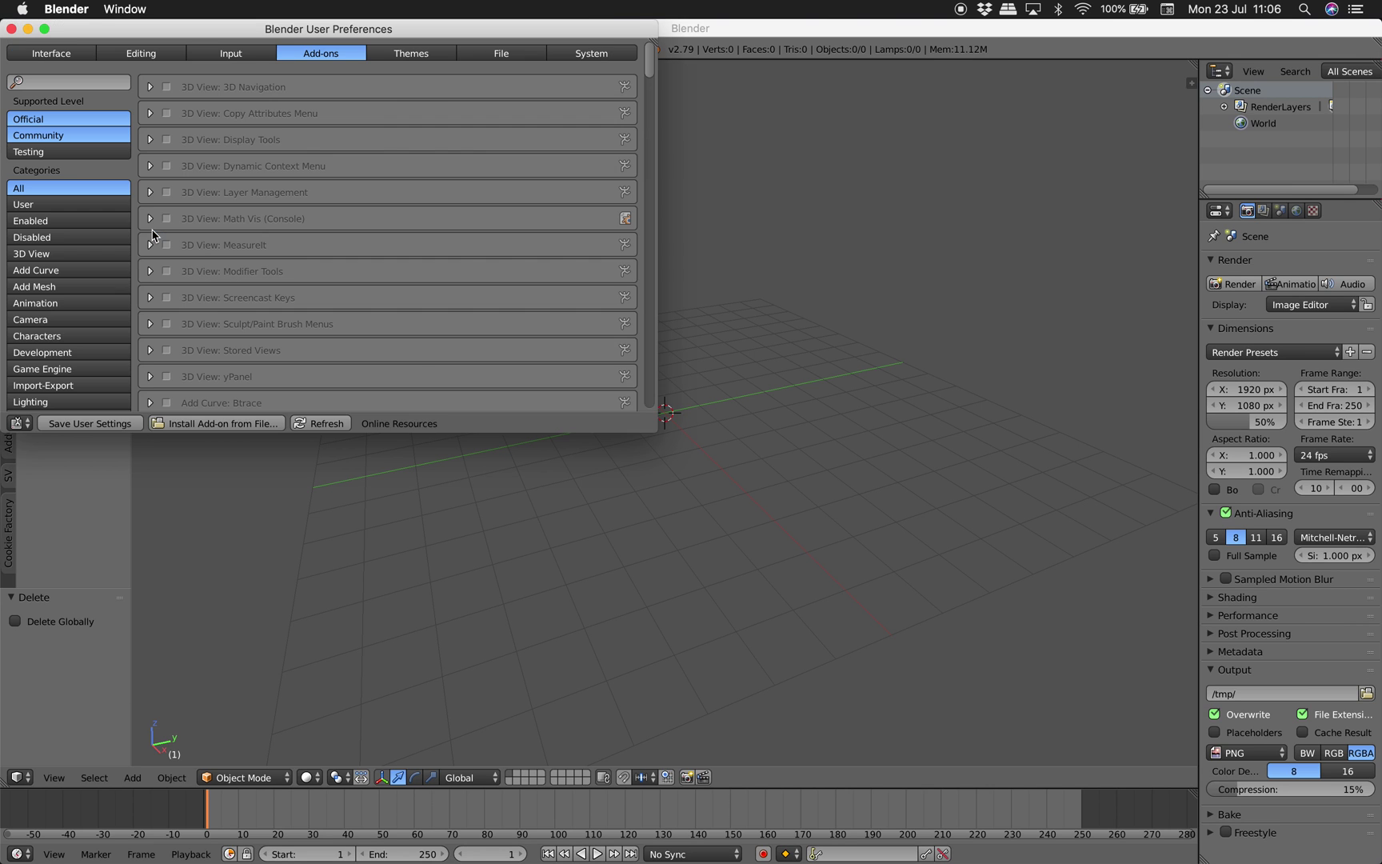
pyautogui.moveTo(280, 36); pyautogui.dragTo(596, 148)
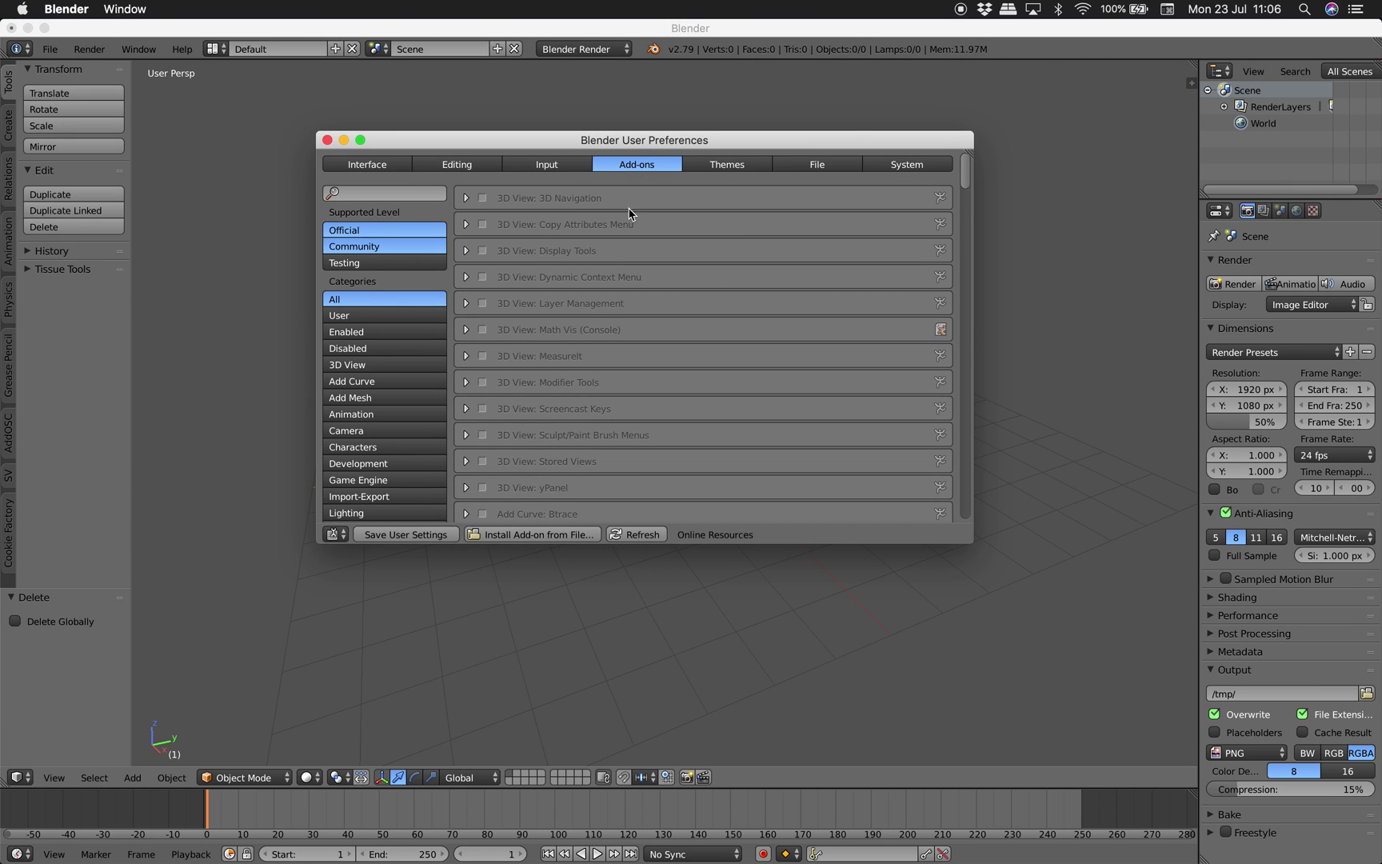
# Locate audionodes.zip in the Downloads folder with the add-on installer's file browser, and leave without installing it.
pyautogui.click(518, 536)
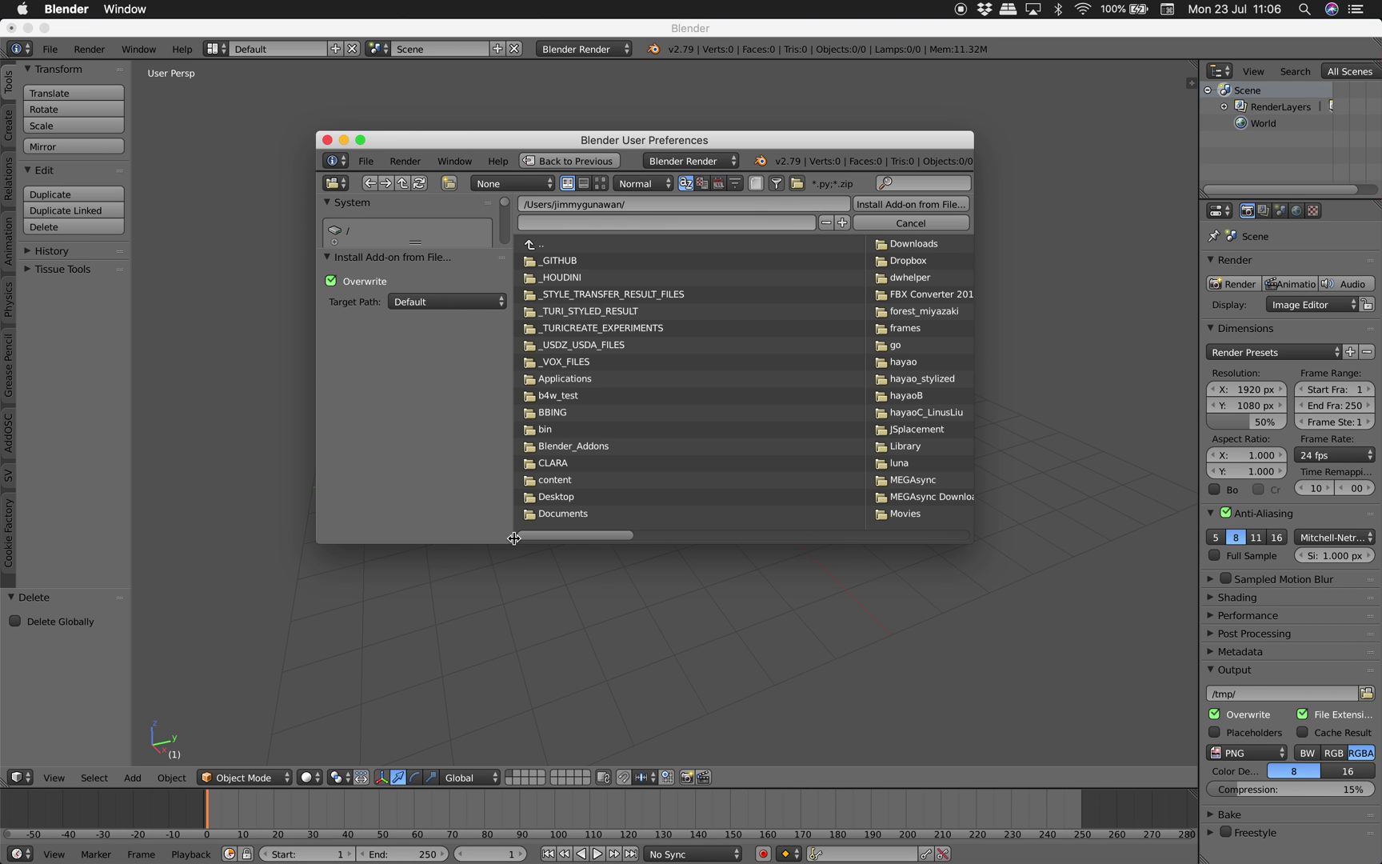
pyautogui.click(465, 257)
pyautogui.click(436, 361)
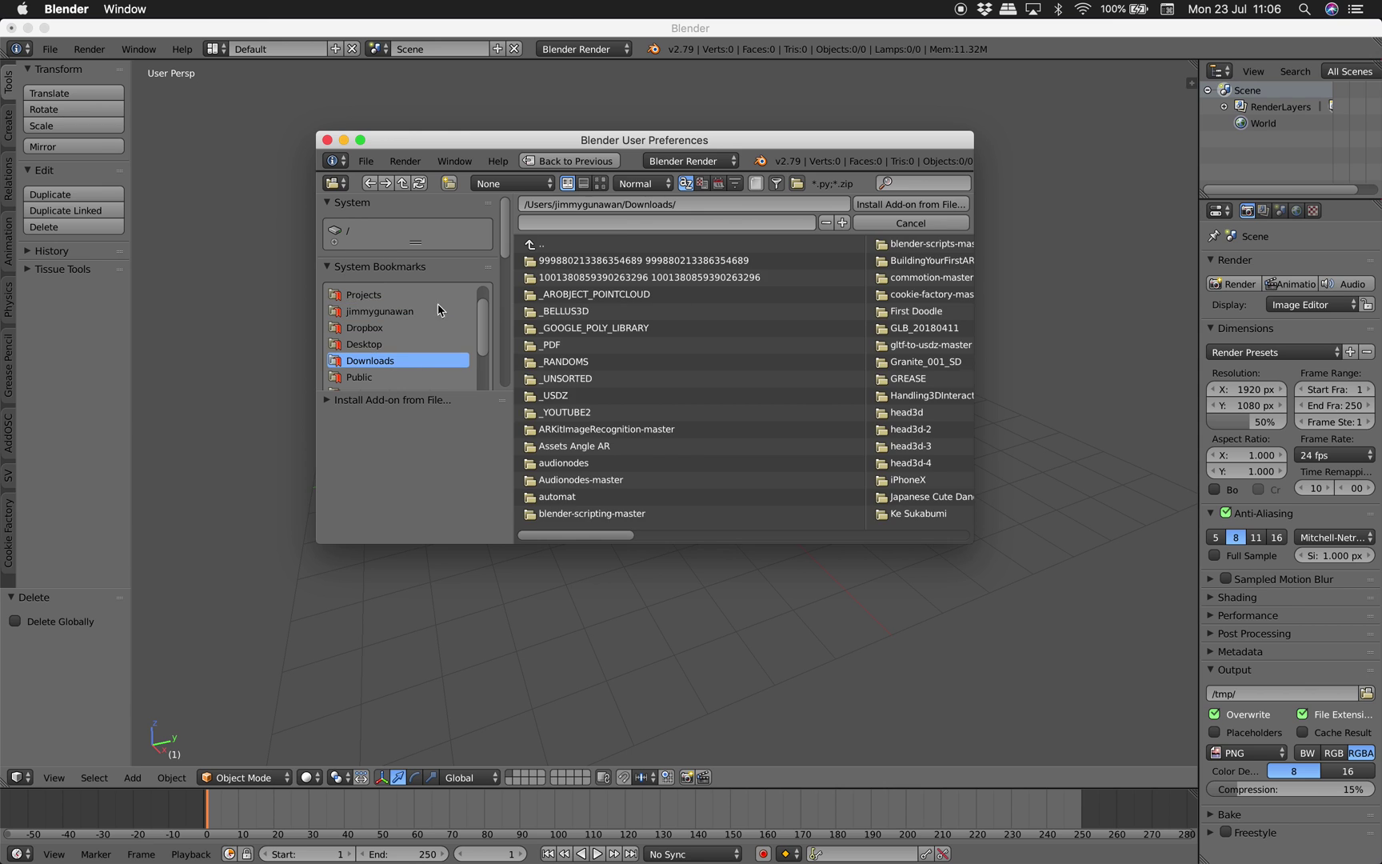
pyautogui.moveTo(697, 534); pyautogui.dragTo(823, 531)
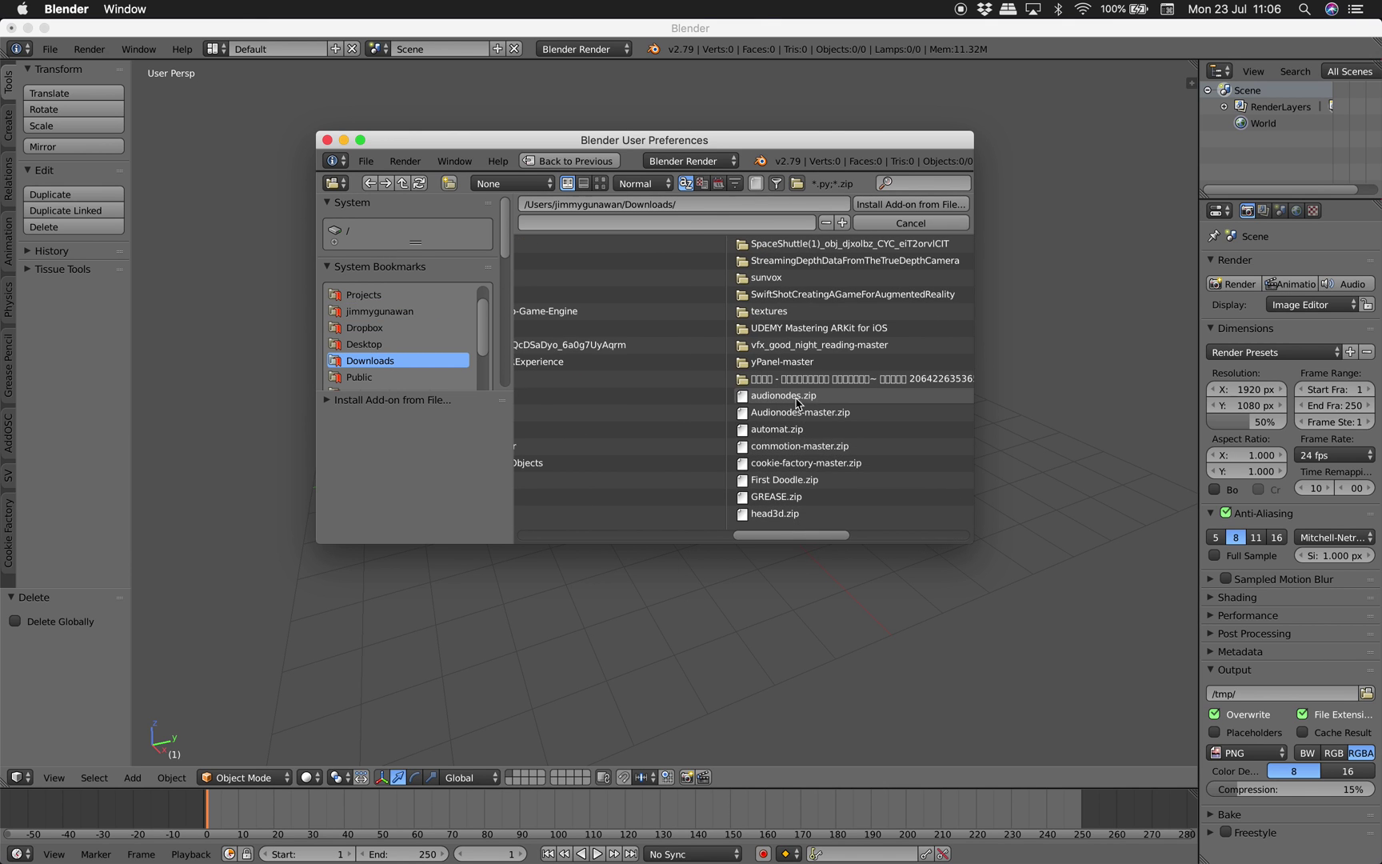
pyautogui.click(908, 224)
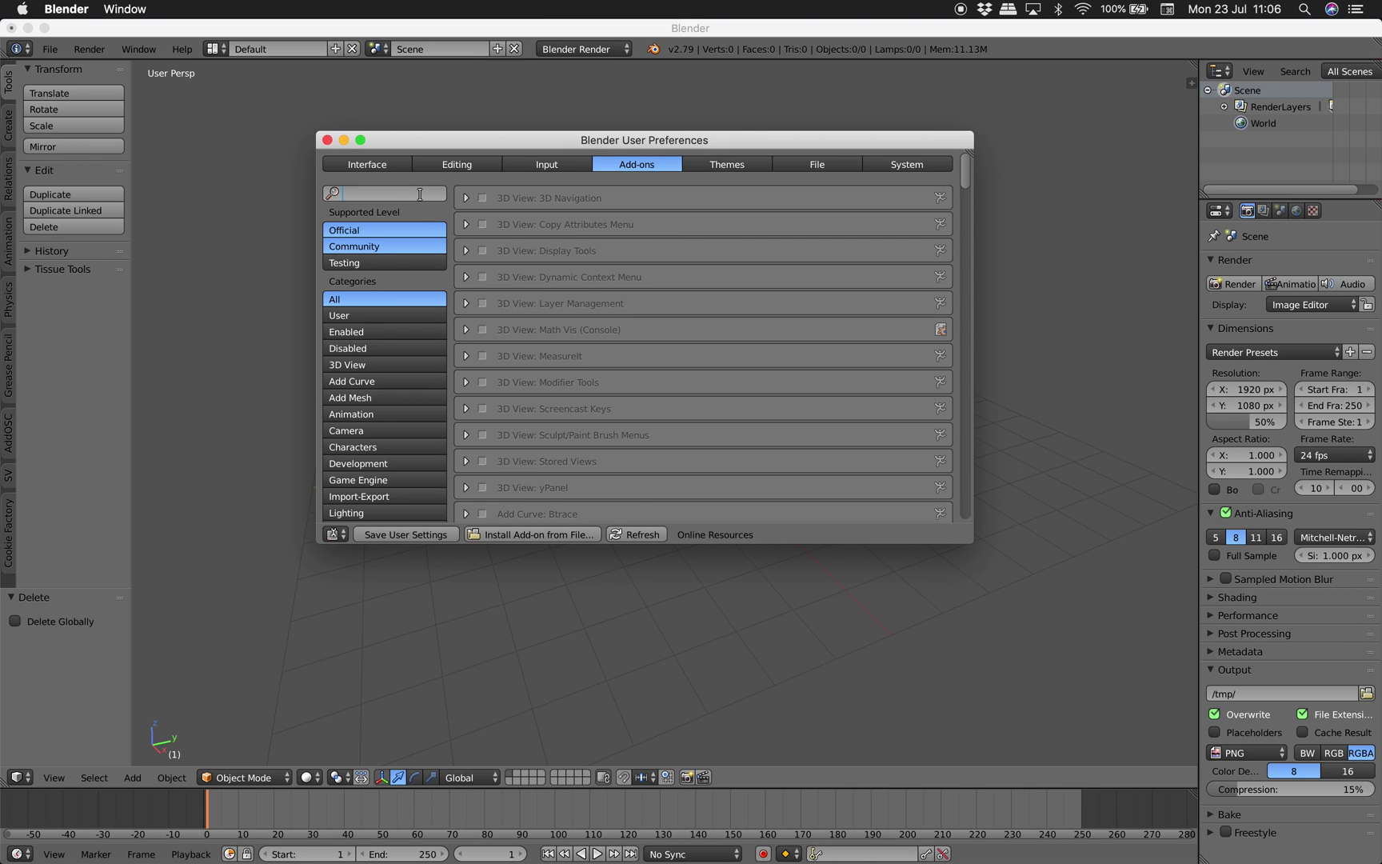
# Search the add-ons for "audi", examine the Audionodes entry's details in an enlarged window, and close the preferences.
pyautogui.click(420, 194)
pyautogui.write('audi')
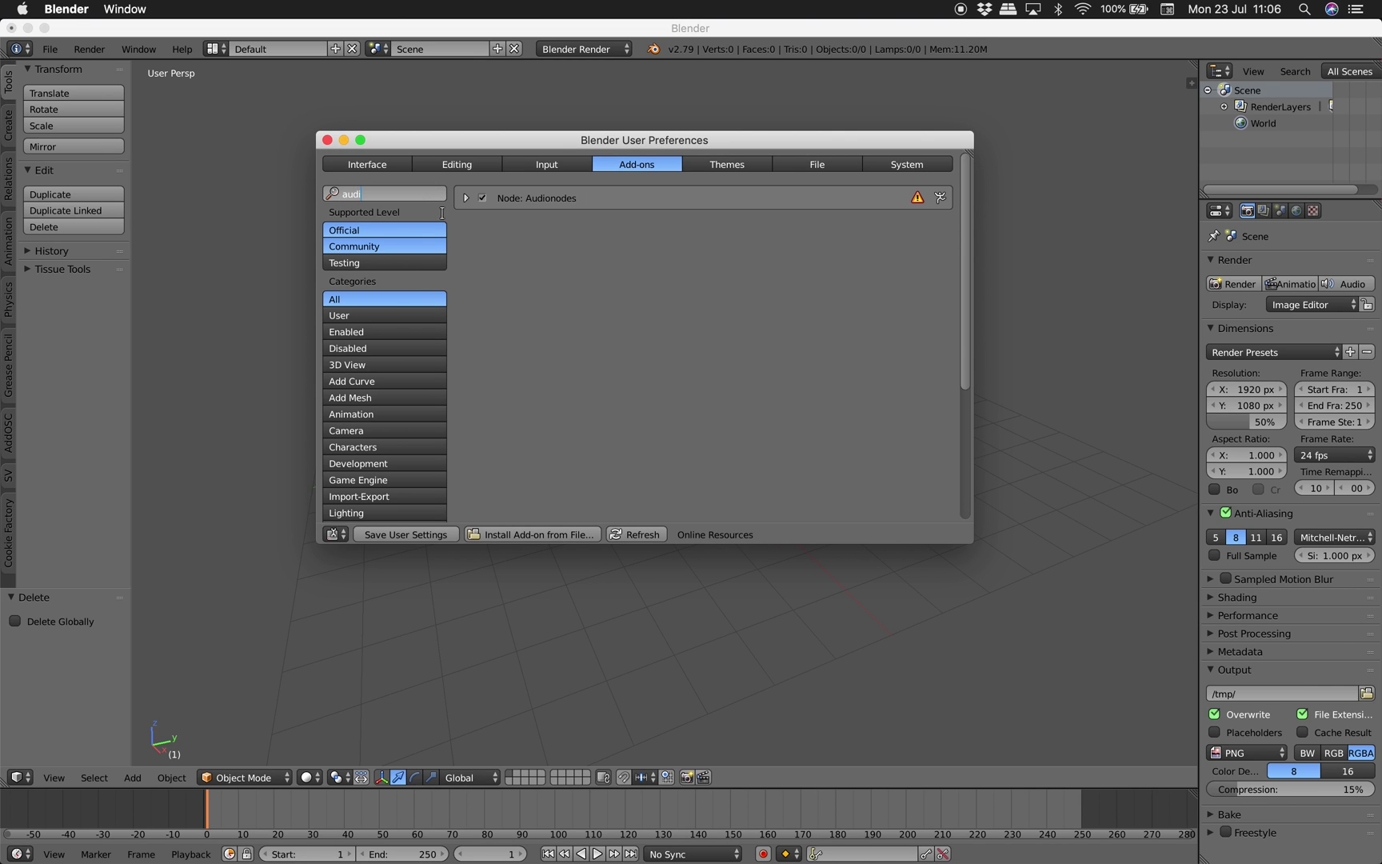
pyautogui.click(465, 198)
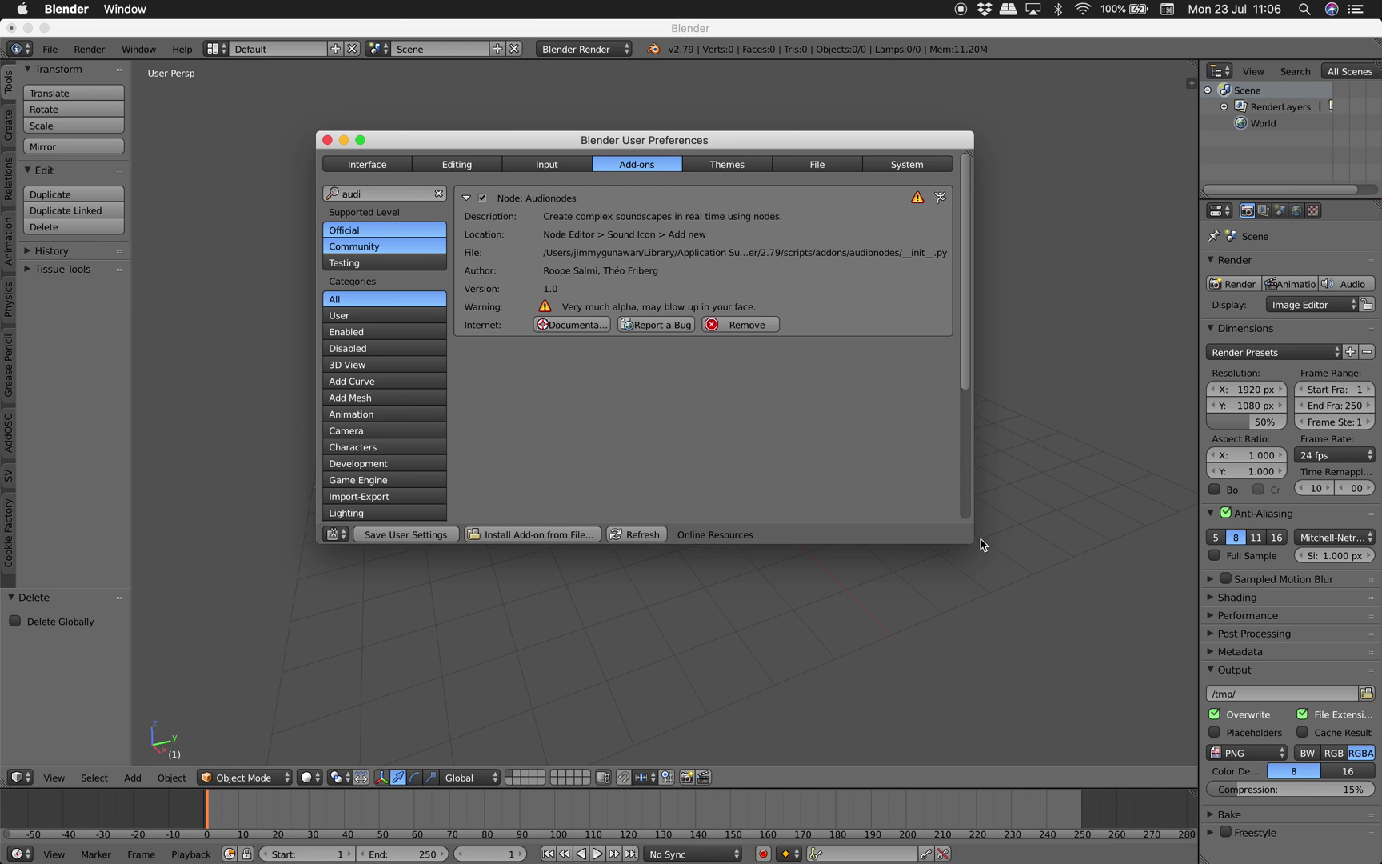
pyautogui.moveTo(972, 541); pyautogui.dragTo(1131, 627)
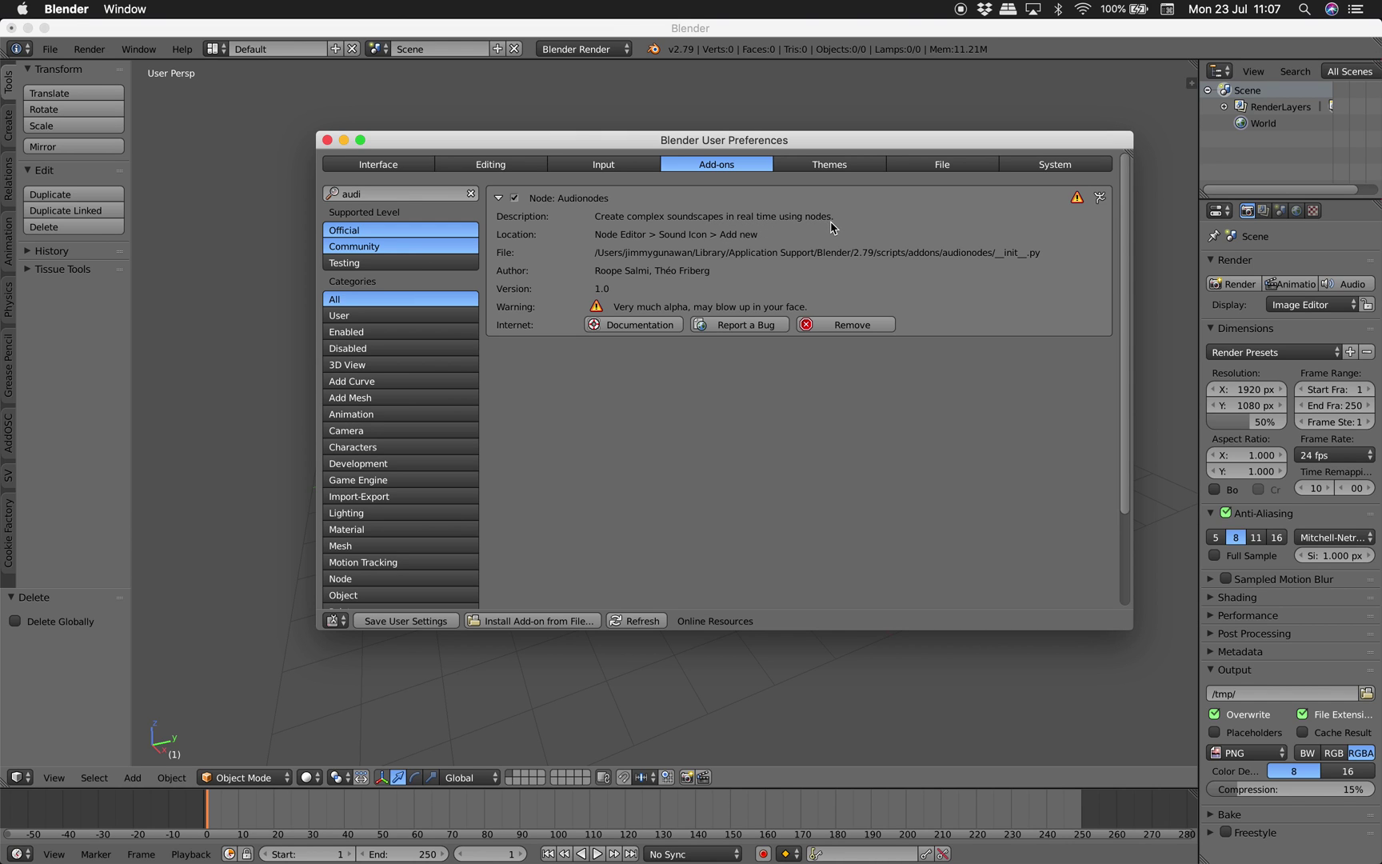
pyautogui.click(328, 141)
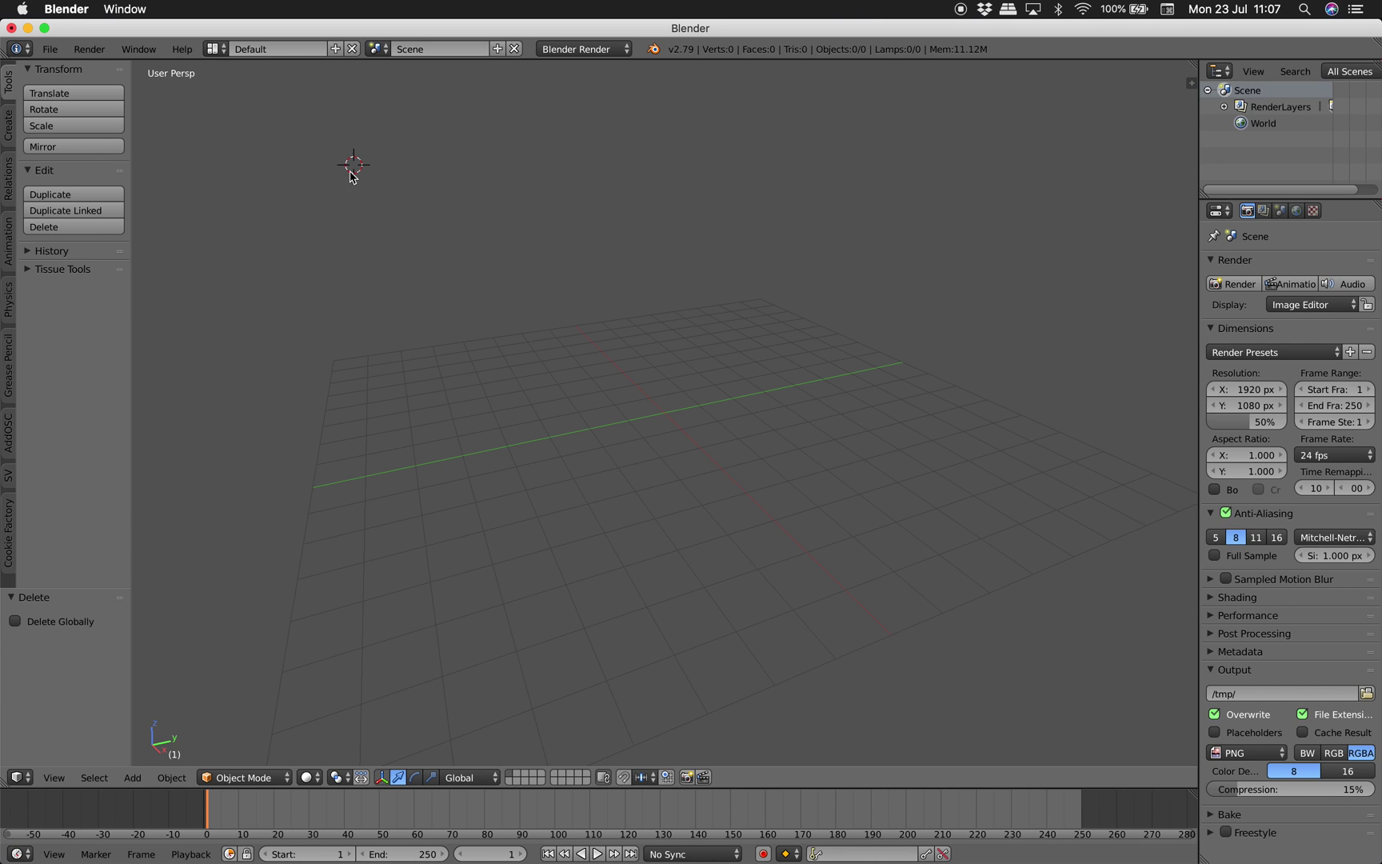
# Switch to the Compositing screen layout and merge the image editor area into the 3D view.
pyautogui.click(216, 49)
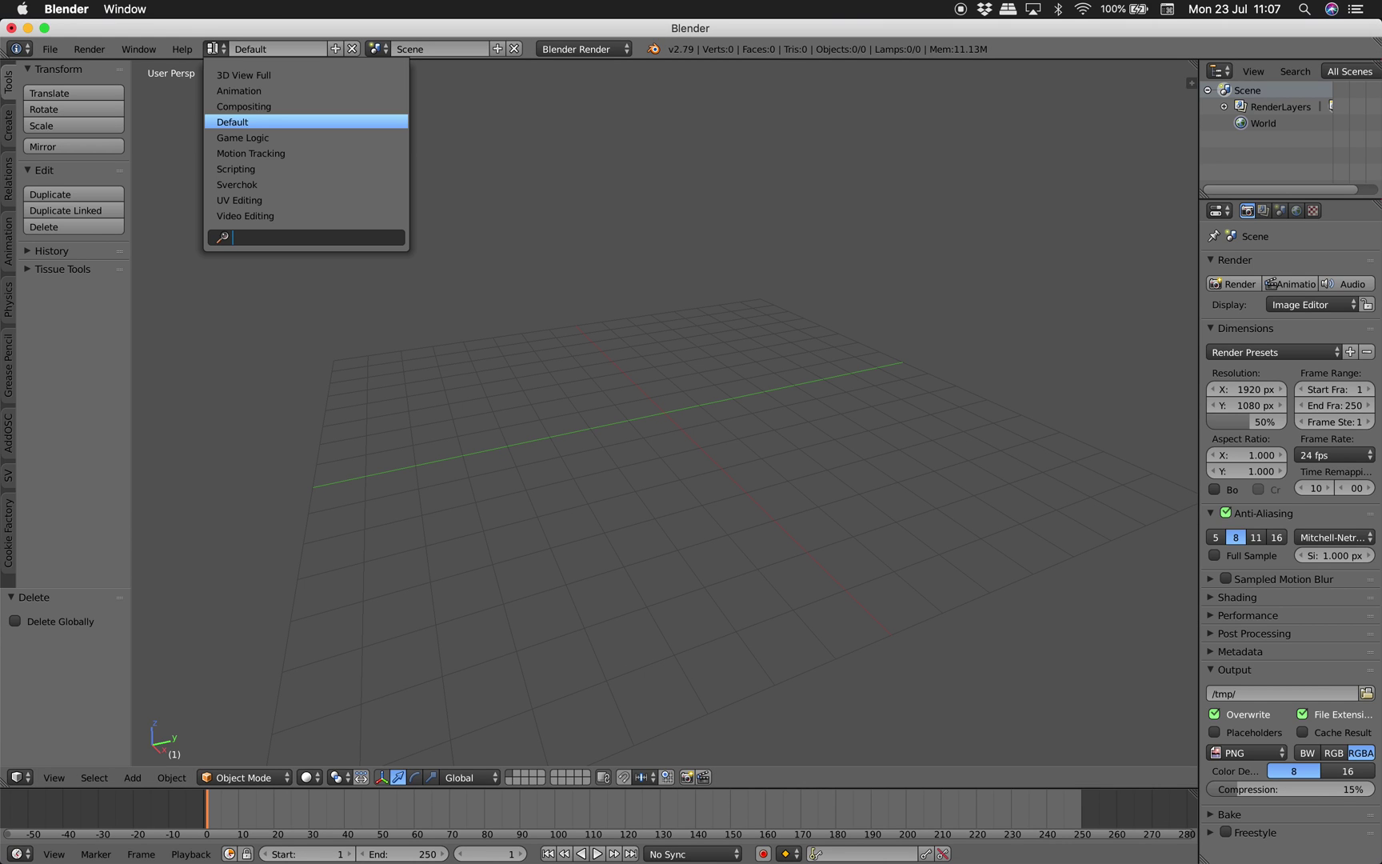
pyautogui.click(261, 108)
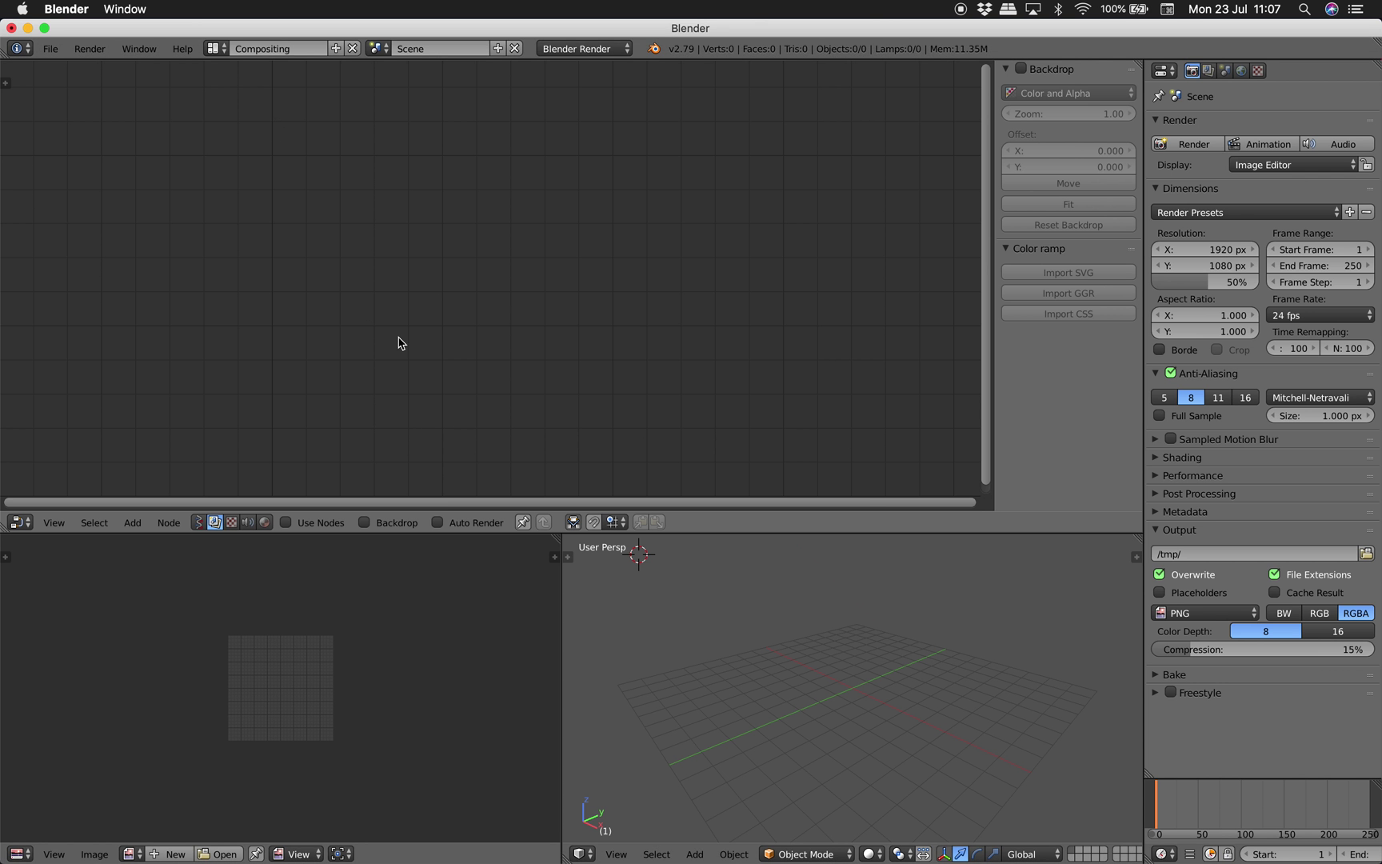
pyautogui.moveTo(560, 540); pyautogui.dragTo(525, 589)
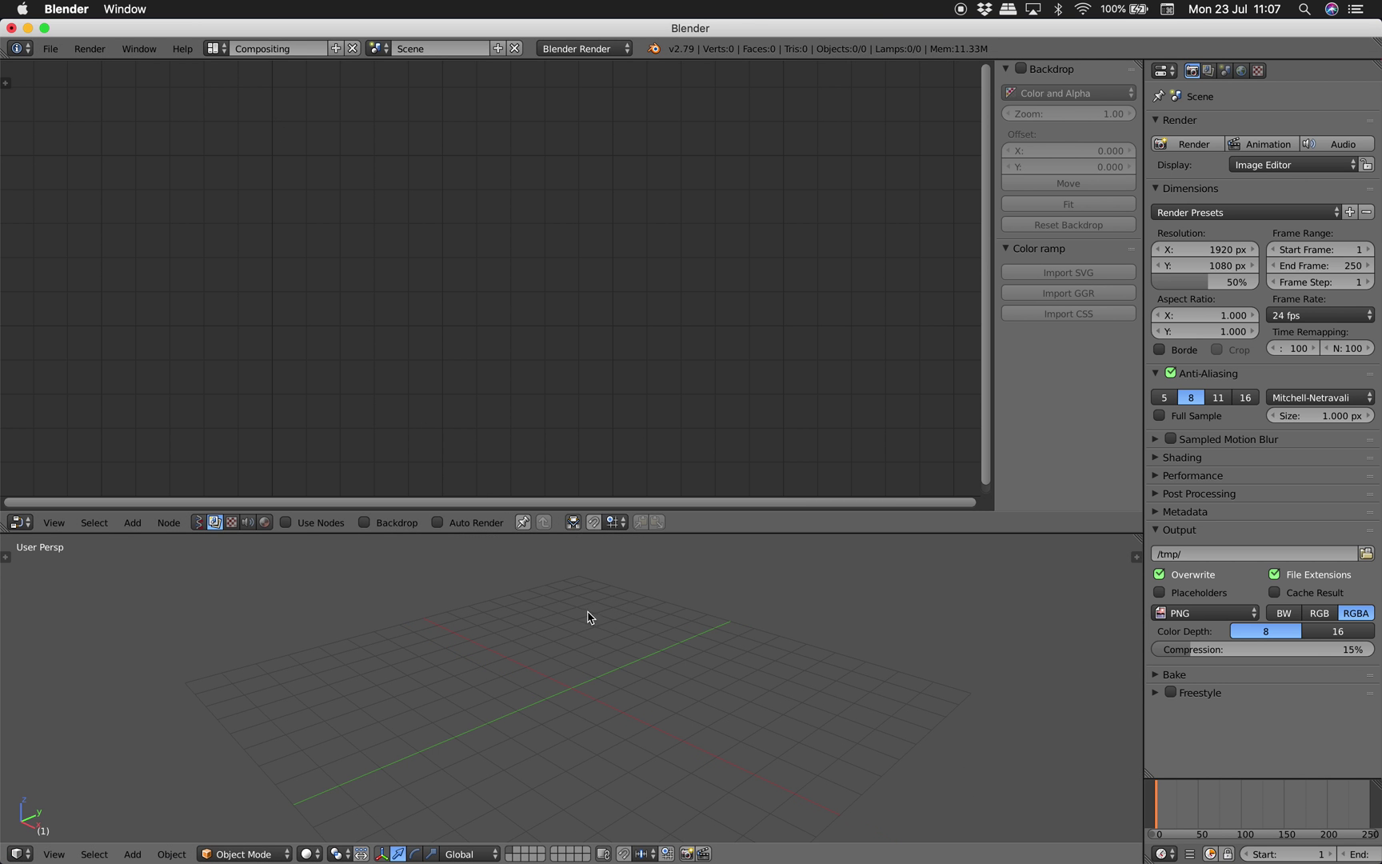
# Add a Monkey mesh to the 3D scene and reset its location to the world origin.
pyautogui.moveTo(588, 616); pyautogui.dragTo(714, 652, button='middle')
pyautogui.hotkey('shift', 'a')
pyautogui.moveTo(586, 613)
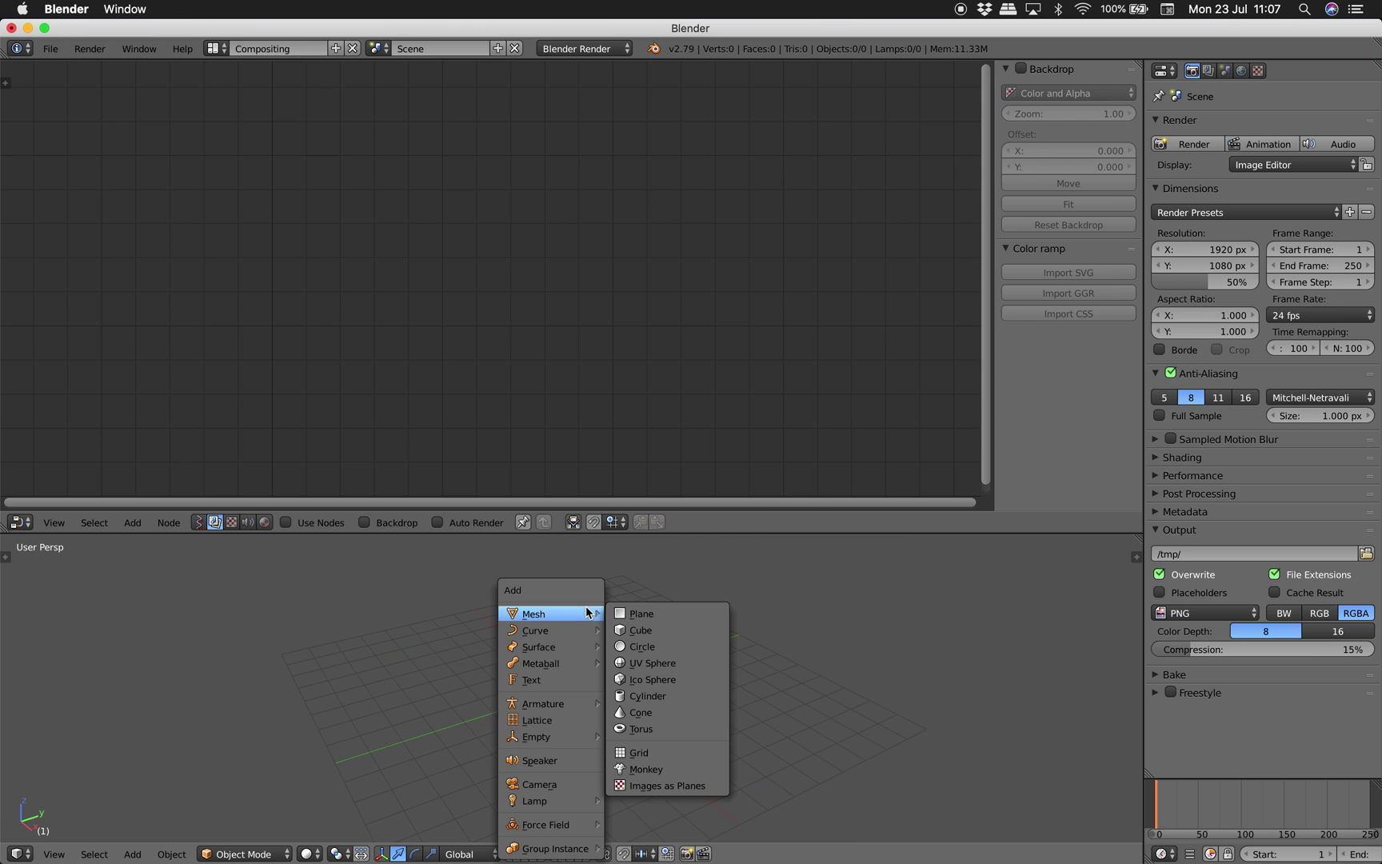
pyautogui.click(663, 768)
pyautogui.hotkey('alt', 'g')
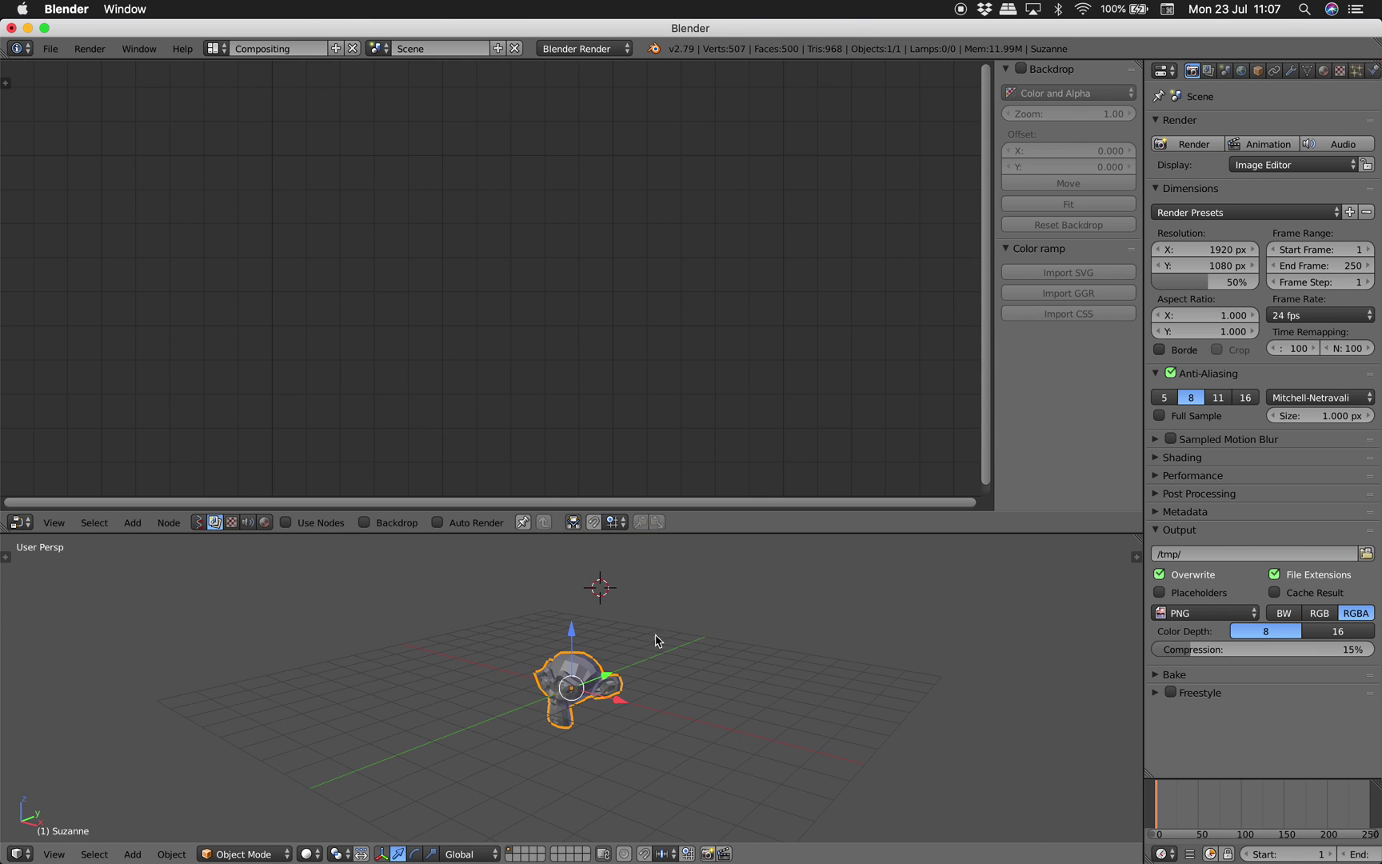
pyautogui.click(696, 622)
pyautogui.scroll(2, 700, 625)
pyautogui.moveTo(704, 628); pyautogui.dragTo(701, 622, button='middle')
pyautogui.scroll(1, 623, 649)
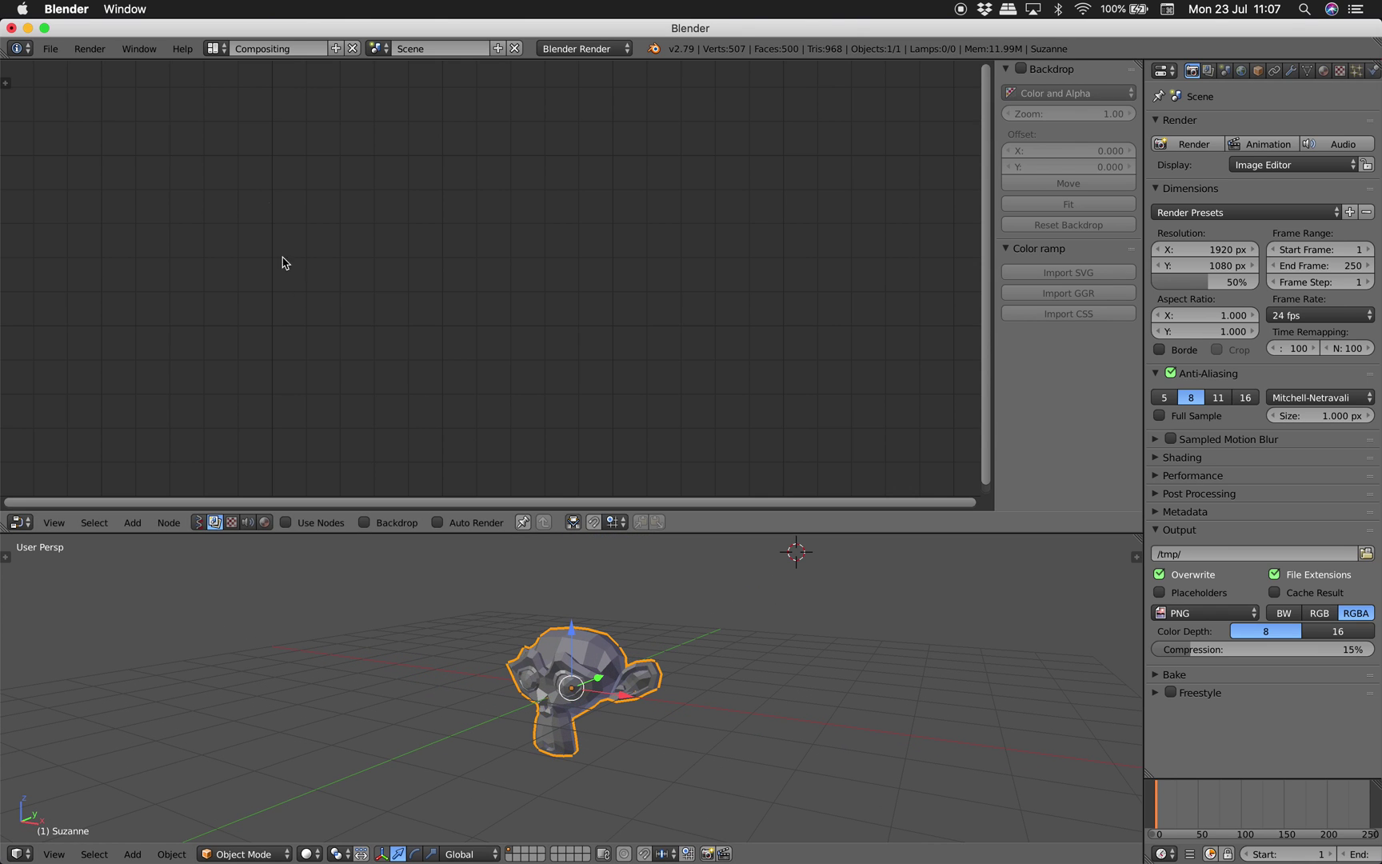
# Save the scene to the Desktop as intro_audio_nodes_001.blend.
pyautogui.click(50, 48)
pyautogui.click(93, 193)
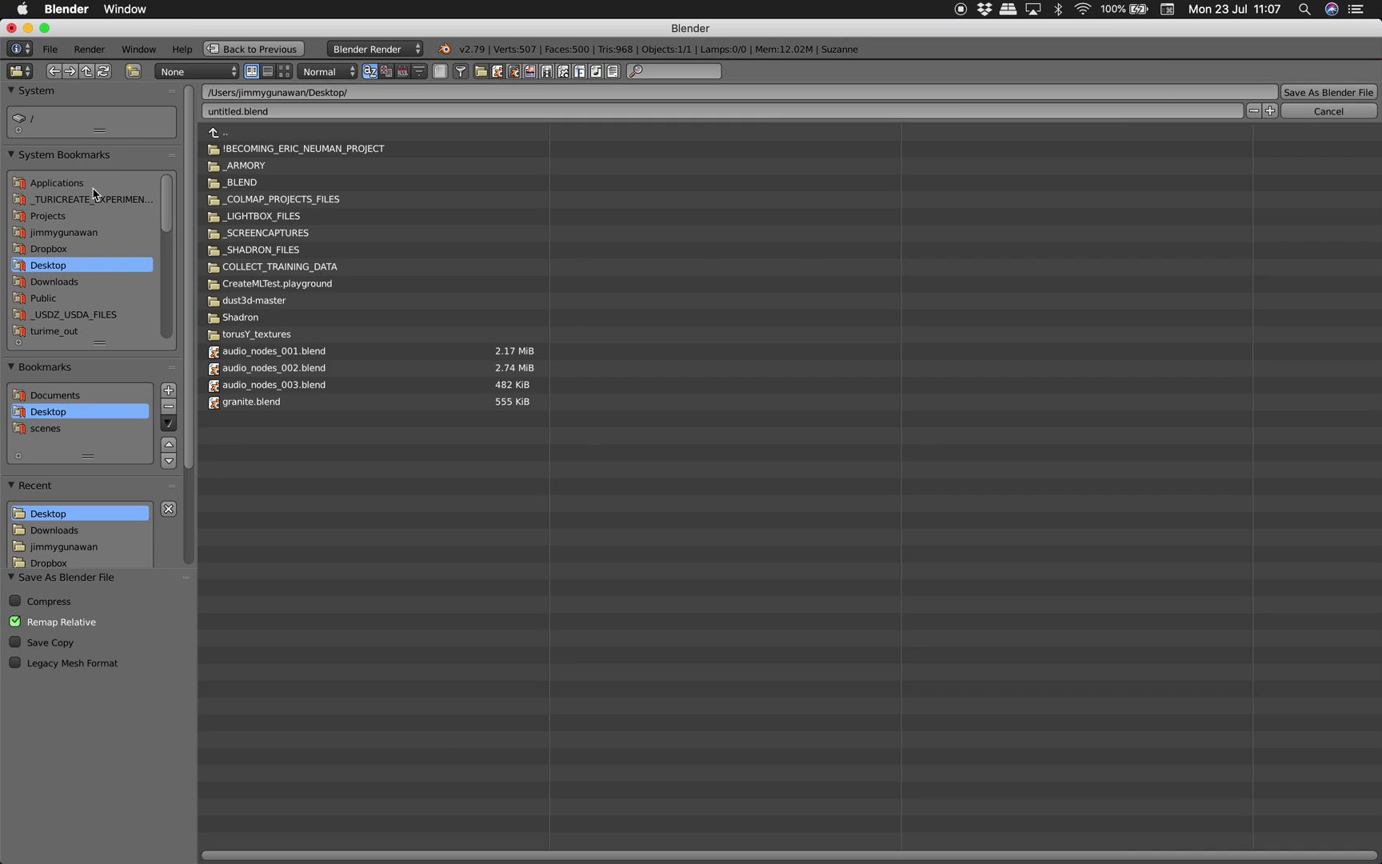
pyautogui.doubleClick(228, 117)
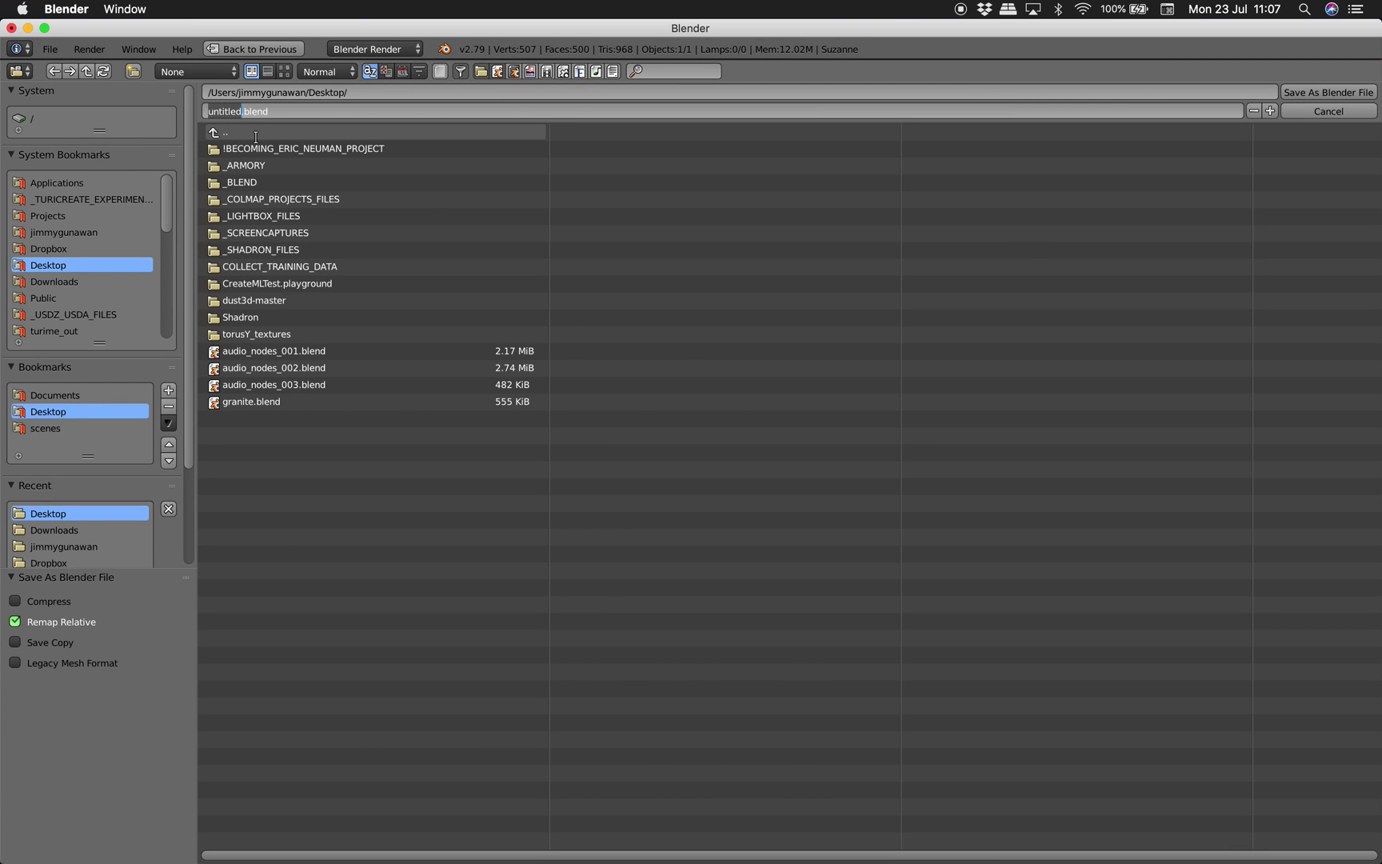
pyautogui.write('intro_audio_nodes_001')
pyautogui.press('Return')
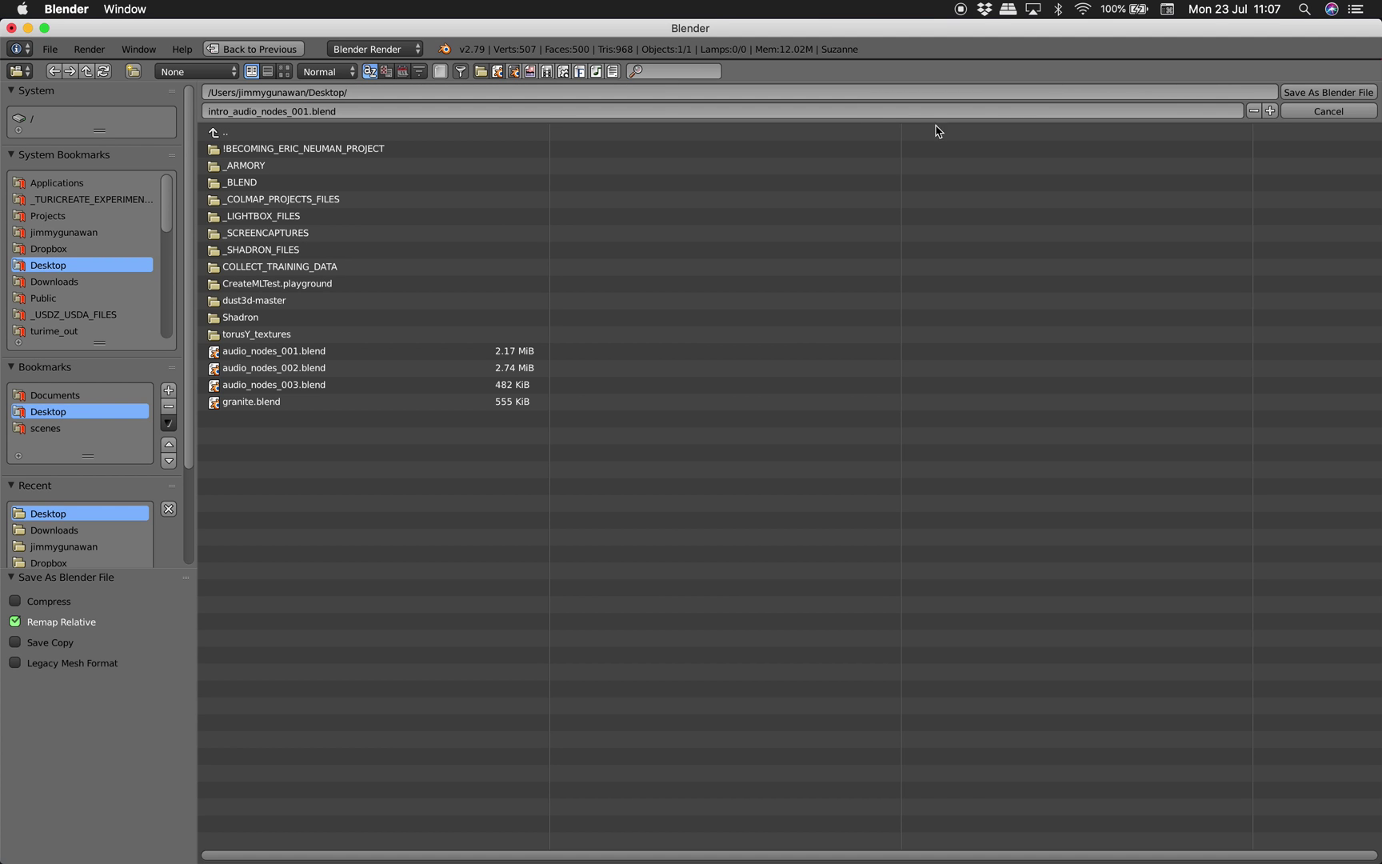
pyautogui.click(1327, 92)
pyautogui.moveTo(765, 604); pyautogui.dragTo(713, 605, button='middle')
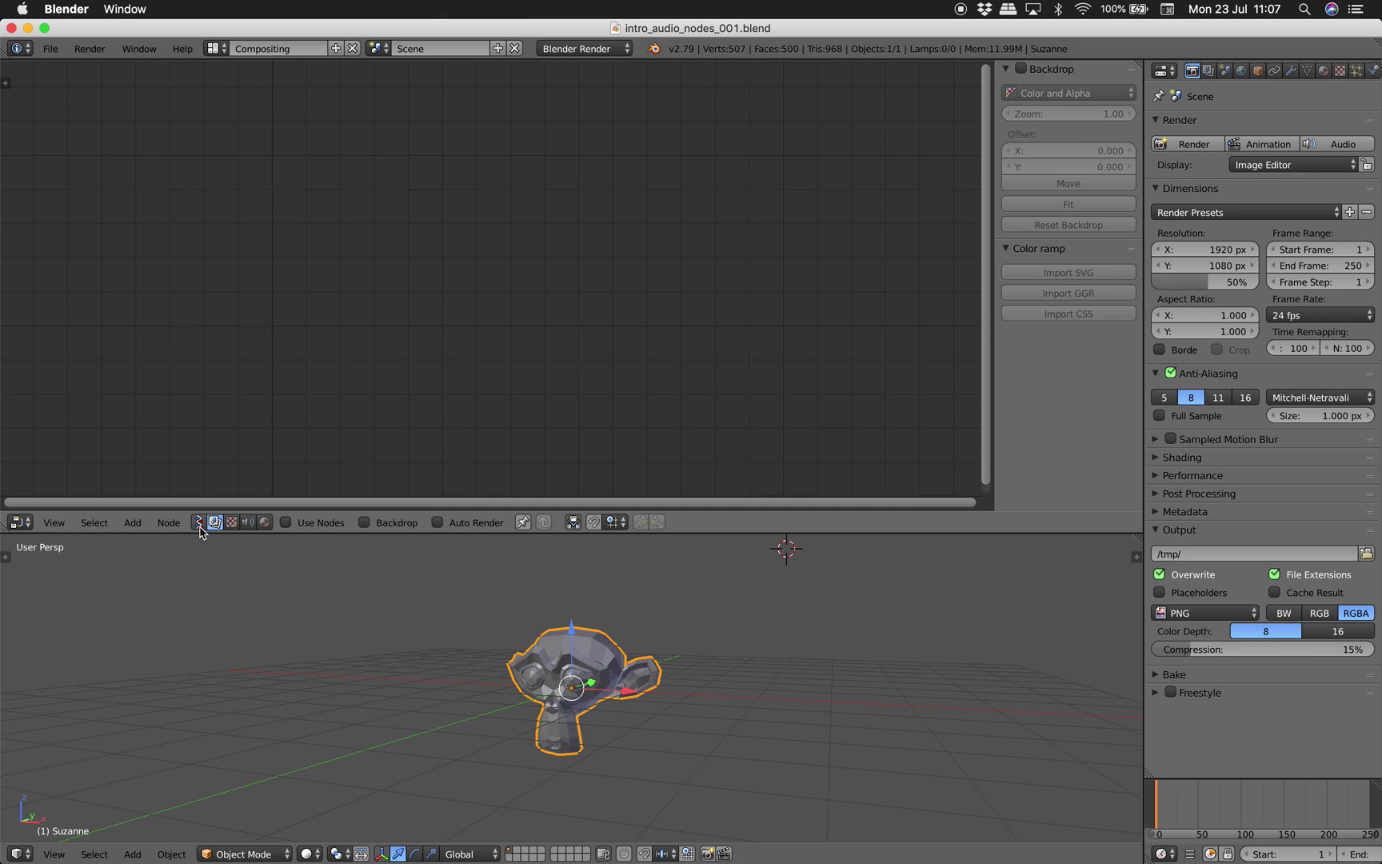
# Switch the node editor to the audio node tree type and create a new node tree named MakeNoise.
pyautogui.click(248, 522)
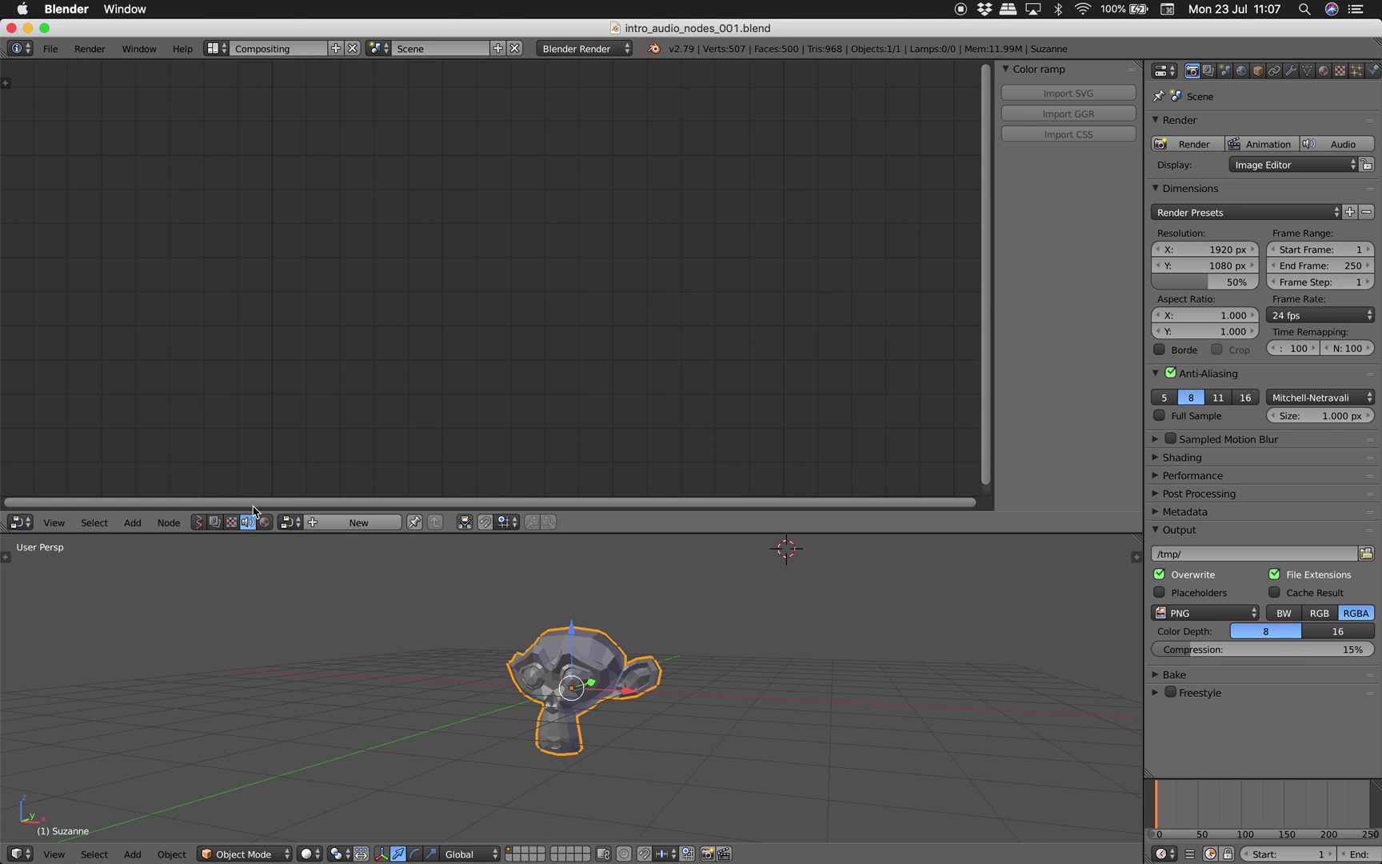
pyautogui.click(341, 522)
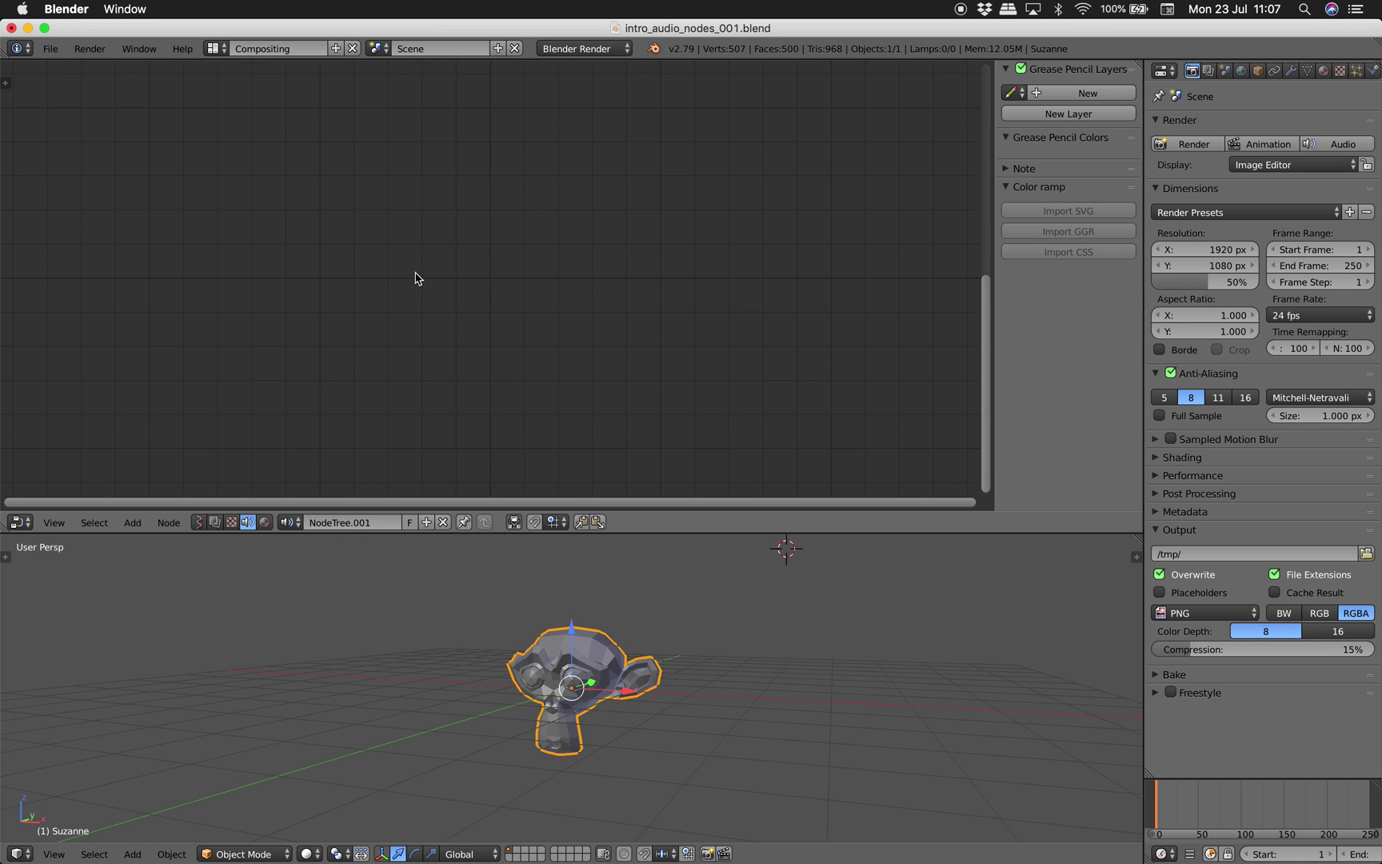
pyautogui.click(389, 521)
pyautogui.write('Mak')
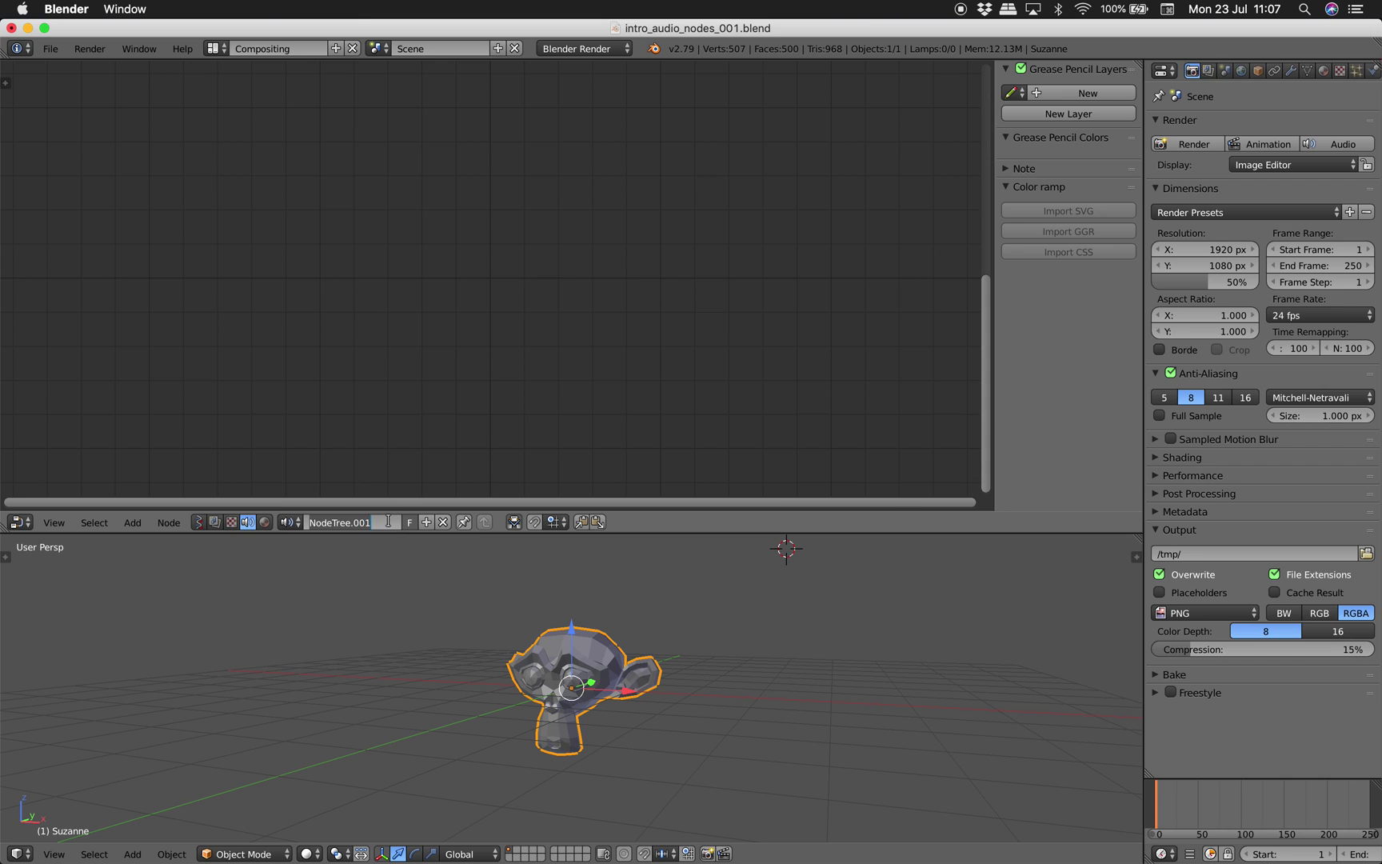
pyautogui.write('eNoise')
pyautogui.press('Return')
# Add an Oscillator node and a Math node beside it to the MakeNoise tree.
pyautogui.hotkey('shift', 'a')
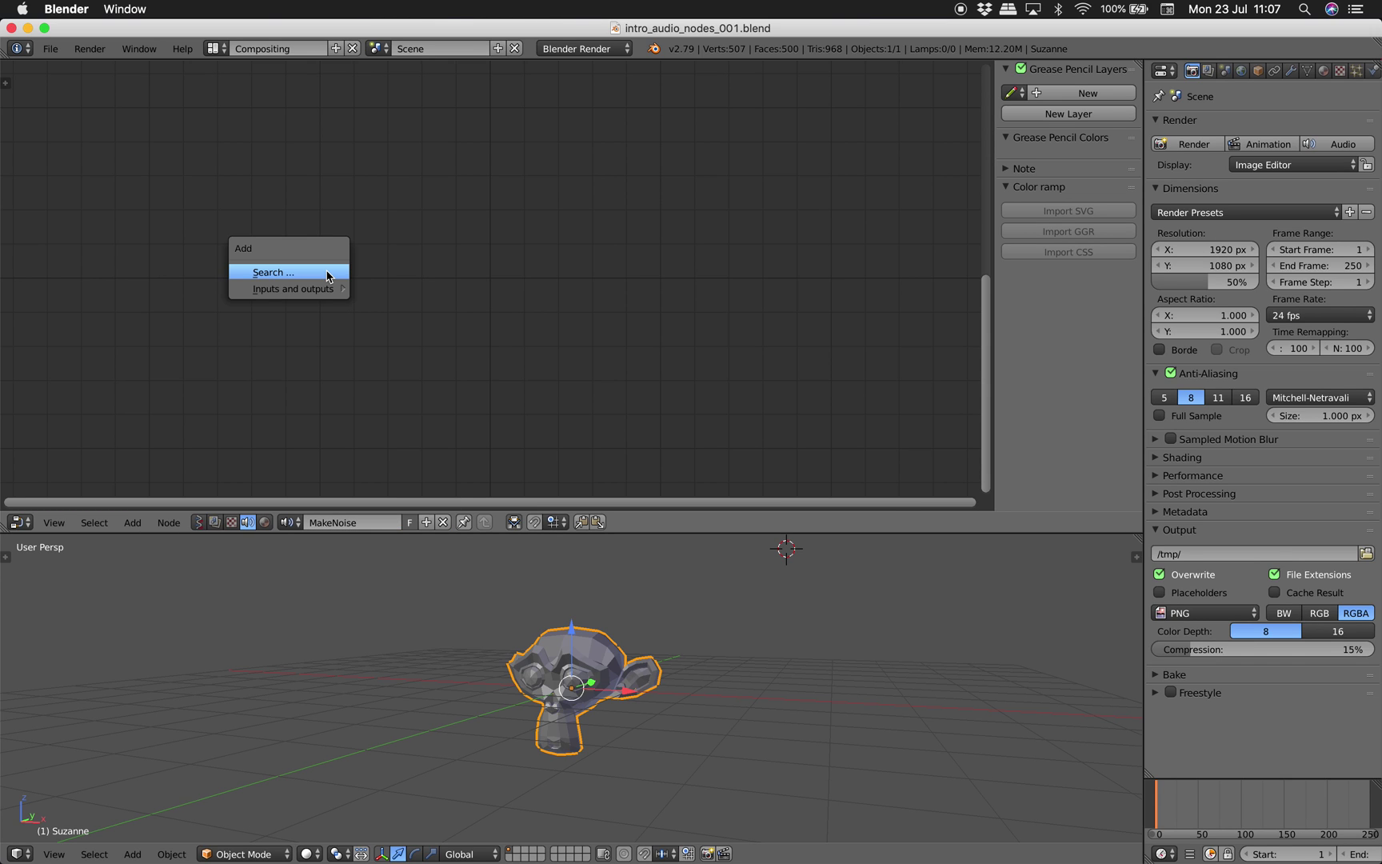
pyautogui.moveTo(327, 294)
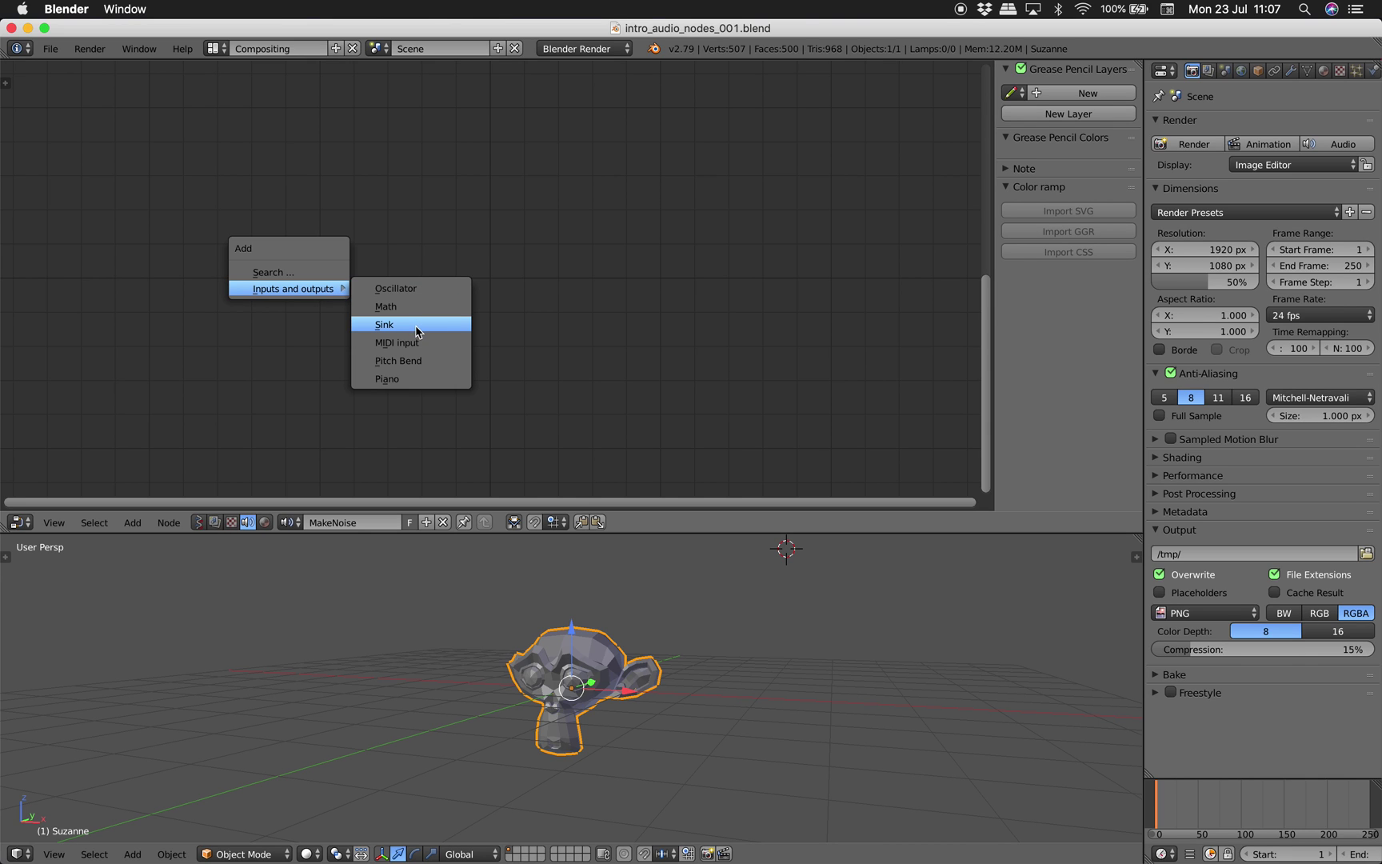
pyautogui.click(408, 288)
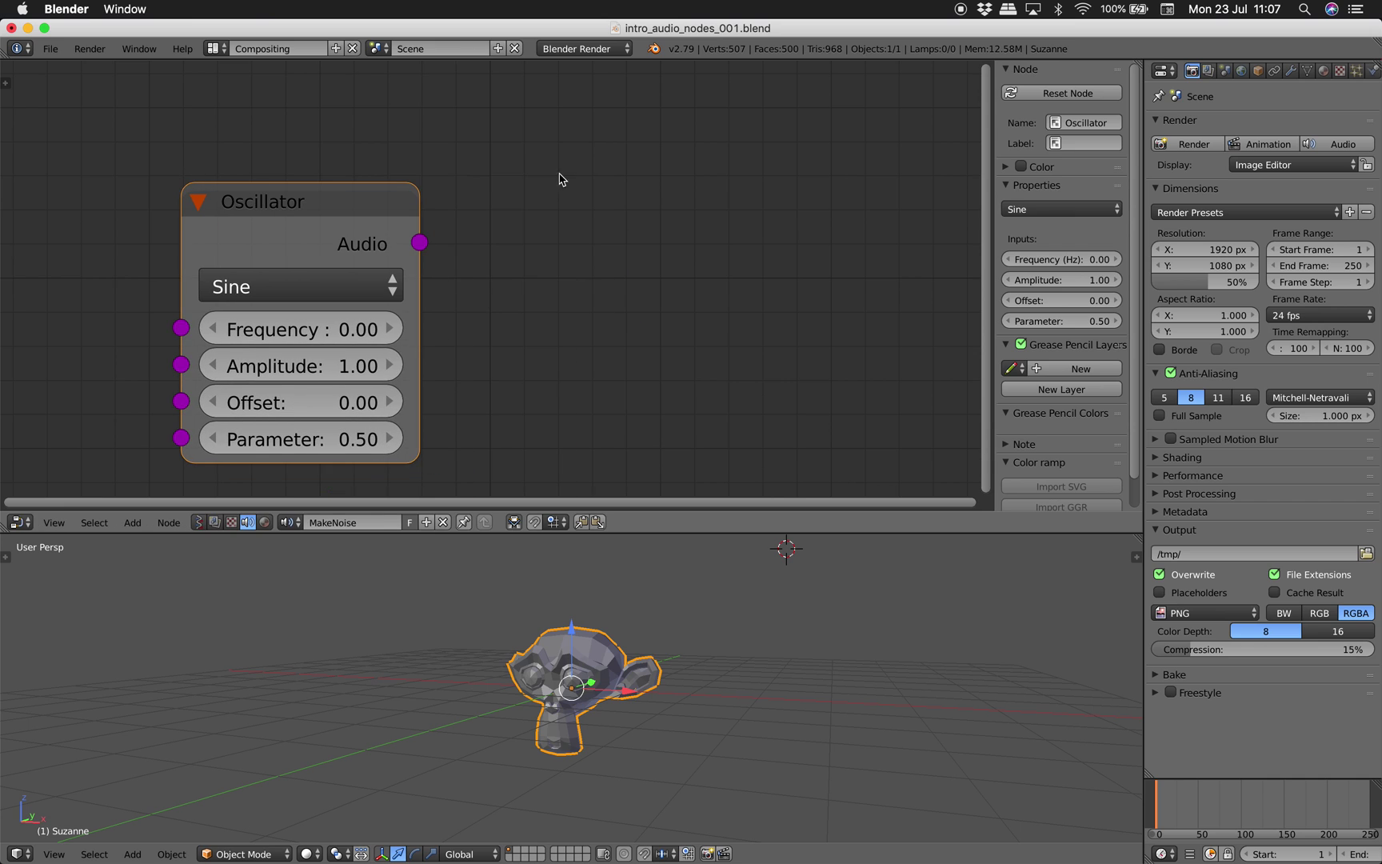
pyautogui.hotkey('shift', 'a')
pyautogui.moveTo(560, 179)
pyautogui.click(663, 194)
# Add a Sink node to the right of the Math node and shift it slightly to line up with the others.
pyautogui.hotkey('shift', 'a')
pyautogui.moveTo(590, 142)
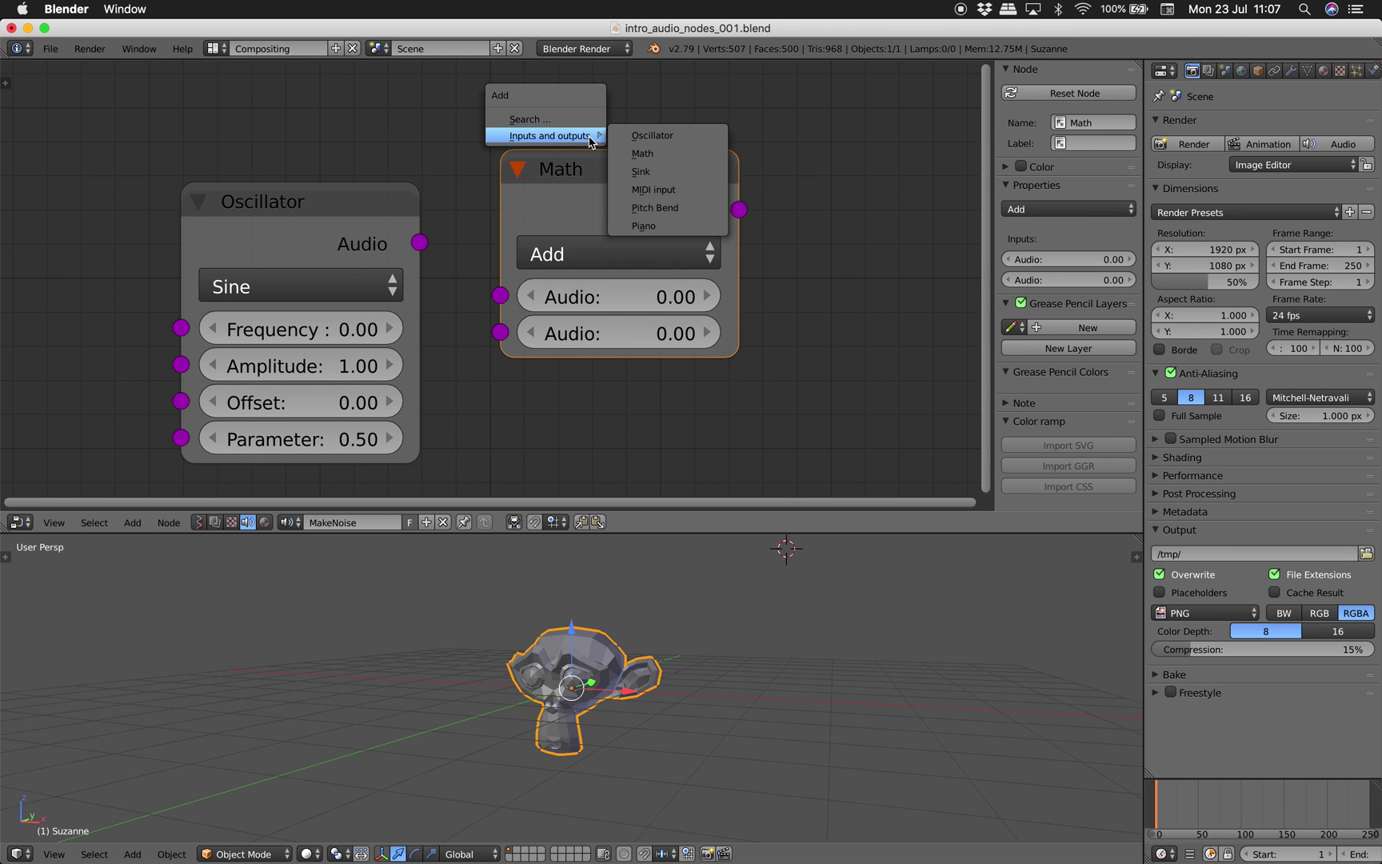
pyautogui.click(640, 172)
pyautogui.click(804, 232)
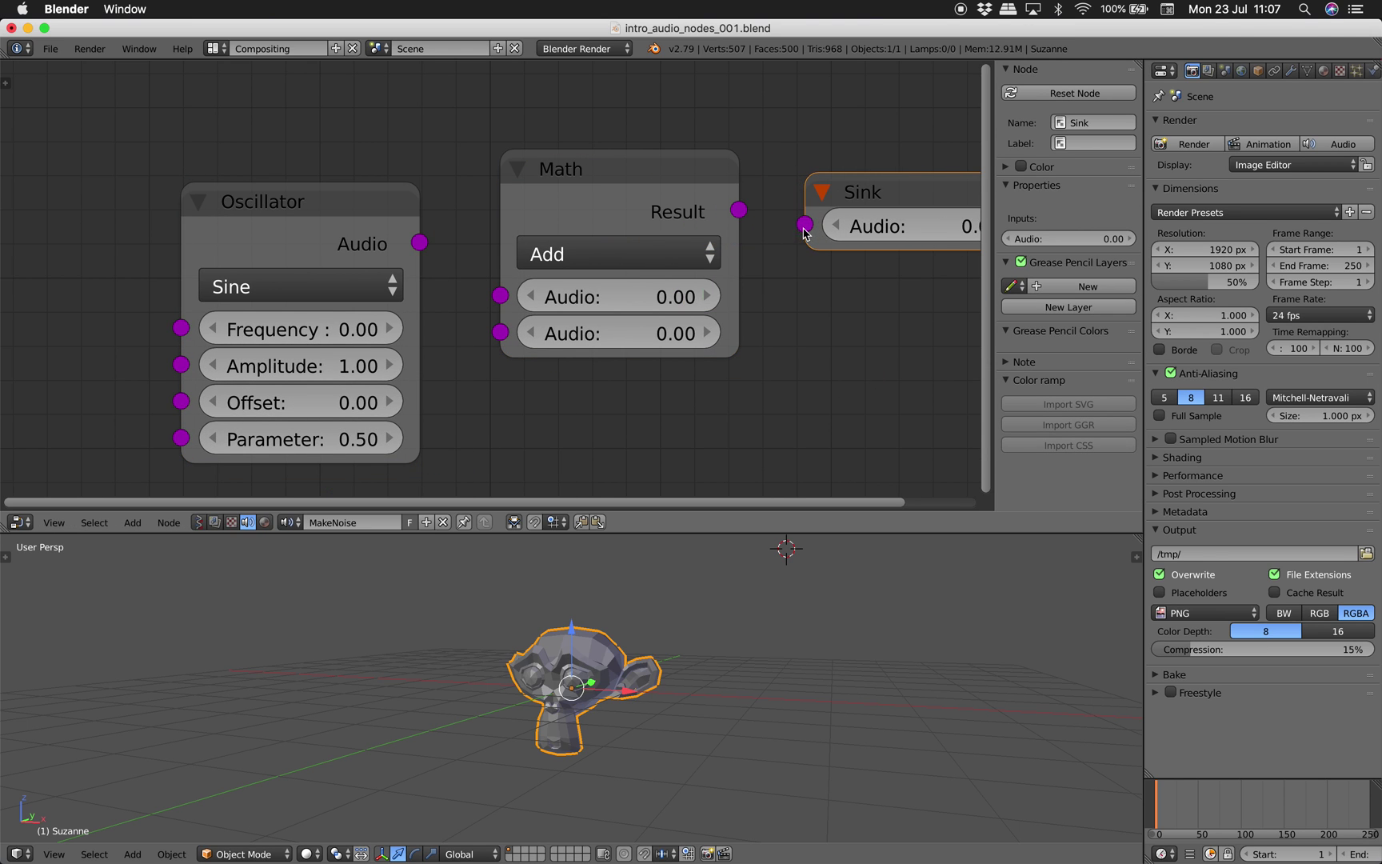
pyautogui.moveTo(803, 231); pyautogui.dragTo(643, 225, button='middle')
pyautogui.scroll(-1, 643, 226)
pyautogui.moveTo(851, 218); pyautogui.dragTo(871, 210, button='middle')
pyautogui.moveTo(811, 180); pyautogui.dragTo(834, 199)
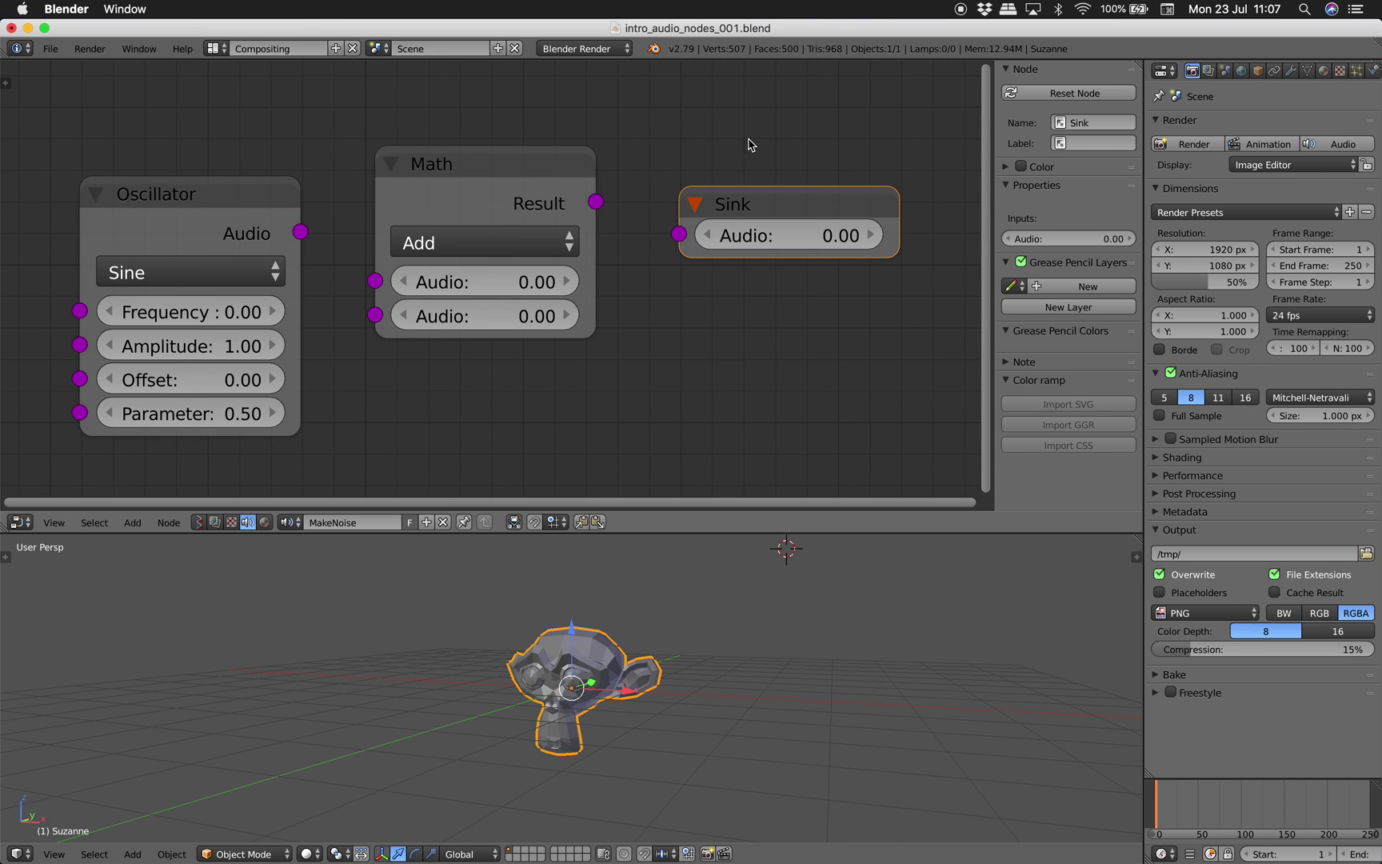
# Move the Math node up and left out of the row, and place the Oscillator node closer to the Sink.
pyautogui.scroll(-1, 879, 226)
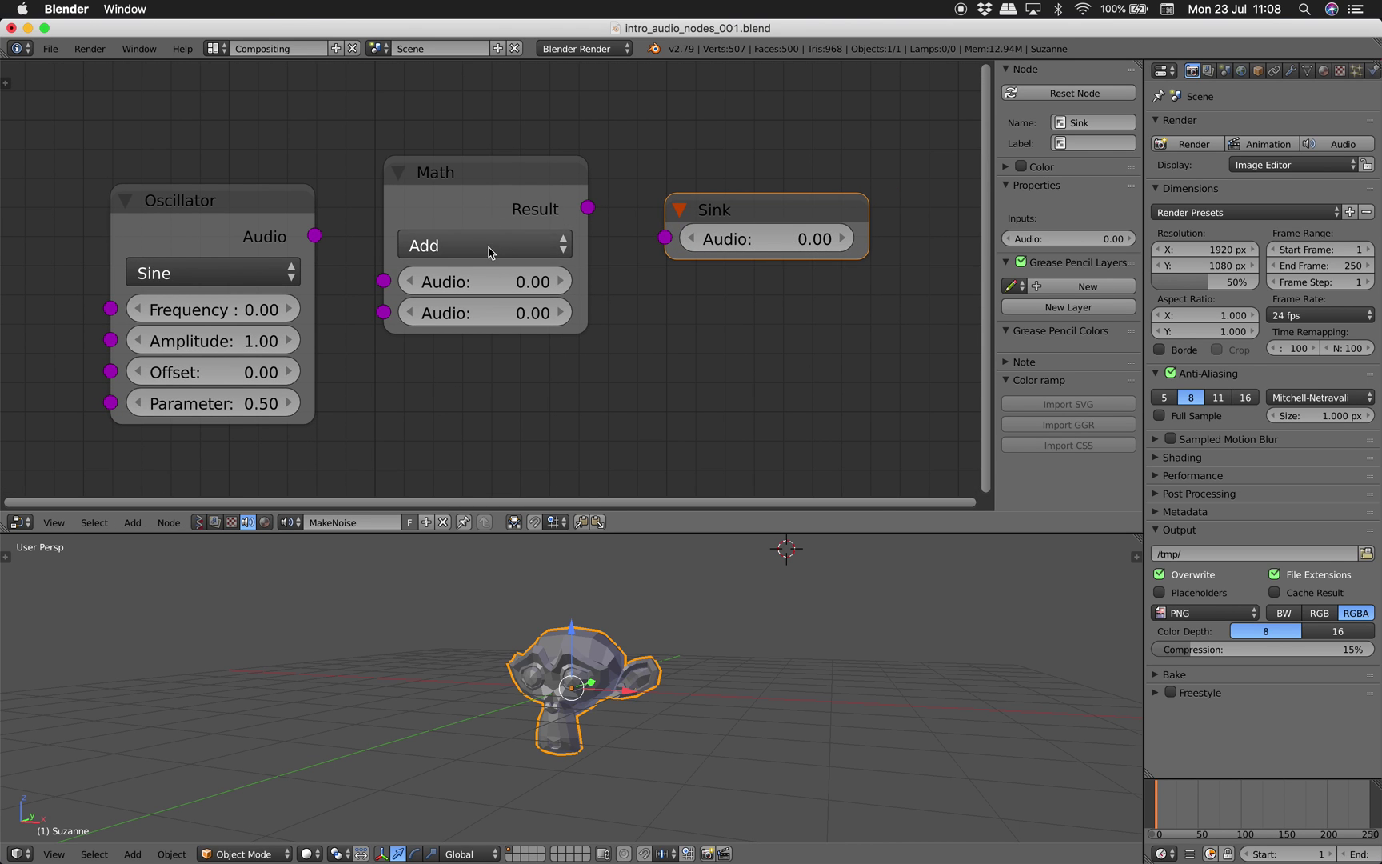
pyautogui.scroll(-1, 487, 247)
pyautogui.moveTo(480, 233); pyautogui.dragTo(268, 90)
pyautogui.moveTo(300, 255); pyautogui.dragTo(442, 257)
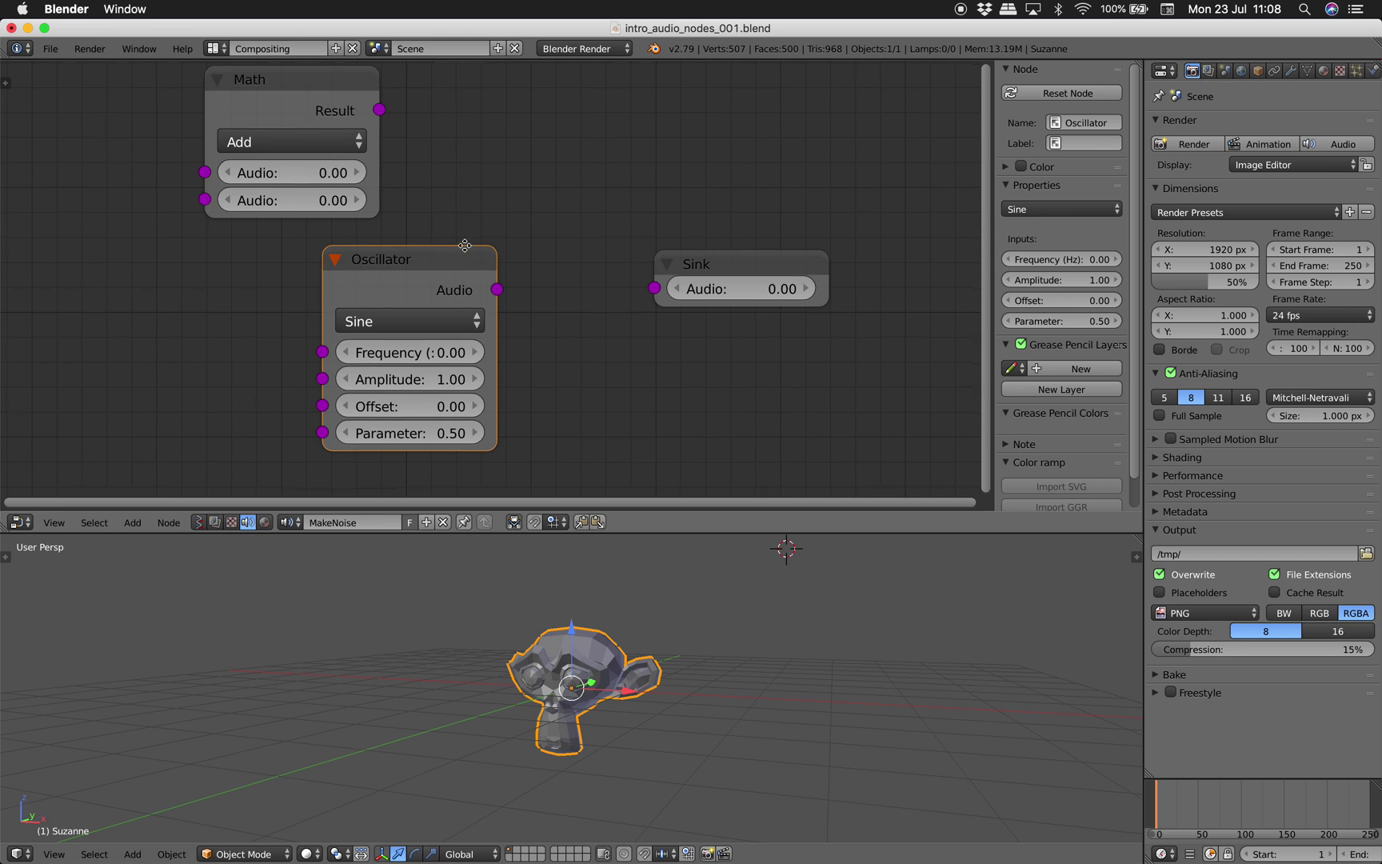
pyautogui.moveTo(462, 245); pyautogui.dragTo(445, 230, button='middle')
# Hide the node properties sidebar and space the Math and Oscillator nodes apart, with Math farther to the upper left.
pyautogui.moveTo(994, 246); pyautogui.dragTo(1224, 252)
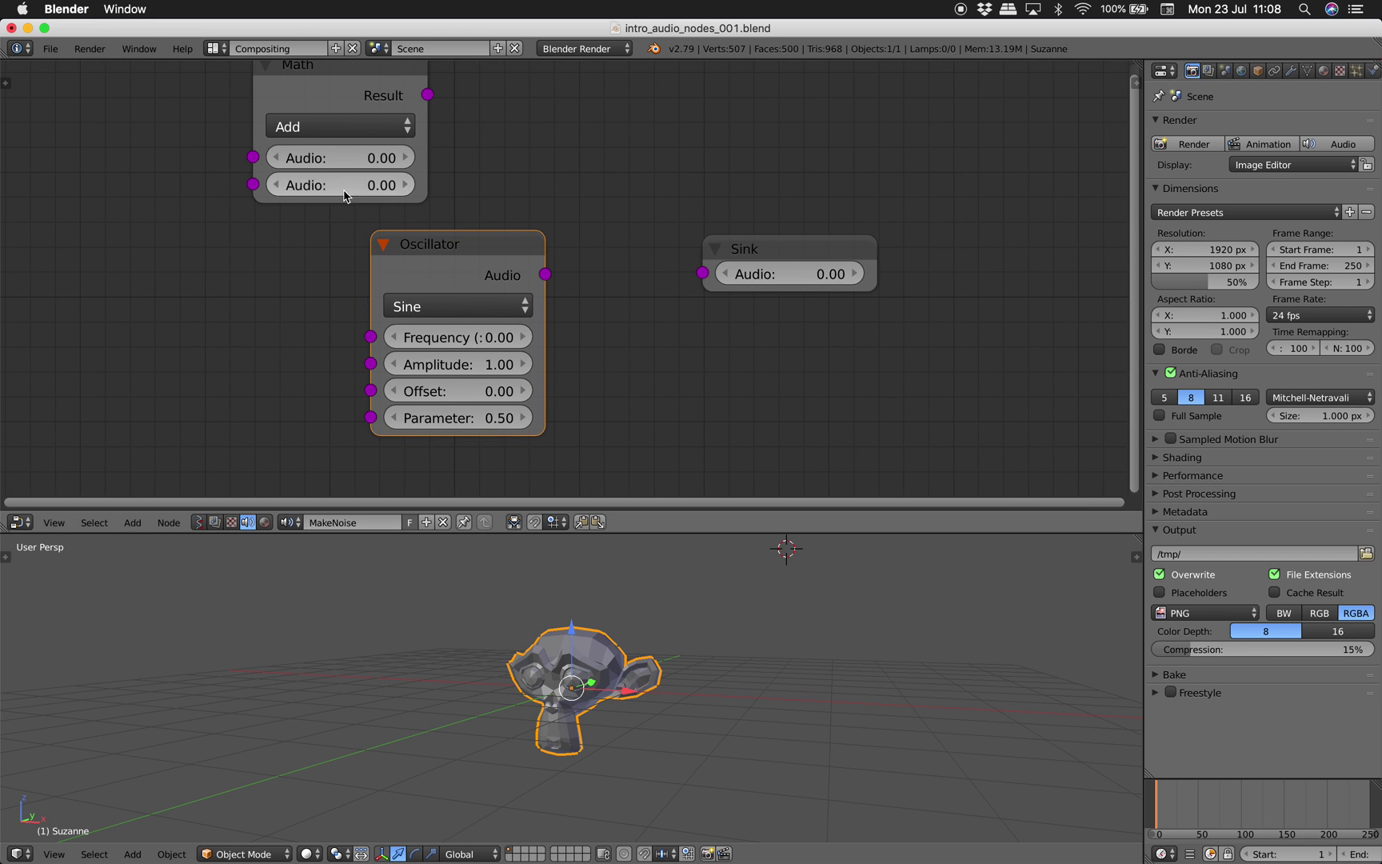
pyautogui.moveTo(345, 201); pyautogui.dragTo(329, 228, button='middle')
pyautogui.moveTo(284, 126); pyautogui.dragTo(110, 140)
pyautogui.click(144, 175)
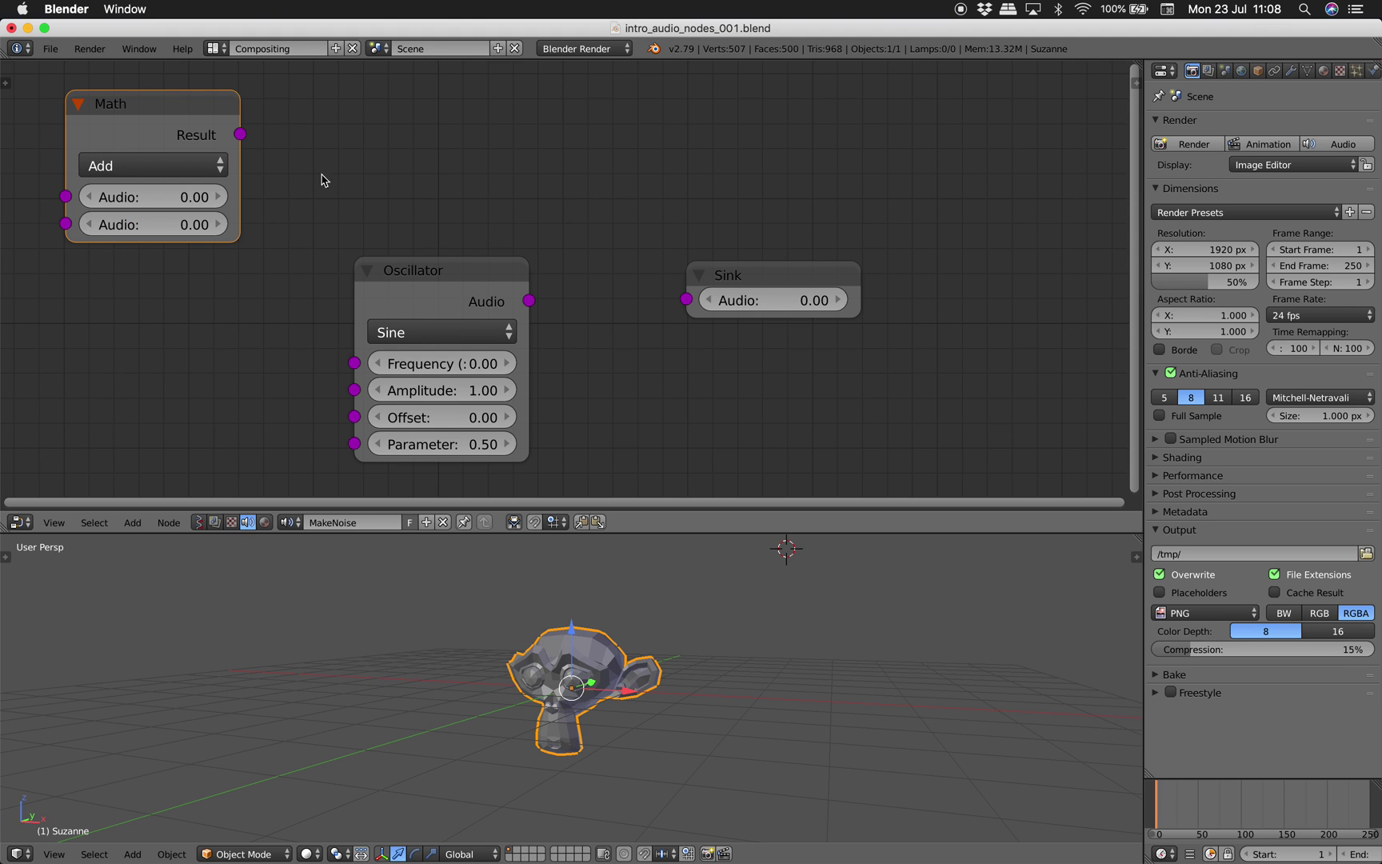
pyautogui.moveTo(445, 255); pyautogui.dragTo(470, 209)
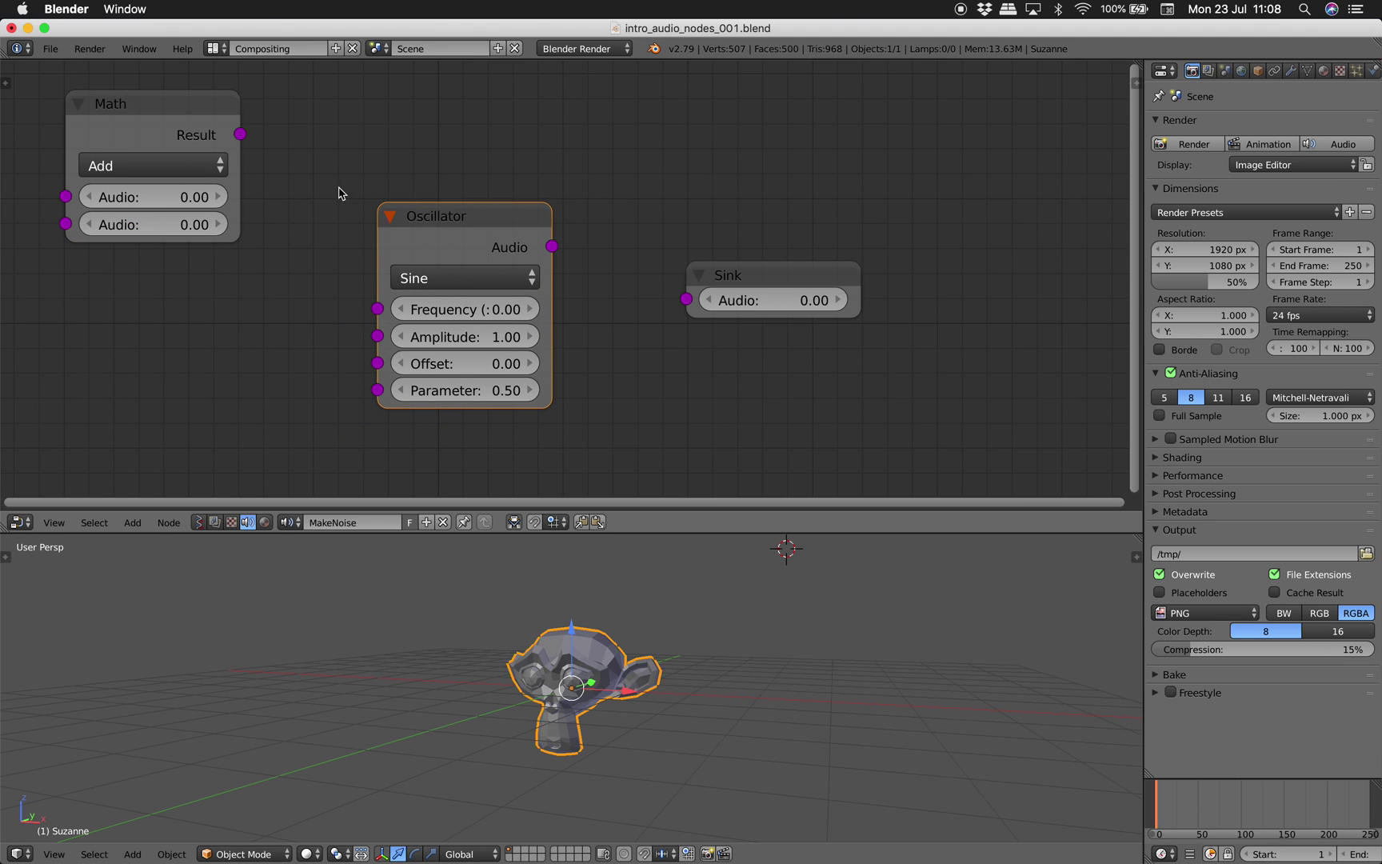
# Review the Oscillator's waveform options, leaving it on Sine, and connect its Audio output to the Sink's Audio input.
pyautogui.click(430, 282)
pyautogui.click(460, 279)
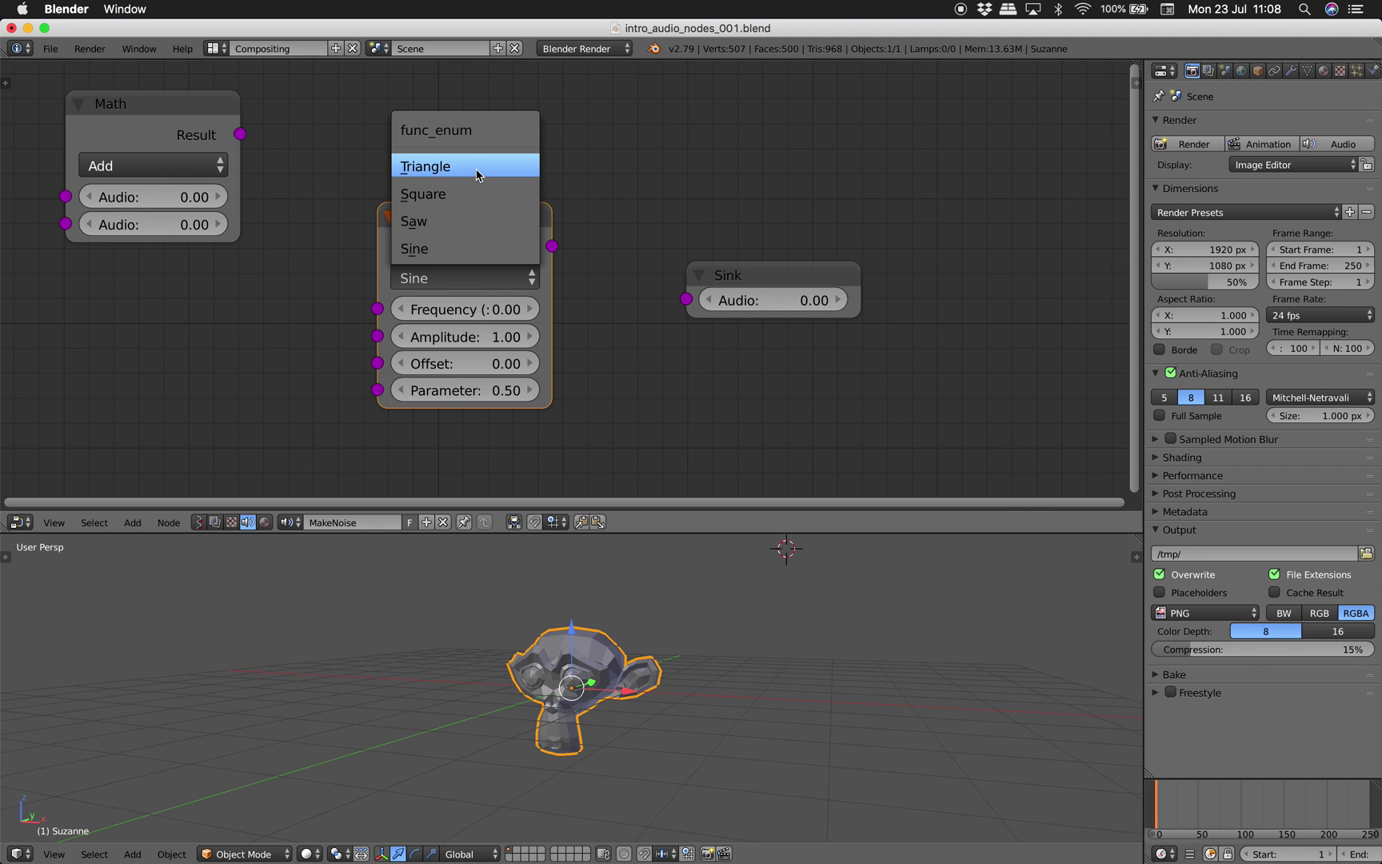
pyautogui.scroll(1, 561, 246)
pyautogui.moveTo(552, 210); pyautogui.dragTo(698, 266)
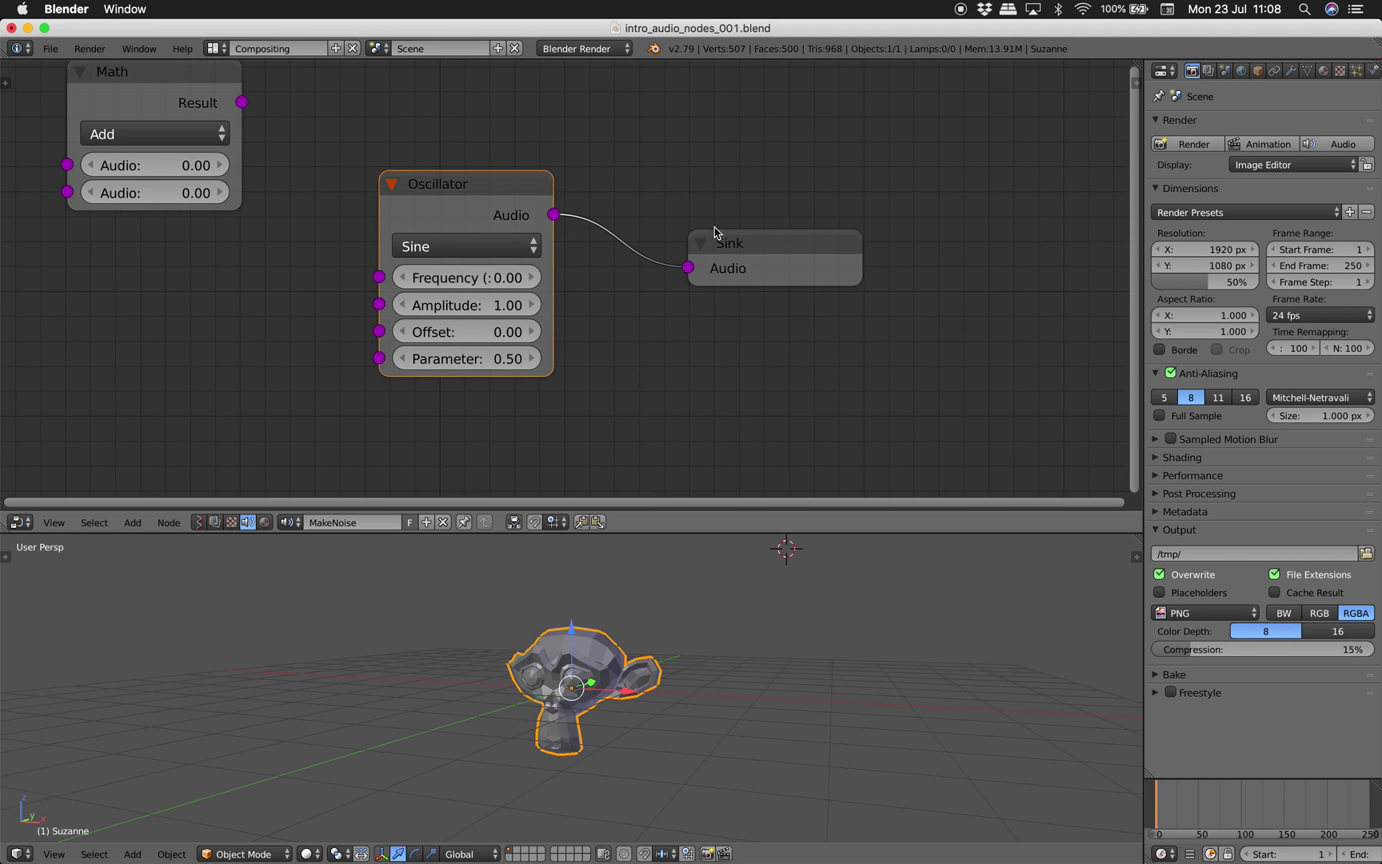
# Widen the Oscillator node and raise its frequency to 153.78 Hz, turning the system volume down.
pyautogui.moveTo(552, 264); pyautogui.dragTo(600, 264)
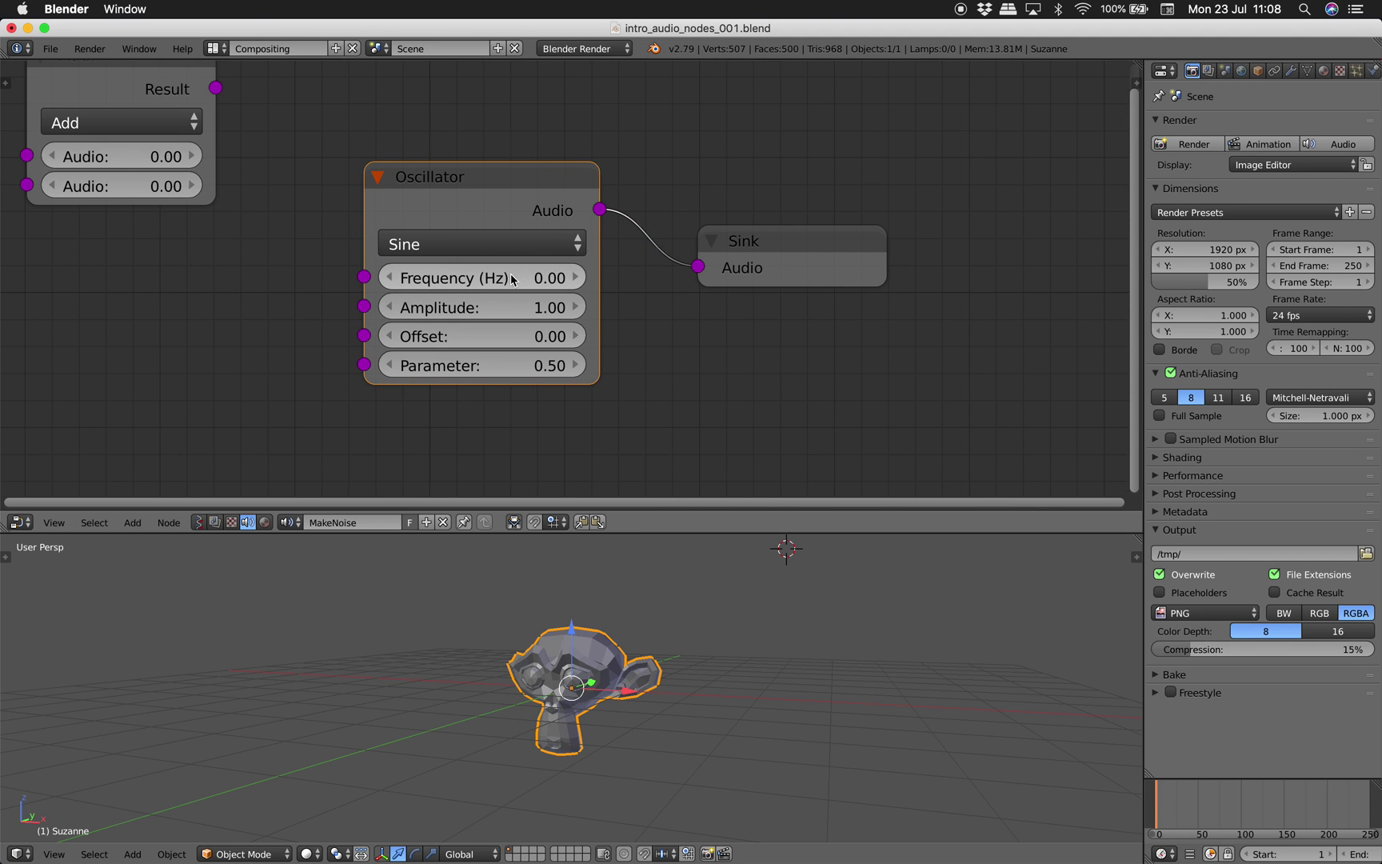
pyautogui.moveTo(515, 279); pyautogui.dragTo(576, 279)
pyautogui.moveTo(472, 279)
pyautogui.mouseDown()
pyautogui.moveTo(497, 279)
pyautogui.moveTo(444, 287)
pyautogui.moveTo(492, 285)
pyautogui.mouseUp()
pyautogui.press('XF86AudioLowerVolume')
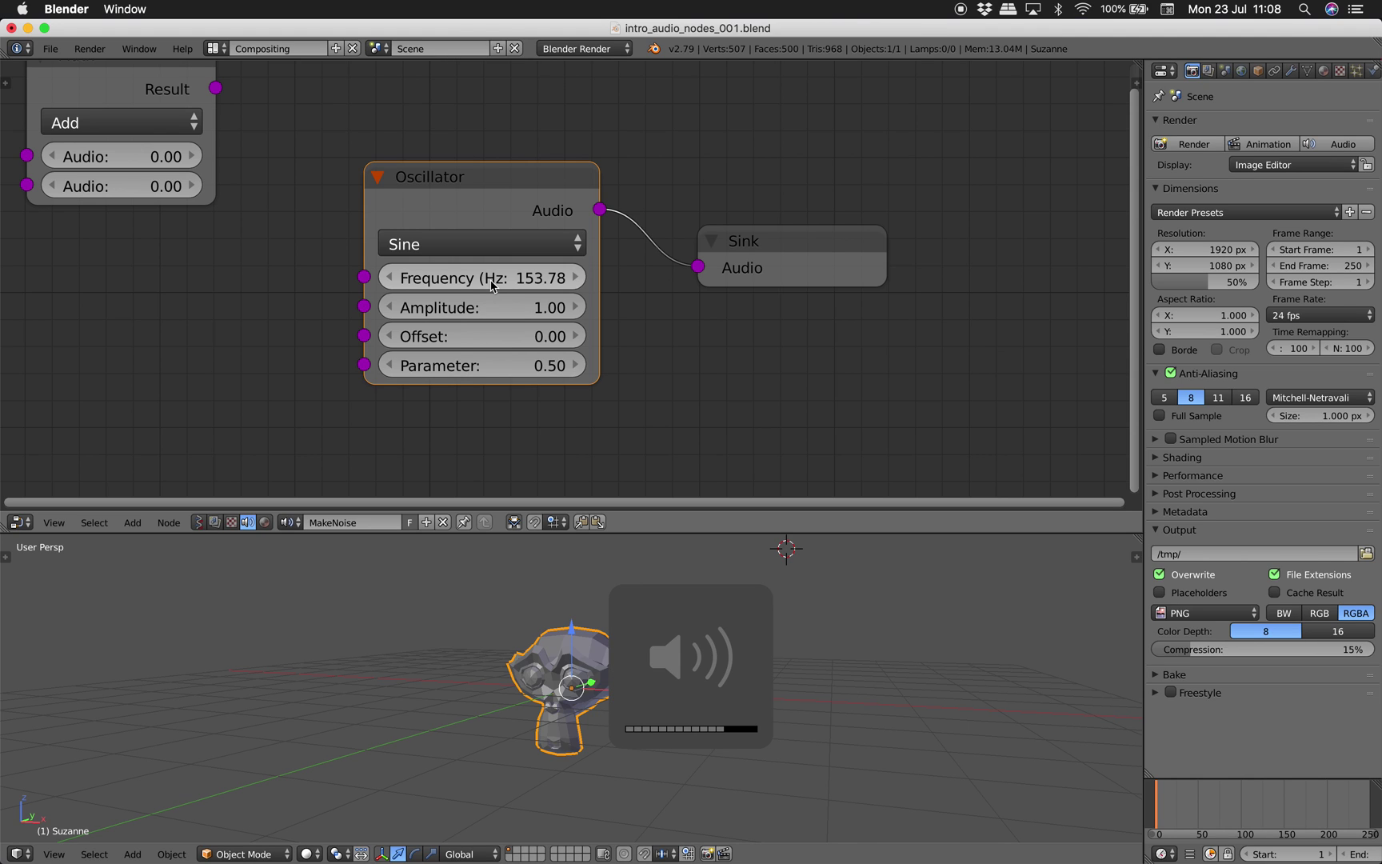
# Adjust the Oscillator's amplitude to 1.06 and its frequency to 206.76 Hz.
pyautogui.moveTo(491, 285)
pyautogui.mouseDown()
pyautogui.moveTo(478, 285)
pyautogui.moveTo(520, 285)
pyautogui.moveTo(491, 287)
pyautogui.moveTo(490, 311)
pyautogui.mouseUp()
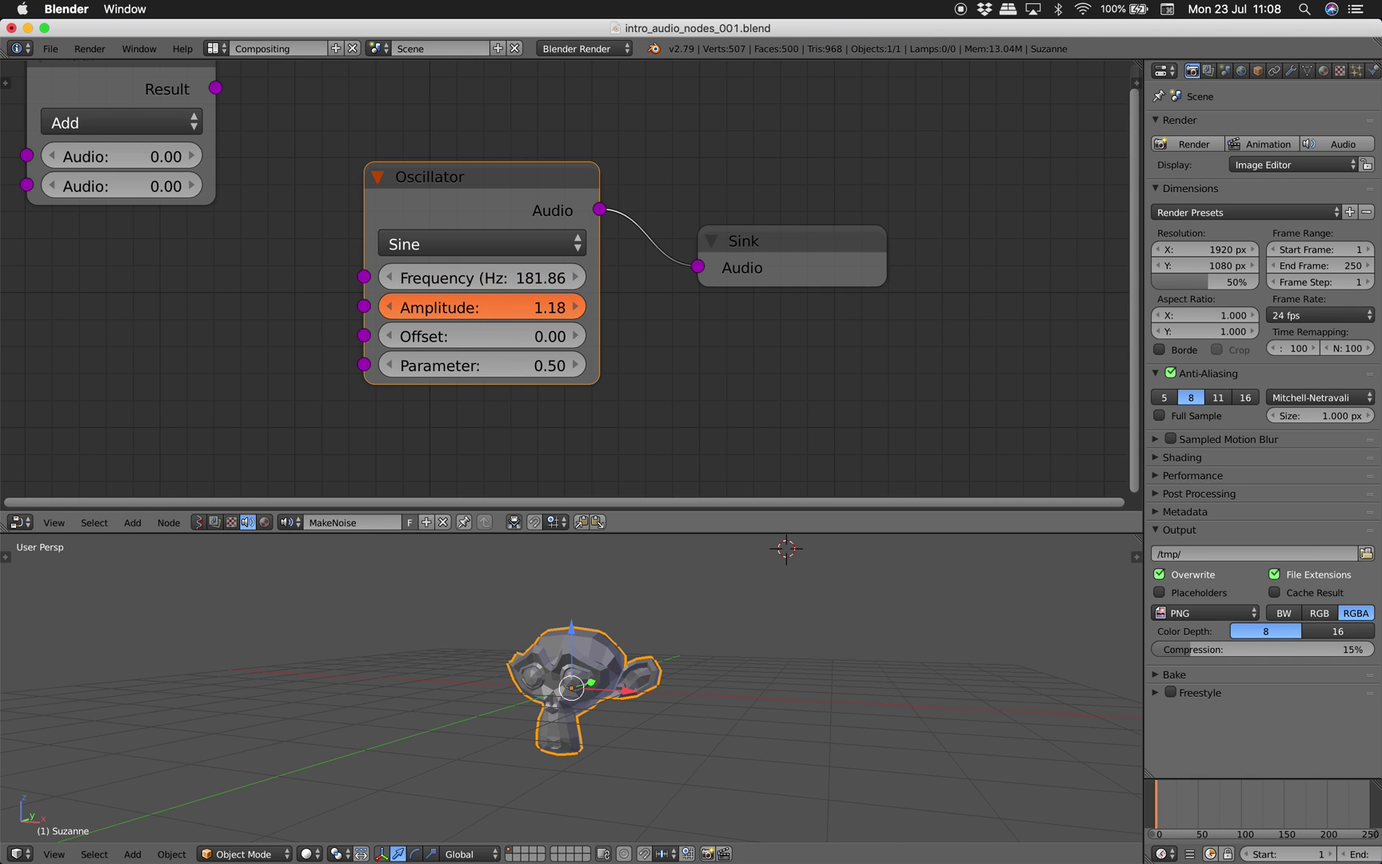
pyautogui.moveTo(489, 311); pyautogui.dragTo(489, 311)
pyautogui.moveTo(490, 278); pyautogui.dragTo(457, 277)
# Disconnect the Oscillator from the Sink and move the two nodes apart, with the Sink's Audio value at 1.68.
pyautogui.moveTo(698, 266); pyautogui.dragTo(616, 310)
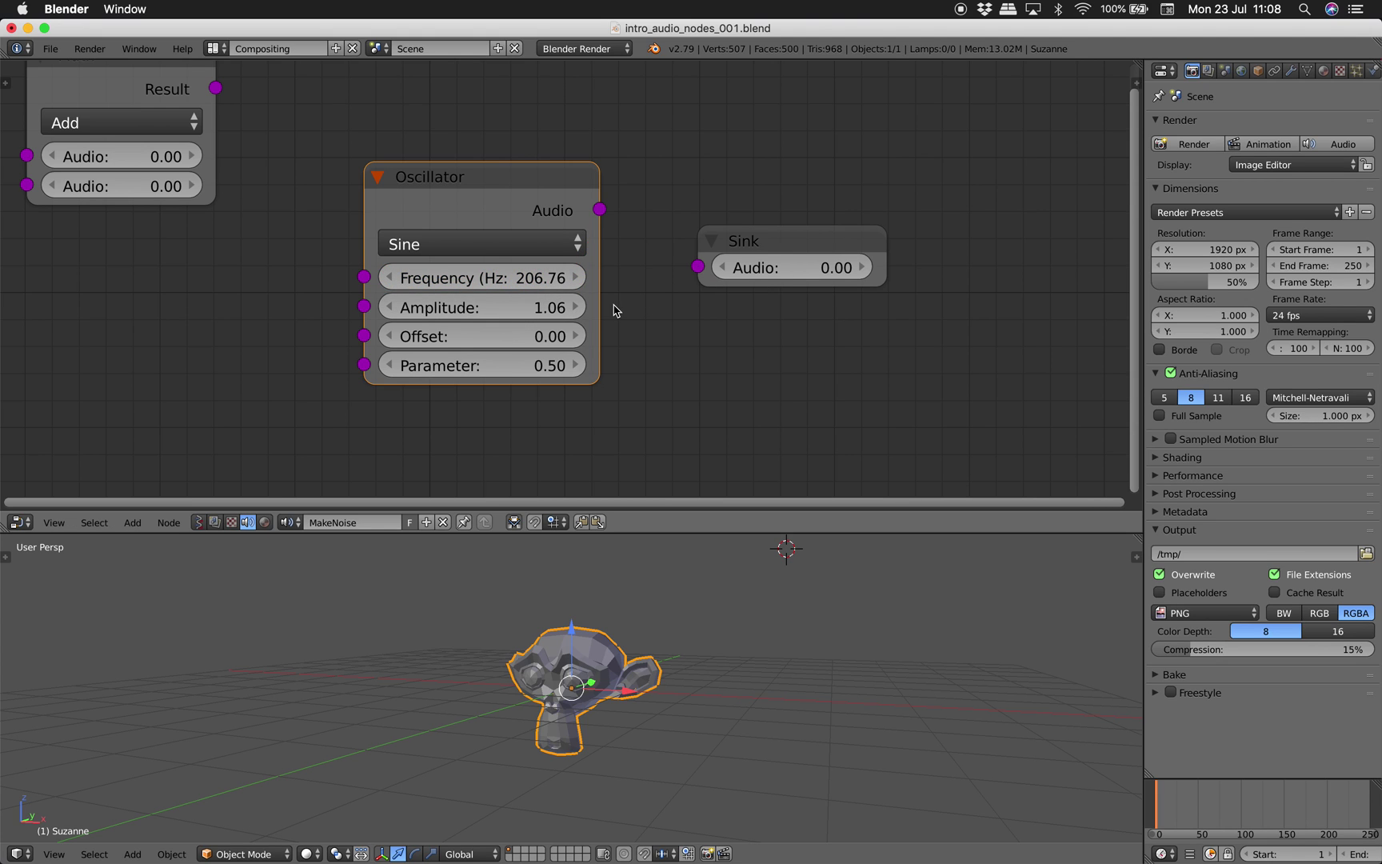
pyautogui.moveTo(566, 204); pyautogui.dragTo(529, 231)
pyautogui.moveTo(720, 266)
pyautogui.mouseDown()
pyautogui.moveTo(766, 263)
pyautogui.moveTo(791, 237)
pyautogui.moveTo(807, 263)
pyautogui.moveTo(712, 244)
pyautogui.mouseUp()
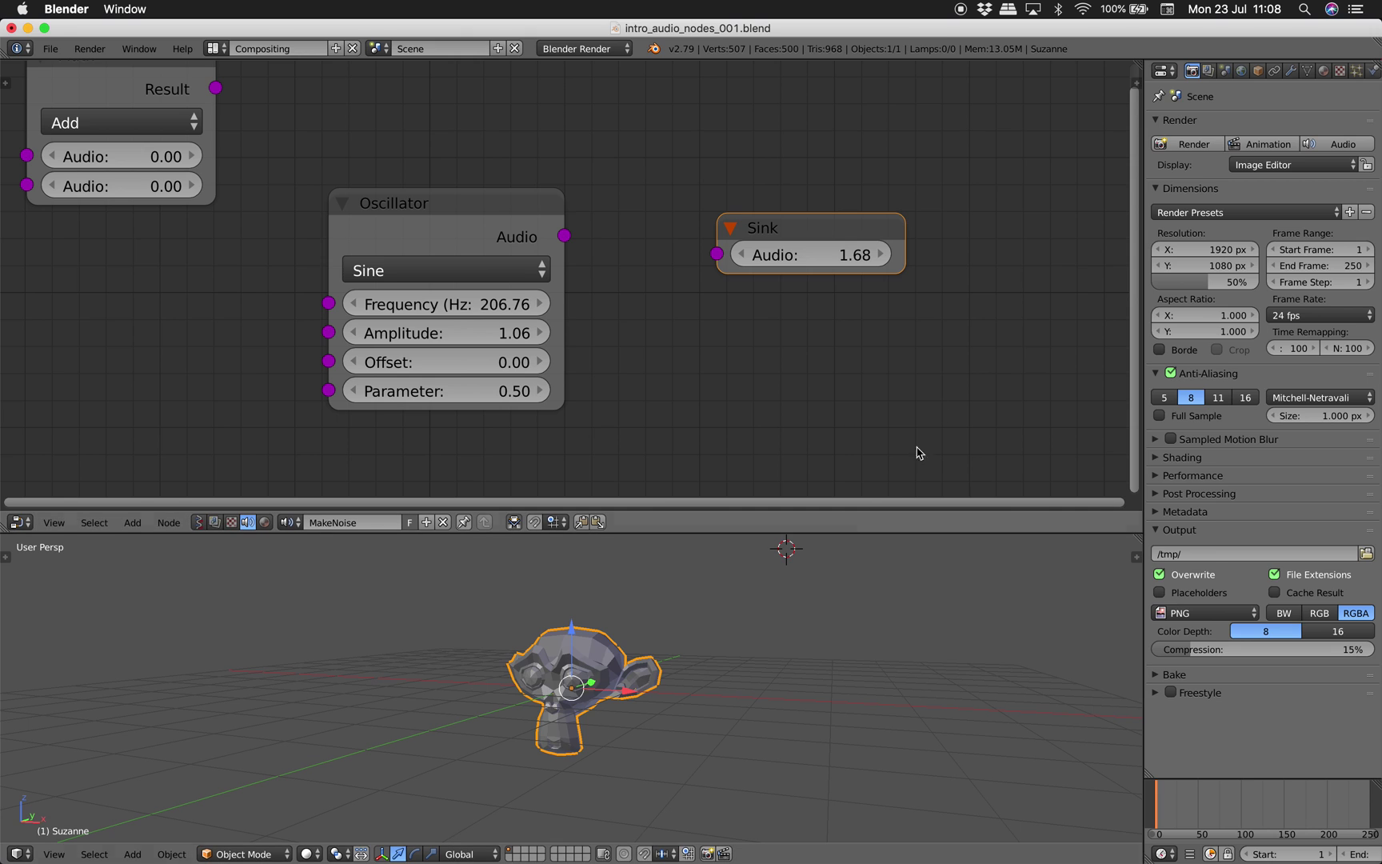
# Show and hide the node properties sidebar, and display the Inputs and outputs node list in the tool shelf.
pyautogui.click(1134, 80)
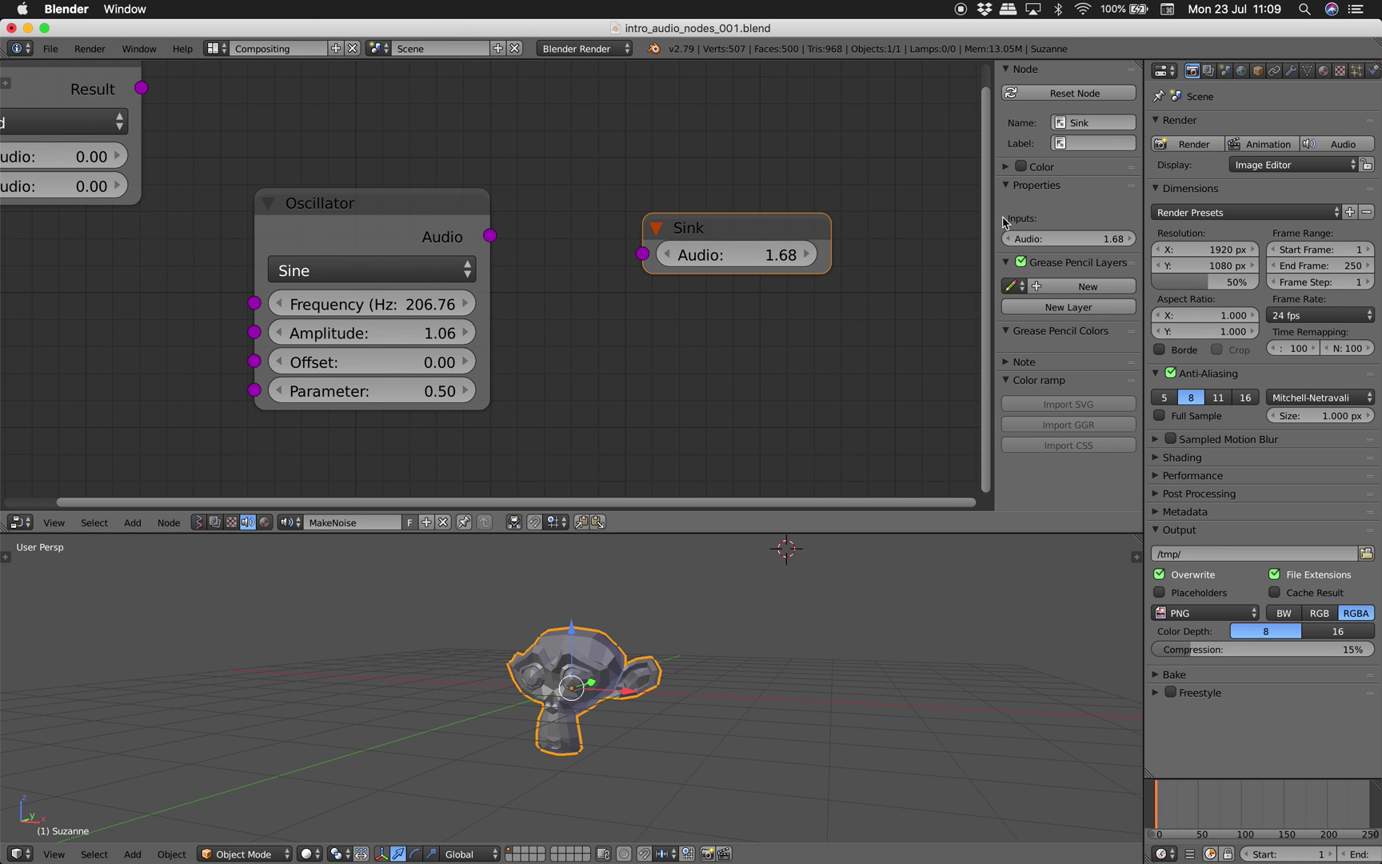
pyautogui.press('n')
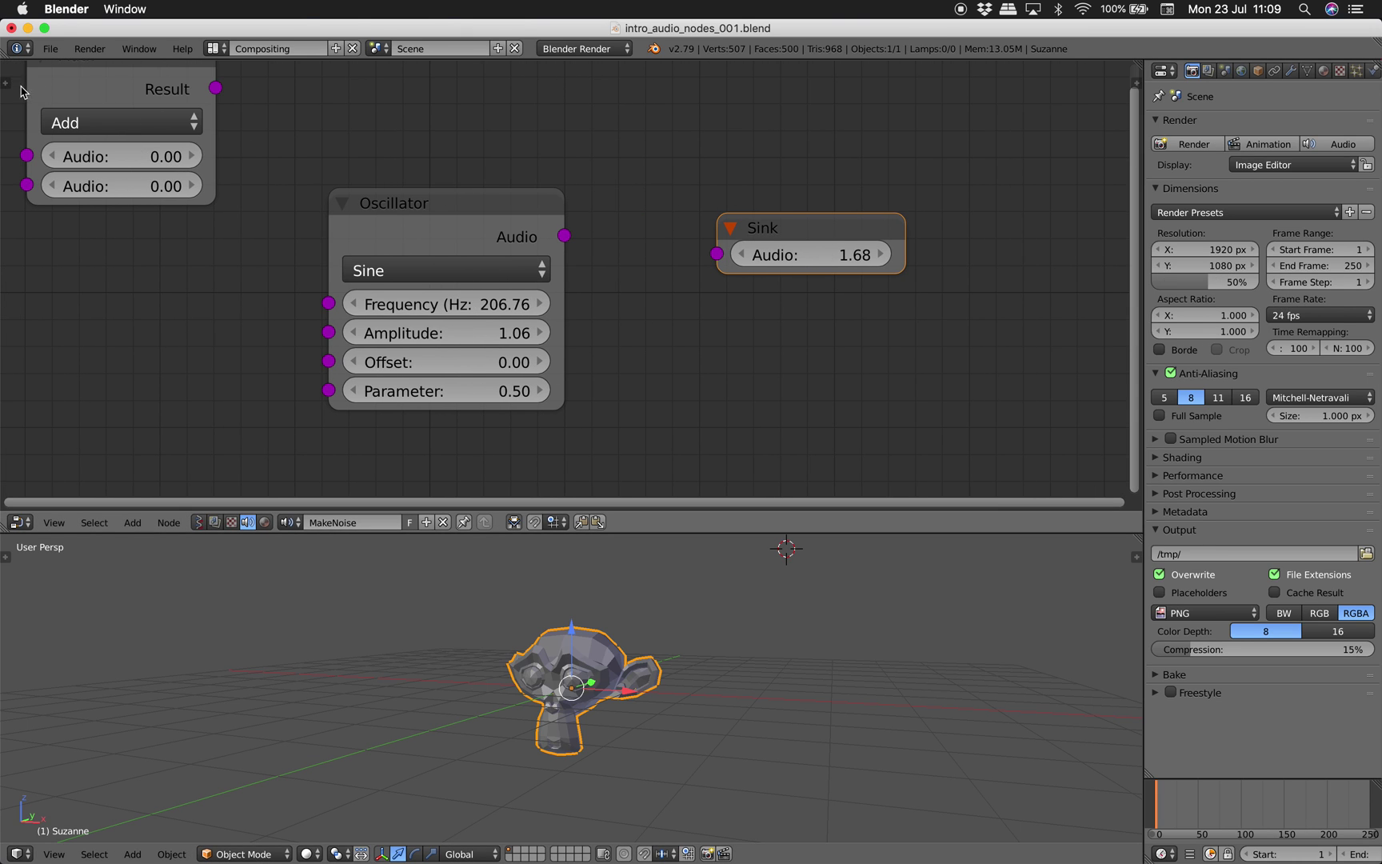
pyautogui.click(6, 81)
pyautogui.click(9, 216)
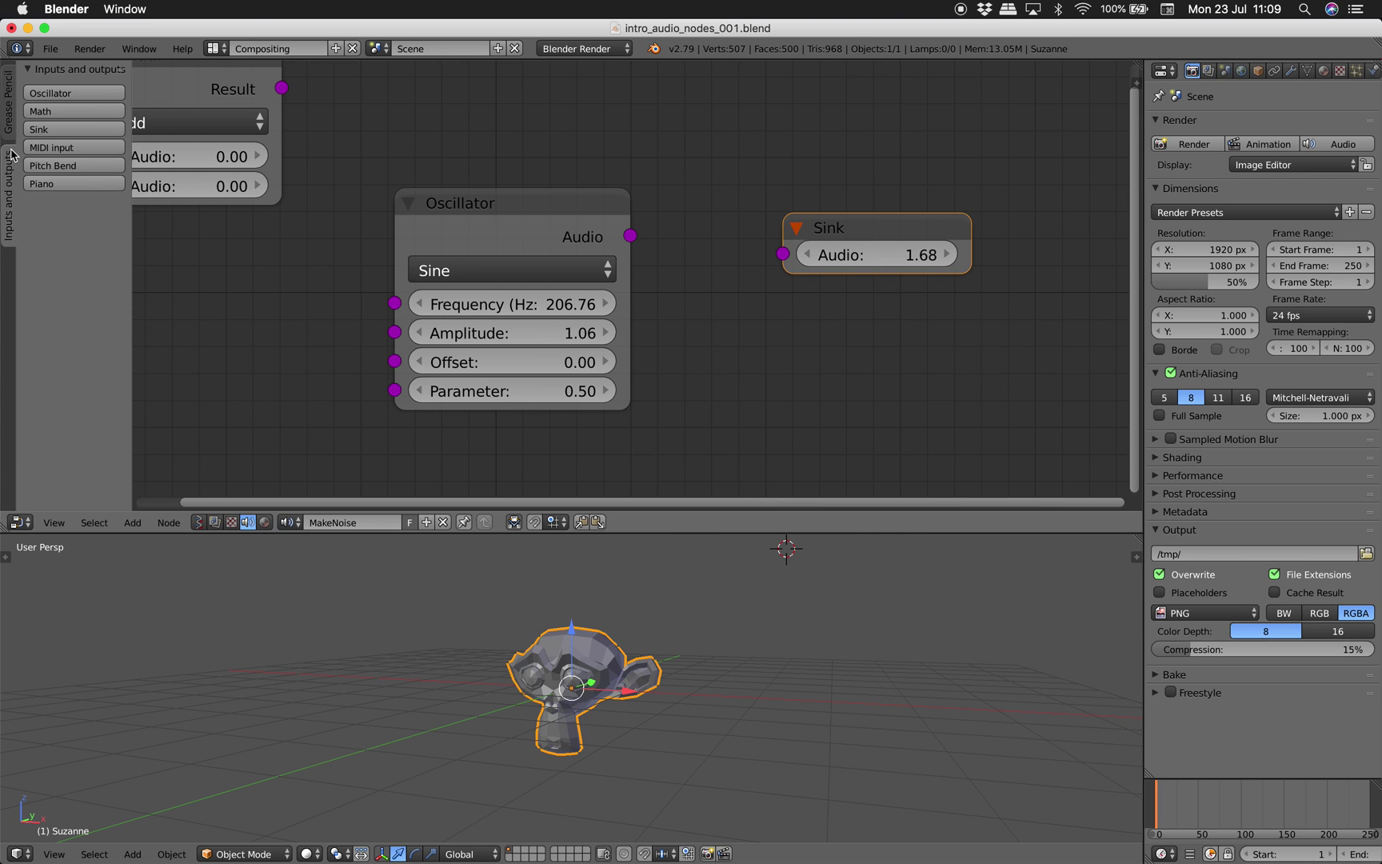
# Reposition the Math and Oscillator nodes so they sit clear of the tool shelf.
pyautogui.moveTo(178, 99); pyautogui.dragTo(253, 135)
pyautogui.scroll(-1, 253, 128)
pyautogui.moveTo(452, 224); pyautogui.dragTo(469, 221)
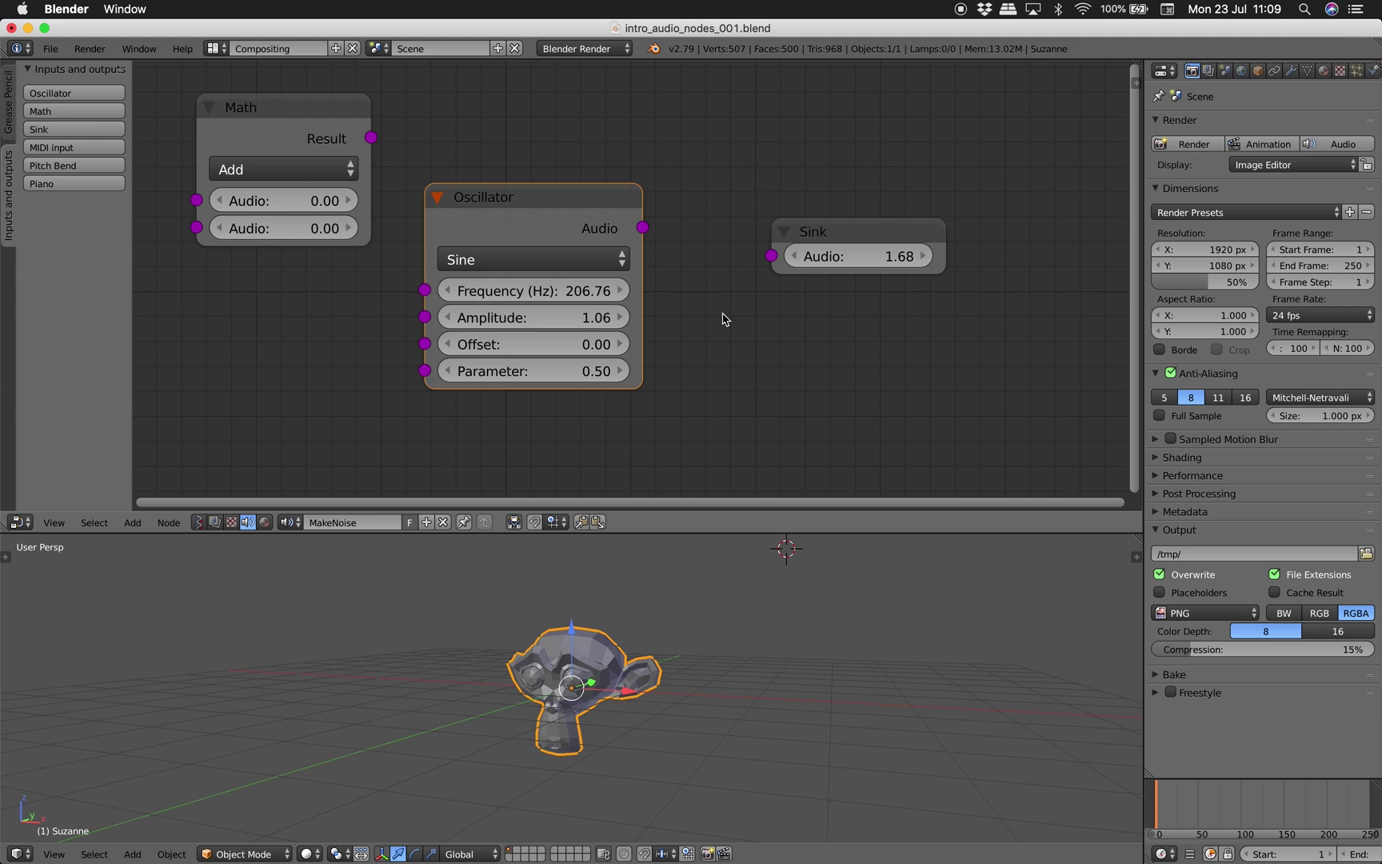
# Move the timeline's current frame to 60.
pyautogui.moveTo(725, 315); pyautogui.dragTo(726, 318, button='middle')
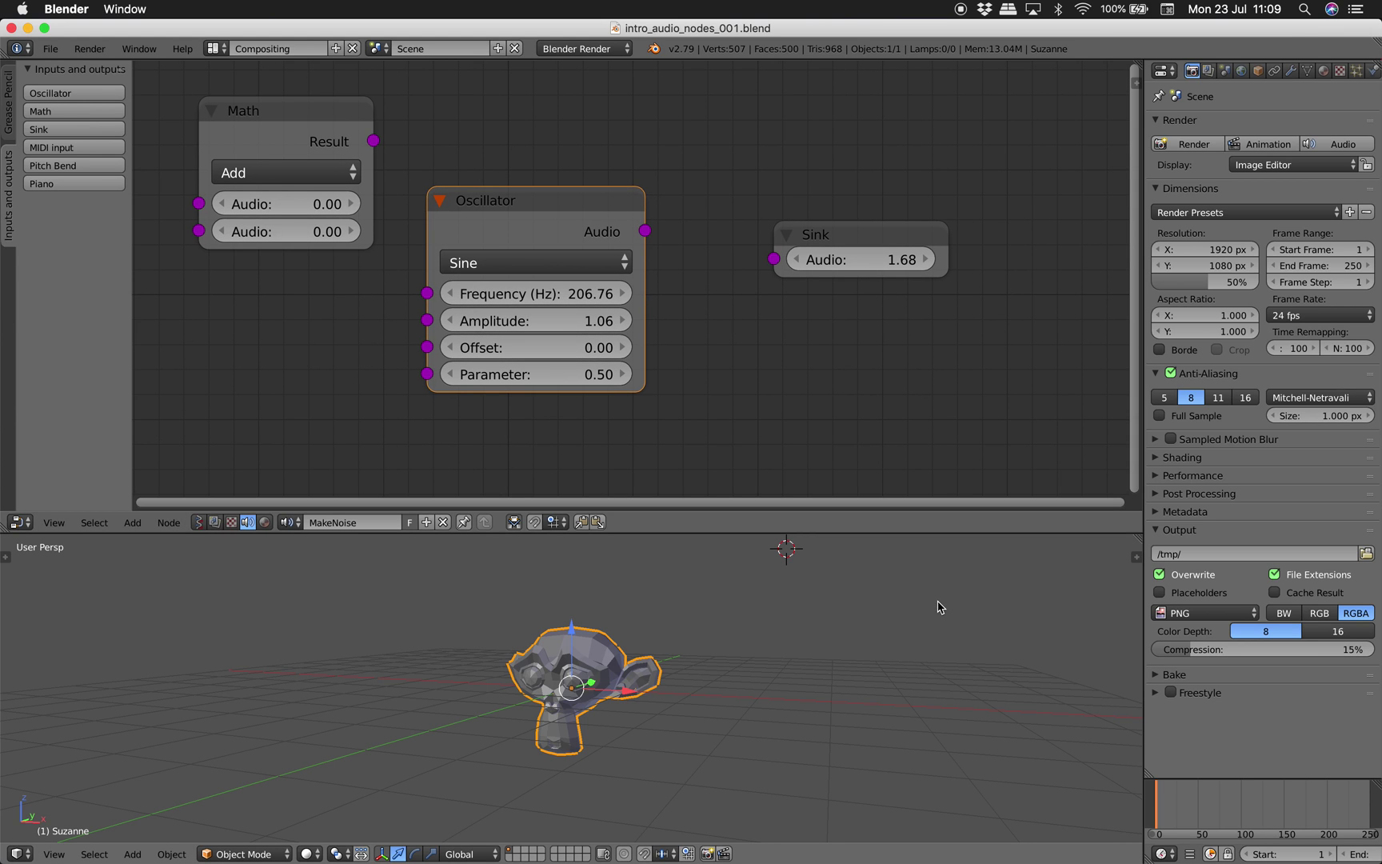
pyautogui.moveTo(1017, 706); pyautogui.dragTo(1034, 706, button='middle')
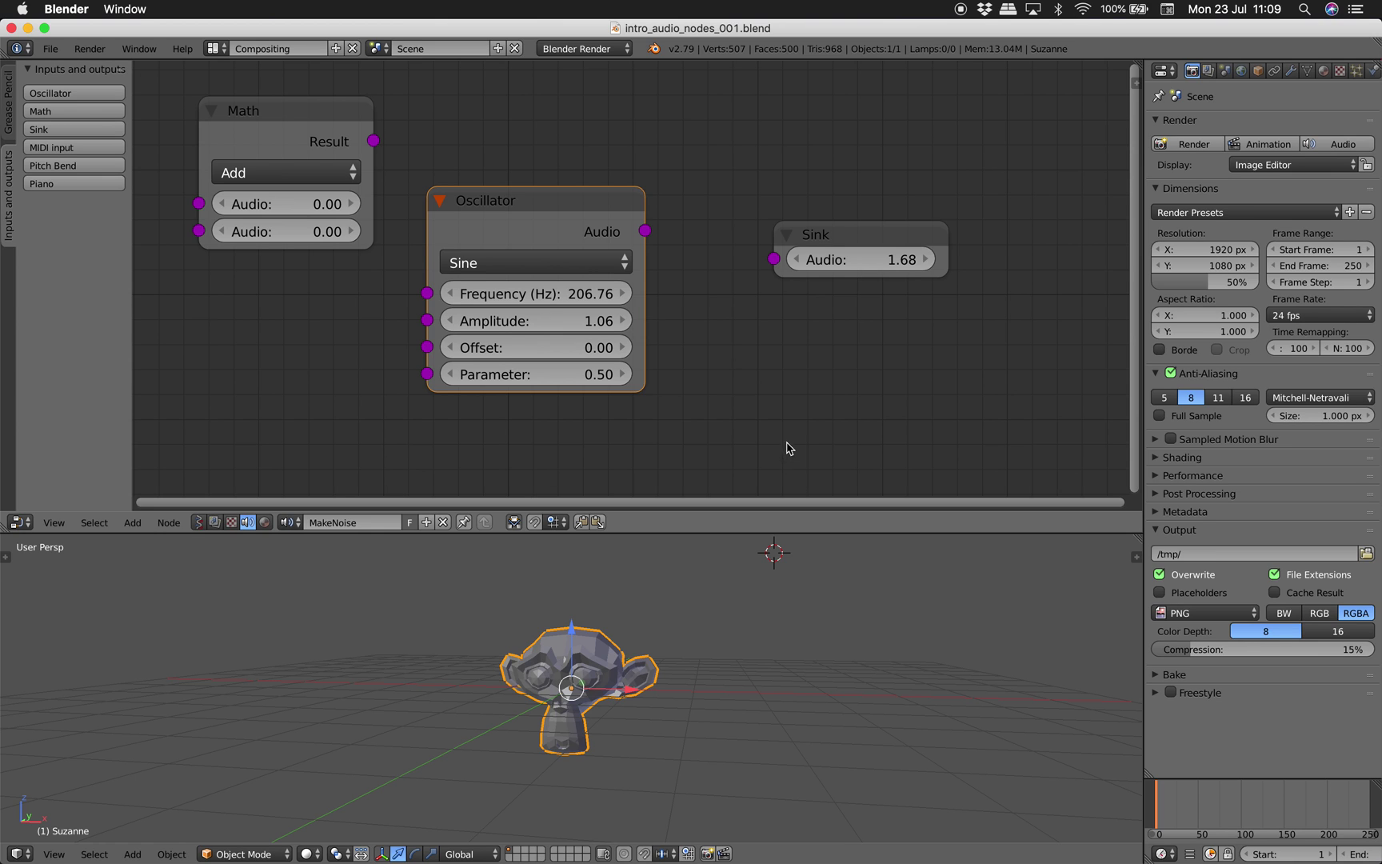
pyautogui.moveTo(1166, 808); pyautogui.dragTo(1208, 810)
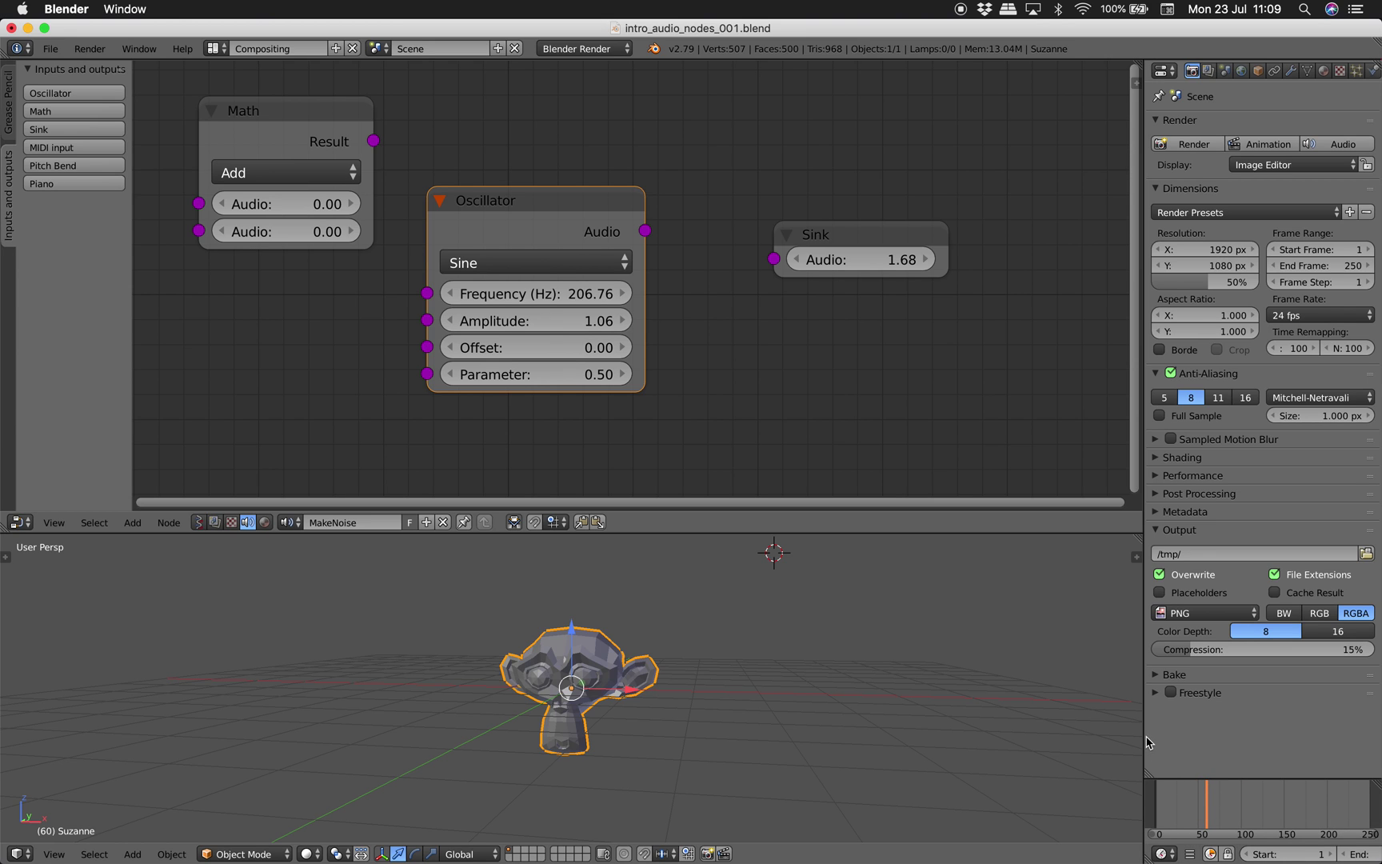
# Widen the properties editor and timeline column, and set the timeline's current frame to 78.
pyautogui.moveTo(1143, 732); pyautogui.dragTo(1095, 732)
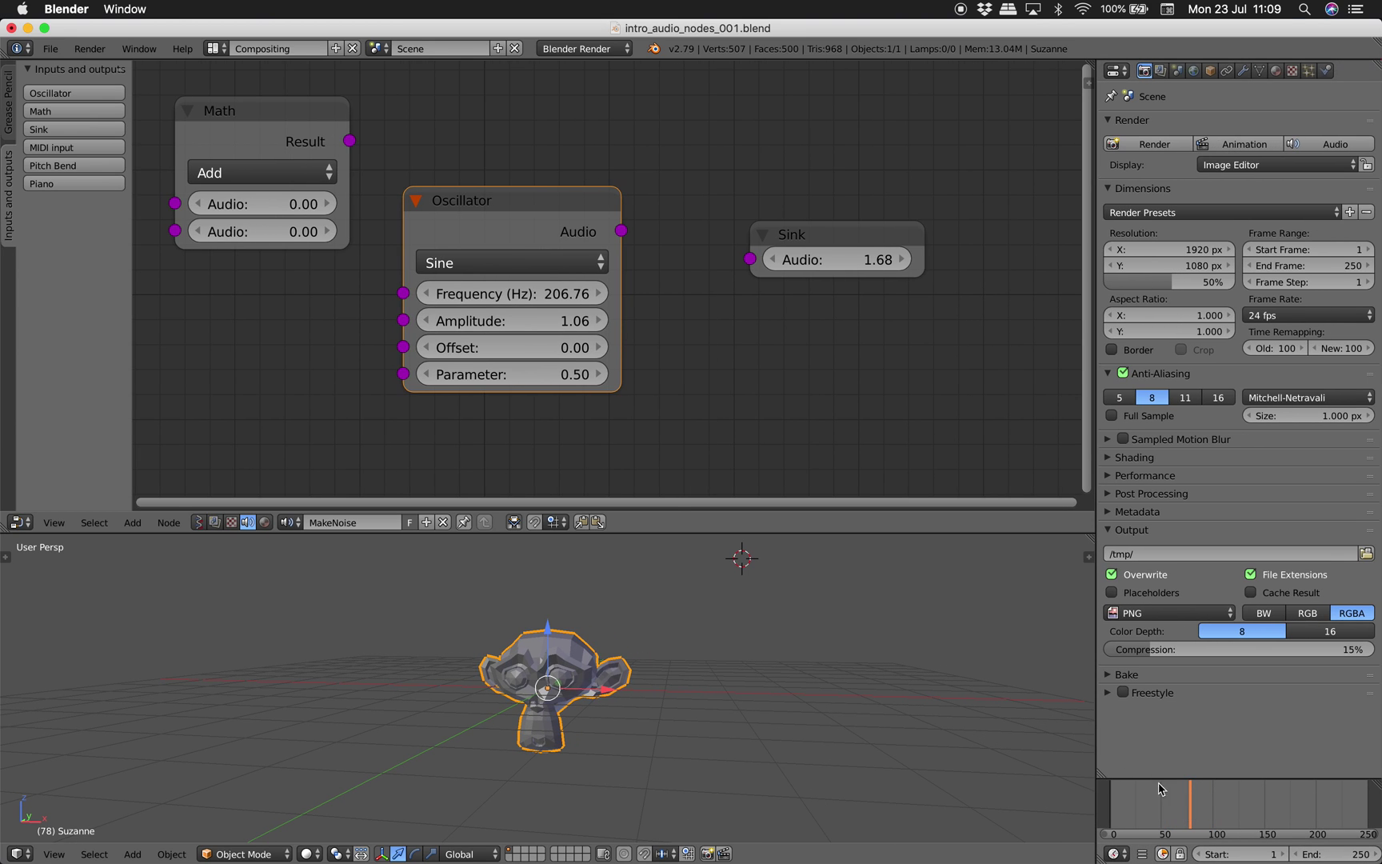
# Link the Oscillator to the Sink for a short sound test, unlink it, and set the Oscillator's Frequency to 100 Hz.
pyautogui.moveTo(620, 230)
pyautogui.mouseDown()
pyautogui.moveTo(749, 259)
pyautogui.moveTo(710, 266)
pyautogui.moveTo(621, 230)
pyautogui.mouseUp()
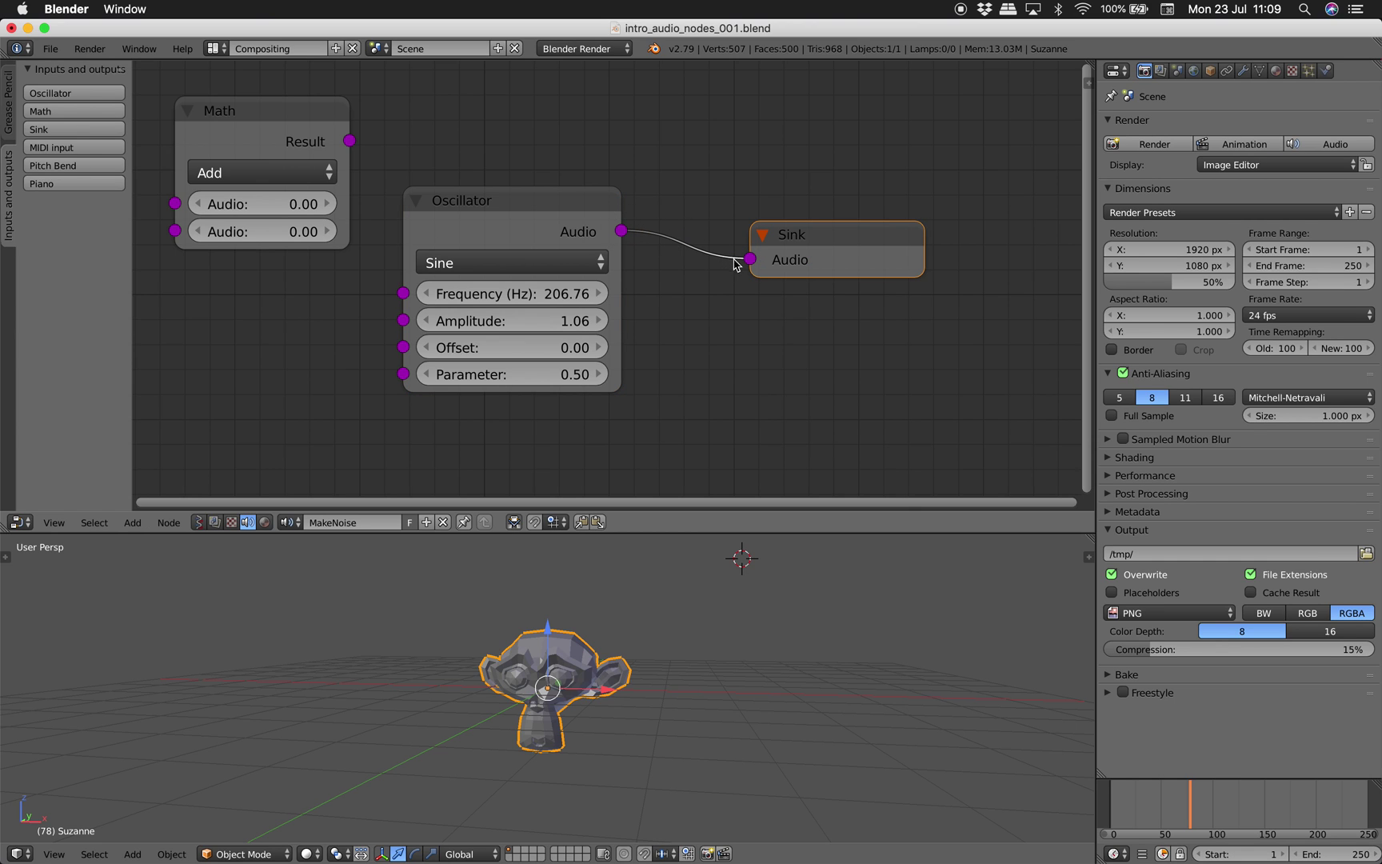
pyautogui.moveTo(749, 259); pyautogui.dragTo(688, 281)
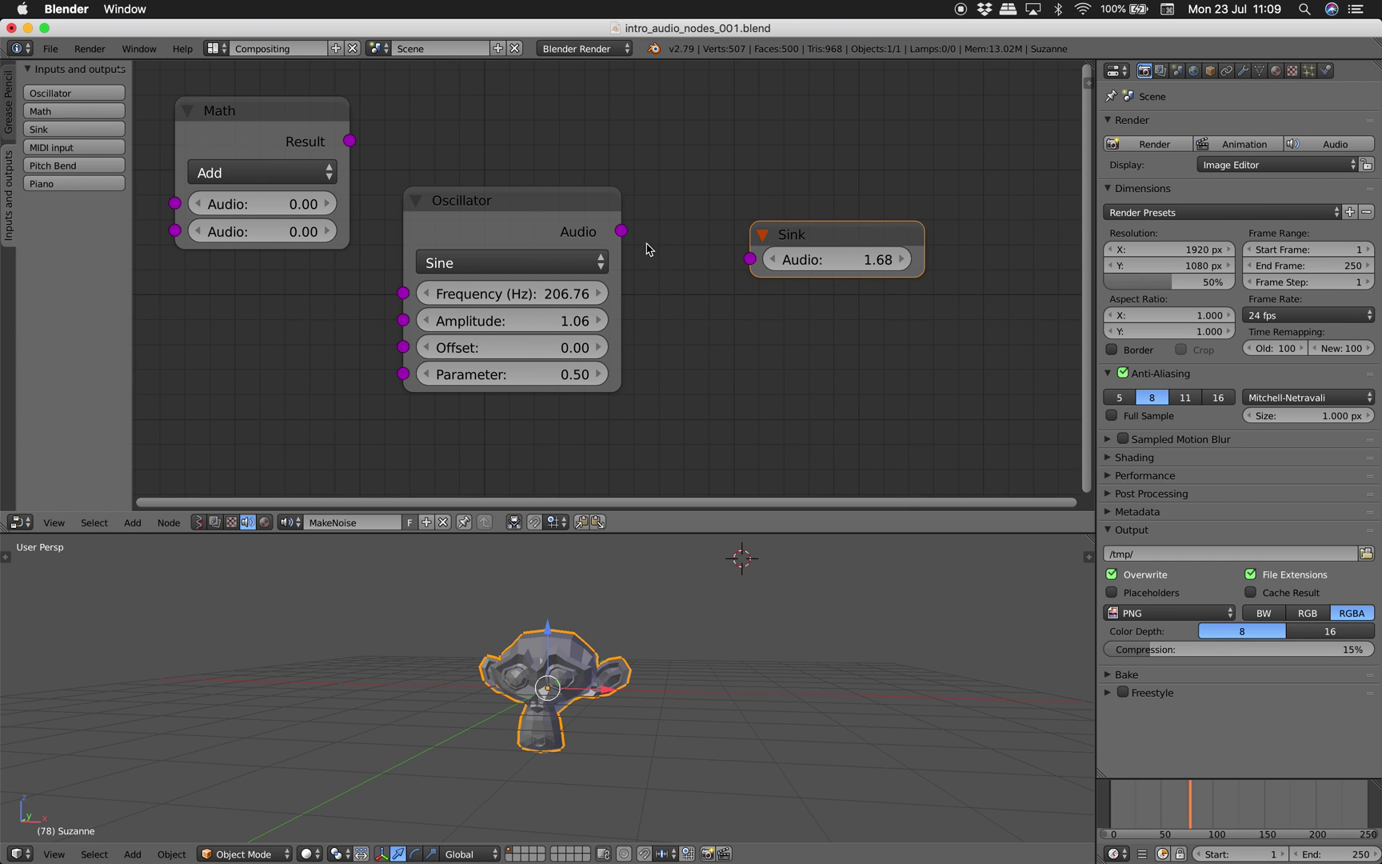
pyautogui.click(542, 320)
pyautogui.click(581, 294)
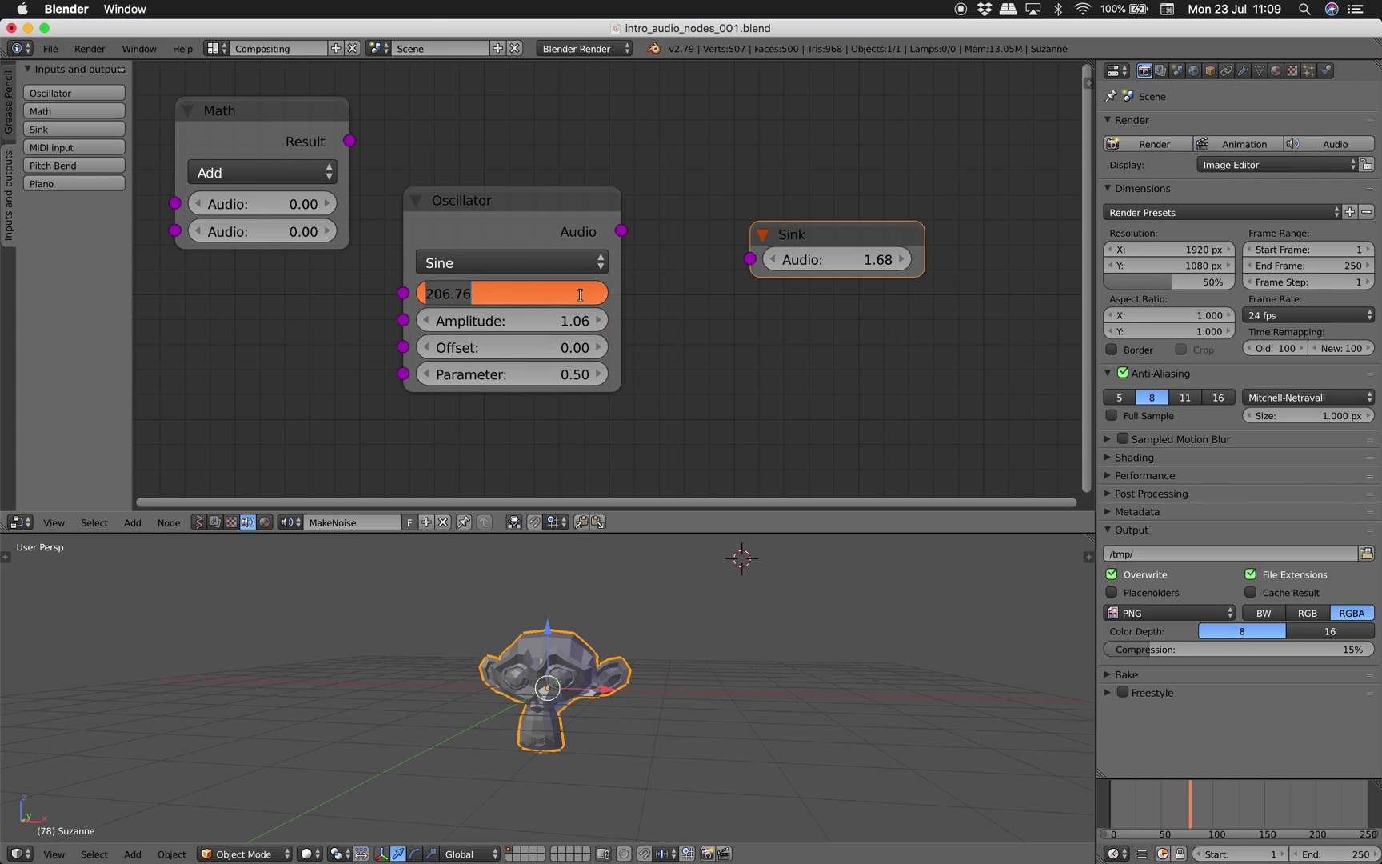
pyautogui.write('100')
pyautogui.press('Return')
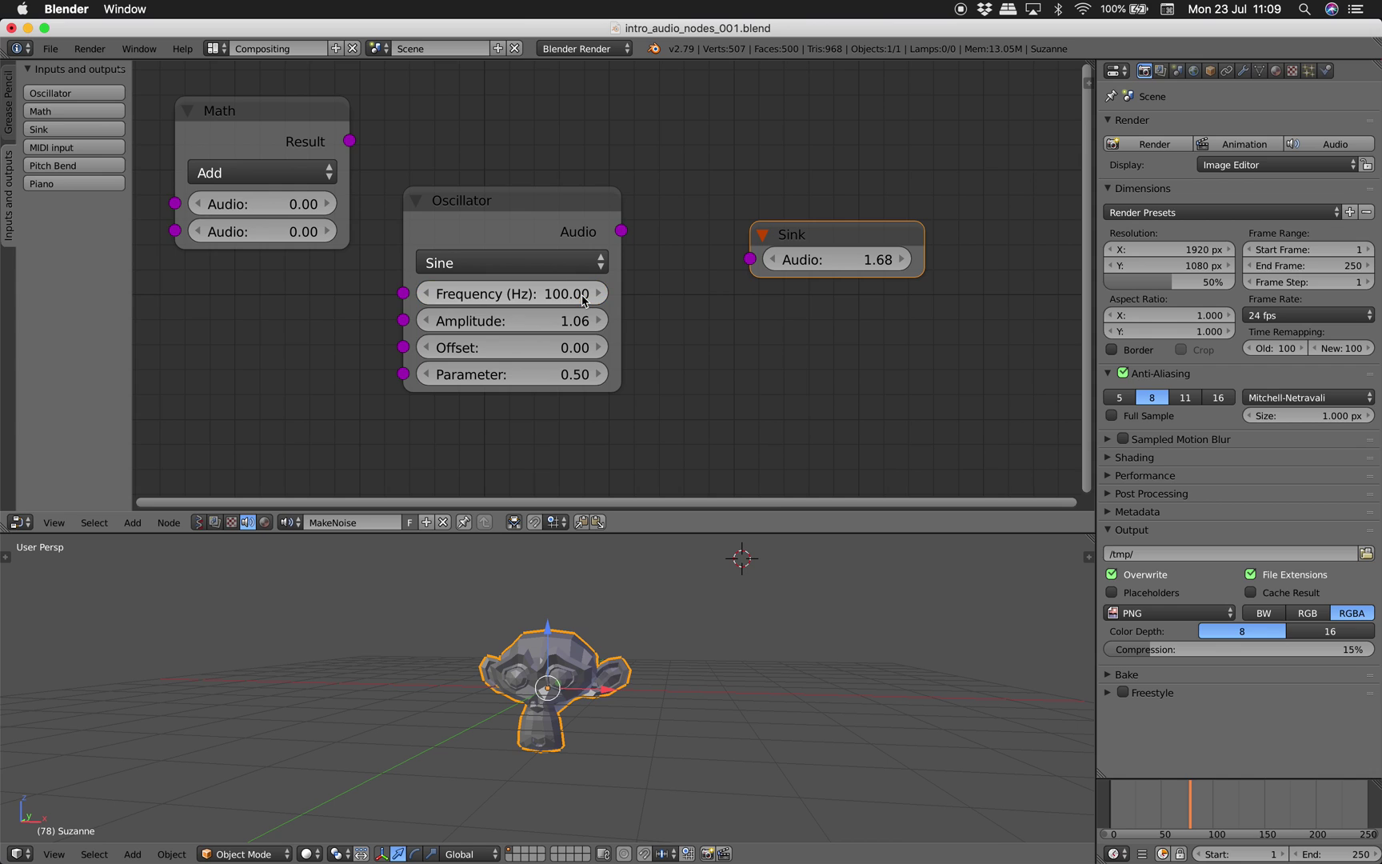
# Connect the Oscillator to the Sink and try a Saw wave at a Frequency of 81.64 Hz with the system volume lowered.
pyautogui.click(573, 262)
pyautogui.moveTo(622, 231); pyautogui.dragTo(750, 259)
pyautogui.moveTo(560, 293); pyautogui.dragTo(491, 294)
pyautogui.click(520, 262)
pyautogui.click(512, 205)
pyautogui.press('XF86AudioLowerVolume')
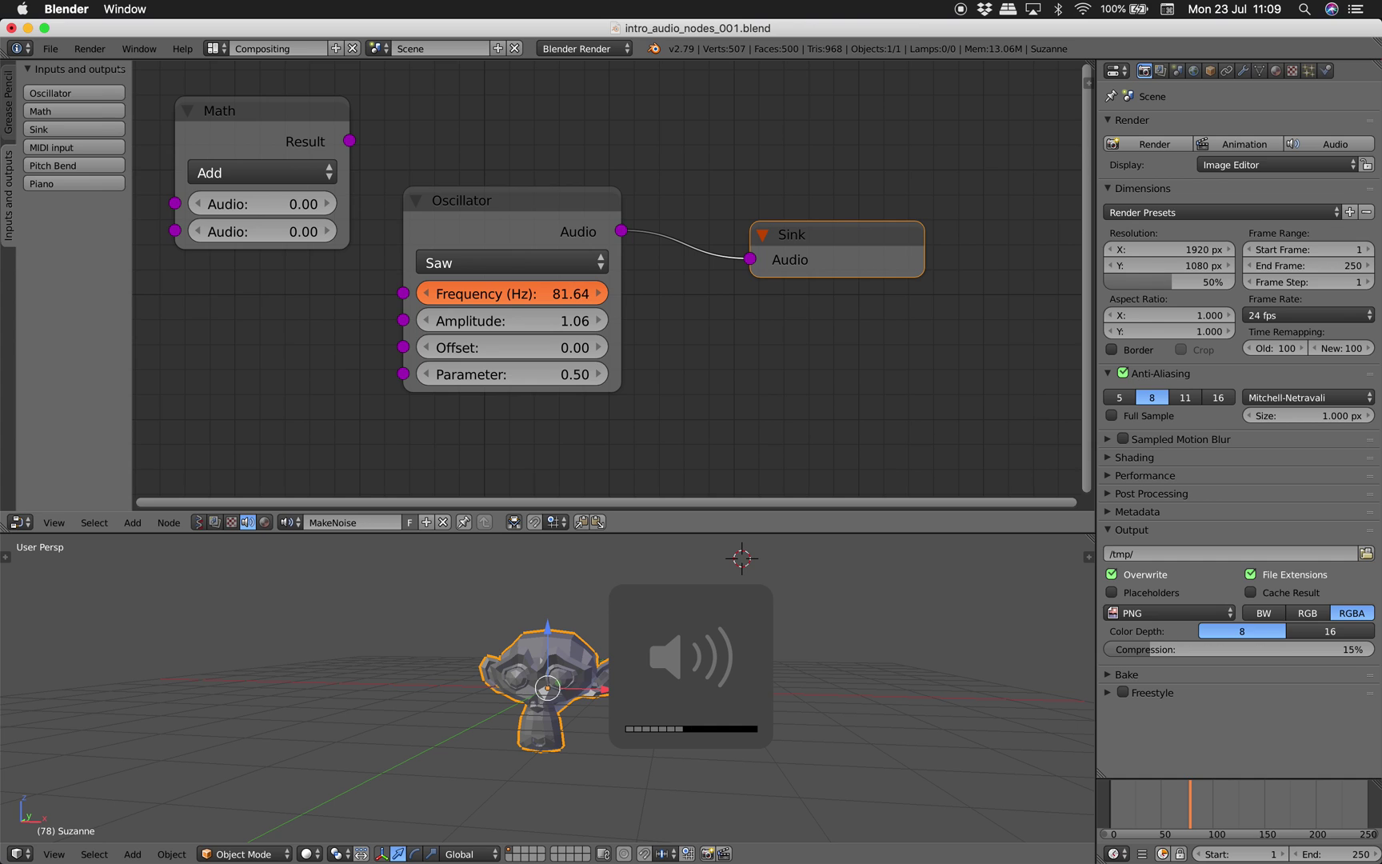
# Try the Square and Triangle waveforms on the Oscillator, and adjust its Frequency to 89.86 Hz.
pyautogui.click(518, 263)
pyautogui.click(518, 179)
pyautogui.click(520, 262)
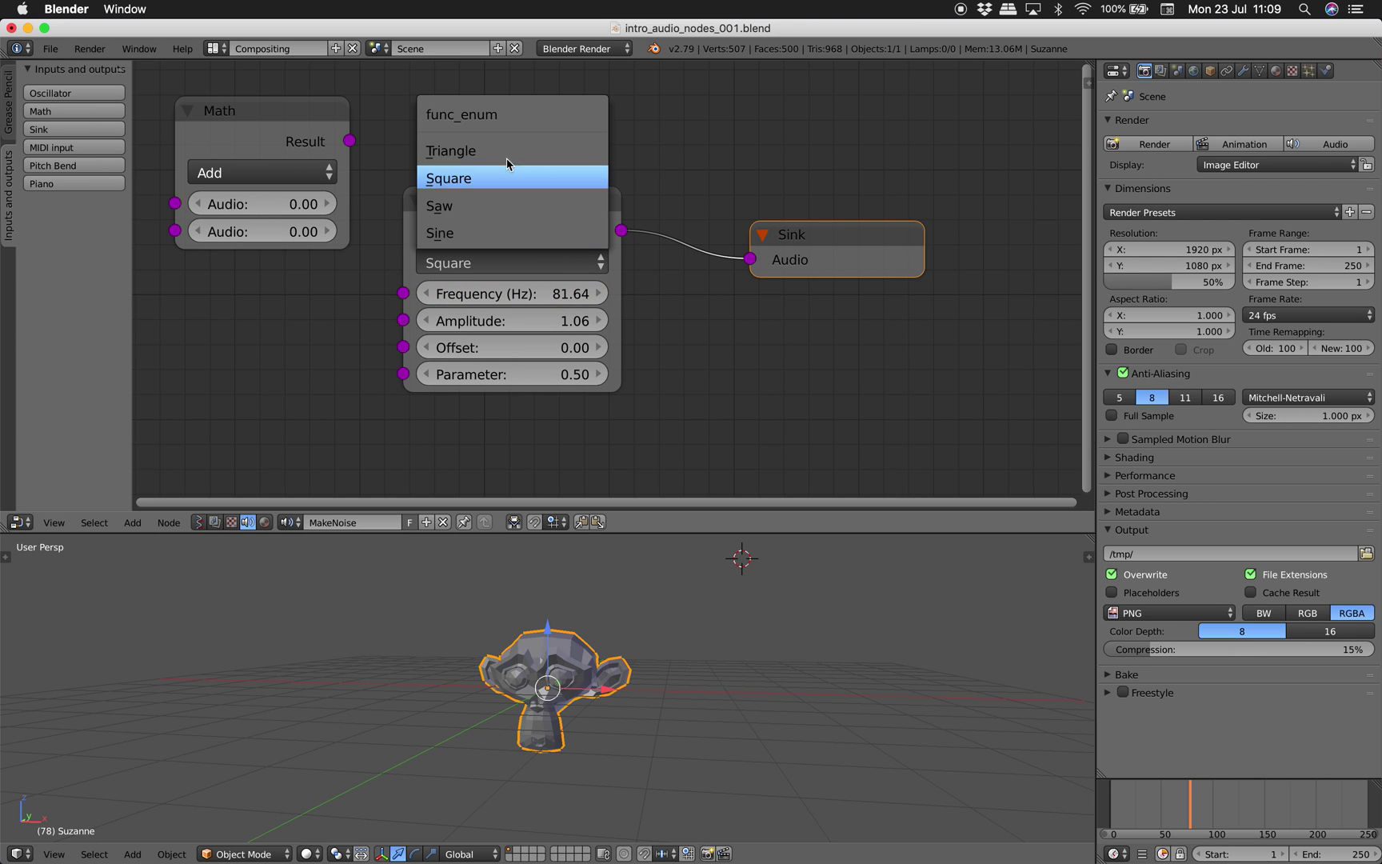
pyautogui.click(507, 151)
pyautogui.moveTo(517, 293); pyautogui.dragTo(553, 278)
# Switch the Oscillator's waveform to Sine and back to Saw to compare their sound.
pyautogui.click(517, 262)
pyautogui.click(549, 234)
pyautogui.click(511, 262)
pyautogui.click(520, 206)
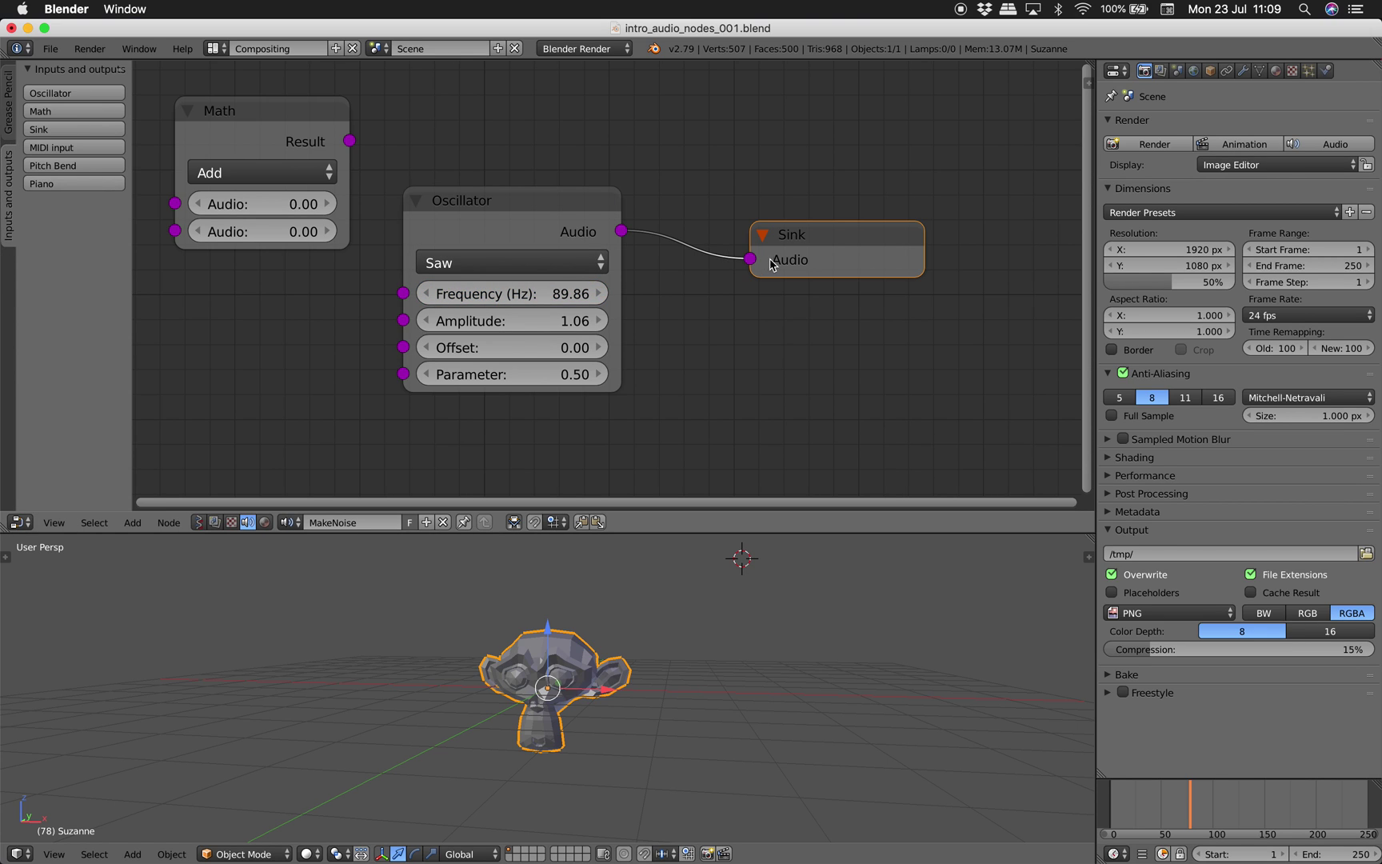
# Unlink the Sink's Audio input from the Oscillator.
pyautogui.moveTo(750, 258); pyautogui.dragTo(555, 301)
pyautogui.click(552, 295)
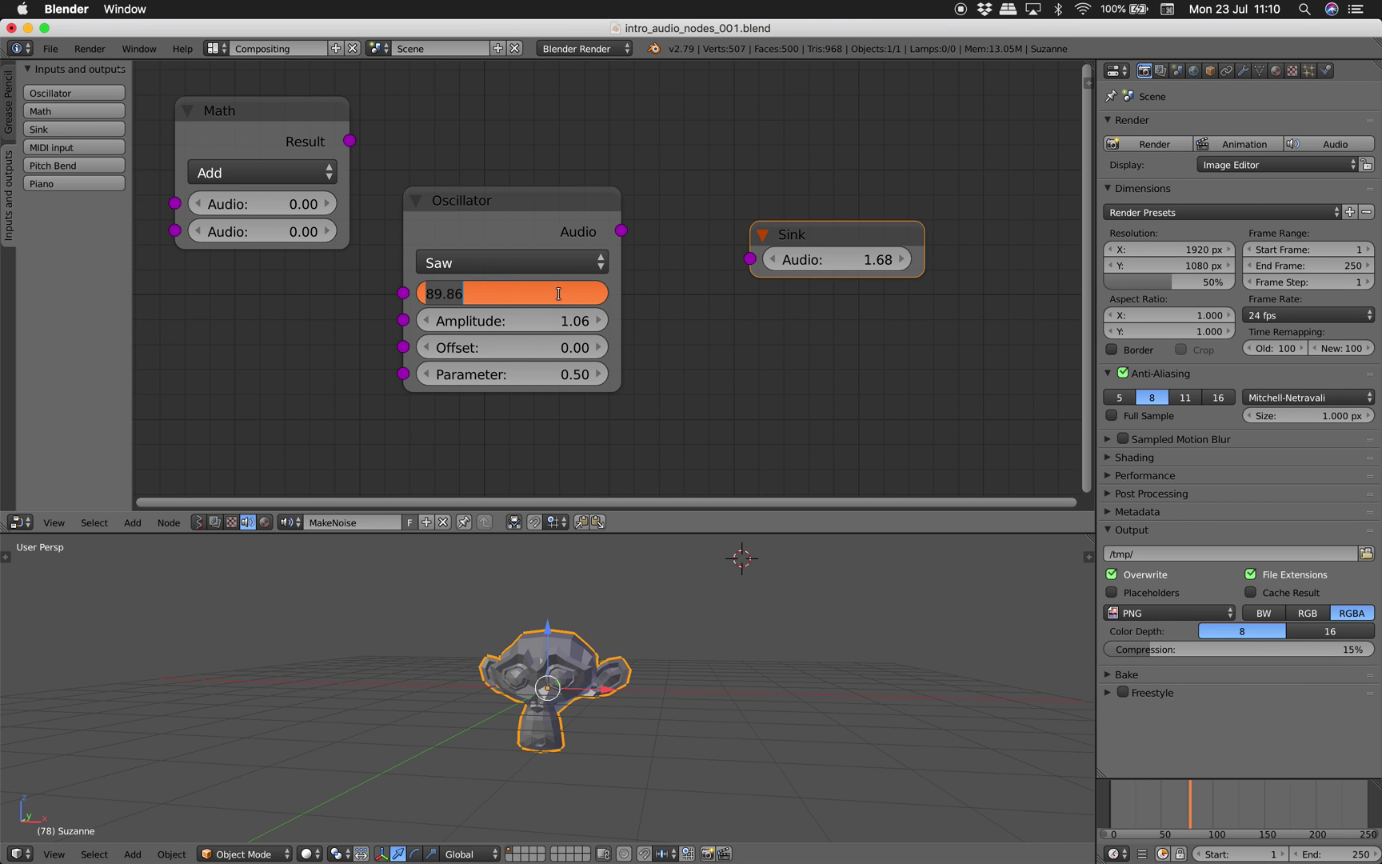
pyautogui.click(667, 291)
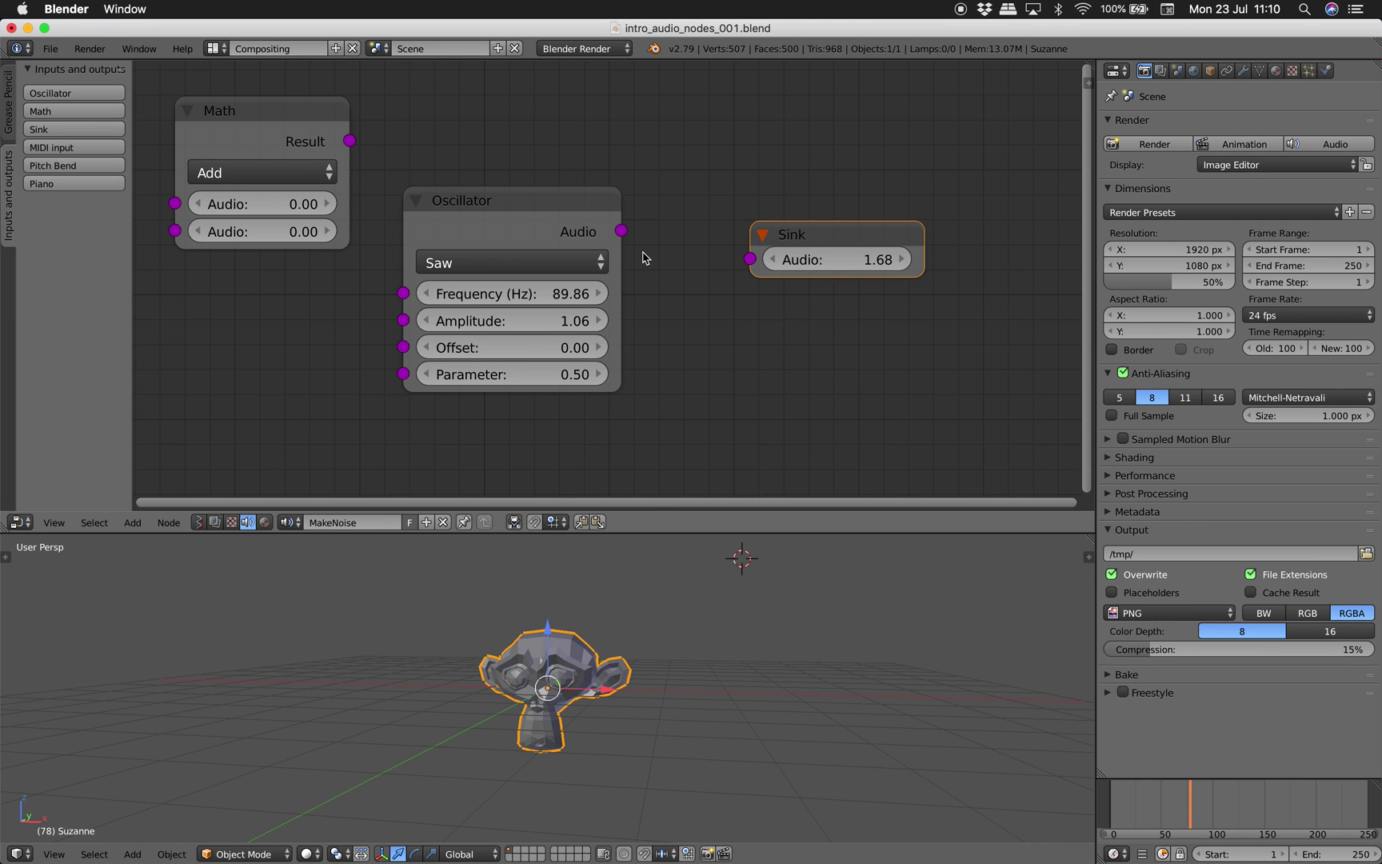
# Connect the Oscillator's Audio output to the Sink again, set Frequency to 103 Hz, and lower the system volume.
pyautogui.scroll(-2, 643, 256)
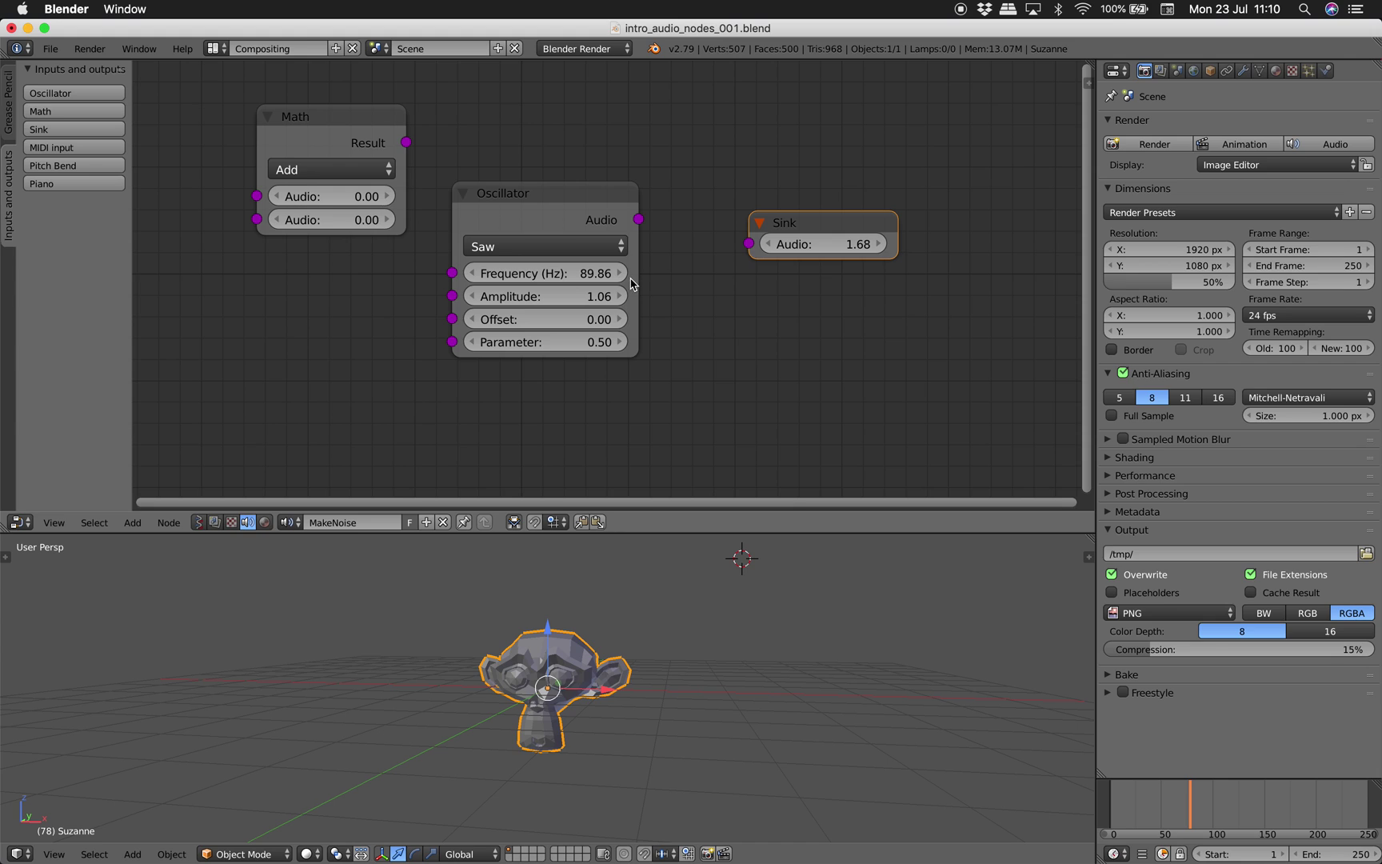
pyautogui.moveTo(638, 219); pyautogui.dragTo(748, 243)
pyautogui.moveTo(560, 272)
pyautogui.mouseDown()
pyautogui.moveTo(536, 272)
pyautogui.moveTo(557, 296)
pyautogui.moveTo(615, 296)
pyautogui.moveTo(604, 273)
pyautogui.moveTo(569, 273)
pyautogui.moveTo(580, 272)
pyautogui.mouseUp()
pyautogui.press('XF86AudioLowerVolume')
# Set the Oscillator to a Sine wave with Amplitude 3.52, Offset 2.64 and Parameter 0.32.
pyautogui.click(599, 250)
pyautogui.click(590, 223)
pyautogui.moveTo(552, 296); pyautogui.dragTo(543, 341)
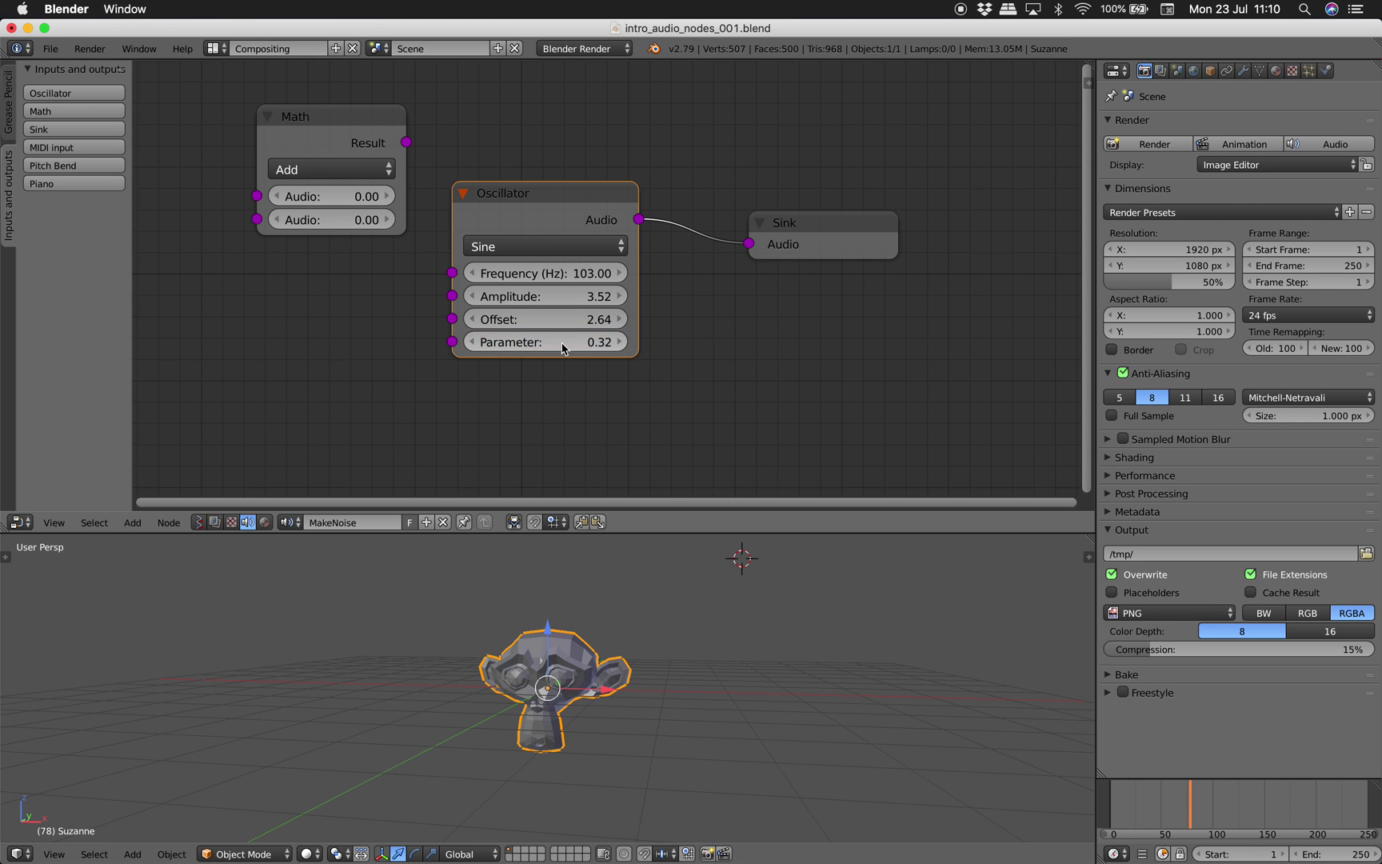
# Switch to the blenderartists.org thread on real-time audio synthesis in the browser, and return to Blender.
pyautogui.scroll(-2, 700, 305)
pyautogui.hotkey('ctrl', 'Right')
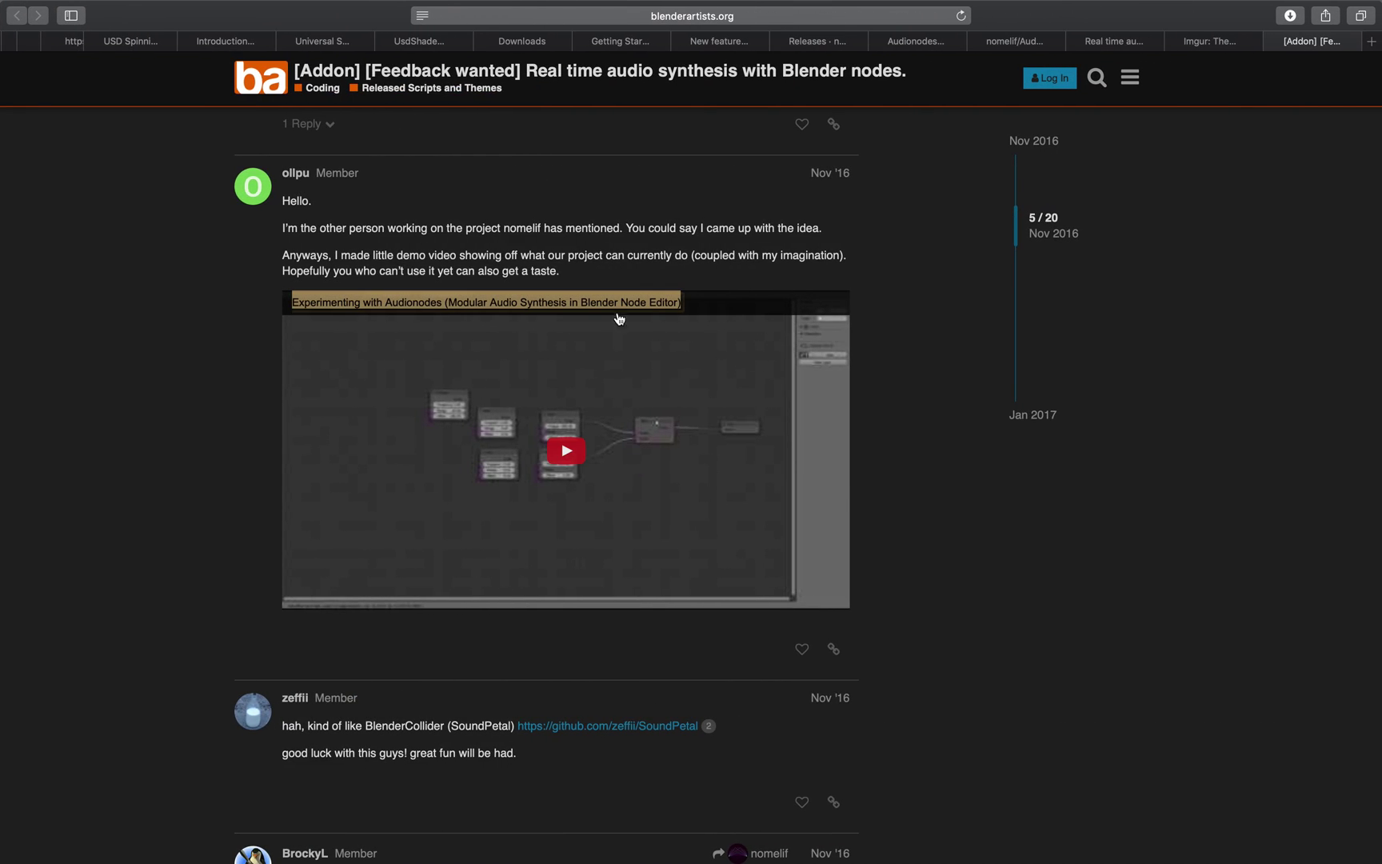
pyautogui.hotkey('ctrl', 'Left')
pyautogui.hotkey('ctrl', 'Right')
pyautogui.hotkey('ctrl', 'Left')
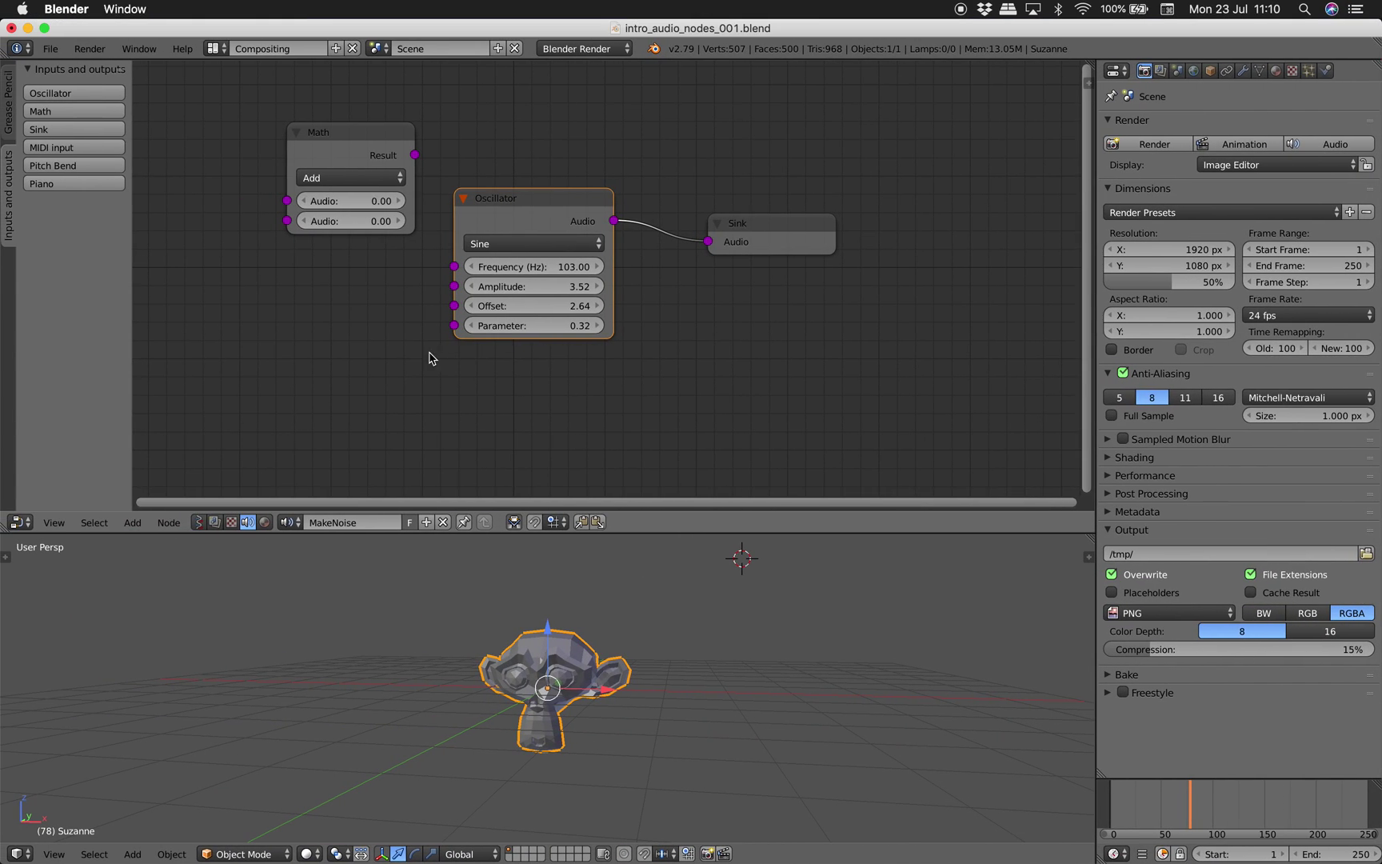
# Add a second Oscillator node below the Math node and link its Audio output to the first Oscillator's Frequency input.
pyautogui.moveTo(528, 267); pyautogui.dragTo(586, 255, button='middle')
pyautogui.hotkey('shift', 'a')
pyautogui.moveTo(333, 303)
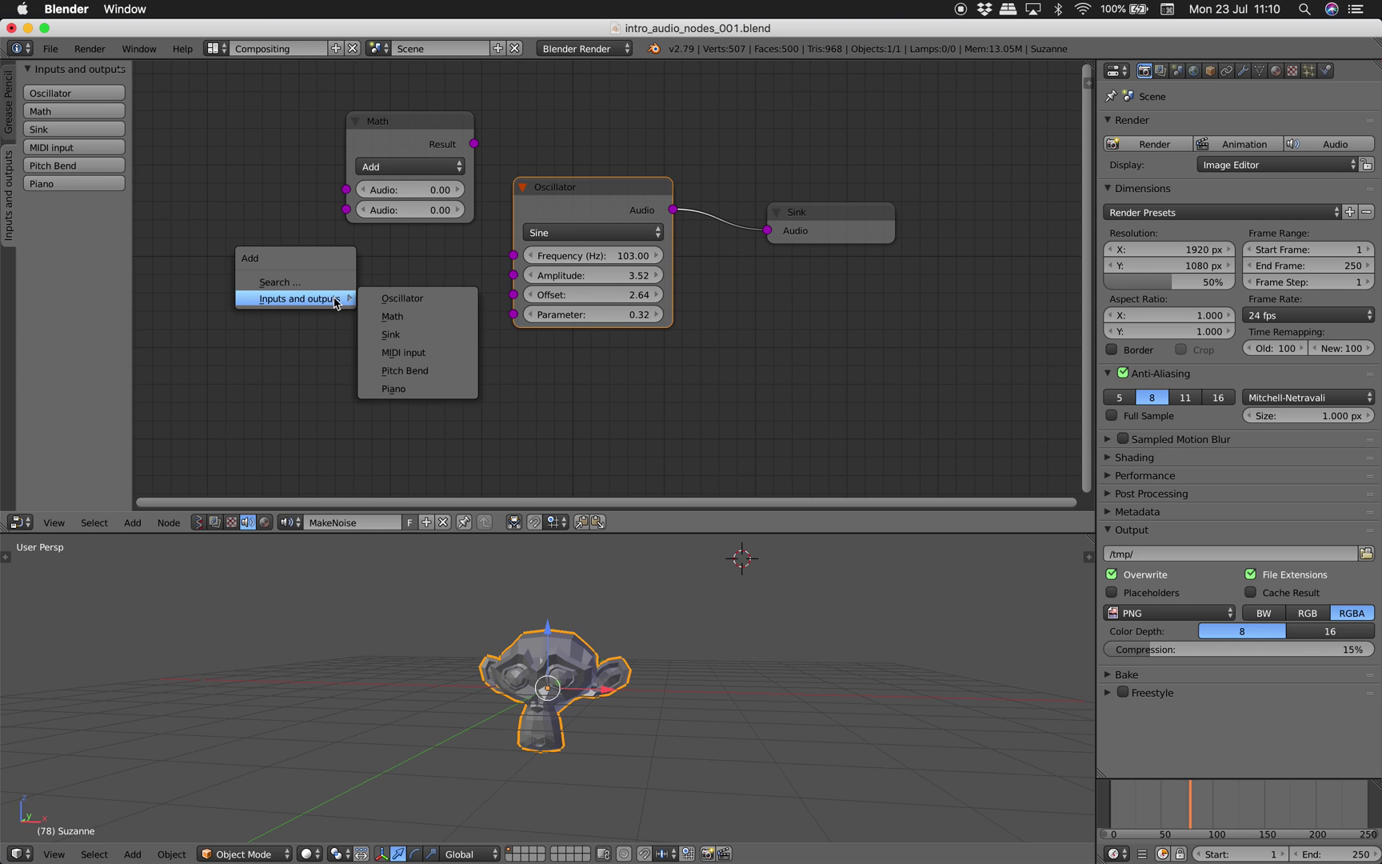
pyautogui.click(373, 304)
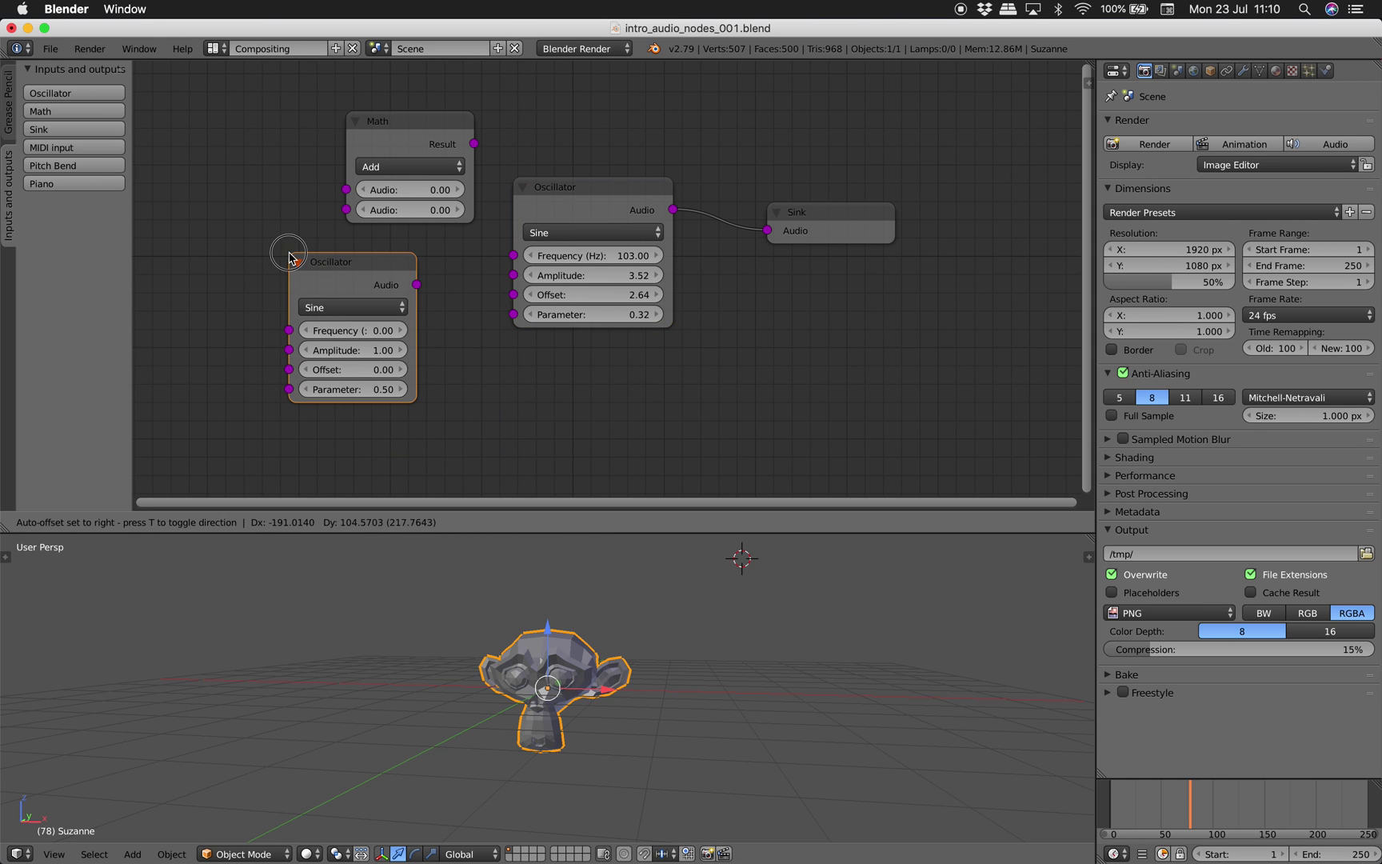
pyautogui.click(327, 287)
pyautogui.moveTo(416, 285); pyautogui.dragTo(514, 256)
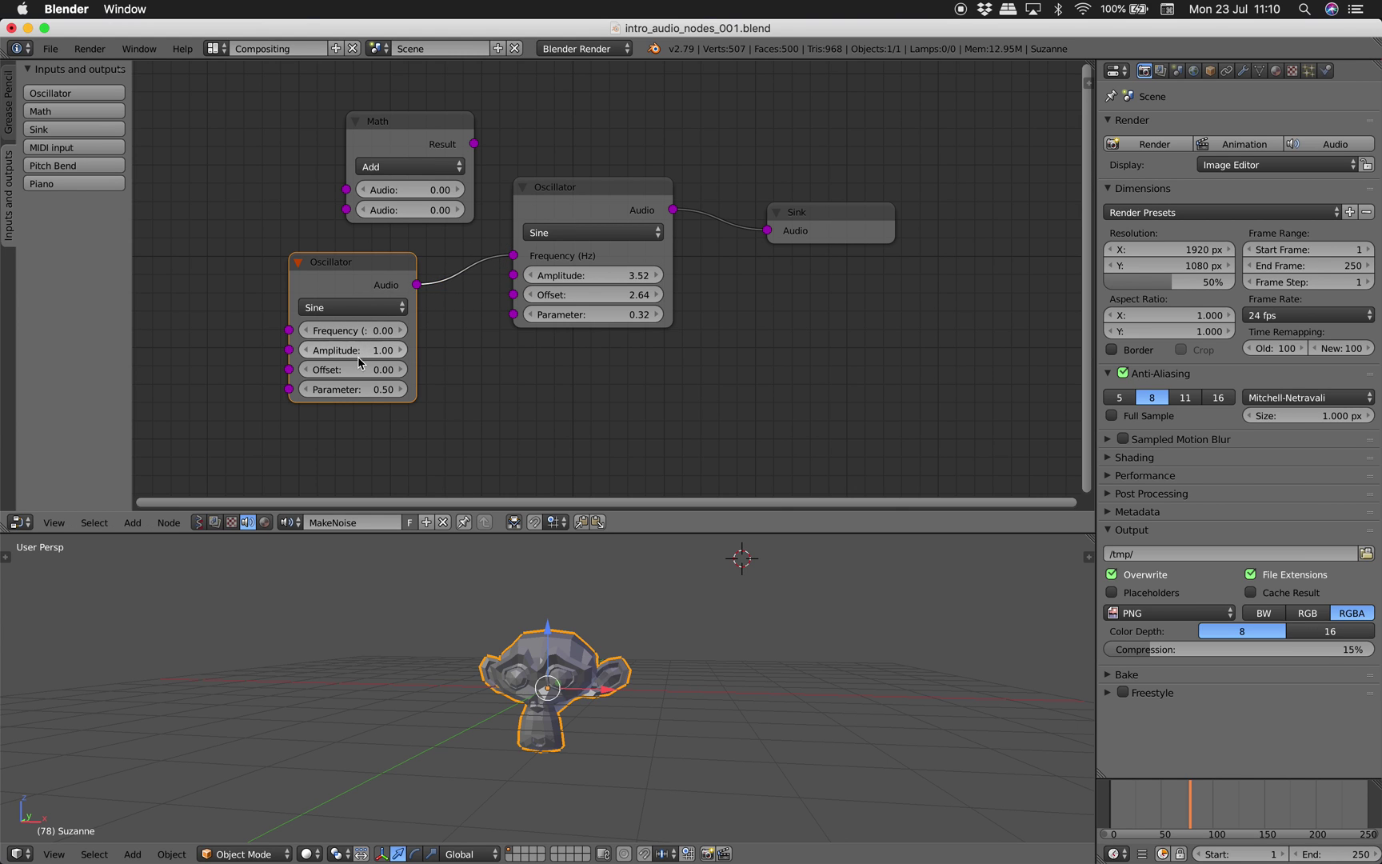
# Set the second Oscillator's Offset to 28.56 and Frequency to 12.36 Hz, widening the node so its labels are readable.
pyautogui.moveTo(358, 370); pyautogui.dragTo(447, 369)
pyautogui.moveTo(353, 330); pyautogui.dragTo(381, 331)
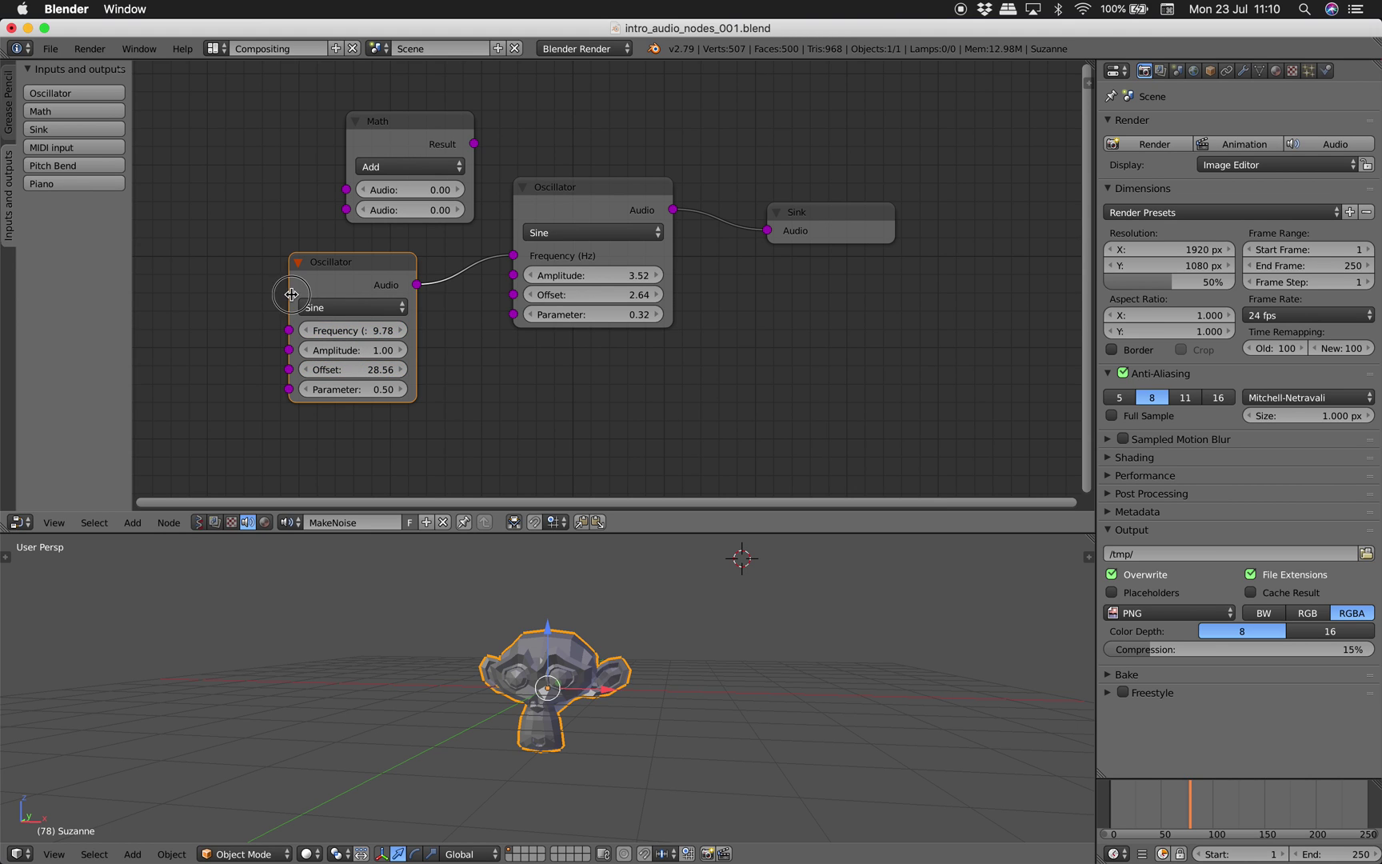
pyautogui.moveTo(288, 294); pyautogui.dragTo(223, 294)
pyautogui.moveTo(315, 328)
pyautogui.mouseDown()
pyautogui.moveTo(336, 329)
pyautogui.moveTo(322, 329)
pyautogui.mouseUp()
pyautogui.press('XF86AudioRaiseVolume')
pyautogui.press('XF86AudioRaiseVolume')
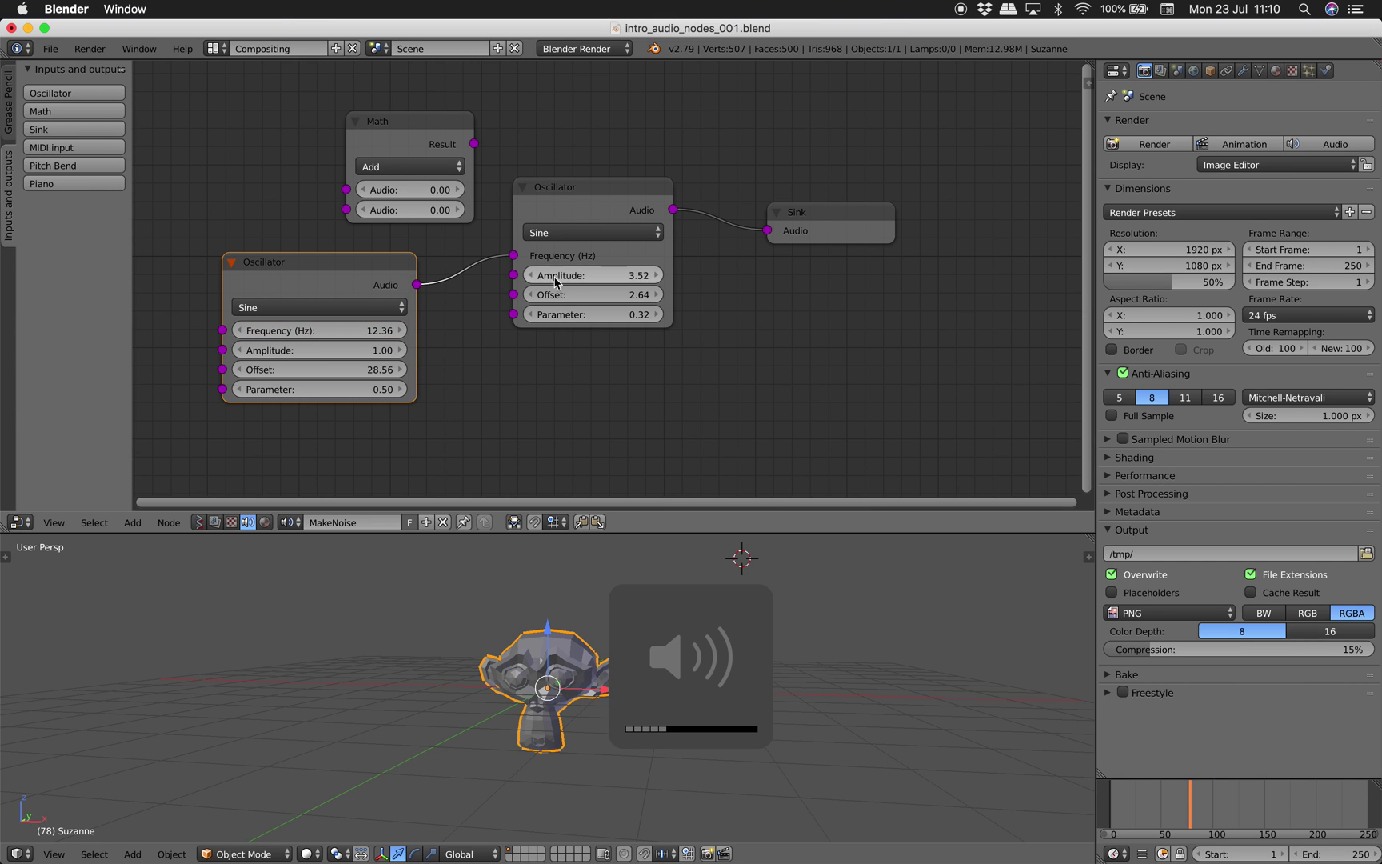
# Set the first Oscillator's Amplitude to 4.72, and the second Oscillator's Offset to 96 and Frequency to 2.86 Hz.
pyautogui.moveTo(602, 279); pyautogui.dragTo(602, 278)
pyautogui.moveTo(320, 330); pyautogui.dragTo(364, 329)
pyautogui.moveTo(320, 368); pyautogui.dragTo(323, 368)
pyautogui.moveTo(320, 330)
pyautogui.mouseDown()
pyautogui.moveTo(256, 331)
pyautogui.moveTo(336, 330)
pyautogui.mouseUp()
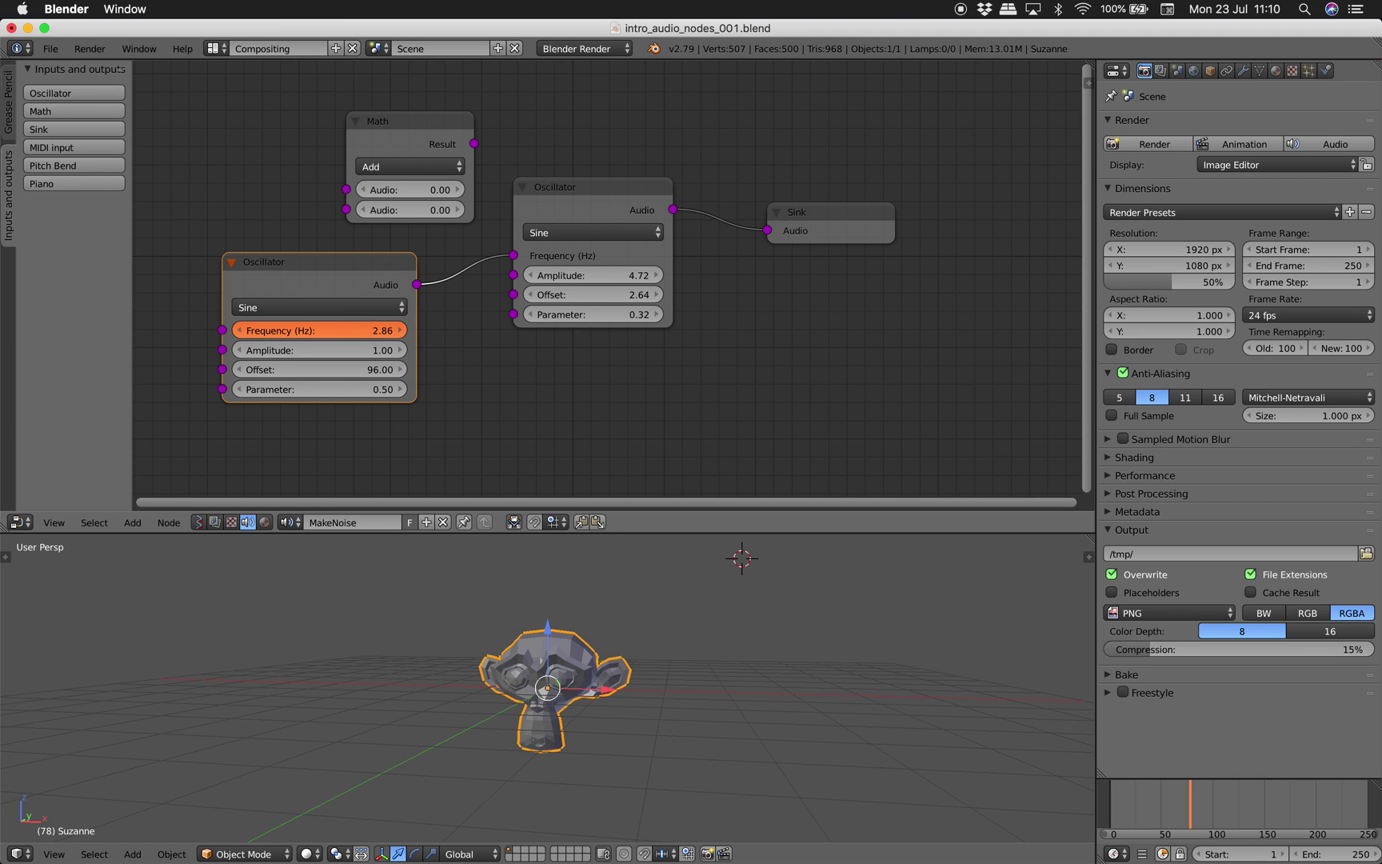
# Set the second Oscillator's Frequency to 7.48 Hz, Amplitude to 0.76, Offset to 127.44 and Parameter to 0.98.
pyautogui.moveTo(359, 330); pyautogui.dragTo(308, 329)
pyautogui.moveTo(320, 329); pyautogui.dragTo(359, 372)
pyautogui.moveTo(319, 350); pyautogui.dragTo(307, 350)
pyautogui.moveTo(320, 388); pyautogui.dragTo(320, 389)
# Set the first Oscillator's Offset to 1.08 and Amplitude to 2.92.
pyautogui.moveTo(592, 295); pyautogui.dragTo(601, 295)
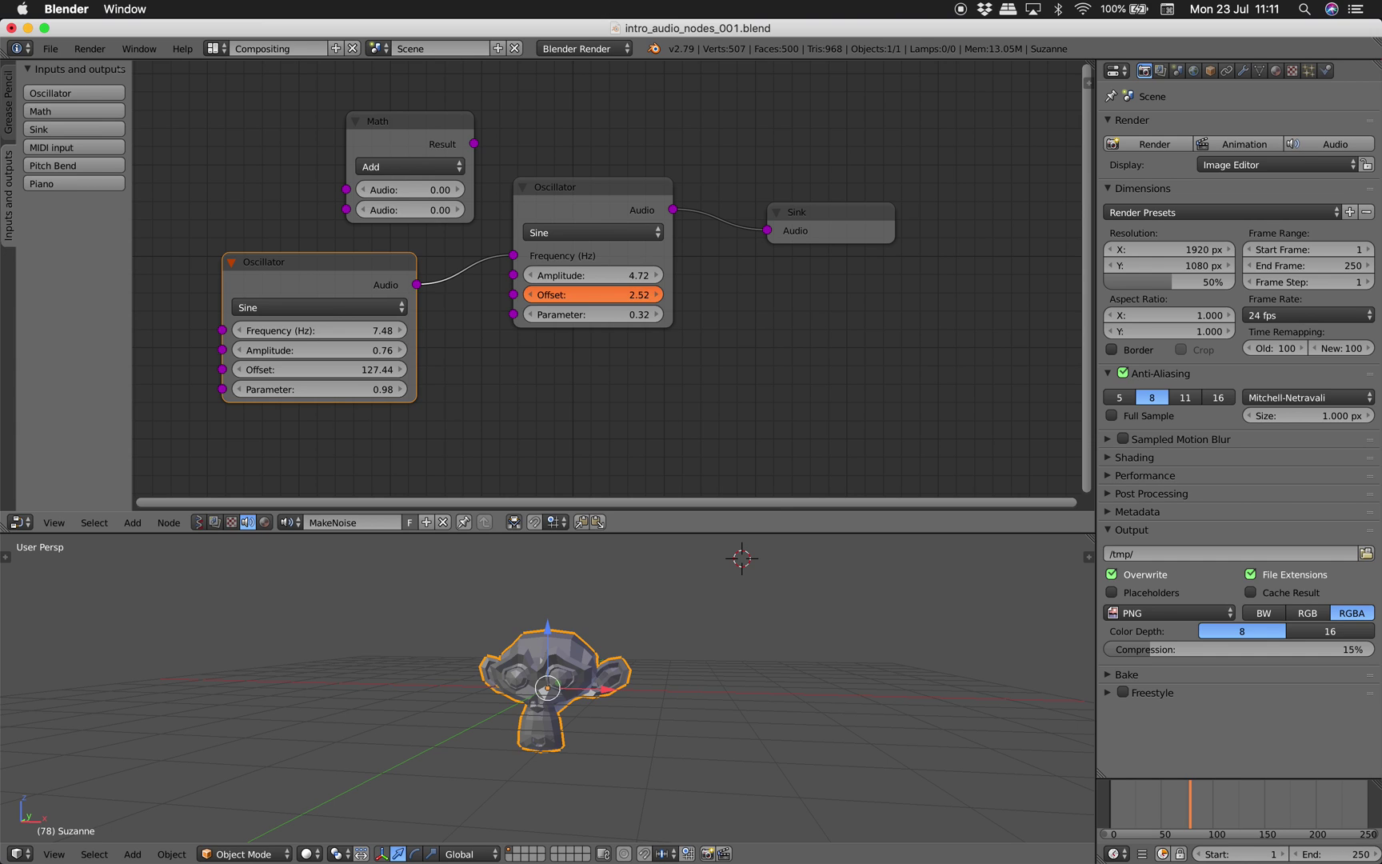
pyautogui.moveTo(596, 295); pyautogui.dragTo(599, 294)
pyautogui.moveTo(591, 275); pyautogui.dragTo(597, 275)
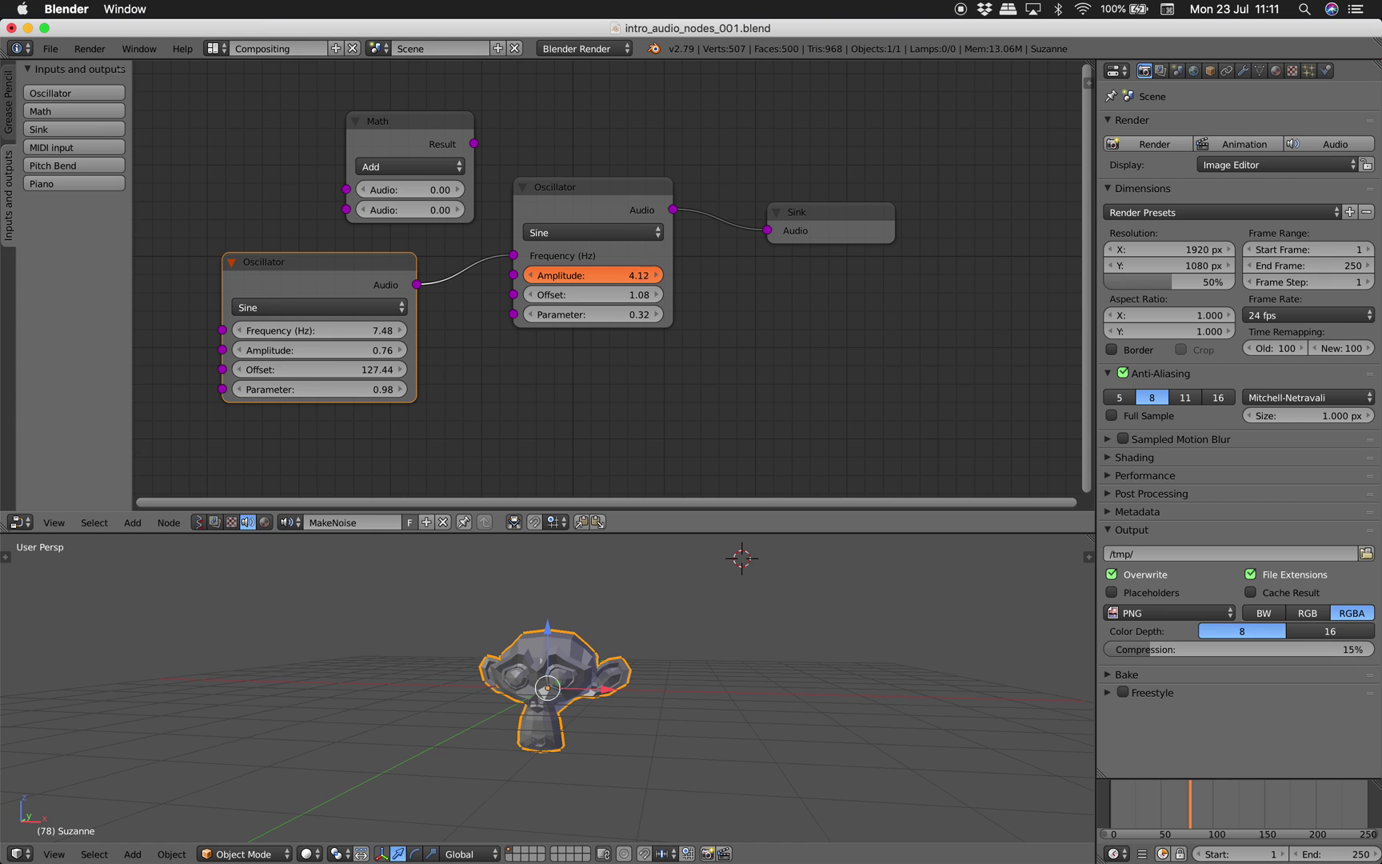
pyautogui.moveTo(597, 276); pyautogui.dragTo(601, 275)
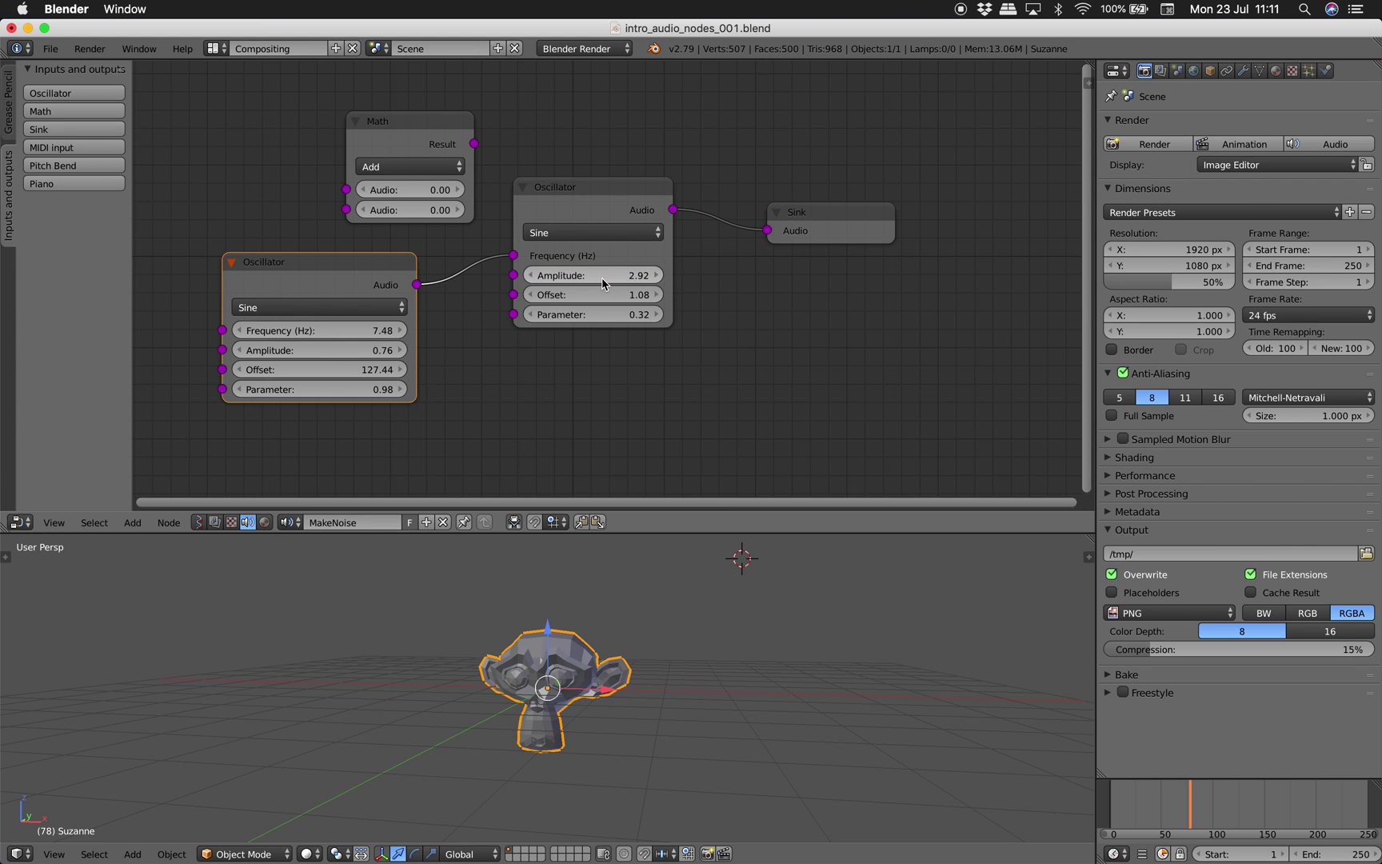
# Reposition the Math and second Oscillator nodes in the tree, and set the first Oscillator's Amplitude to 3.16.
pyautogui.press('Home')
pyautogui.moveTo(478, 164); pyautogui.dragTo(400, 160)
pyautogui.moveTo(631, 290)
pyautogui.mouseDown()
pyautogui.moveTo(608, 289)
pyautogui.moveTo(631, 293)
pyautogui.mouseUp()
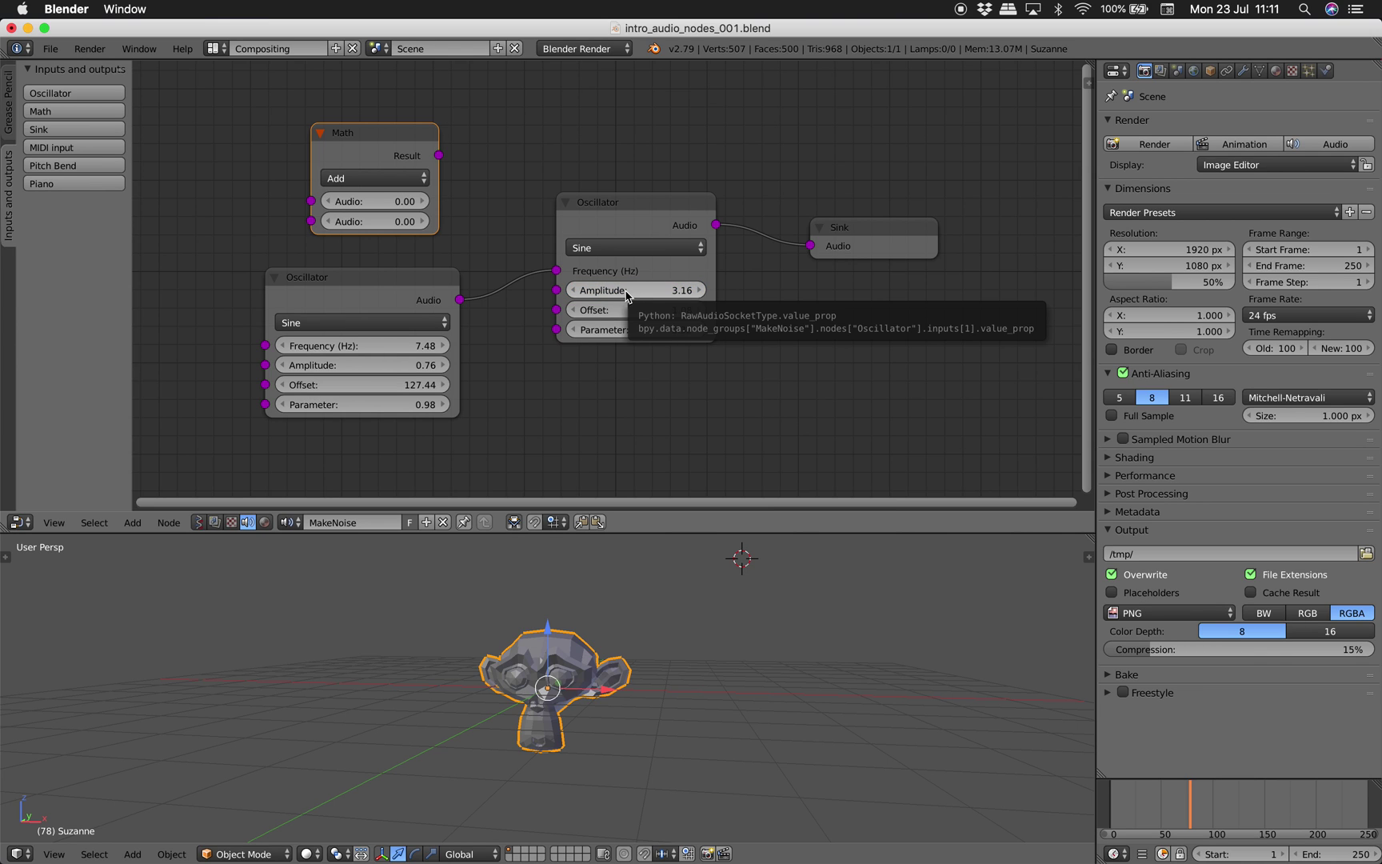
pyautogui.moveTo(408, 300); pyautogui.dragTo(428, 306)
pyautogui.moveTo(632, 290); pyautogui.dragTo(631, 291)
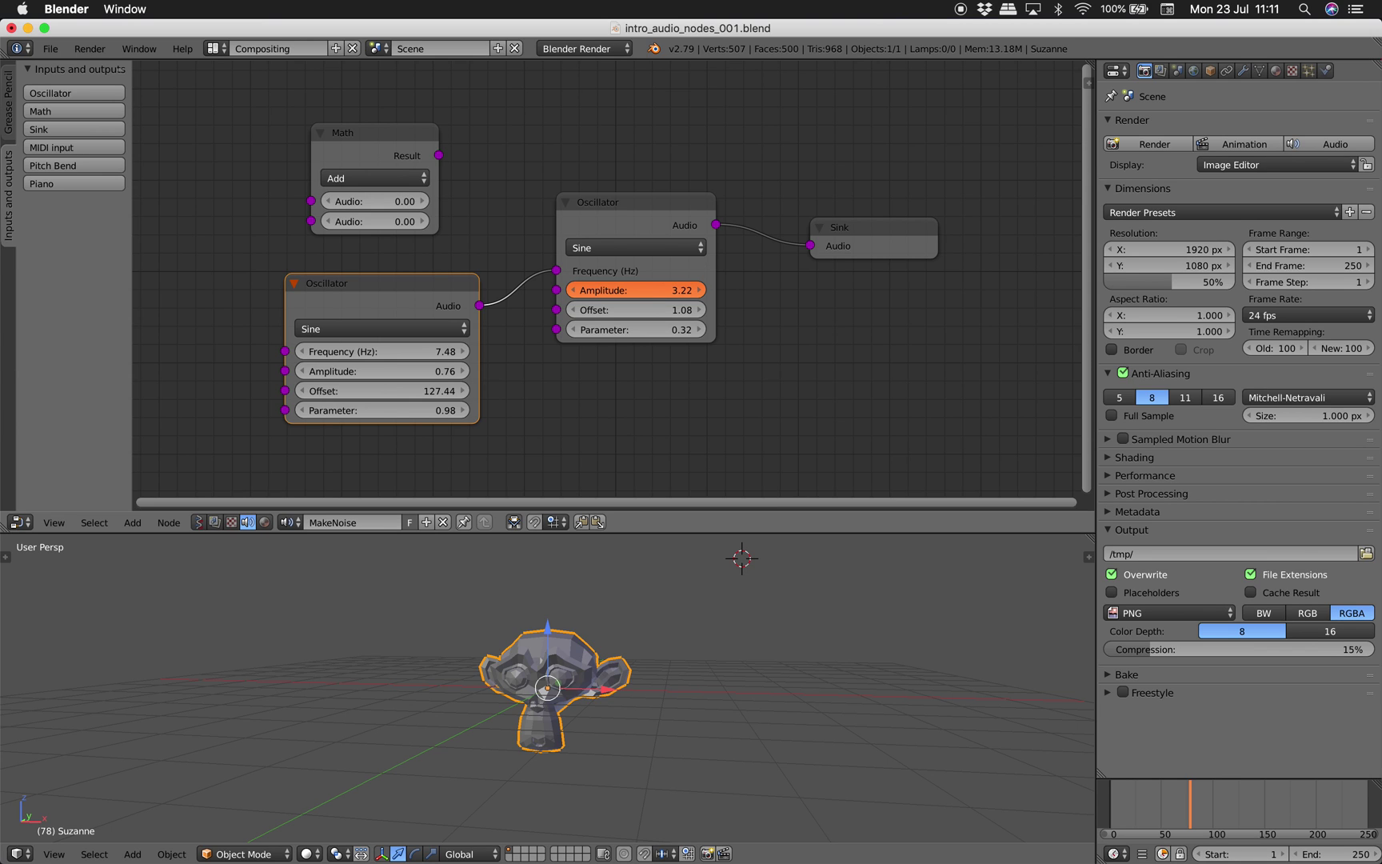
pyautogui.moveTo(632, 291); pyautogui.dragTo(632, 290)
# Try the Saw and Sine waveforms on the second Oscillator, and set it to Triangle.
pyautogui.click(429, 329)
pyautogui.click(414, 291)
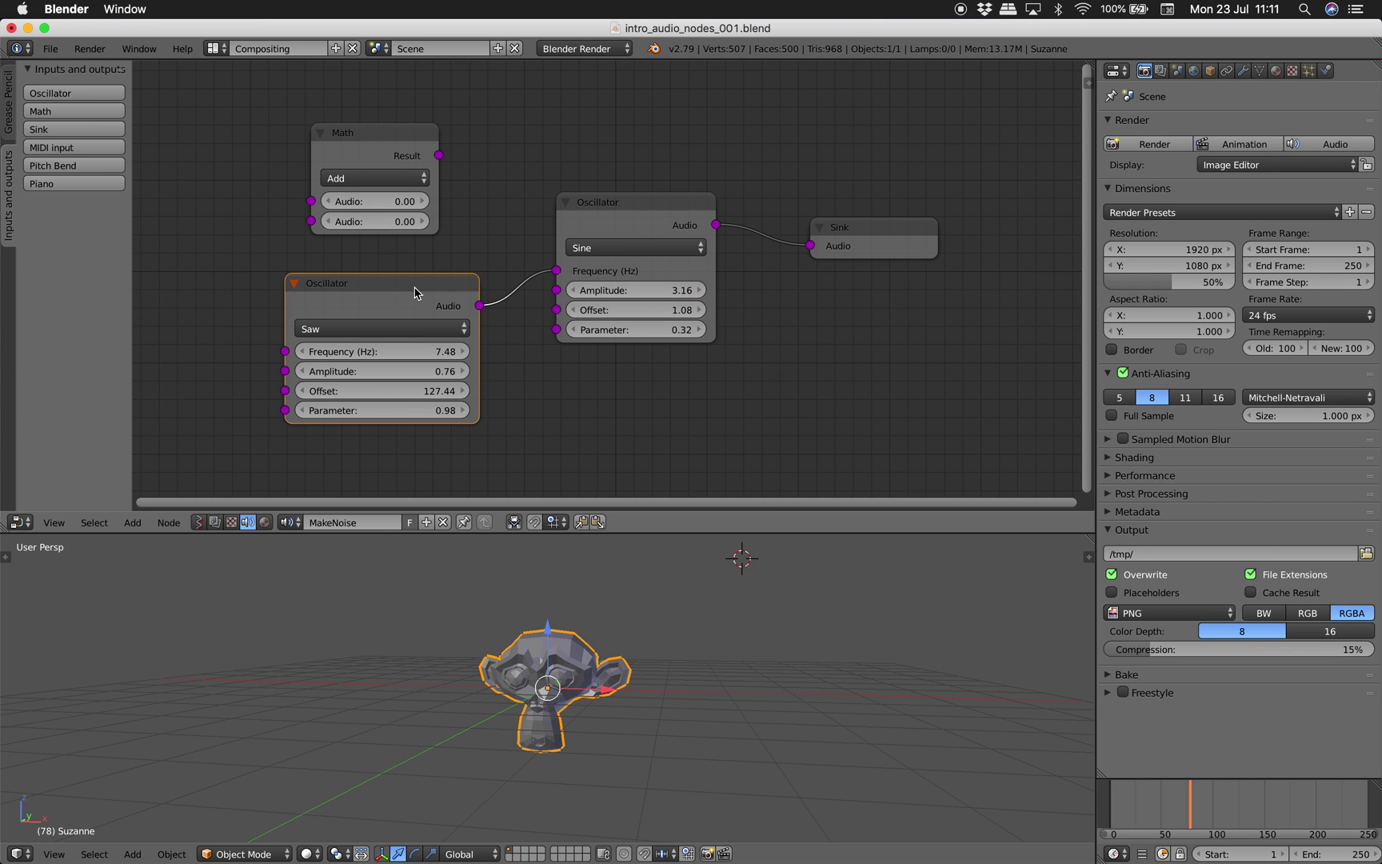
pyautogui.click(417, 326)
pyautogui.click(422, 316)
pyautogui.click(419, 328)
pyautogui.click(408, 247)
# Set the second Oscillator's Frequency to 3.70 Hz, Amplitude to 0.10 and Offset to 100.20.
pyautogui.moveTo(413, 351); pyautogui.dragTo(412, 351)
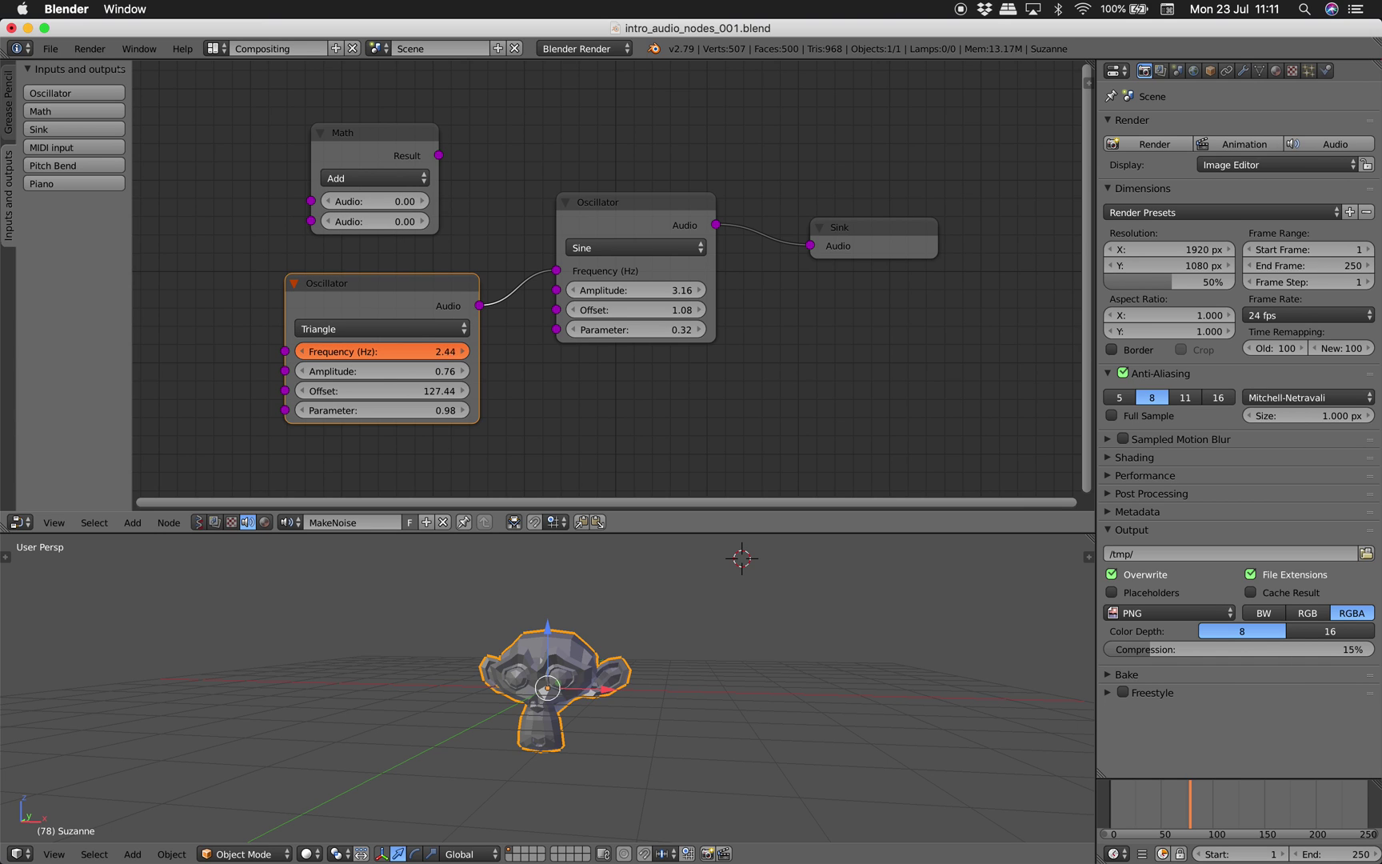
pyautogui.moveTo(413, 351)
pyautogui.mouseDown()
pyautogui.moveTo(400, 351)
pyautogui.moveTo(412, 370)
pyautogui.mouseUp()
pyautogui.moveTo(432, 390); pyautogui.dragTo(424, 394)
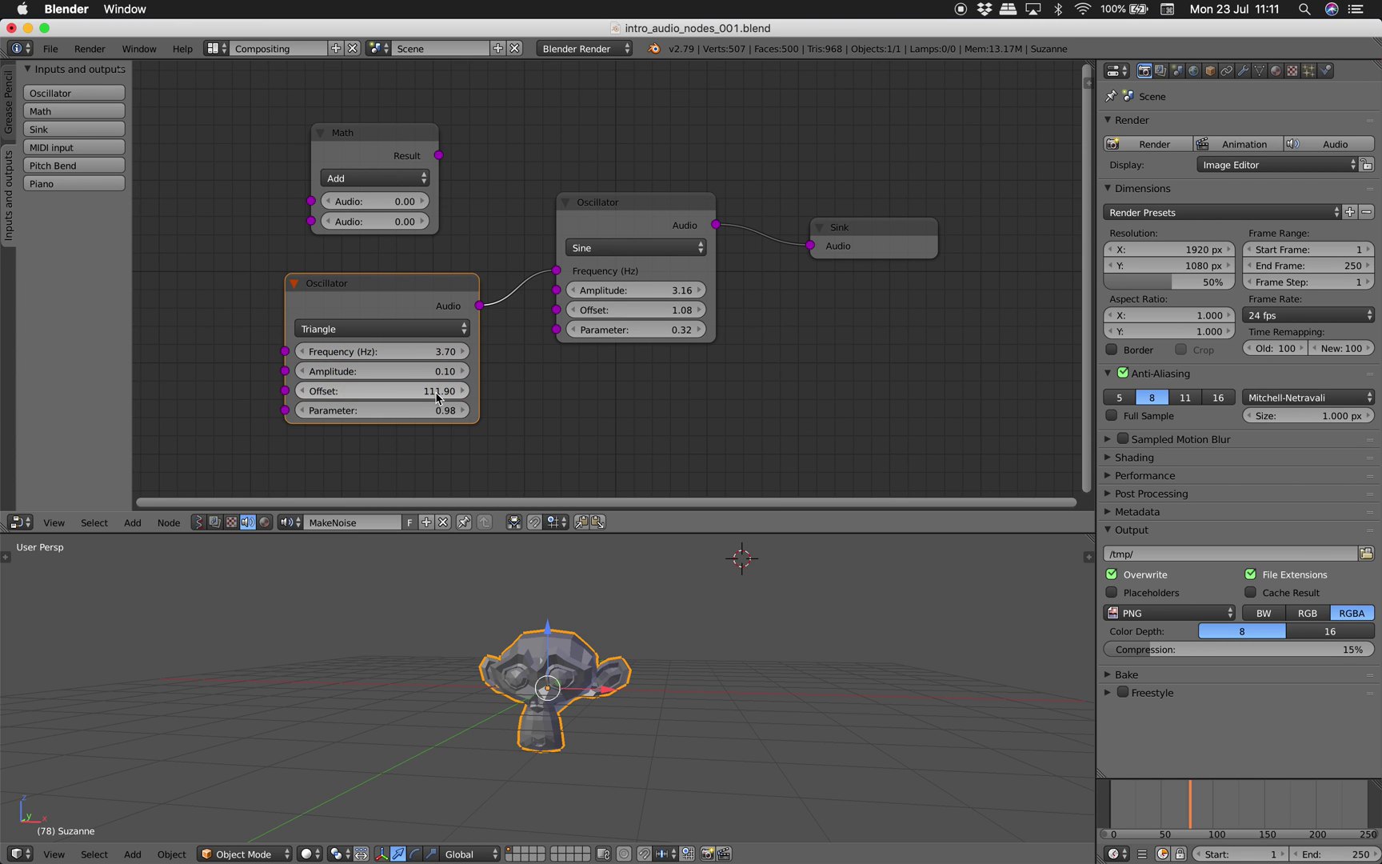
pyautogui.moveTo(437, 396); pyautogui.dragTo(411, 396)
# Set the first Oscillator's Offset to 0.84 and Amplitude to 3.88, and the second Oscillator's Frequency to 1.48 Hz with Amplitude 4.96.
pyautogui.moveTo(678, 308); pyautogui.dragTo(643, 290)
pyautogui.moveTo(557, 271)
pyautogui.mouseDown()
pyautogui.moveTo(556, 289)
pyautogui.moveTo(627, 271)
pyautogui.moveTo(556, 270)
pyautogui.mouseUp()
pyautogui.moveTo(384, 351)
pyautogui.mouseDown()
pyautogui.moveTo(424, 351)
pyautogui.moveTo(404, 371)
pyautogui.moveTo(372, 351)
pyautogui.mouseUp()
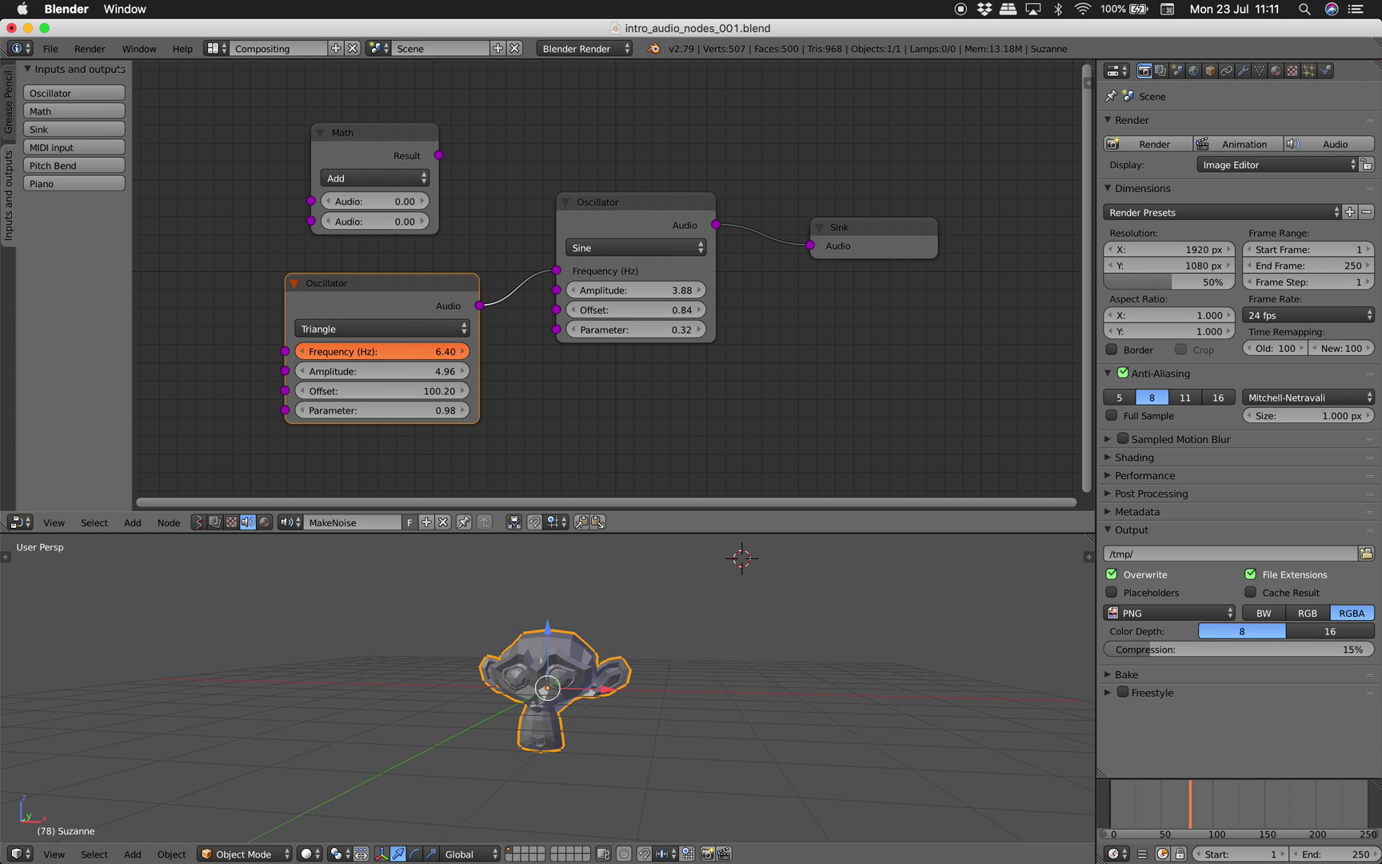
pyautogui.moveTo(368, 351); pyautogui.dragTo(402, 357)
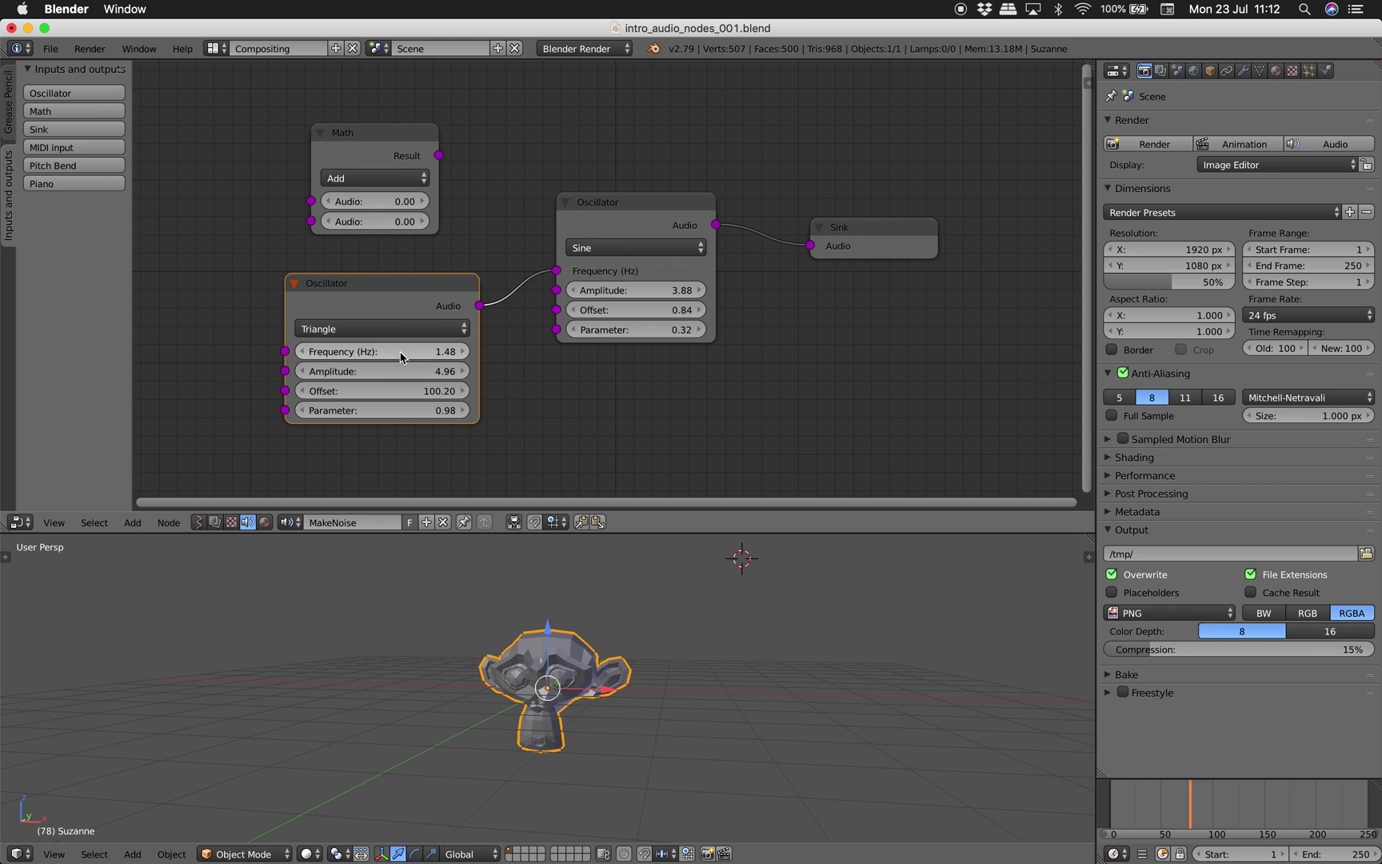
# Try the second Oscillator with Offset 84.72, Amplitude 5.02 and Frequency 1.84 Hz.
pyautogui.click(683, 295)
pyautogui.click(482, 397)
pyautogui.moveTo(447, 391); pyautogui.dragTo(467, 390)
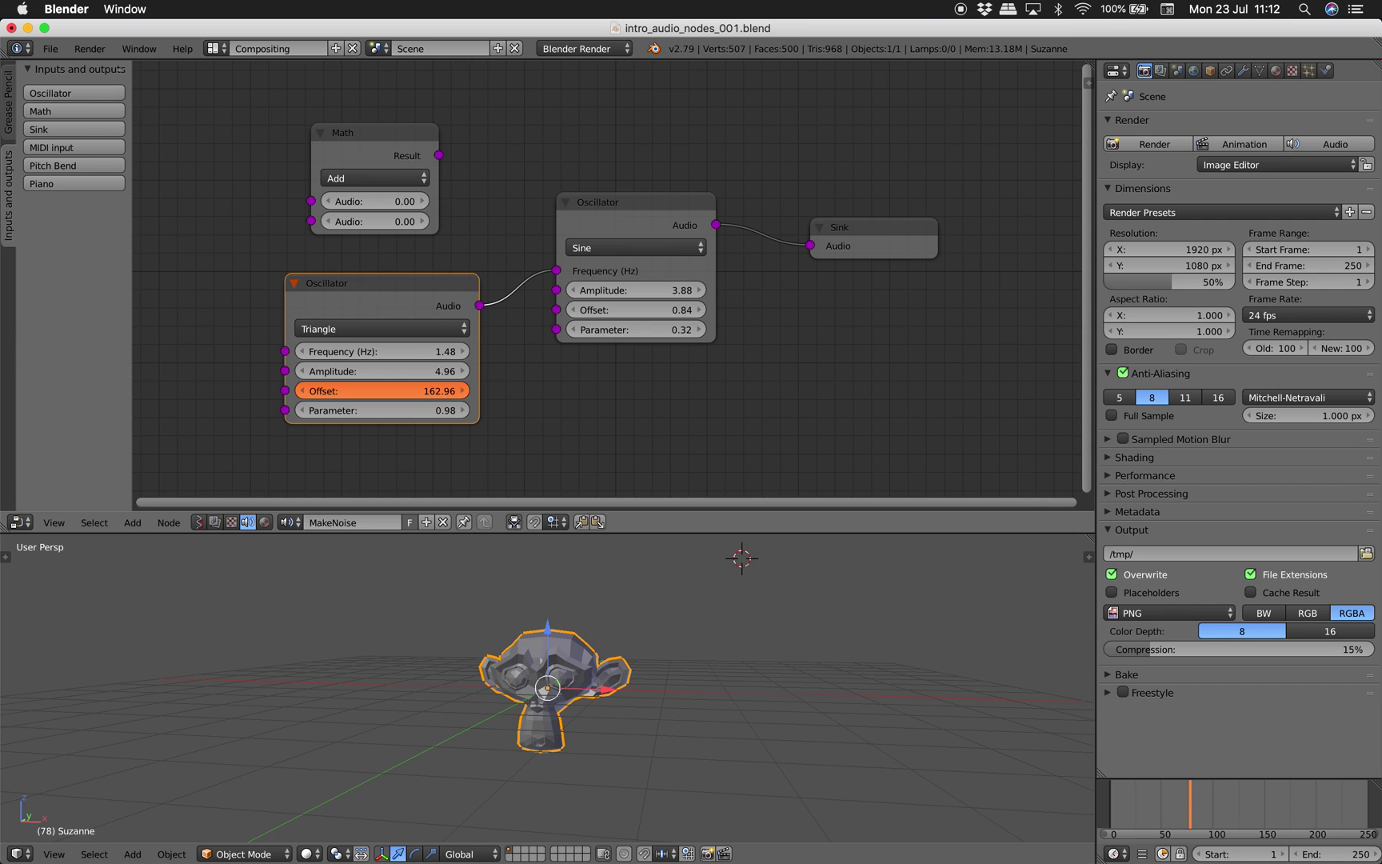
pyautogui.moveTo(448, 390); pyautogui.dragTo(440, 373)
pyautogui.moveTo(435, 352); pyautogui.dragTo(368, 353)
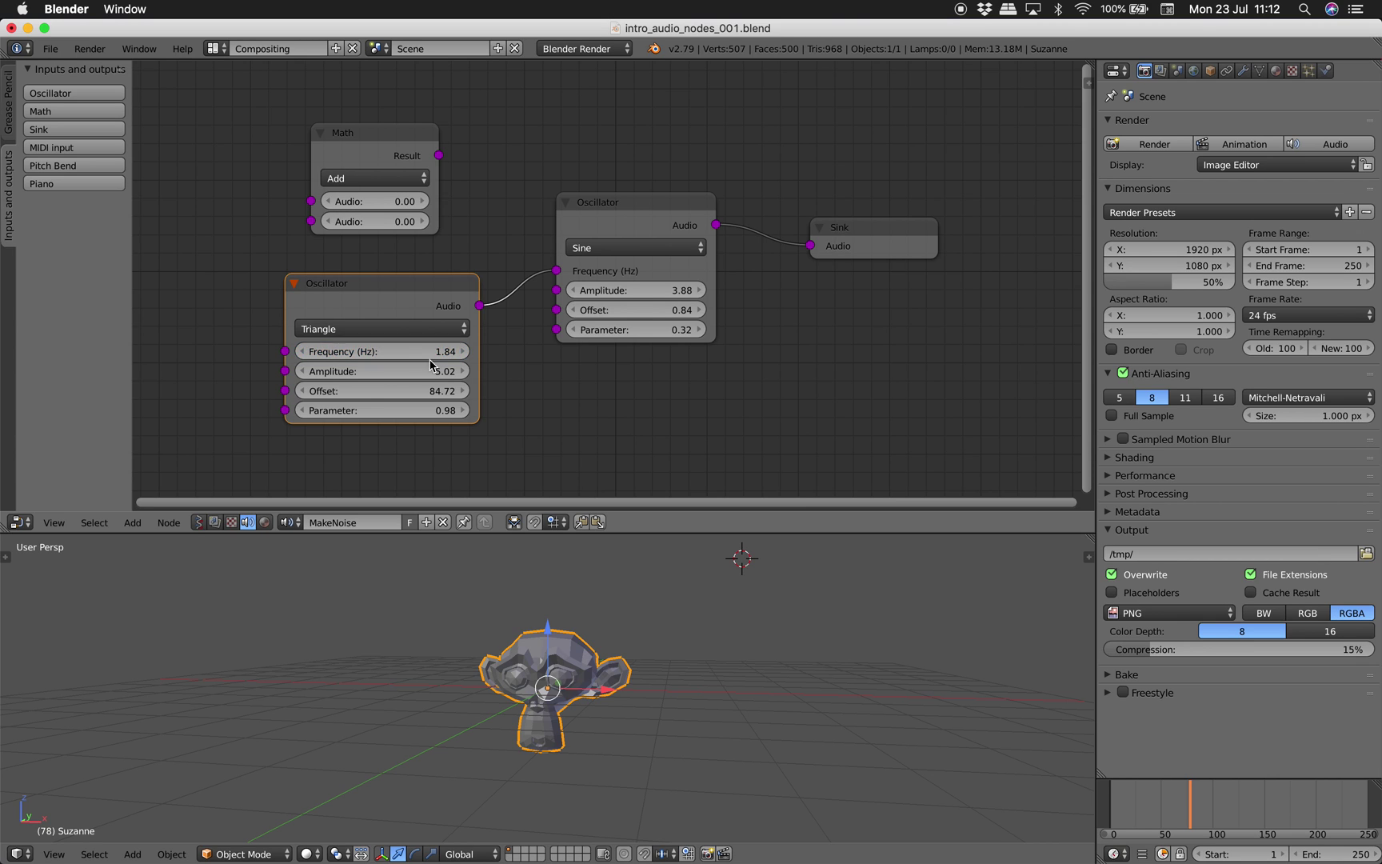
# Switch the second Oscillator to a Sine wave and set its Frequency to 1.06 Hz, Amplitude to 5.80 and Offset to 78.90.
pyautogui.click(431, 328)
pyautogui.click(433, 307)
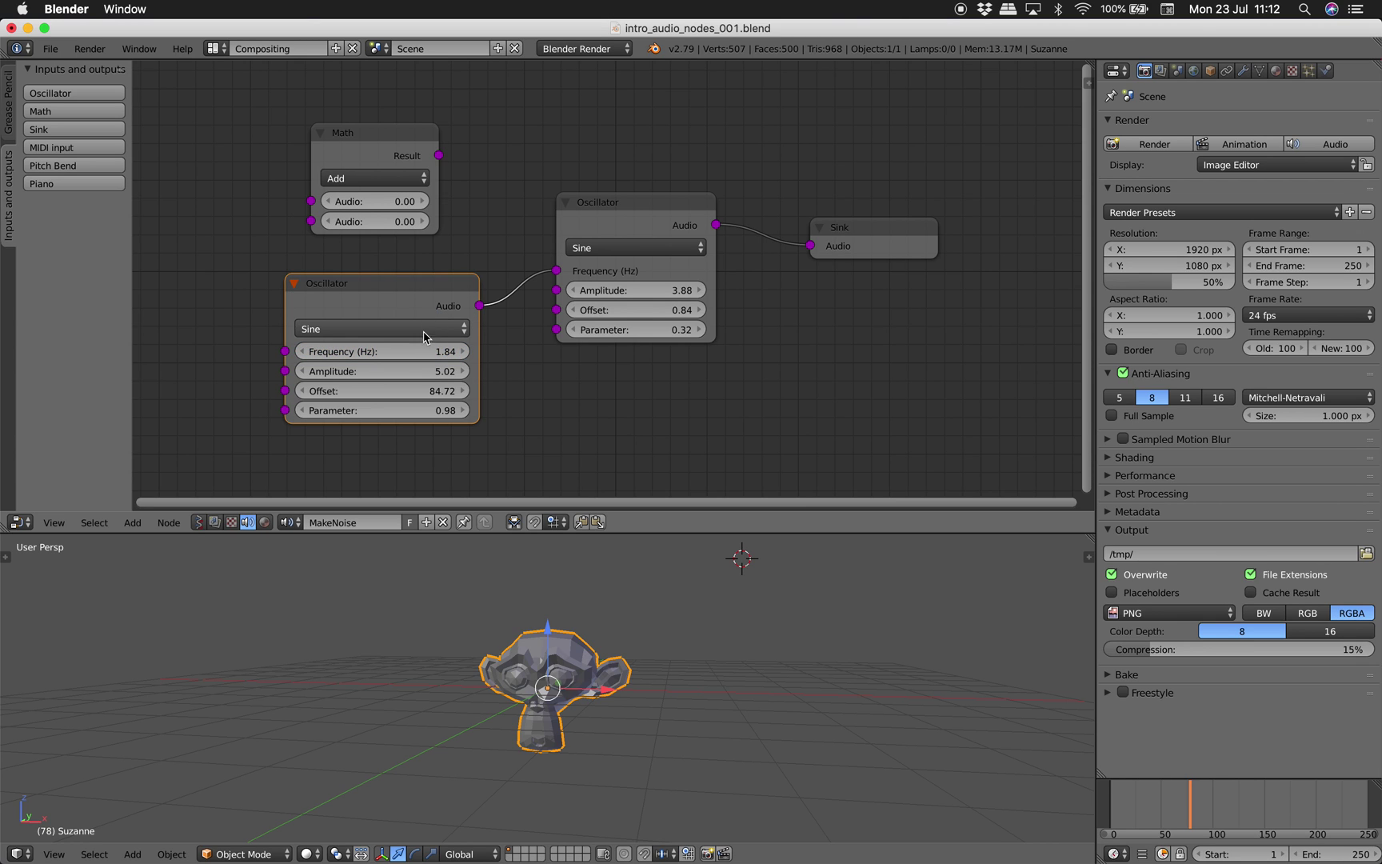
pyautogui.moveTo(432, 351); pyautogui.dragTo(432, 351)
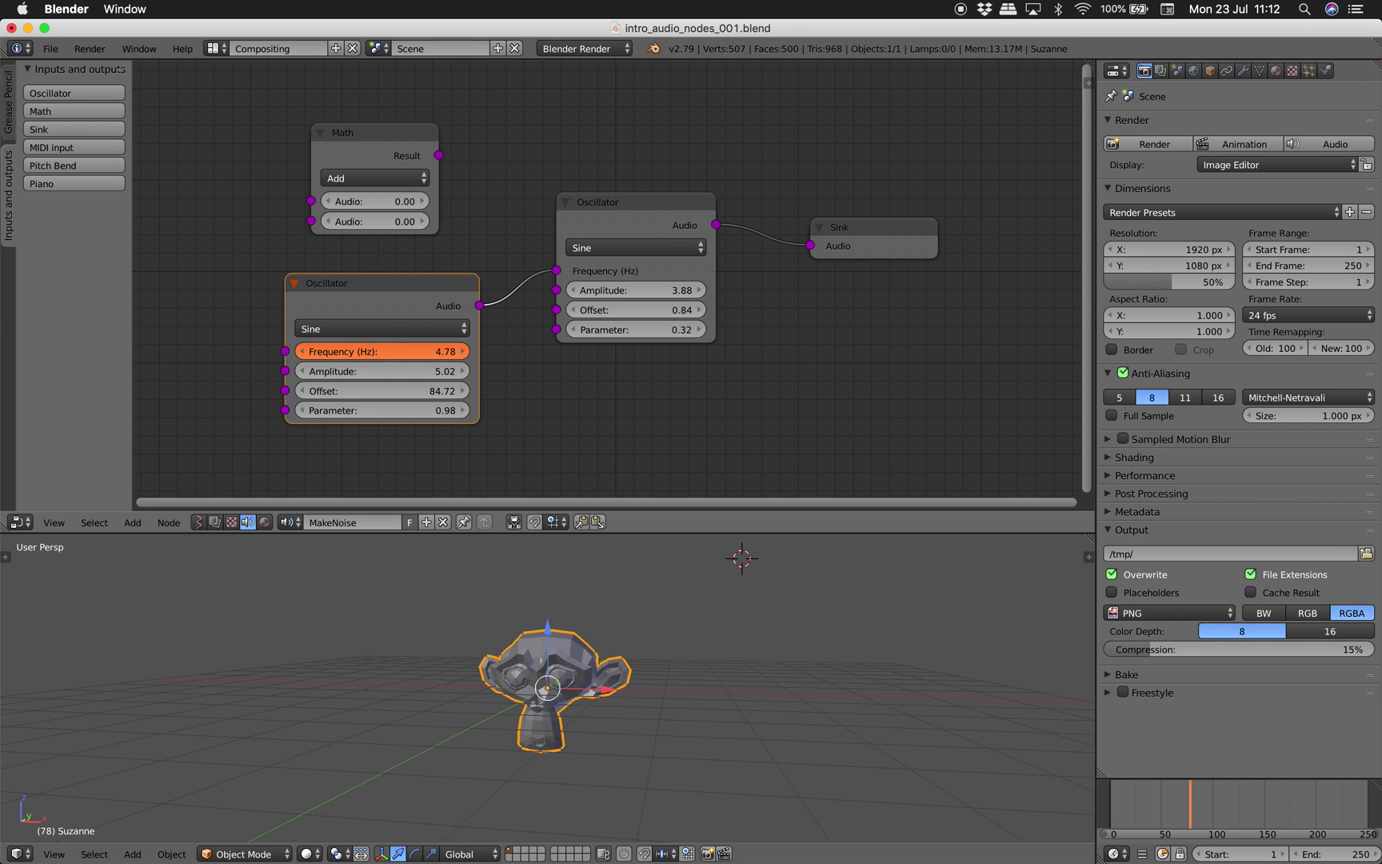
pyautogui.moveTo(432, 351)
pyautogui.mouseDown()
pyautogui.moveTo(448, 351)
pyautogui.moveTo(447, 371)
pyautogui.moveTo(424, 371)
pyautogui.mouseUp()
pyautogui.moveTo(432, 390); pyautogui.dragTo(448, 391)
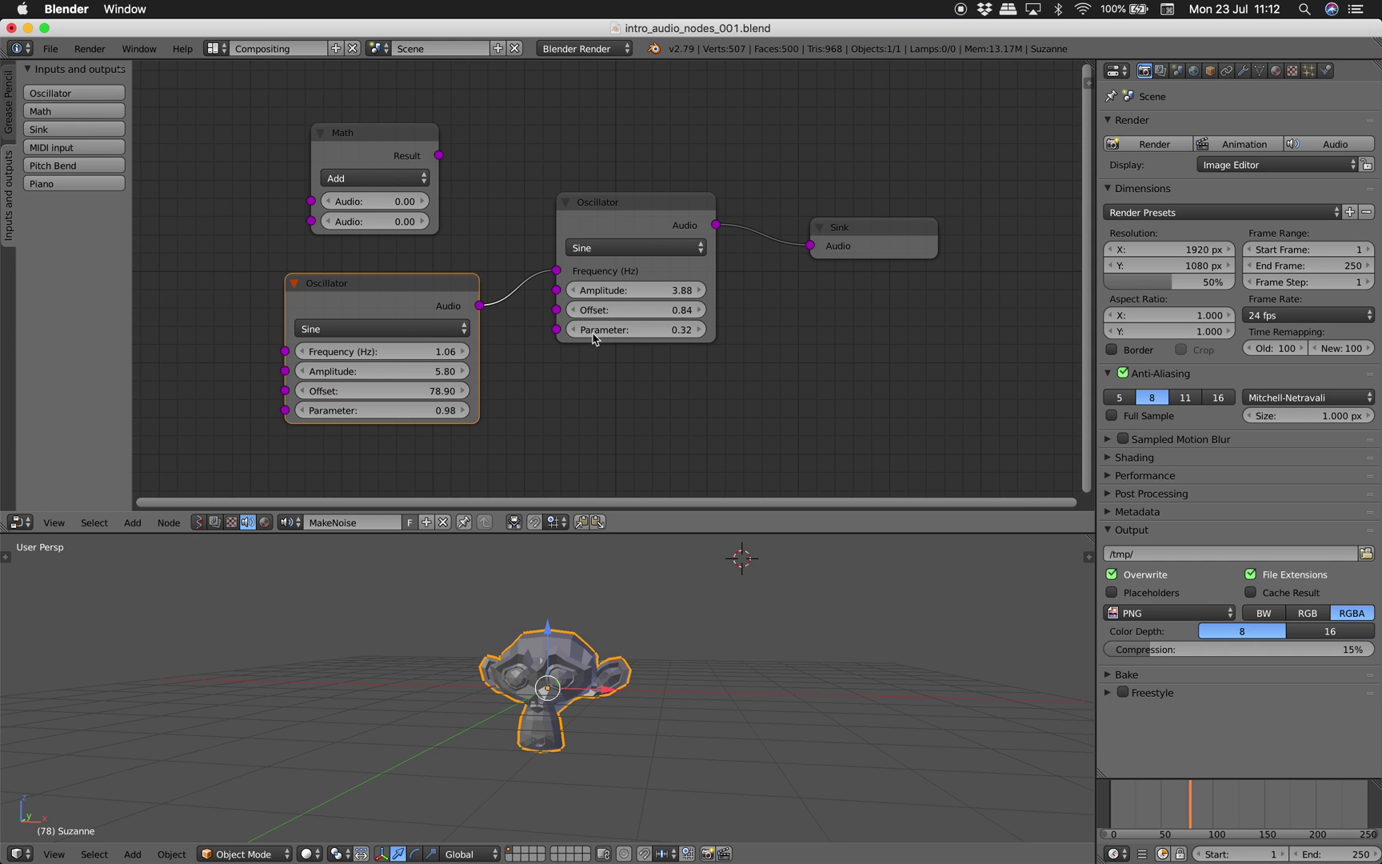
# Set the first Oscillator's Amplitude to 4.72 and its Offset to 1.92.
pyautogui.moveTo(635, 289); pyautogui.dragTo(644, 289)
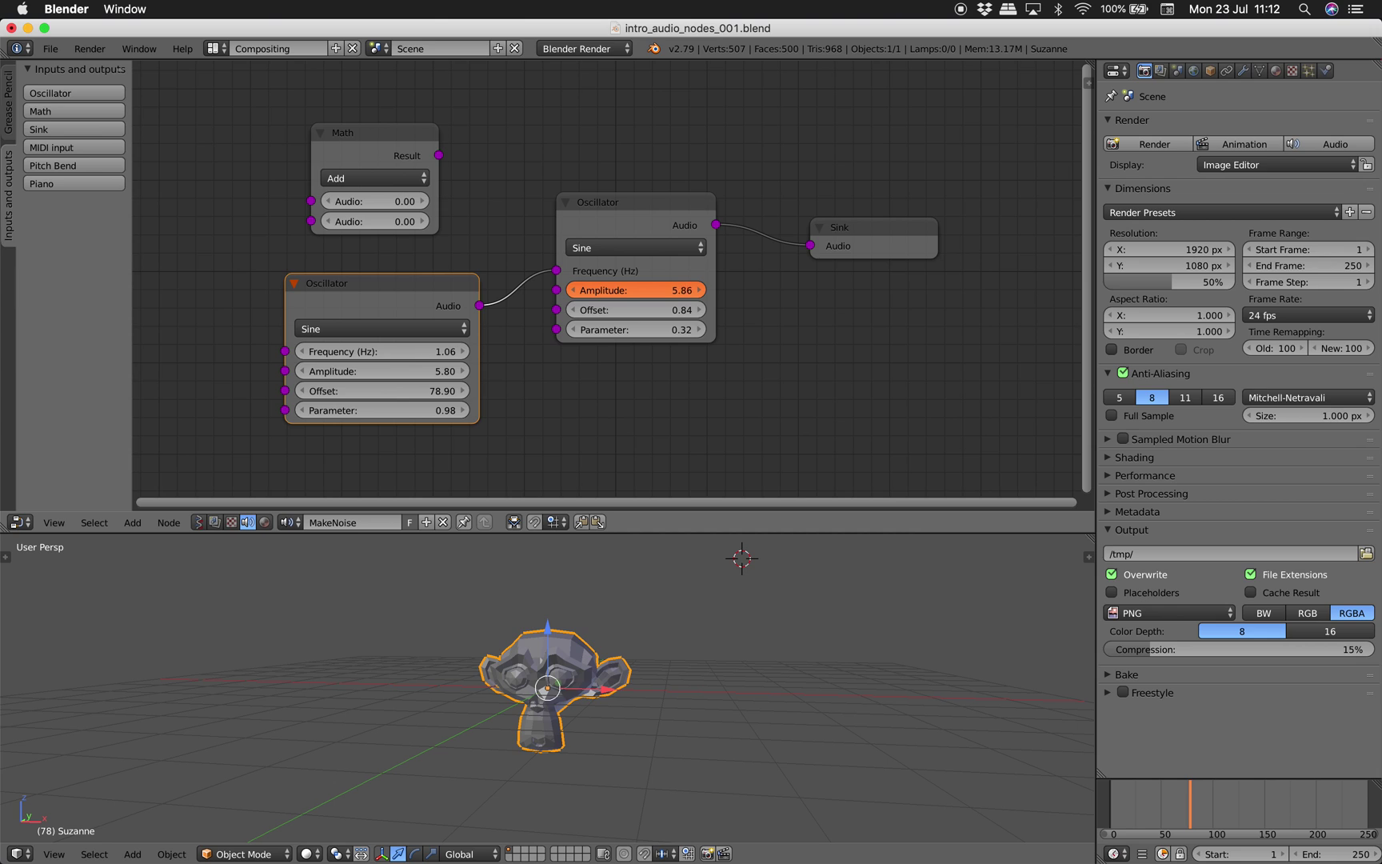
pyautogui.moveTo(643, 289); pyautogui.dragTo(644, 289)
pyautogui.moveTo(635, 309); pyautogui.dragTo(644, 309)
pyautogui.moveTo(556, 270)
pyautogui.mouseDown()
pyautogui.moveTo(557, 309)
pyautogui.moveTo(557, 271)
pyautogui.mouseUp()
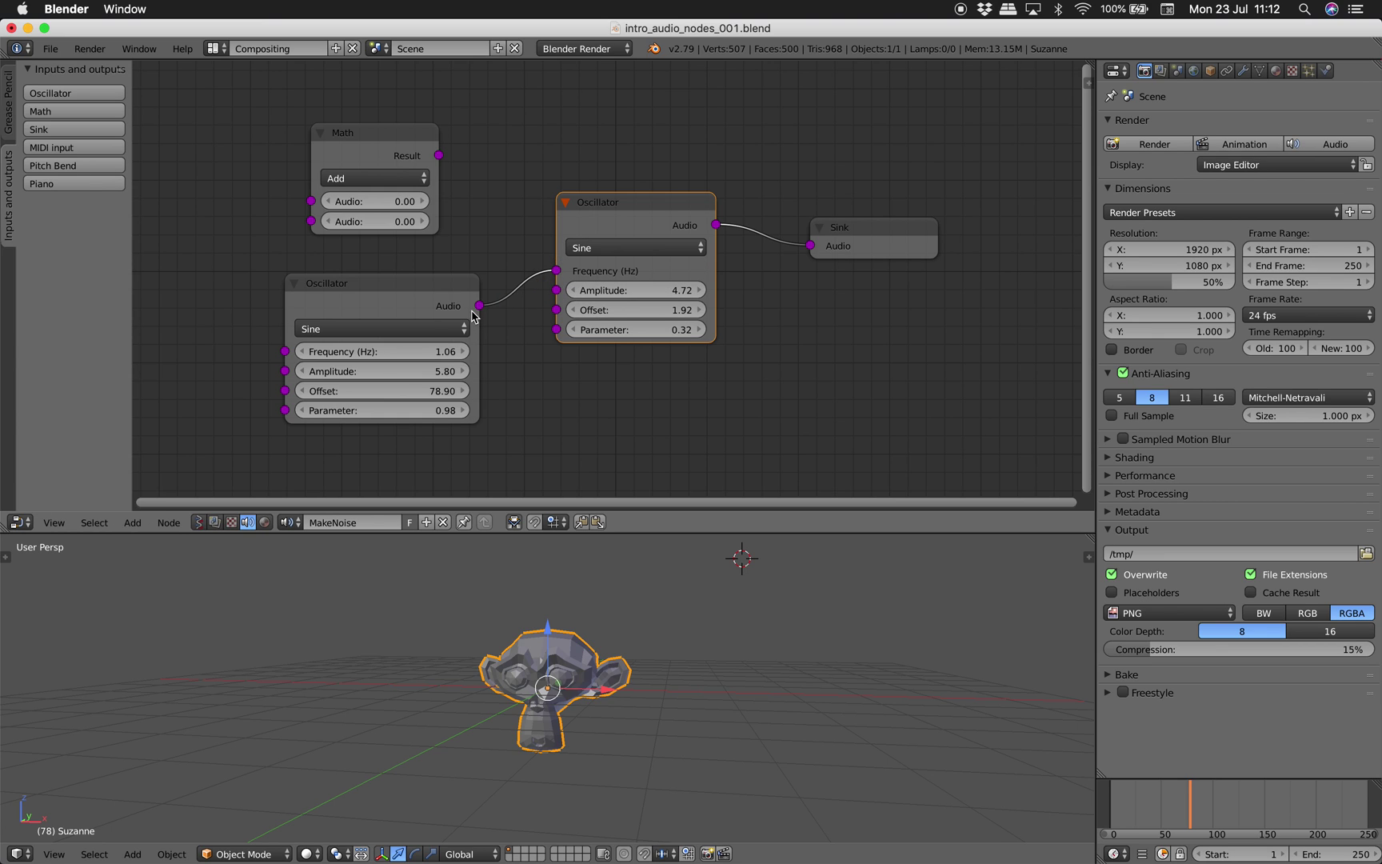
# Switch the second Oscillator to a Saw wave and set its Frequency to 1.96 Hz and Amplitude to 2.92.
pyautogui.click(445, 324)
pyautogui.click(439, 286)
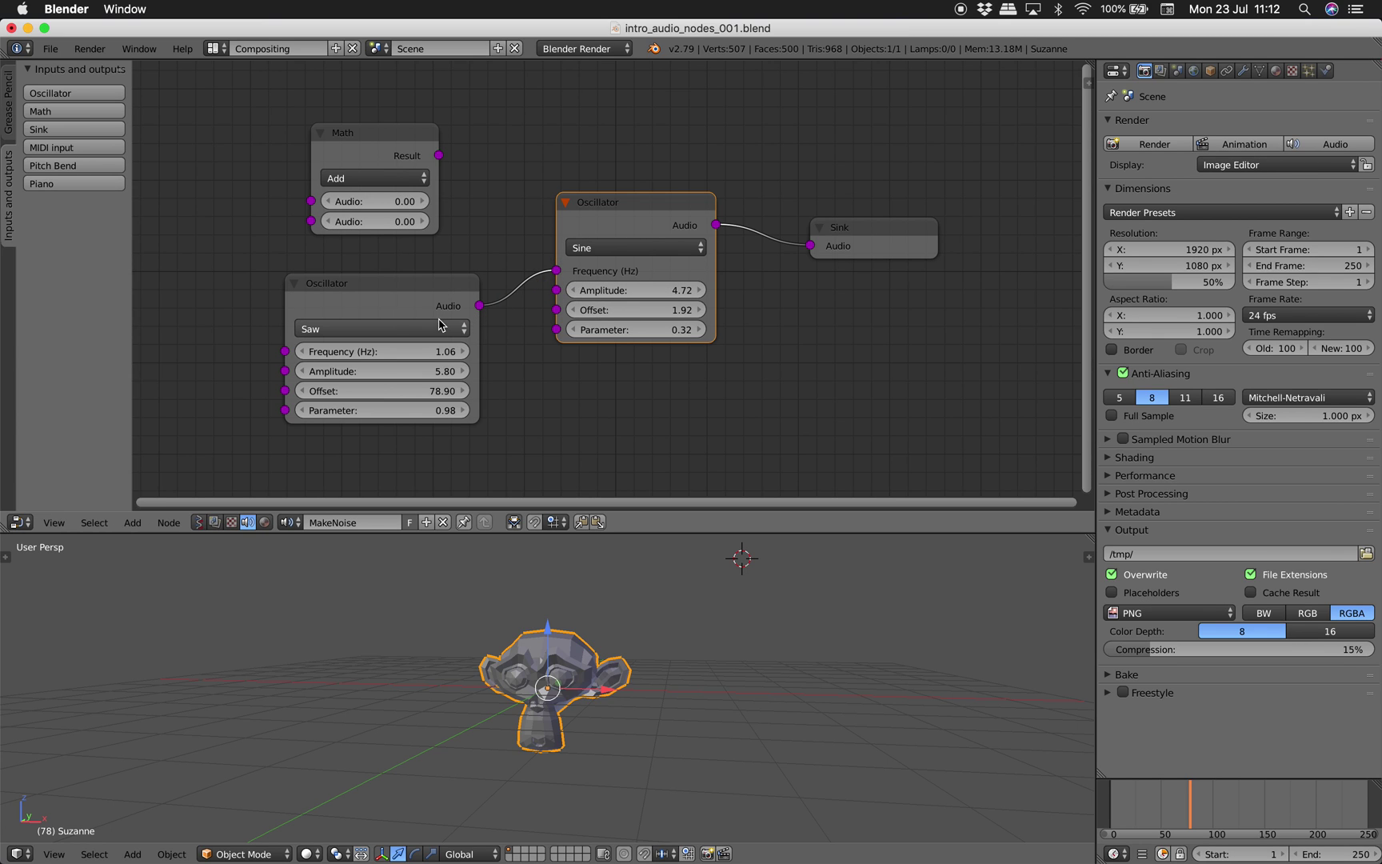
pyautogui.moveTo(384, 351); pyautogui.dragTo(384, 351)
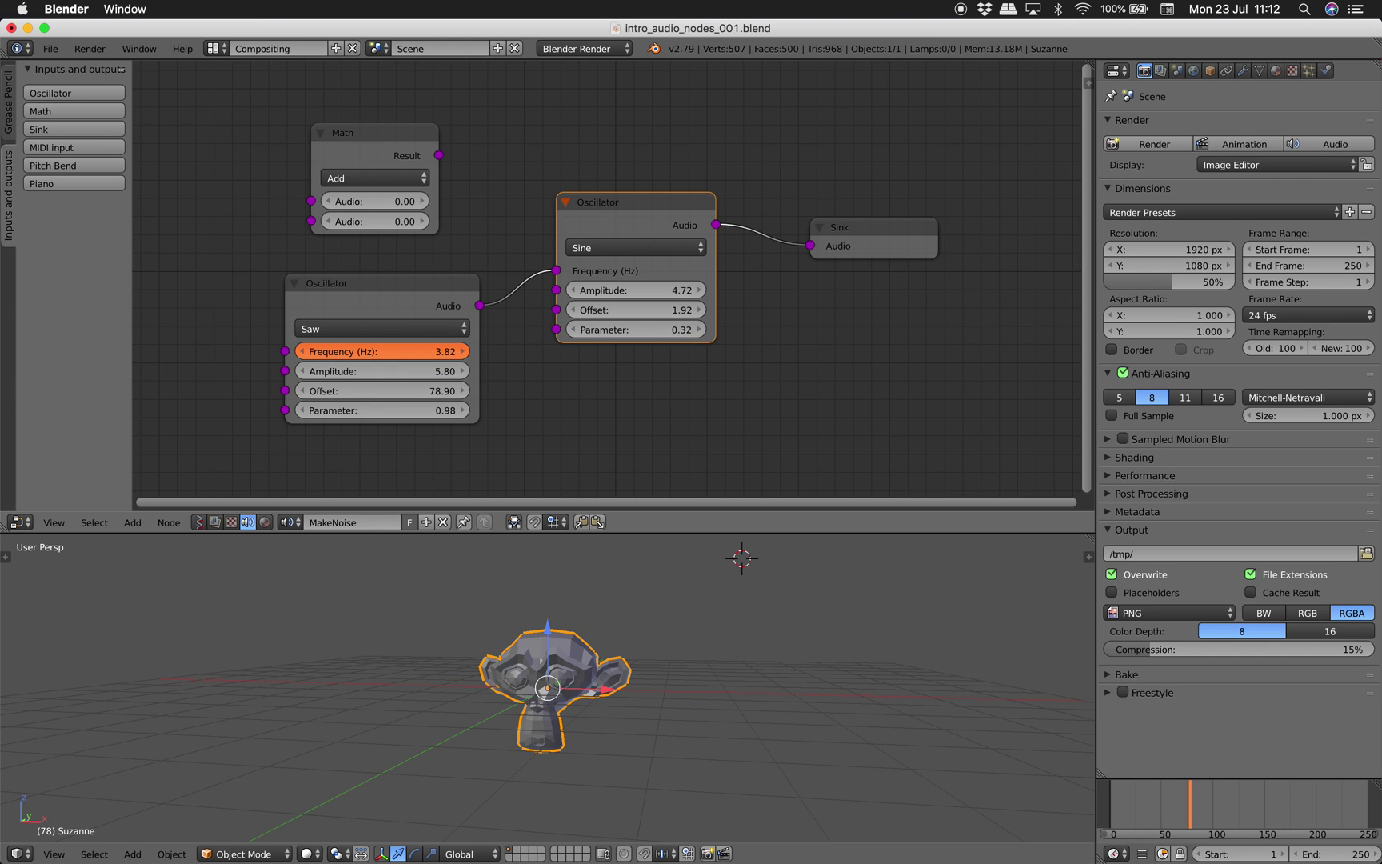
pyautogui.moveTo(384, 351); pyautogui.dragTo(376, 371)
# Set the Sine Oscillator's Amplitude to 5.20 and disconnect the links between the two Oscillators and the Sink.
pyautogui.moveTo(586, 290); pyautogui.dragTo(512, 268)
pyautogui.moveTo(809, 246); pyautogui.dragTo(590, 167)
pyautogui.moveTo(408, 283); pyautogui.dragTo(371, 284)
pyautogui.scroll(-1, 546, 314)
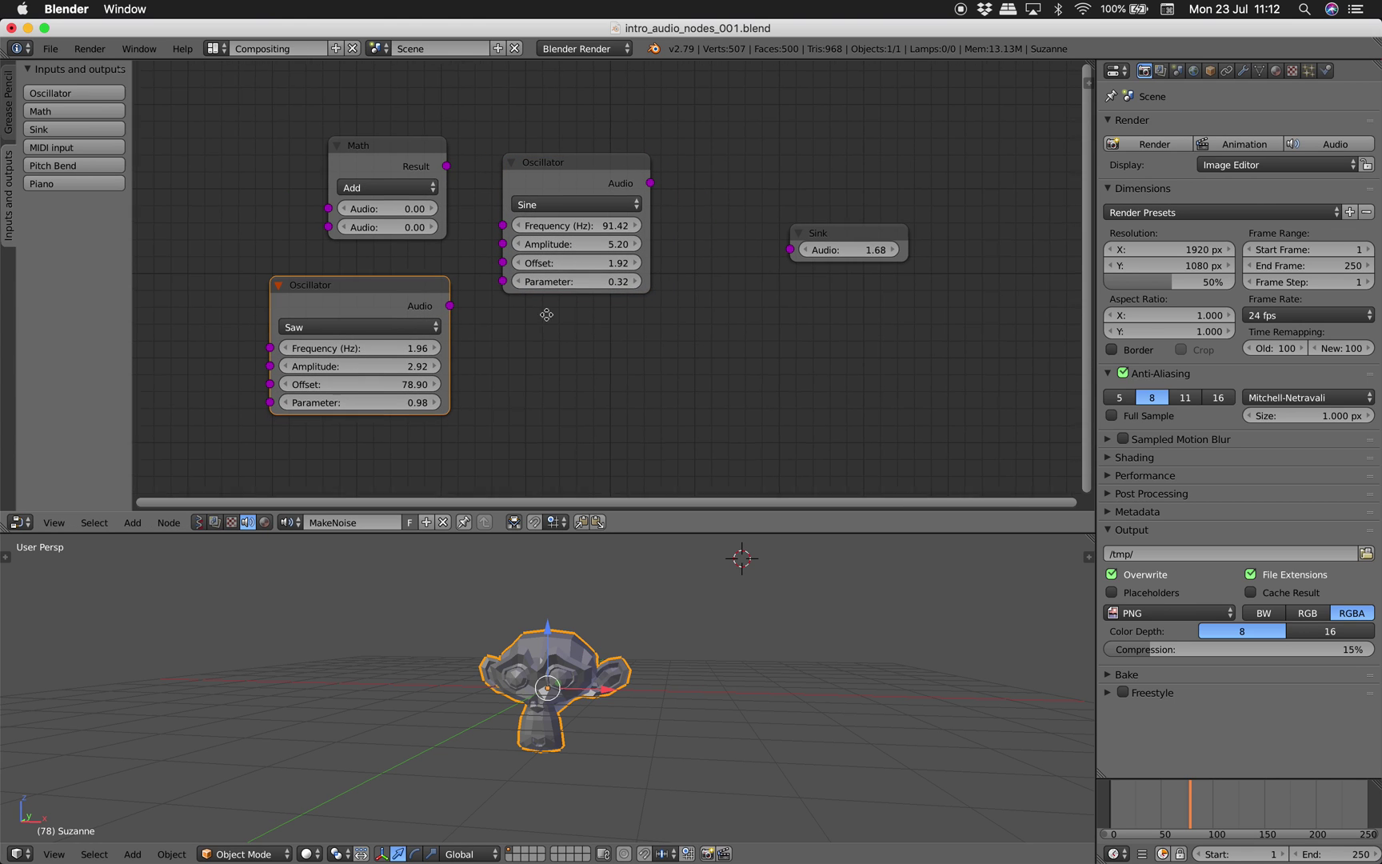
pyautogui.hscroll(2, 564, 322)
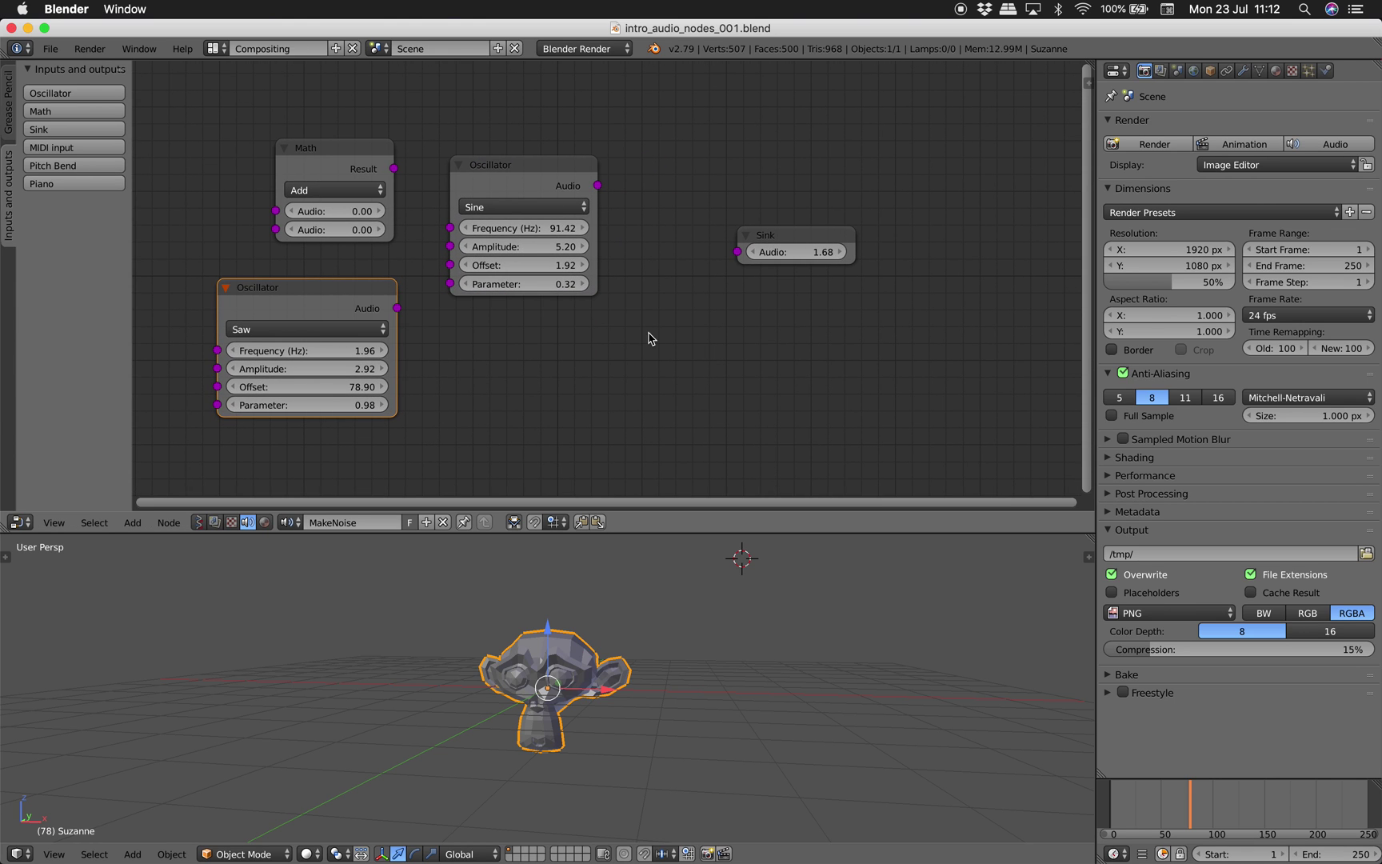
# Add a Piano node and a MIDI input node to the audio node tree.
pyautogui.hotkey('shift', 'a')
pyautogui.click(80, 183)
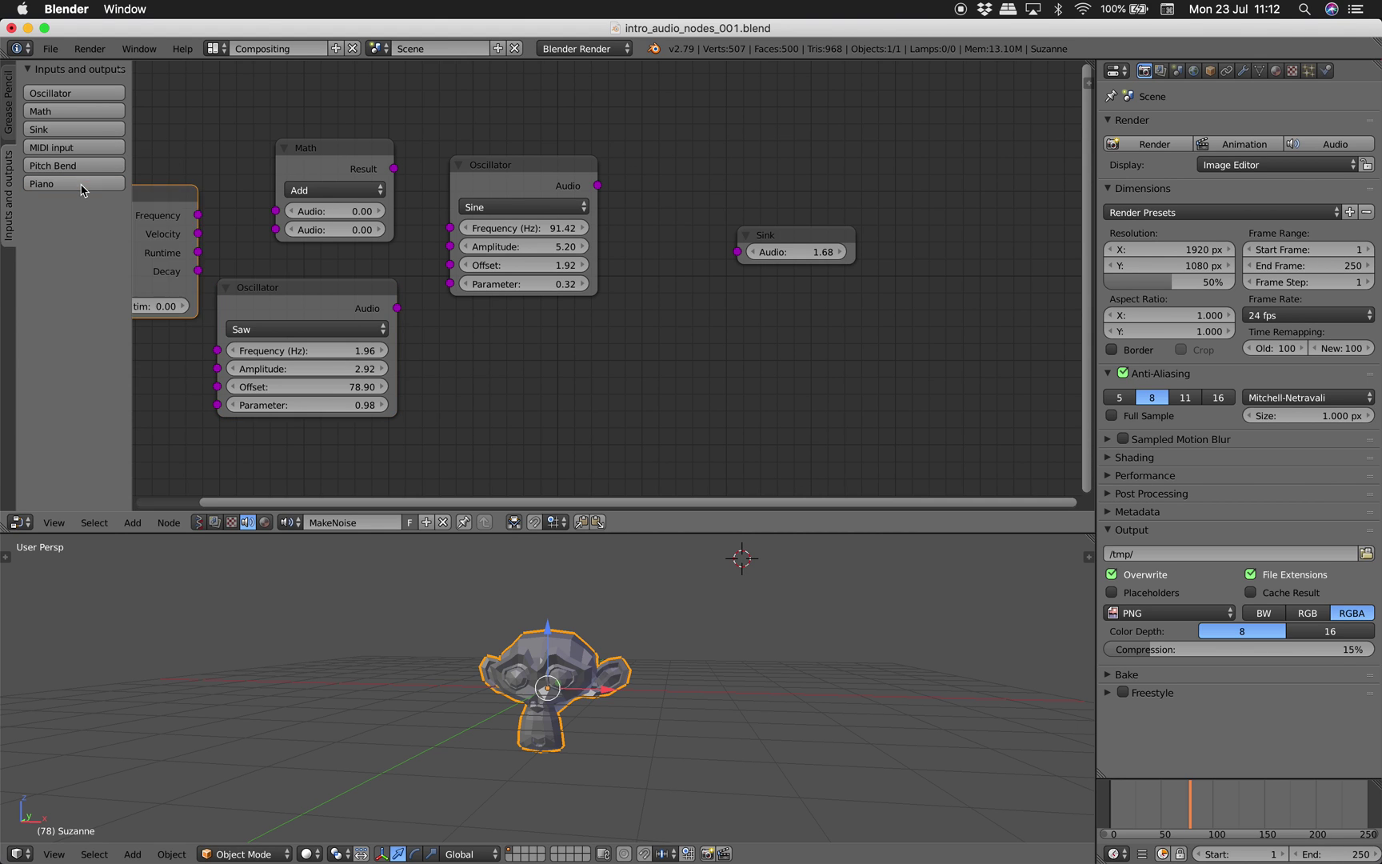
pyautogui.click(518, 321)
pyautogui.moveTo(518, 321); pyautogui.dragTo(613, 330)
pyautogui.click(73, 147)
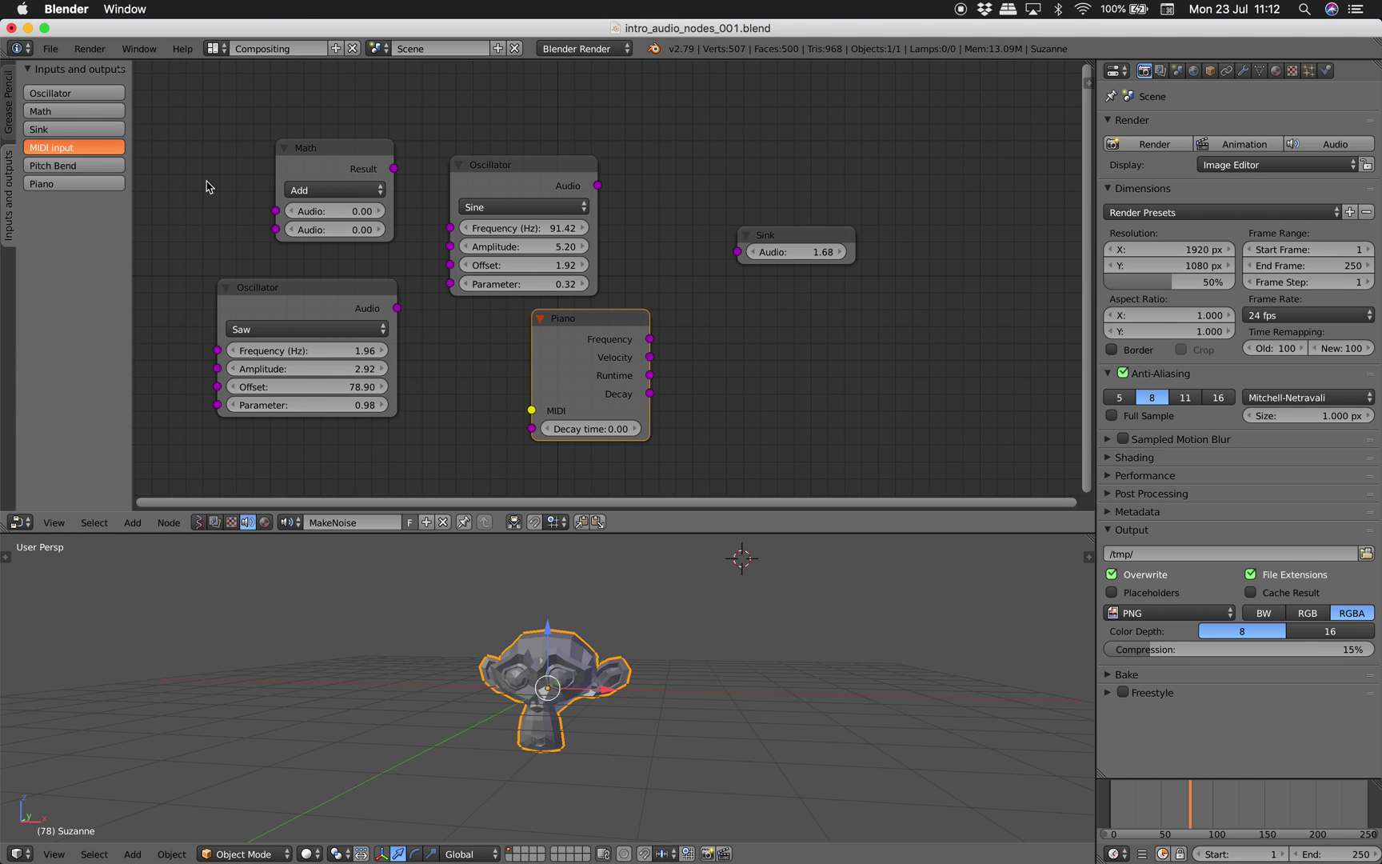
pyautogui.scroll(-2, 348, 275)
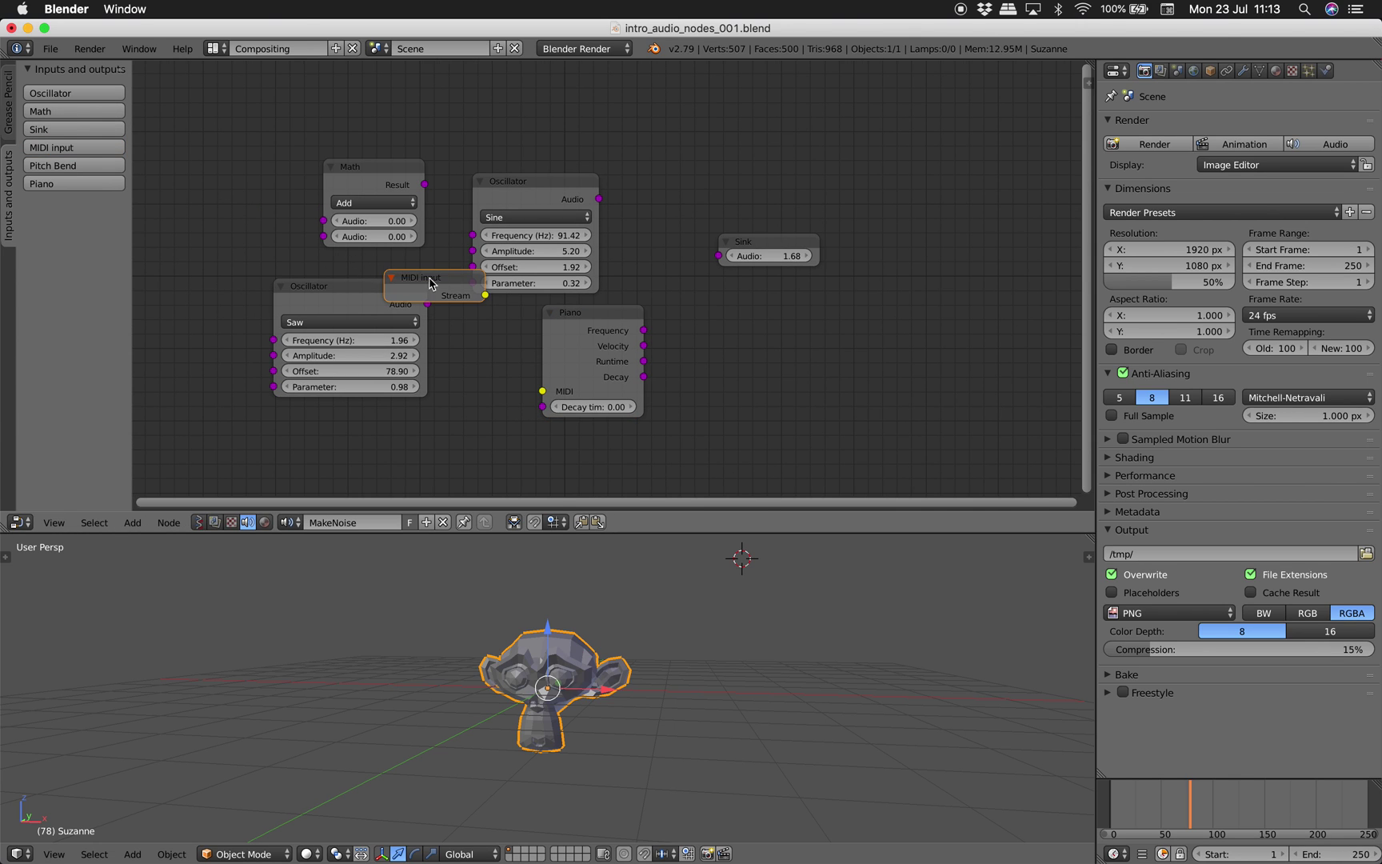
pyautogui.click(485, 356)
# Connect the MIDI input's Stream to the Piano's MIDI socket and the Piano's Frequency output to the Sink.
pyautogui.moveTo(576, 344)
pyautogui.mouseDown()
pyautogui.moveTo(607, 348)
pyautogui.moveTo(574, 396)
pyautogui.mouseUp()
pyautogui.moveTo(674, 334)
pyautogui.mouseDown()
pyautogui.moveTo(720, 256)
pyautogui.moveTo(758, 259)
pyautogui.mouseUp()
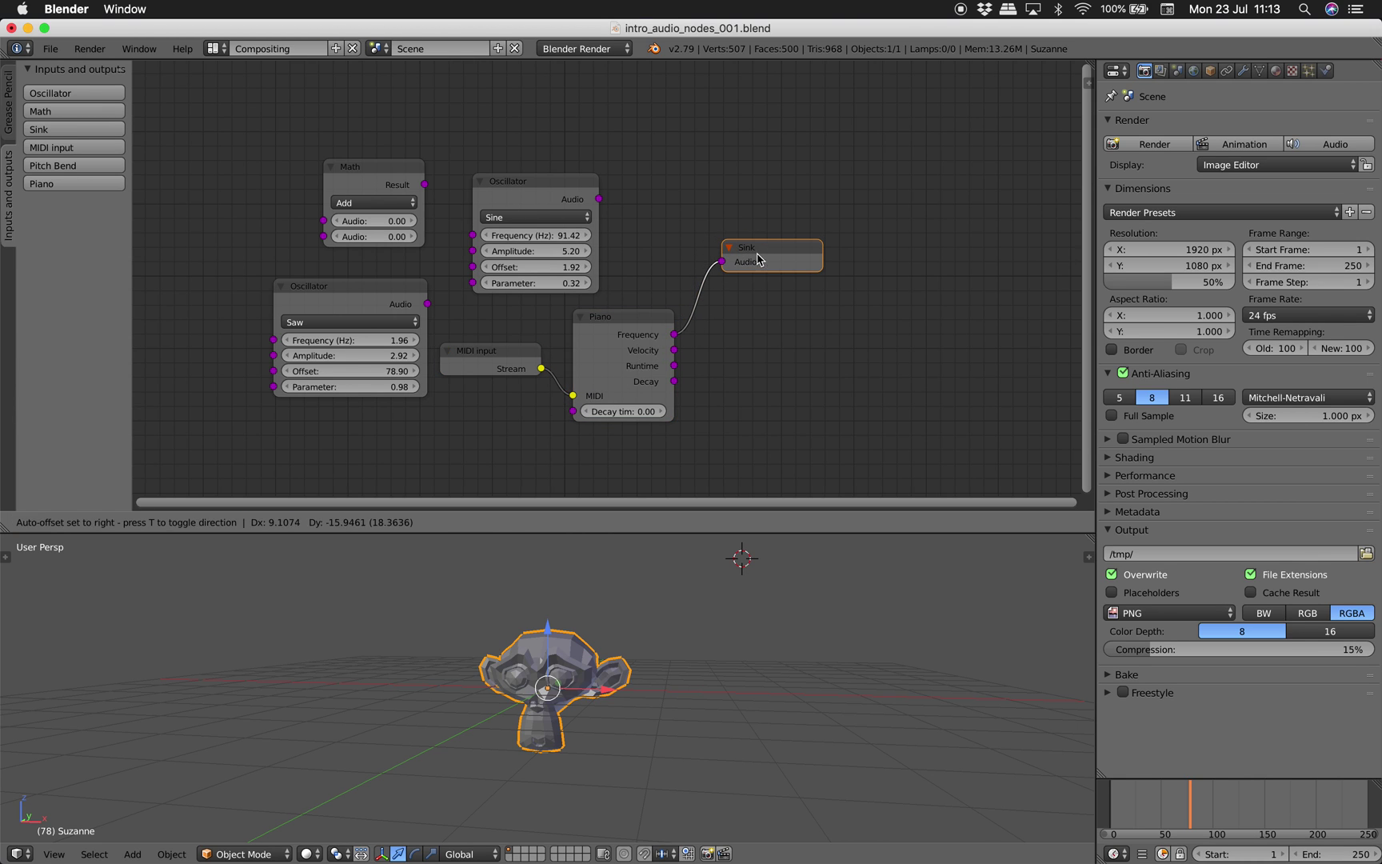
pyautogui.moveTo(635, 411); pyautogui.dragTo(667, 411)
# Delete the MIDI input and Piano nodes from the audio node tree.
pyautogui.moveTo(511, 352); pyautogui.dragTo(508, 334)
pyautogui.press('x')
pyautogui.click(606, 325)
pyautogui.press('x')
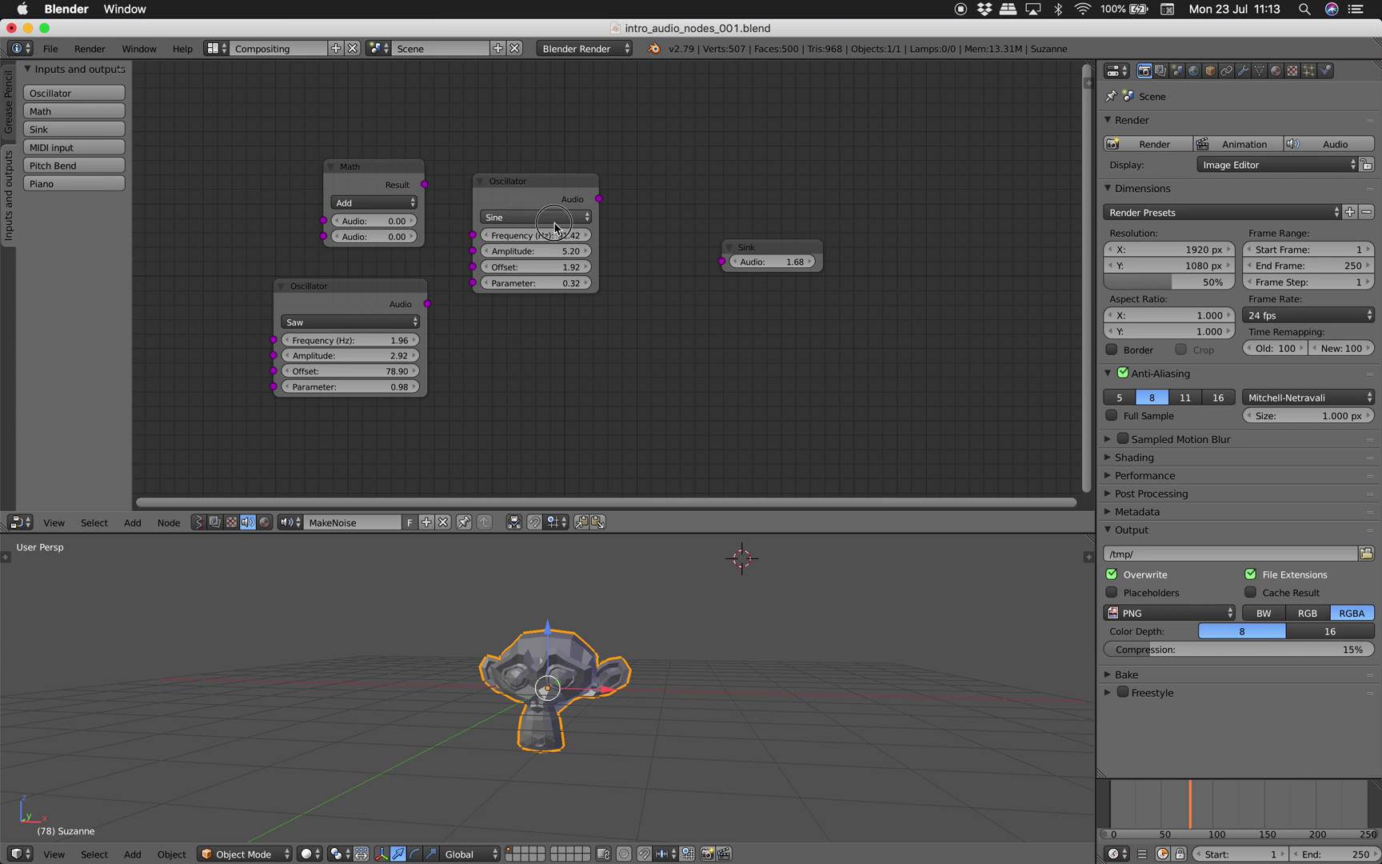
# Move the Sine Oscillator and Sink closer together, with Oscillator Frequency 104.62 Hz and Sink Audio -2.34.
pyautogui.moveTo(547, 207); pyautogui.dragTo(683, 222)
pyautogui.click(752, 246)
pyautogui.scroll(1, 619, 285)
pyautogui.moveTo(549, 314); pyautogui.dragTo(582, 315)
pyautogui.moveTo(657, 233); pyautogui.dragTo(654, 242)
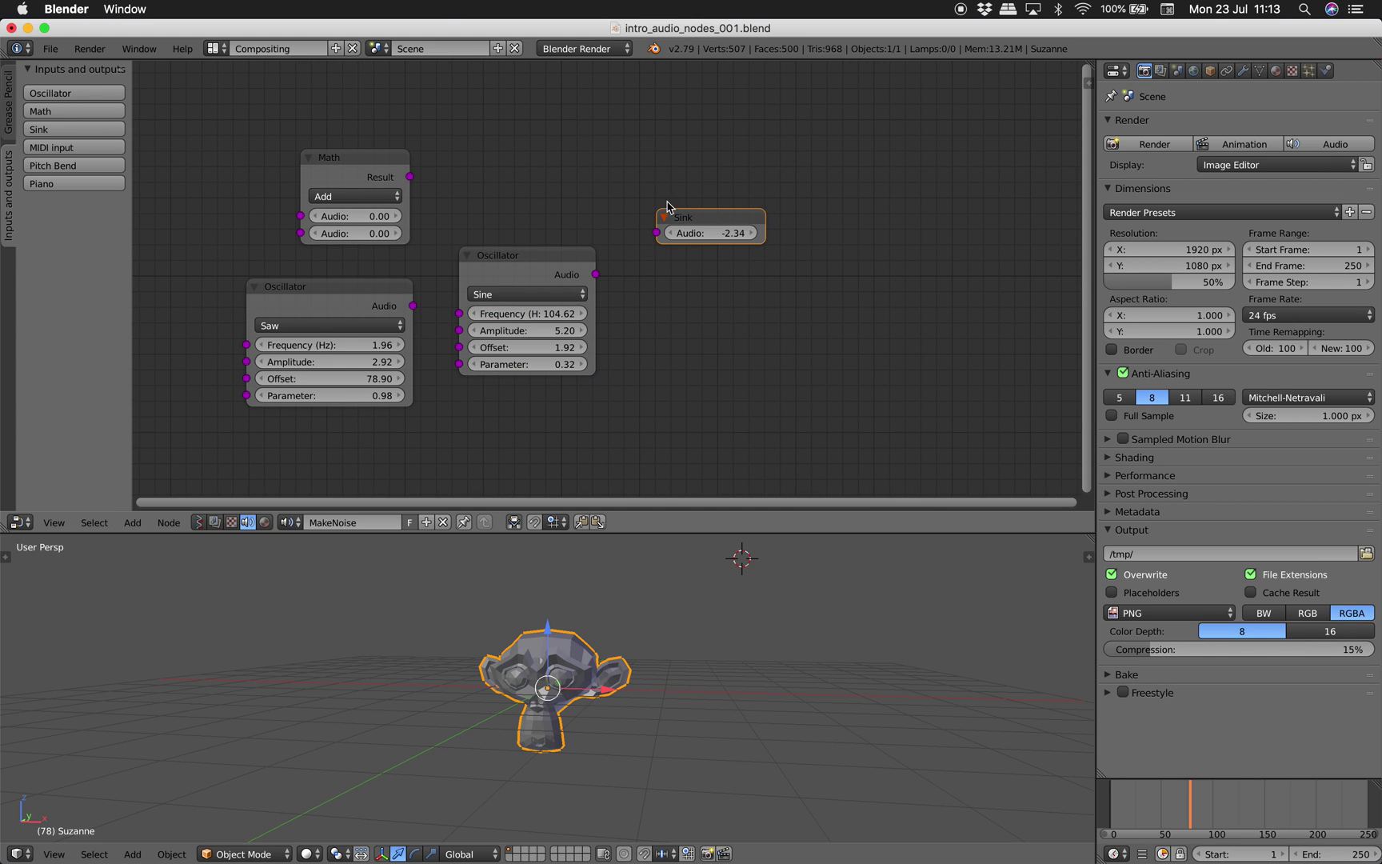
# Split the node editor side by side and create a new Sverchok node tree in the second editor, with its tool shelf hidden.
pyautogui.hscroll(3, 653, 173)
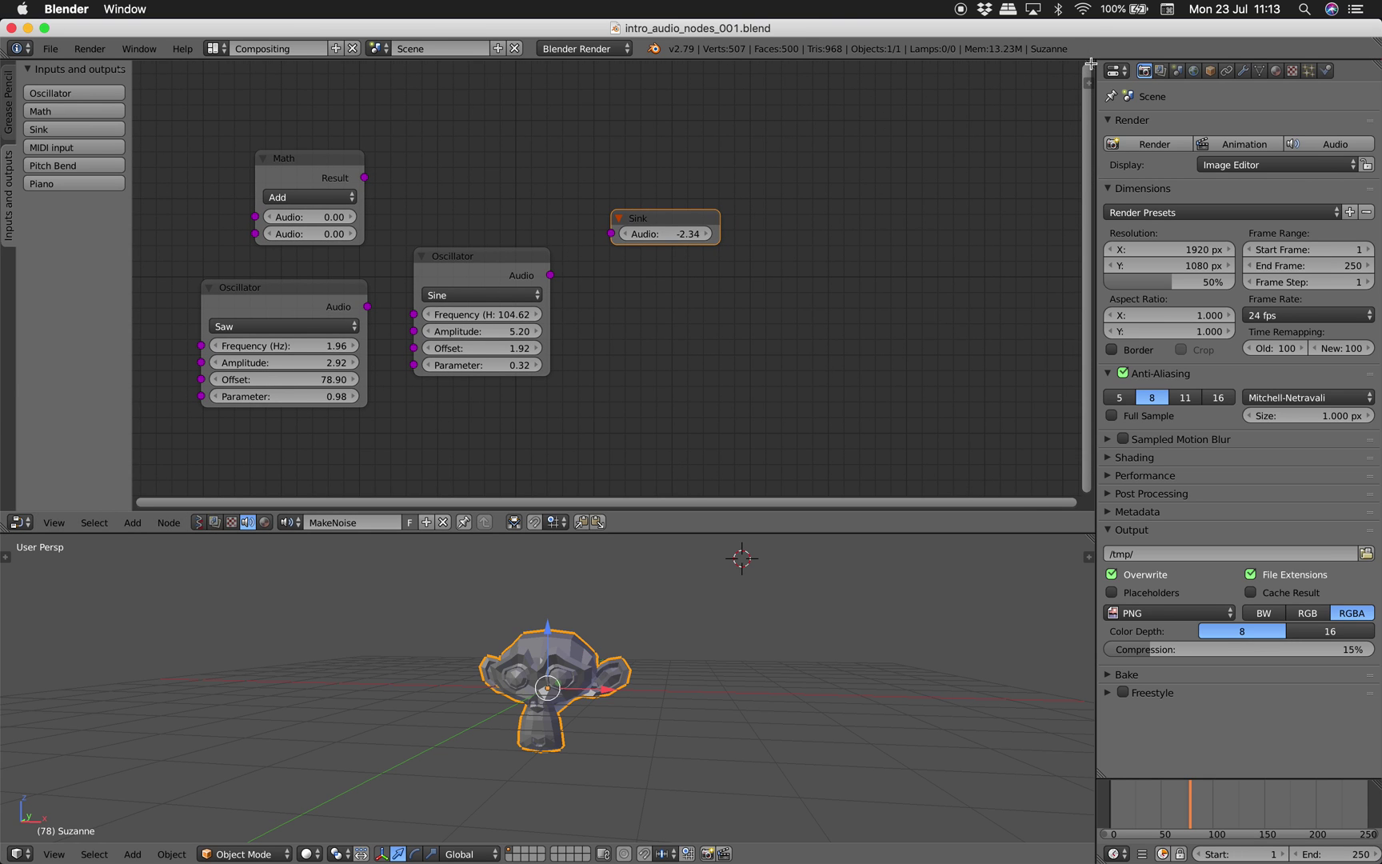
pyautogui.moveTo(1087, 63); pyautogui.dragTo(629, 72)
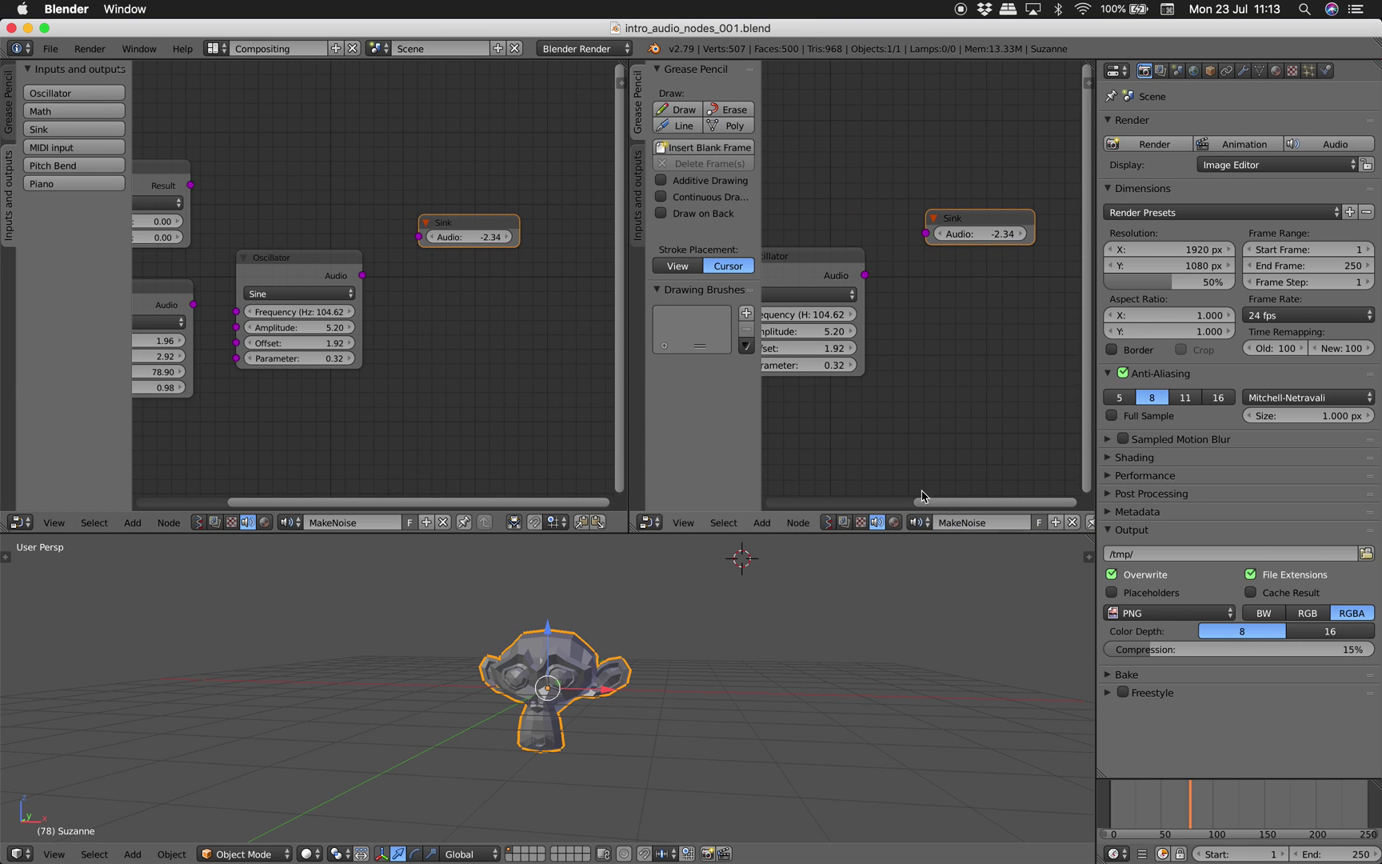
pyautogui.click(829, 521)
pyautogui.moveTo(762, 417); pyautogui.dragTo(631, 405)
pyautogui.moveTo(384, 363); pyautogui.dragTo(438, 390, button='middle')
pyautogui.hotkey('ctrl', 's')
pyautogui.click(491, 382)
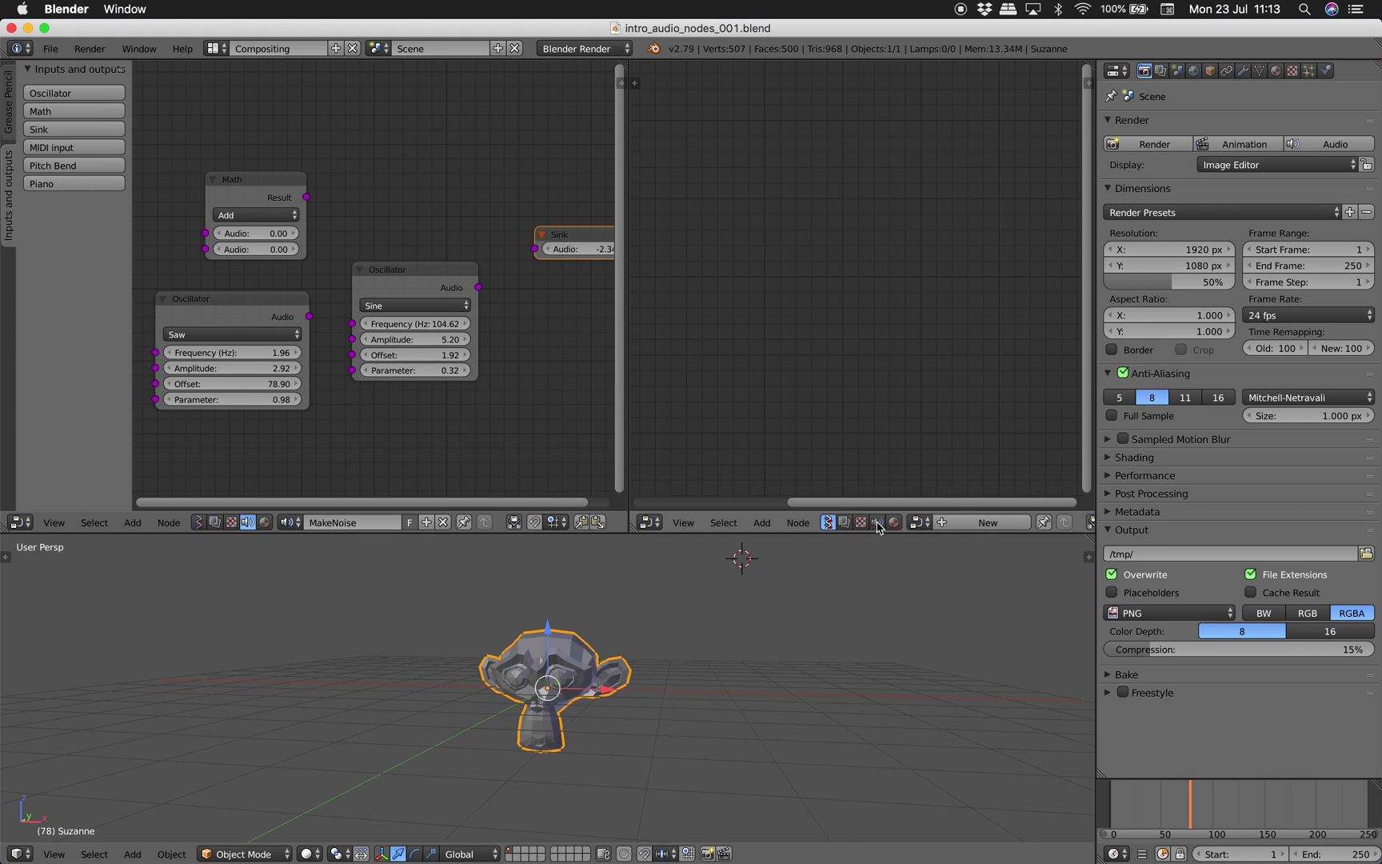
pyautogui.click(985, 522)
# Search the Sverchok nodes for "remo" and add a Node Remote (Control) node.
pyautogui.hotkey('shift', 'a')
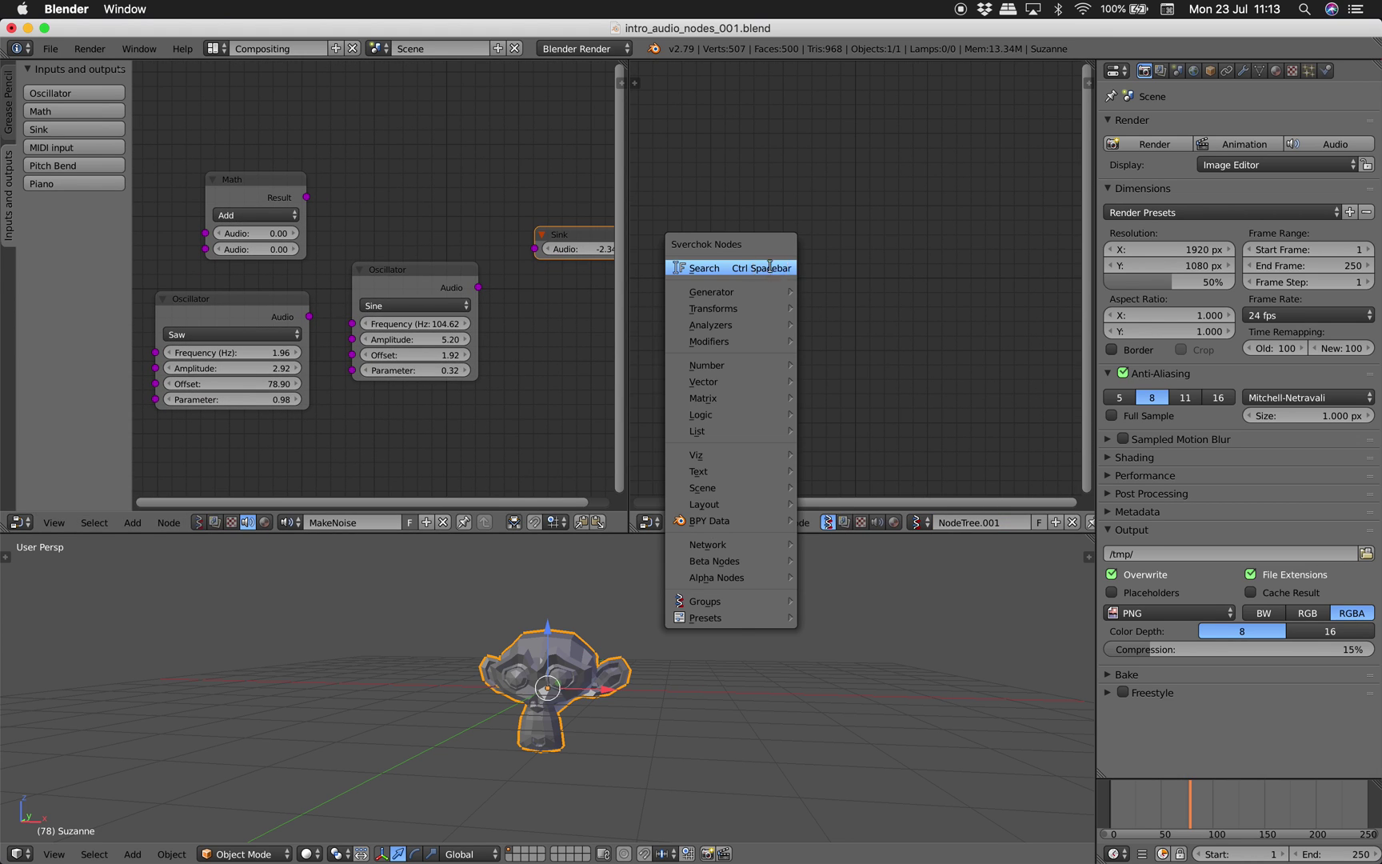
pyautogui.click(769, 267)
pyautogui.write('remo')
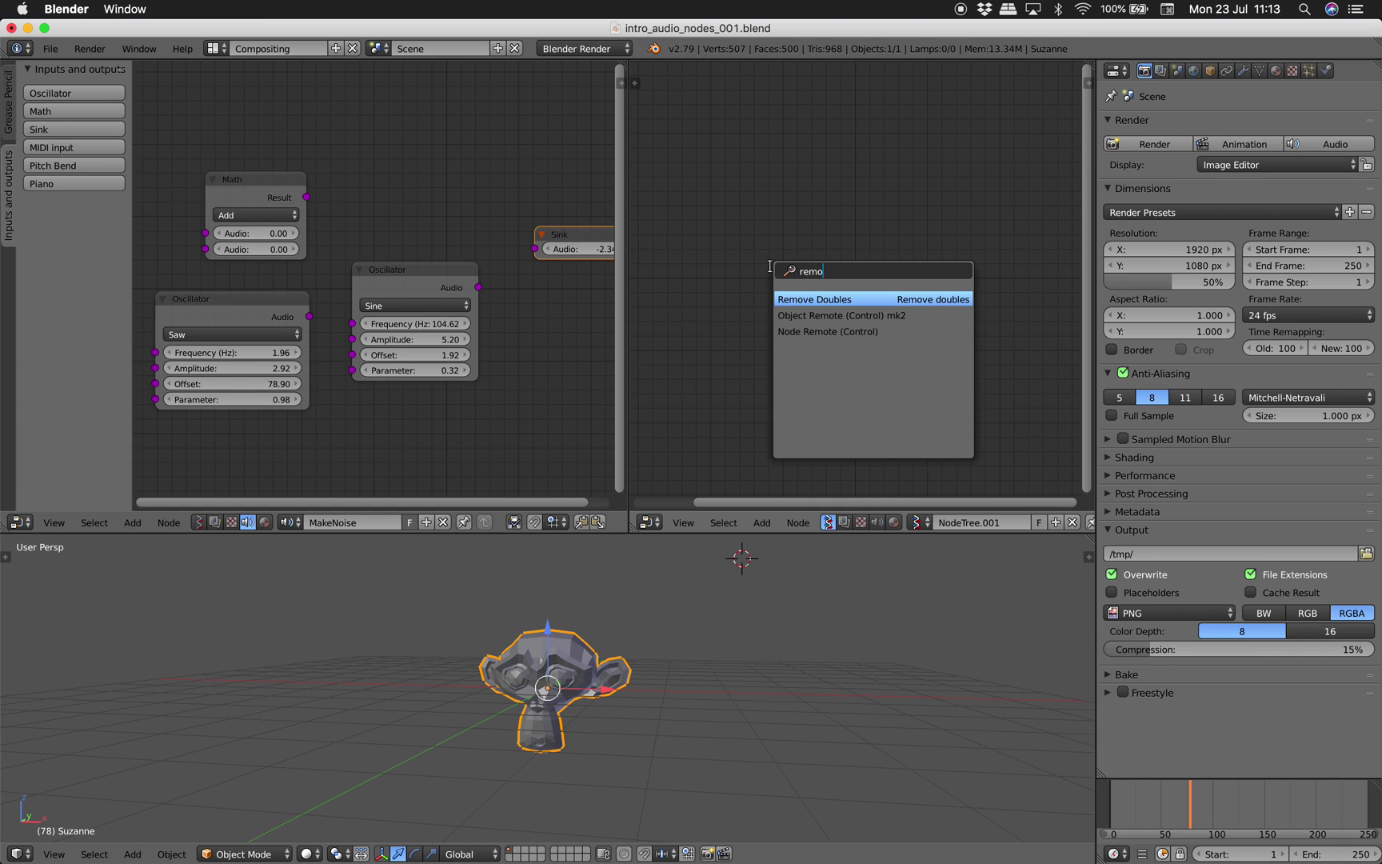
pyautogui.press('Down')
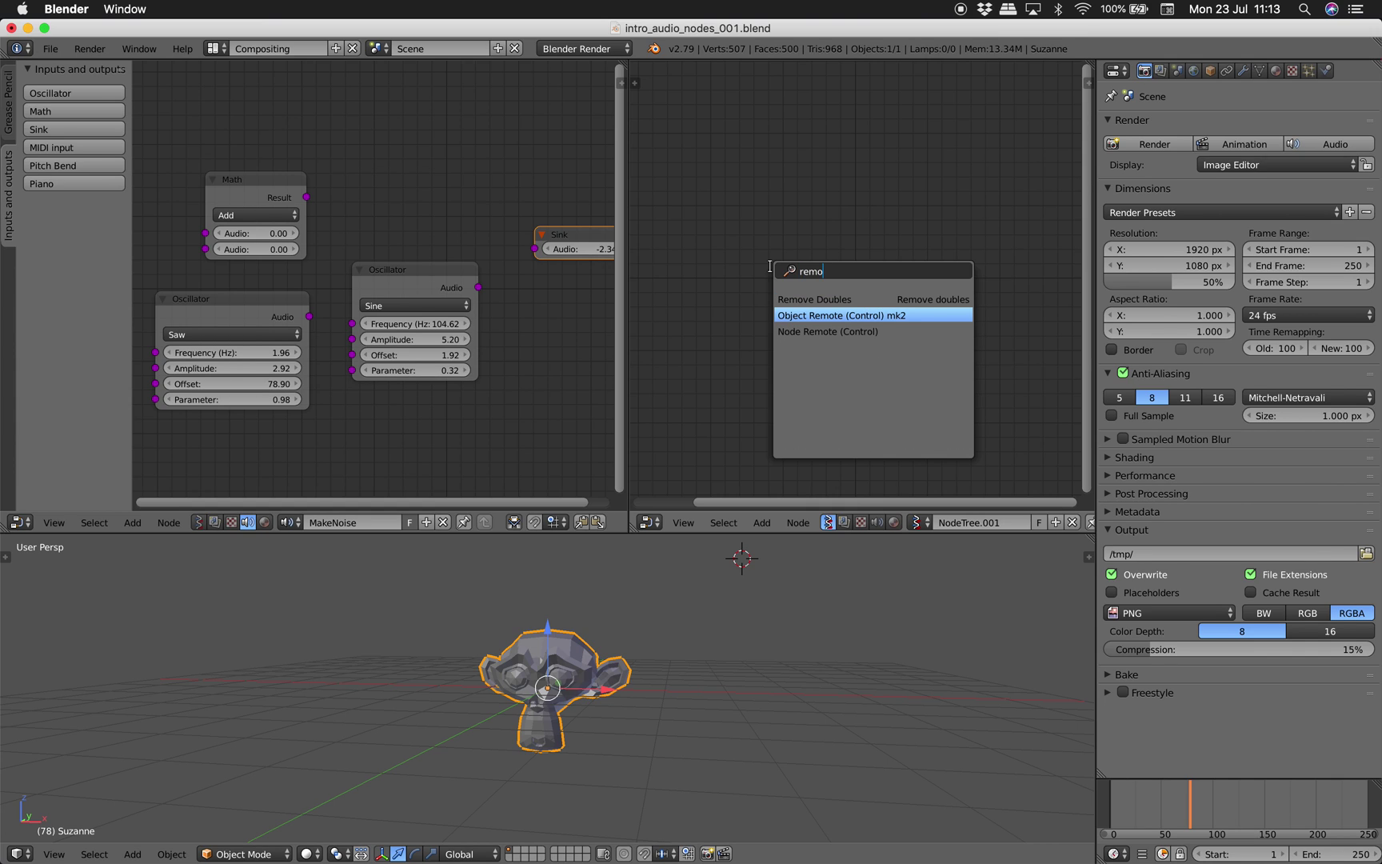
pyautogui.press('Down')
pyautogui.press('Return')
pyautogui.click(771, 266)
pyautogui.scroll(2, 760, 254)
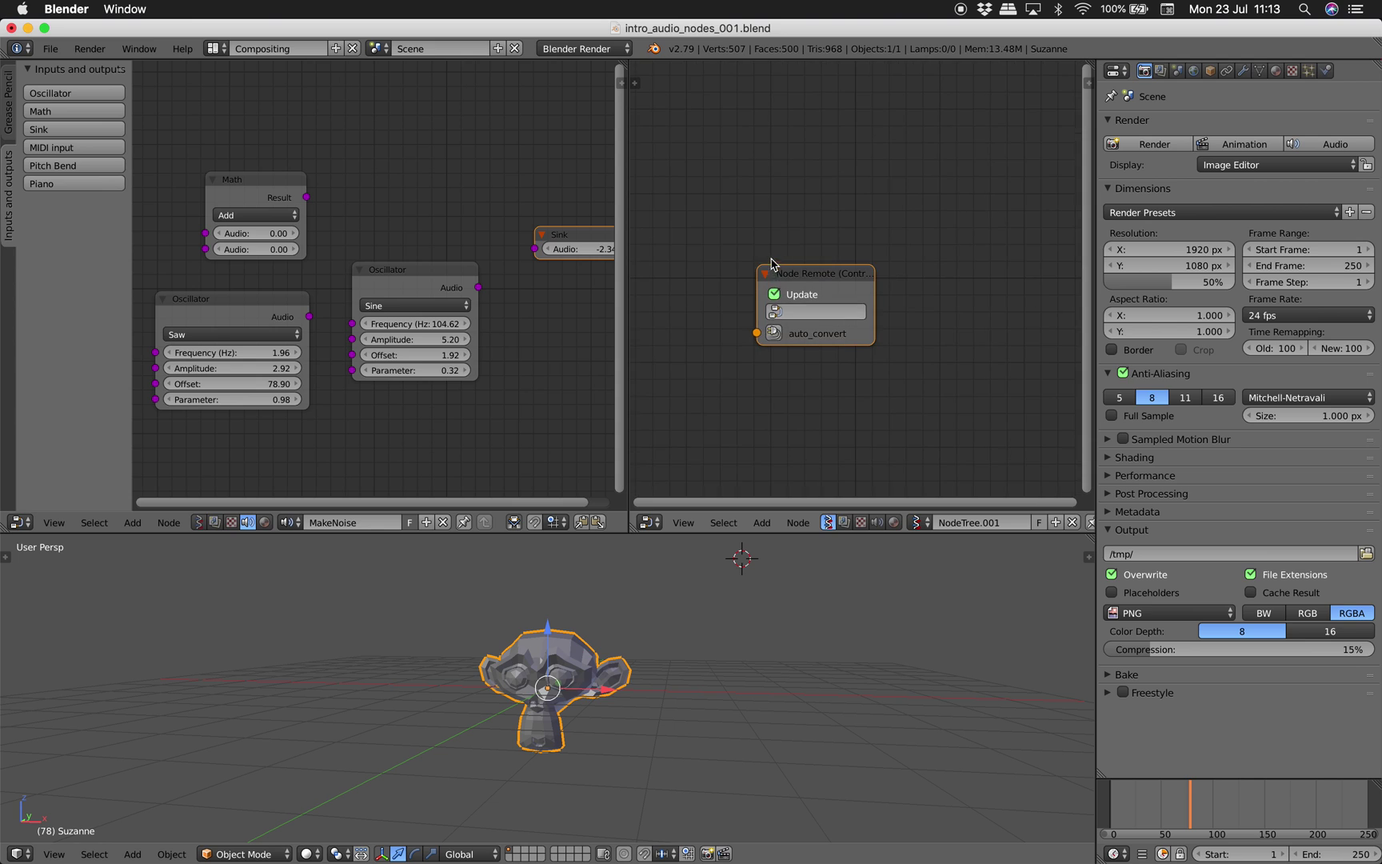
# Hide the audio node editor's tool shelf and move the Sine Oscillator up beside the Sink.
pyautogui.moveTo(735, 234); pyautogui.dragTo(767, 220, button='middle')
pyautogui.moveTo(567, 185); pyautogui.dragTo(543, 180, button='middle')
pyautogui.press('t')
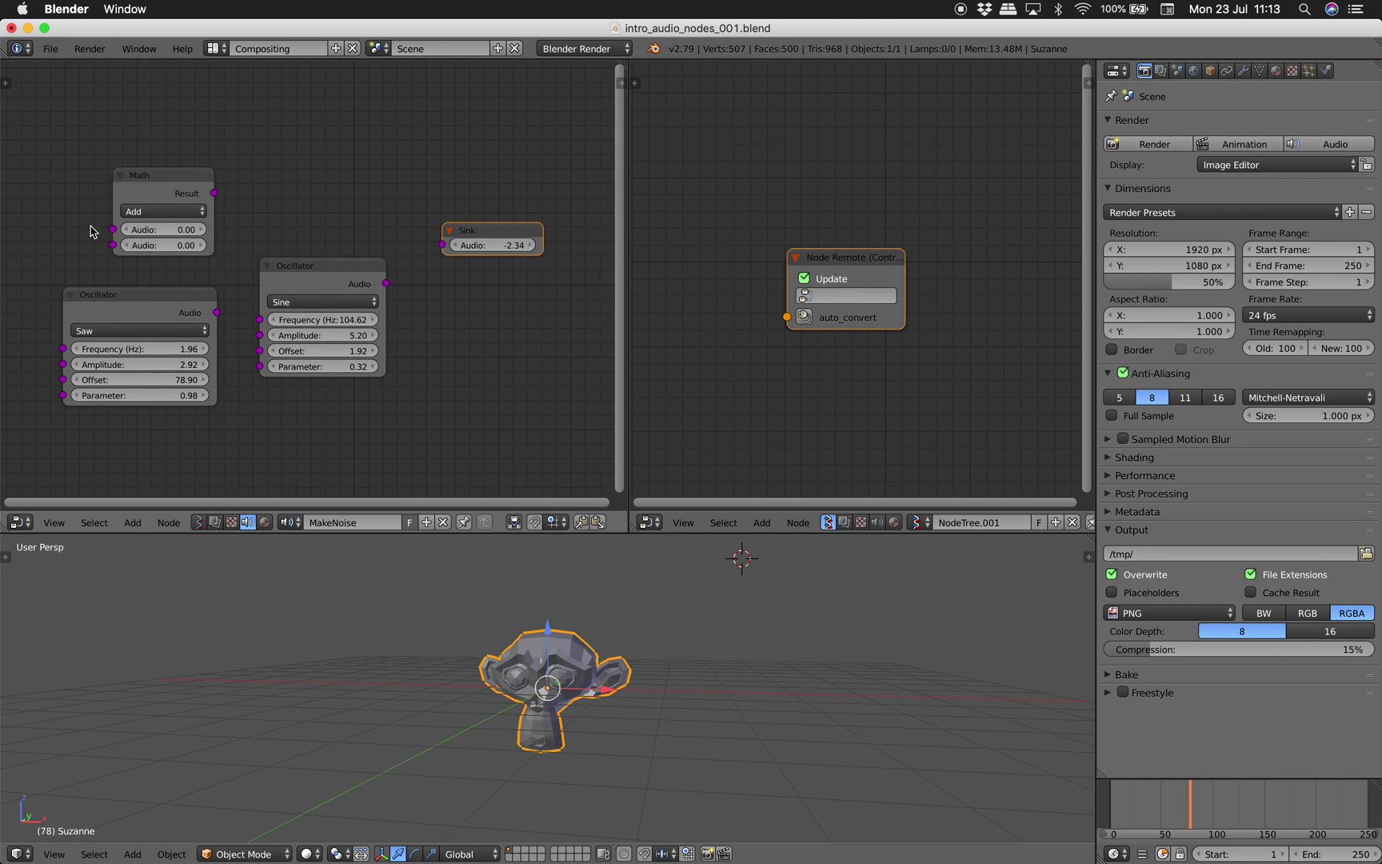
pyautogui.scroll(1, 396, 234)
pyautogui.moveTo(359, 261); pyautogui.dragTo(374, 217)
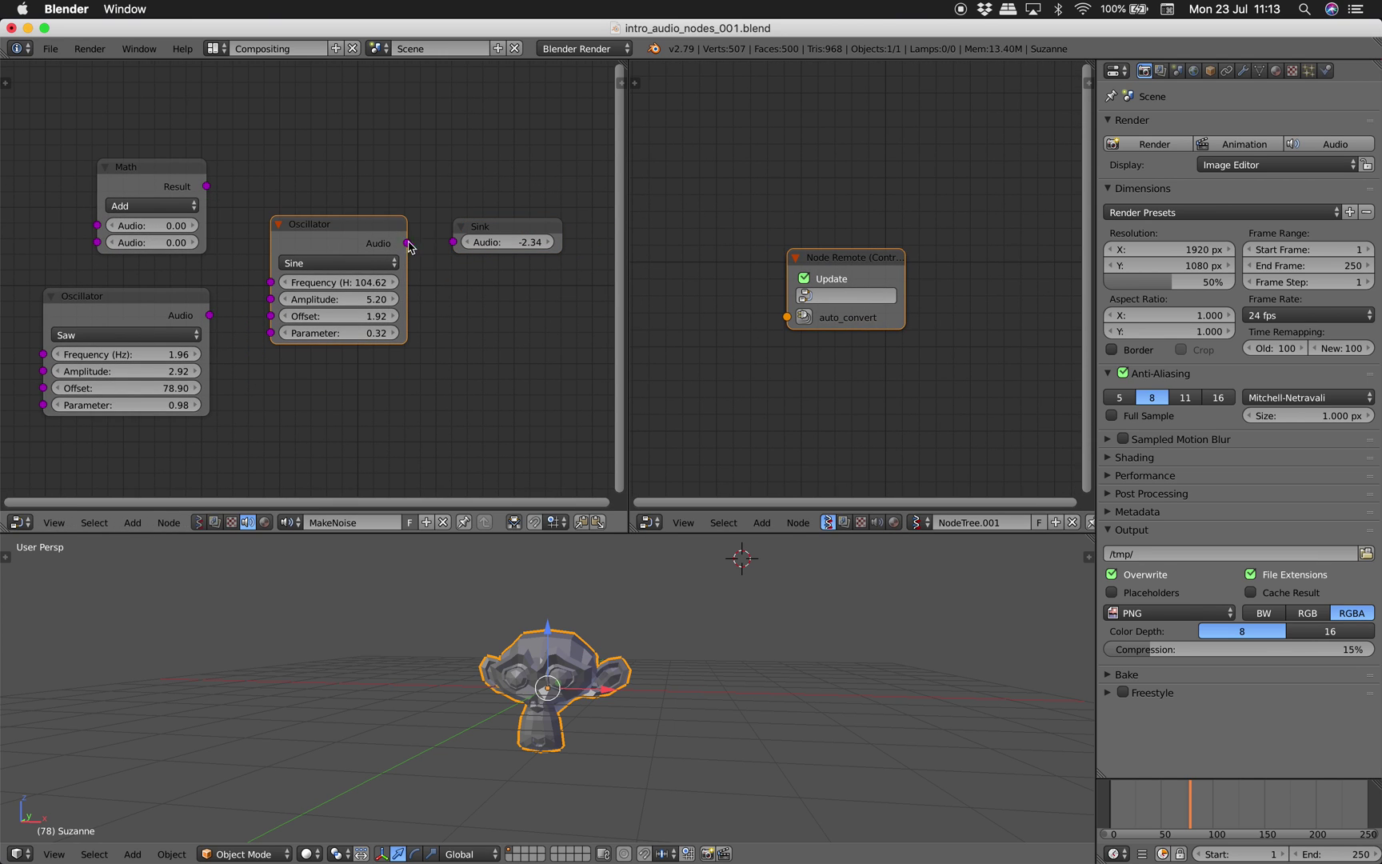
# Target the Node Remote at the MakeNoise tree, its Oscillator node and the Frequency (Hz) input.
pyautogui.click(830, 293)
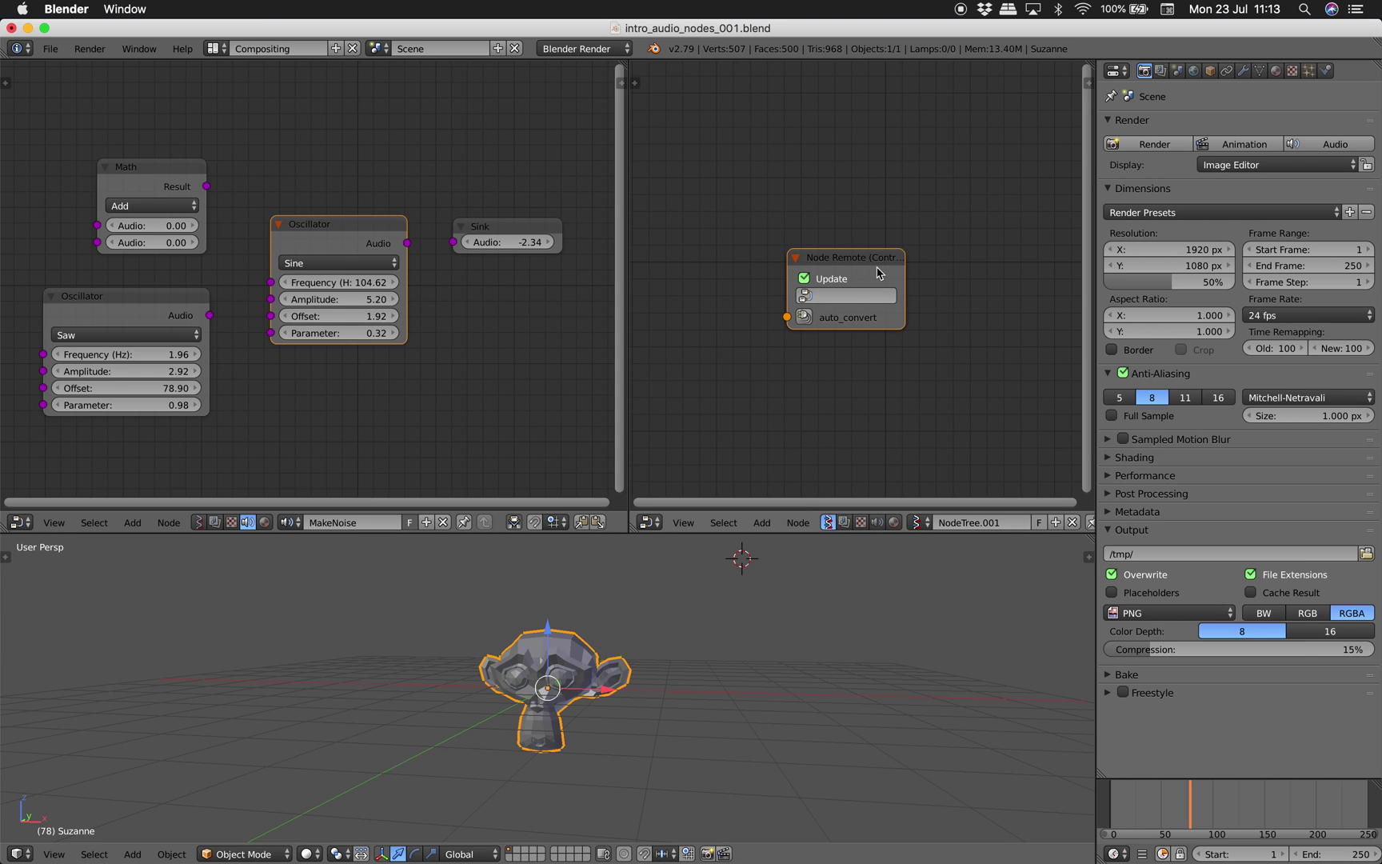
pyautogui.click(887, 293)
pyautogui.click(867, 318)
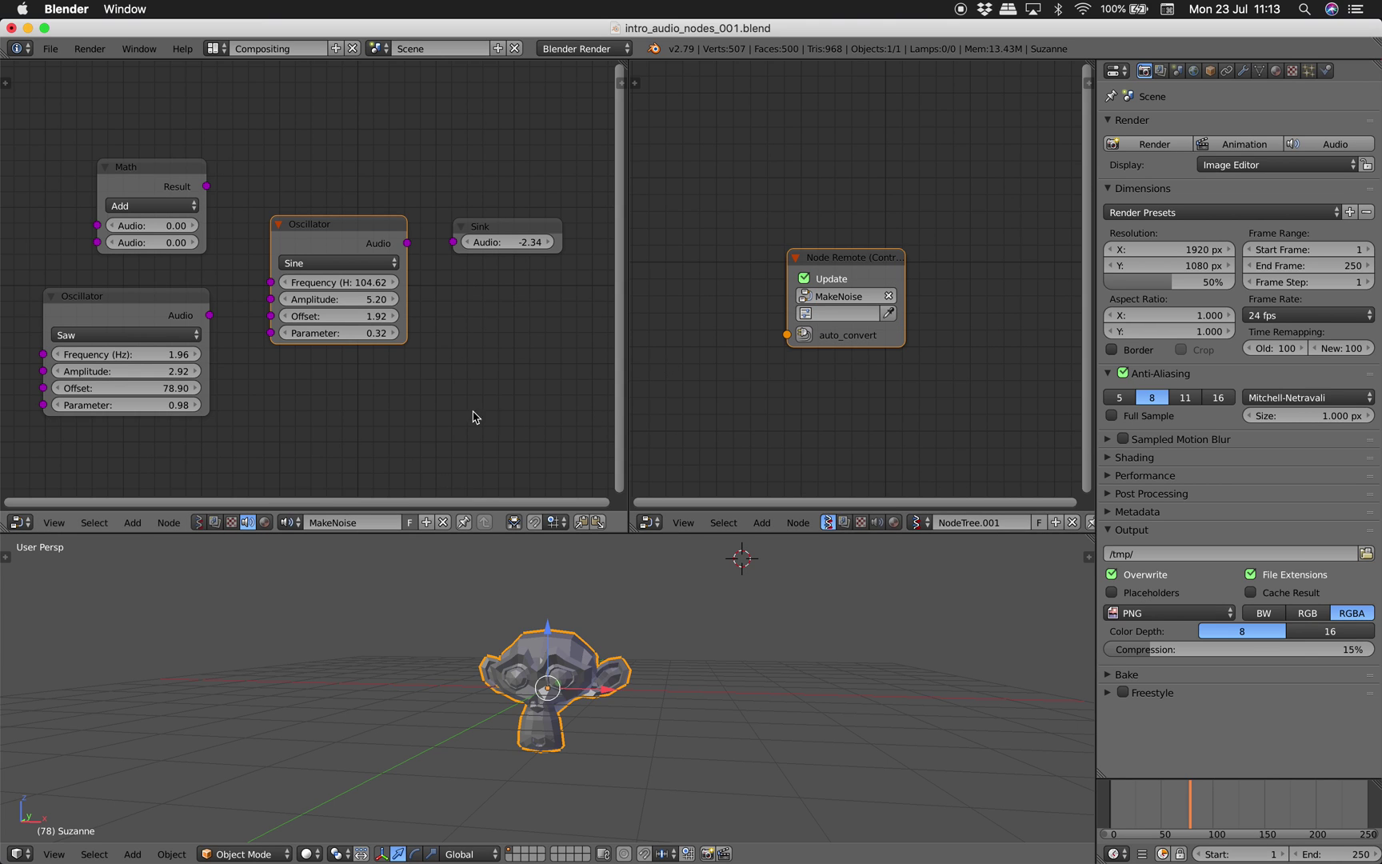
pyautogui.click(842, 313)
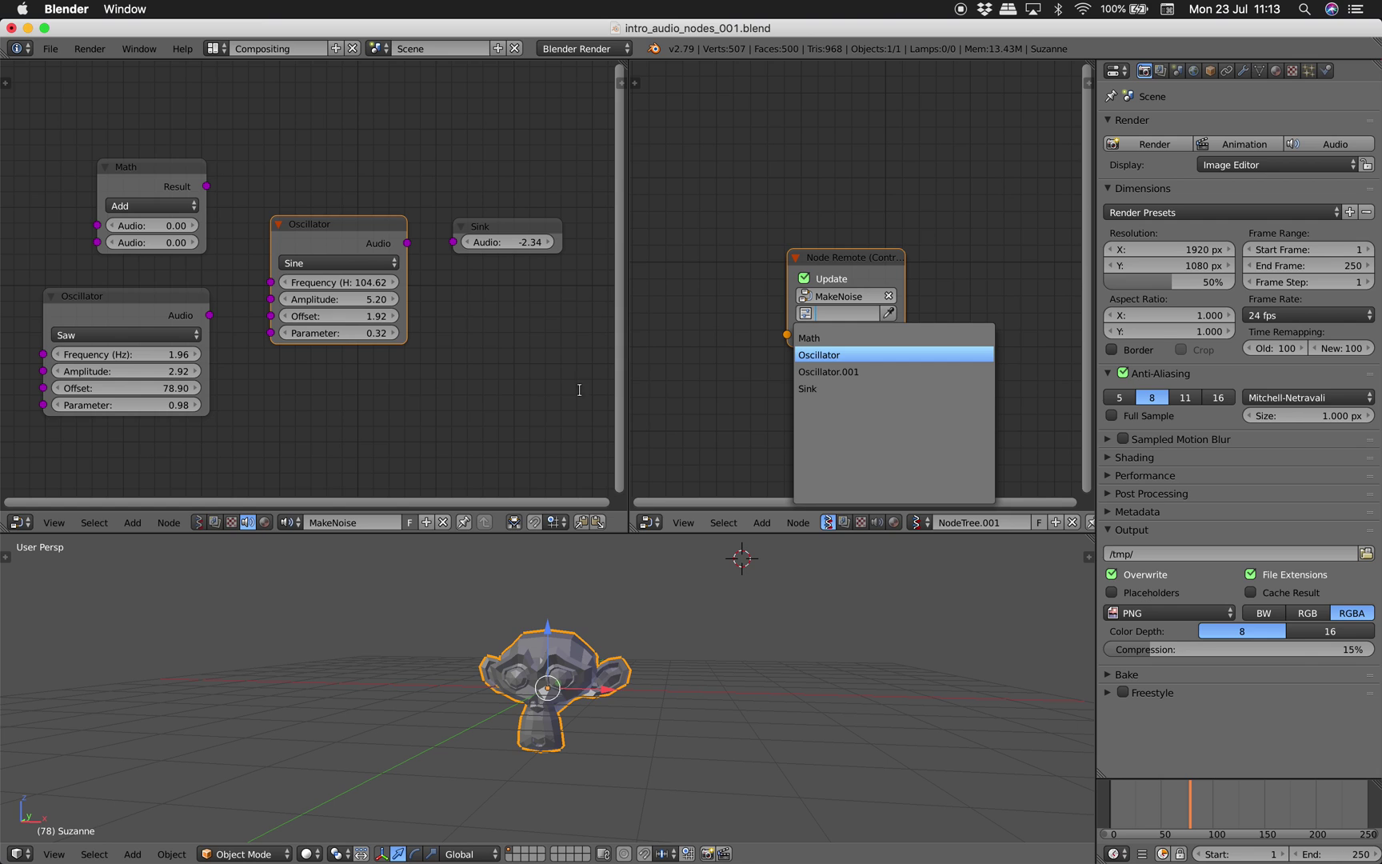
pyautogui.click(838, 356)
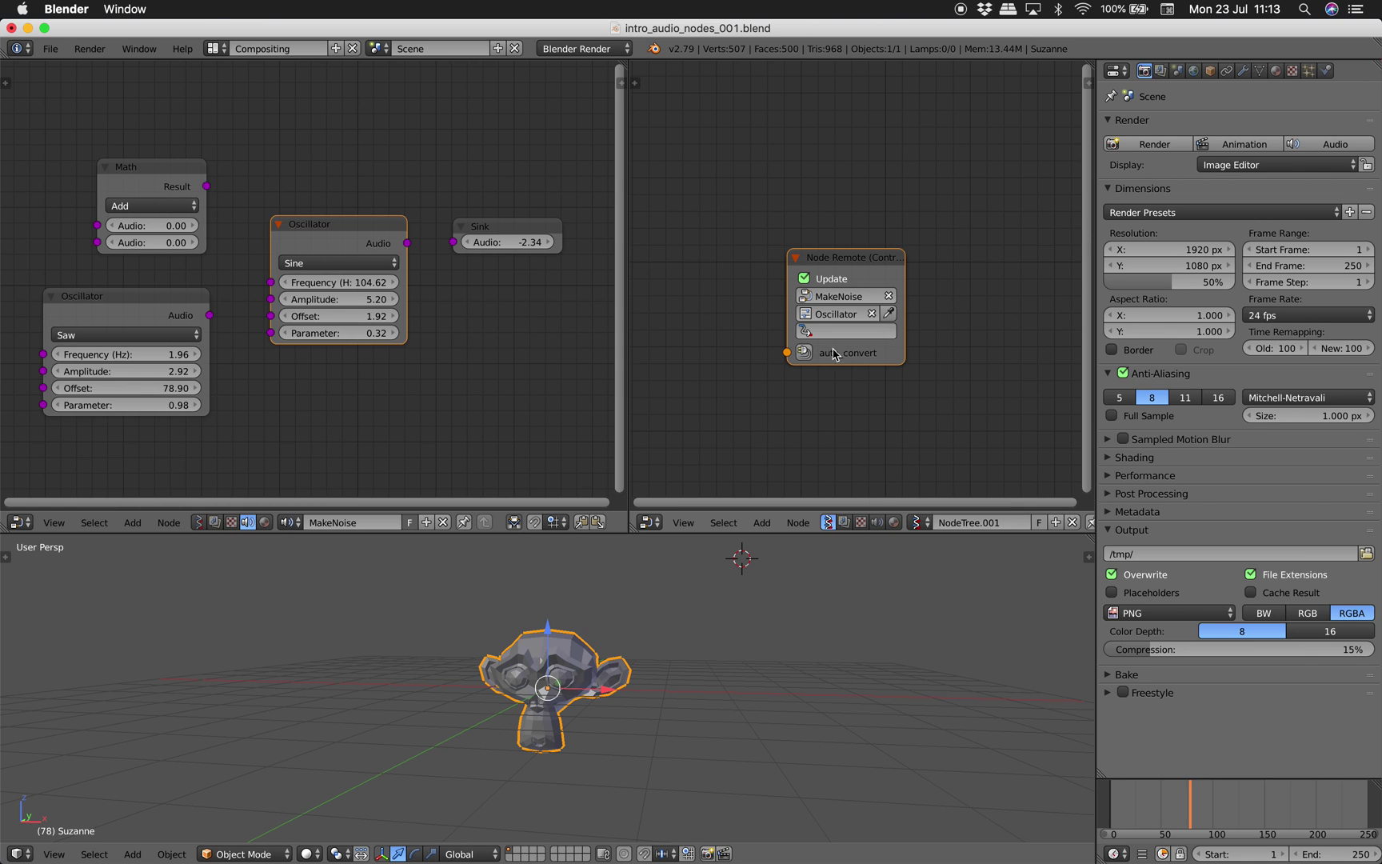
pyautogui.click(844, 330)
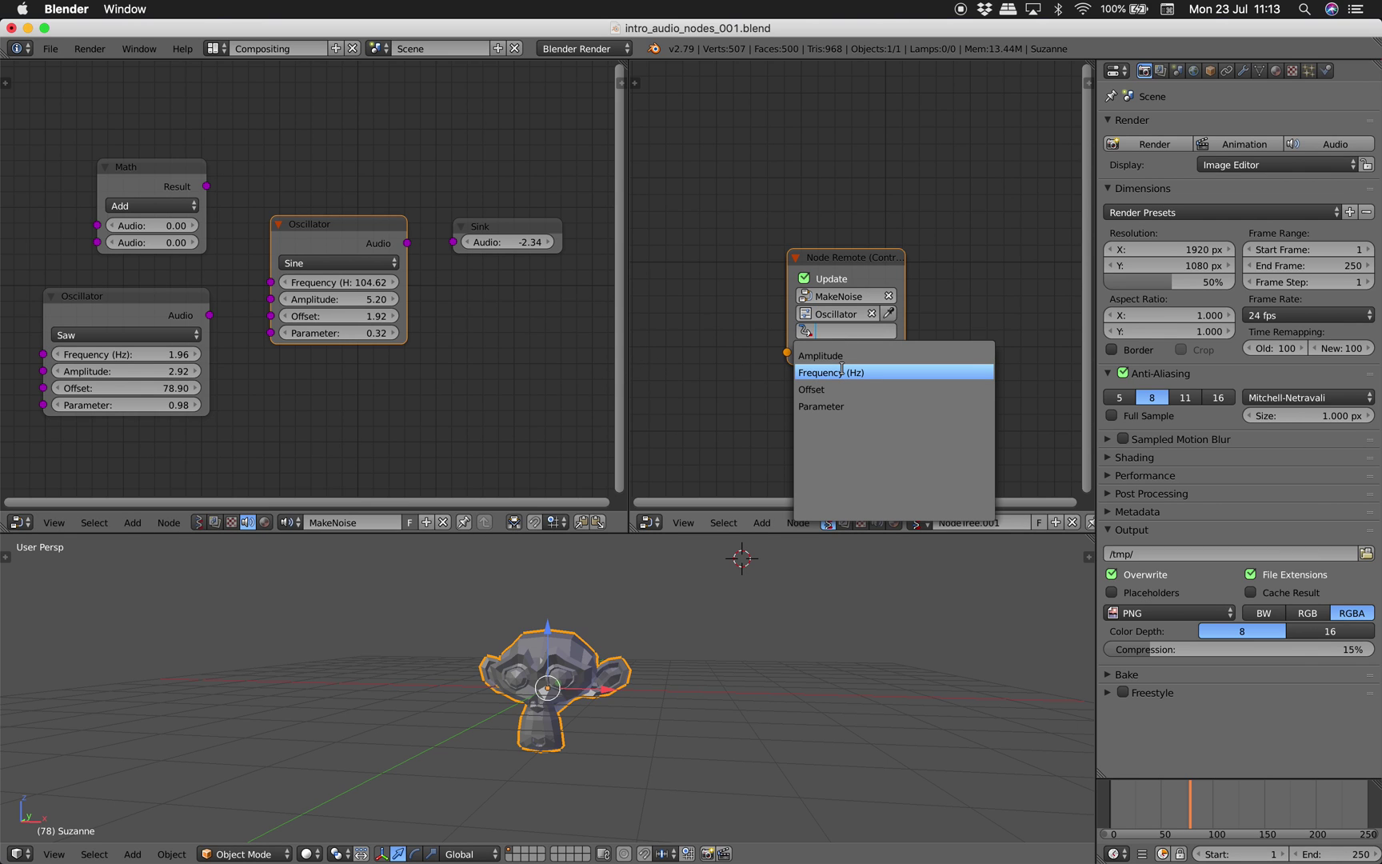
pyautogui.click(841, 369)
# Search the Sverchok nodes for "float" and place an A Number node beside the Node Remote.
pyautogui.moveTo(780, 368); pyautogui.dragTo(836, 357, button='middle')
pyautogui.hotkey('shift', 'a')
pyautogui.click(738, 306)
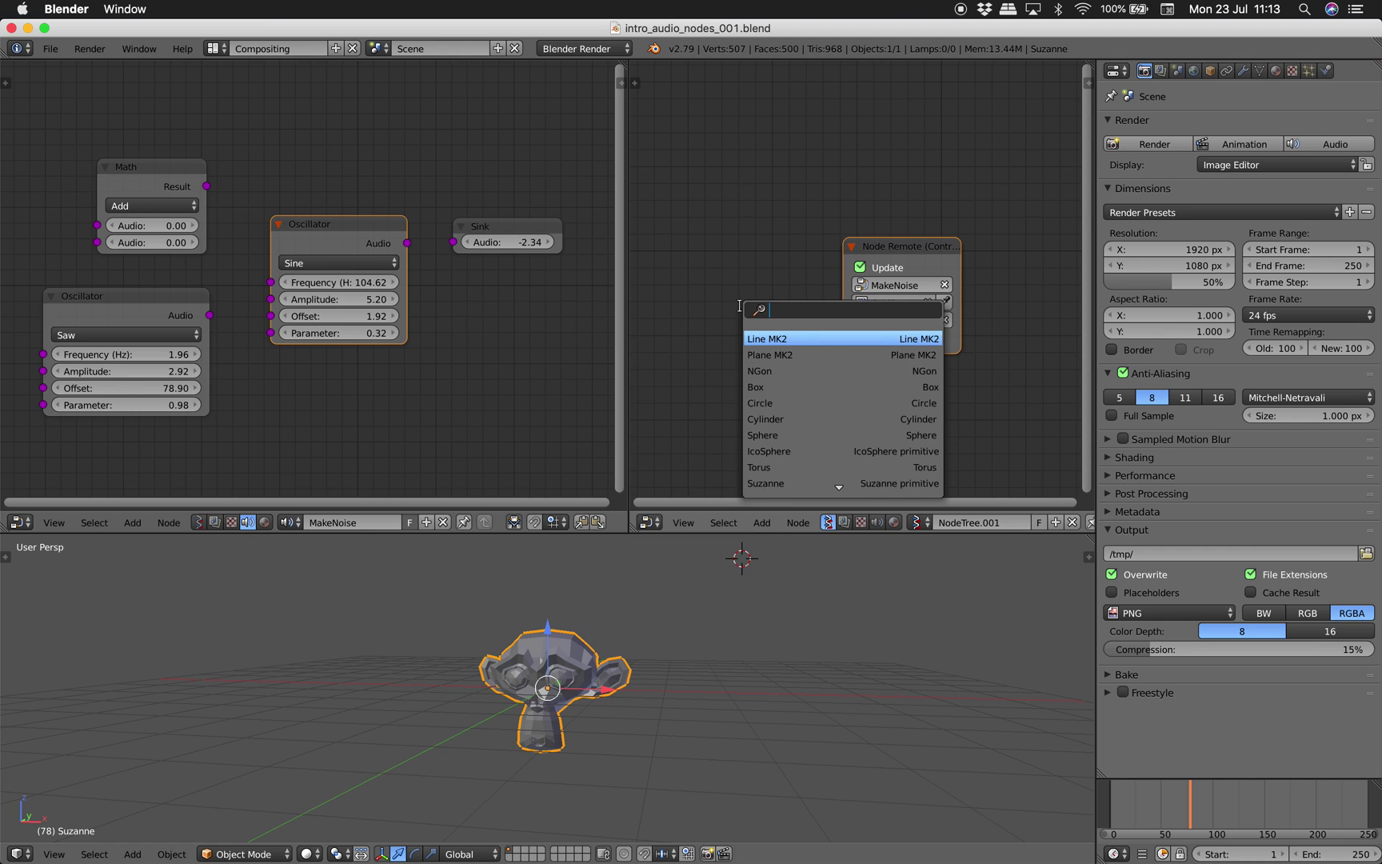
pyautogui.write('f')
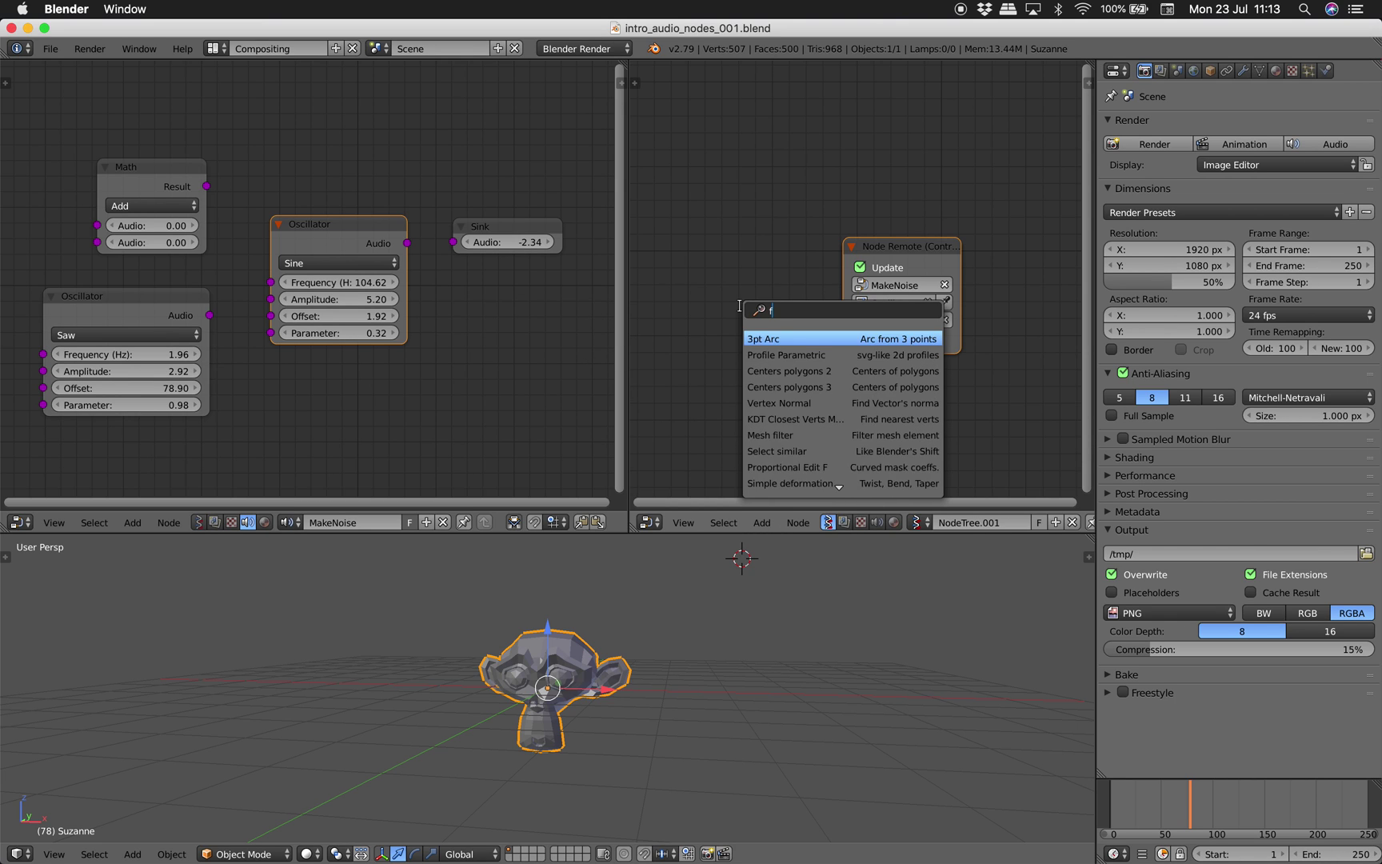
pyautogui.write('loat')
pyautogui.press('Return')
pyautogui.click(639, 290)
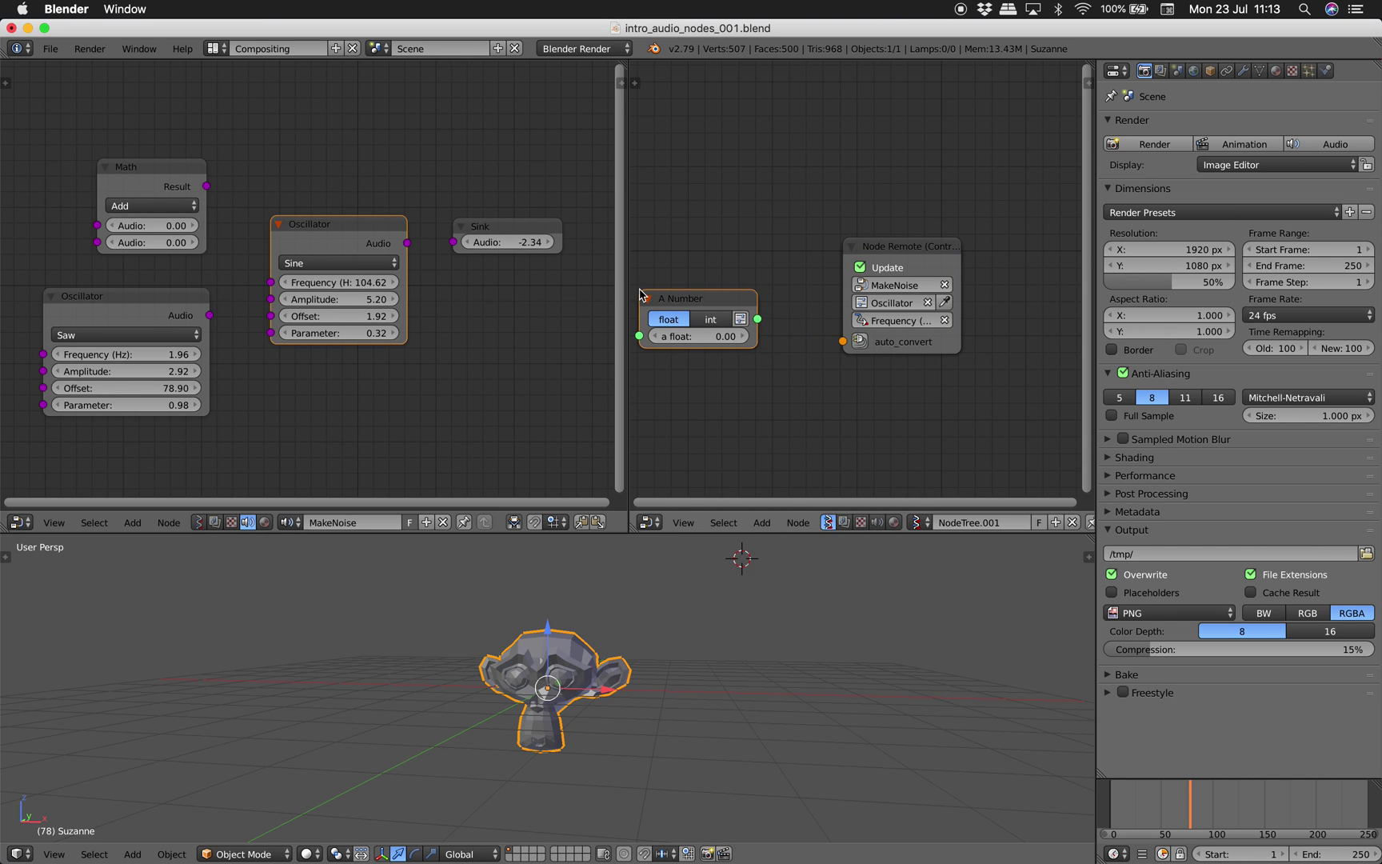
# Search for "random n" and place a Random Num Gen node below the A Number node.
pyautogui.hotkey('shift', 'a')
pyautogui.click(763, 392)
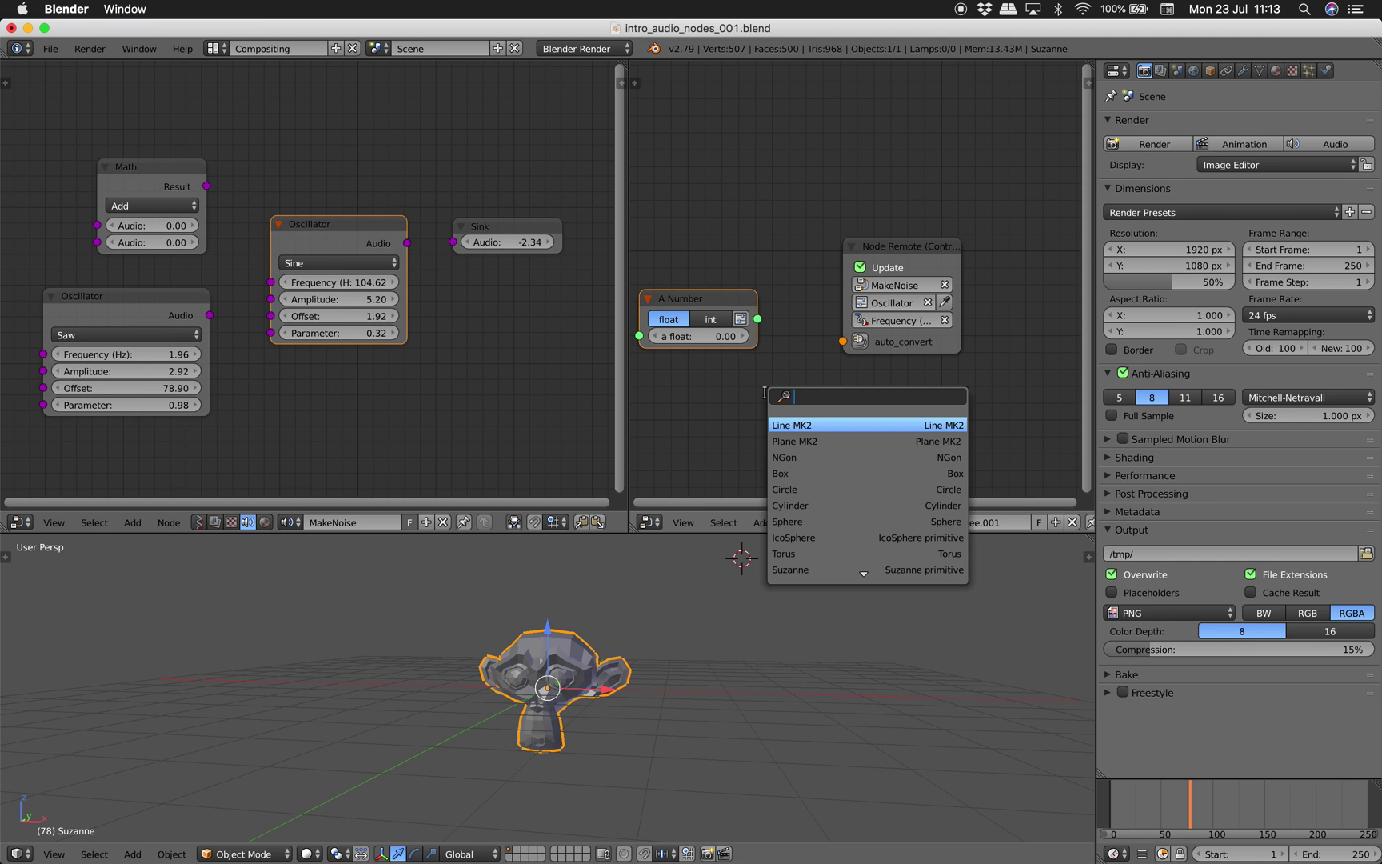
pyautogui.write('random n')
pyautogui.press('Return')
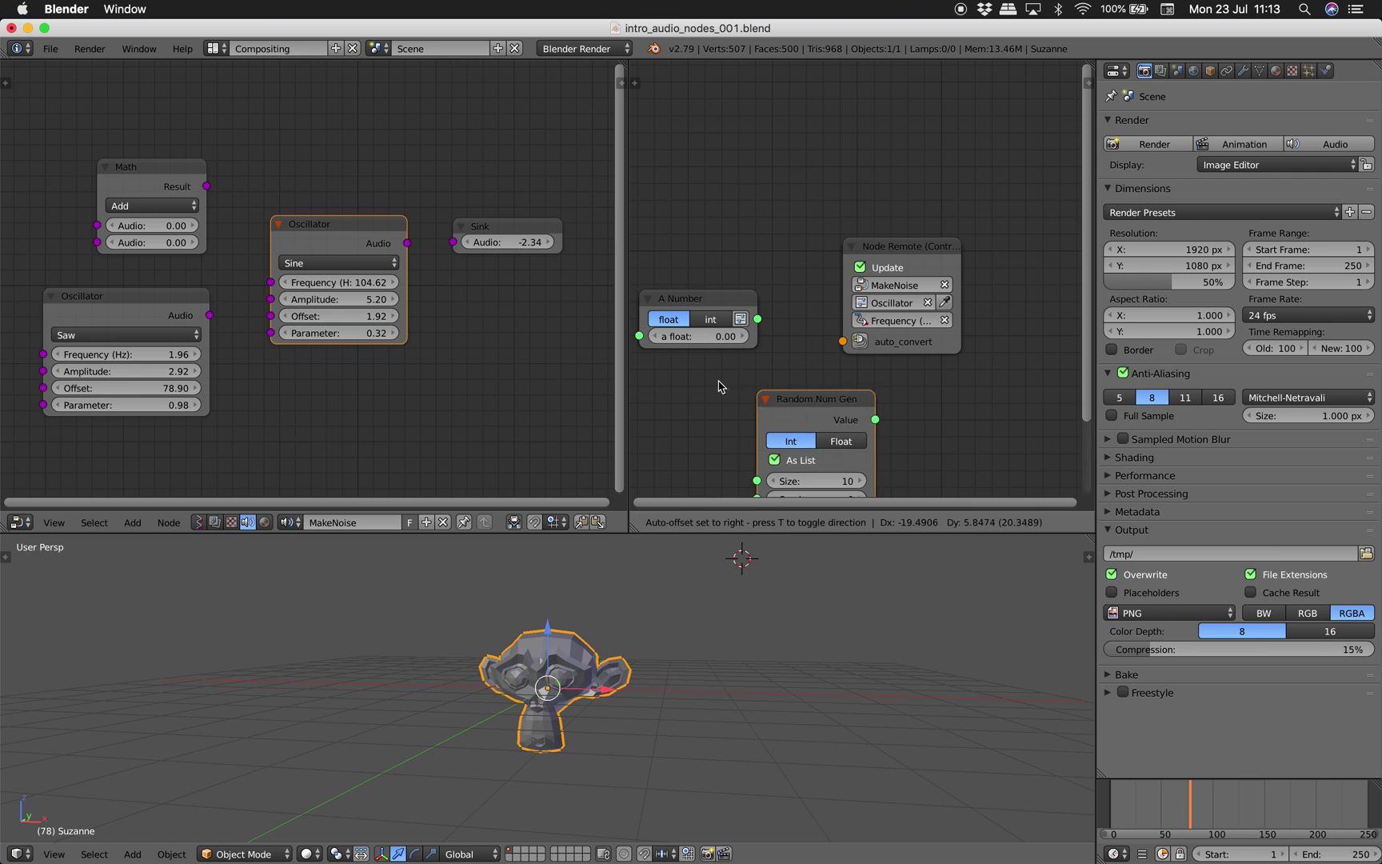
pyautogui.click(671, 386)
pyautogui.moveTo(683, 363); pyautogui.dragTo(694, 311, button='middle')
# Connect the A Number output to the Node Remote's auto_convert input and set the float to 63.48.
pyautogui.moveTo(709, 249); pyautogui.dragTo(853, 291)
pyautogui.moveTo(917, 293); pyautogui.dragTo(947, 303)
pyautogui.moveTo(750, 280); pyautogui.dragTo(839, 280)
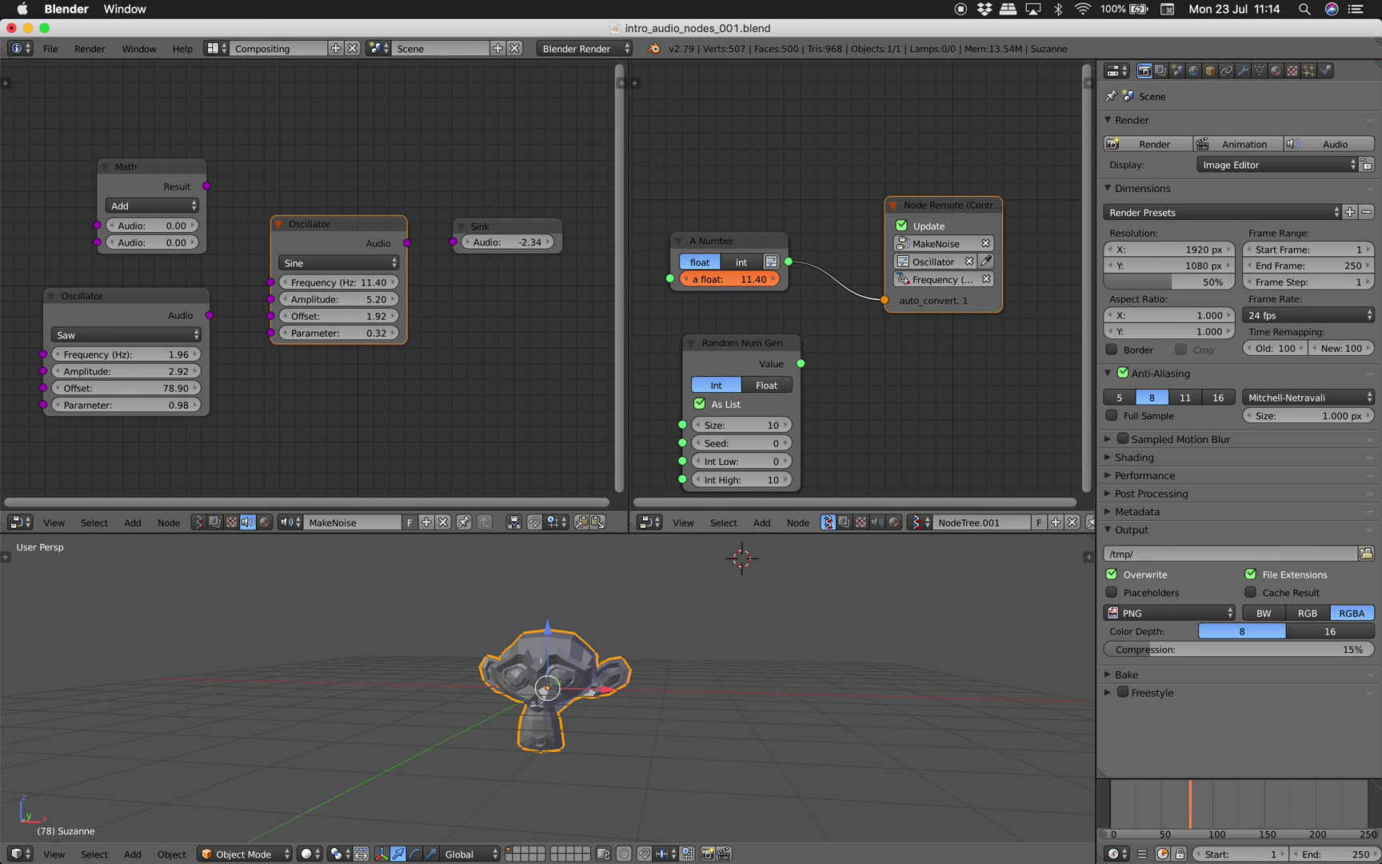
pyautogui.moveTo(732, 279); pyautogui.dragTo(596, 295)
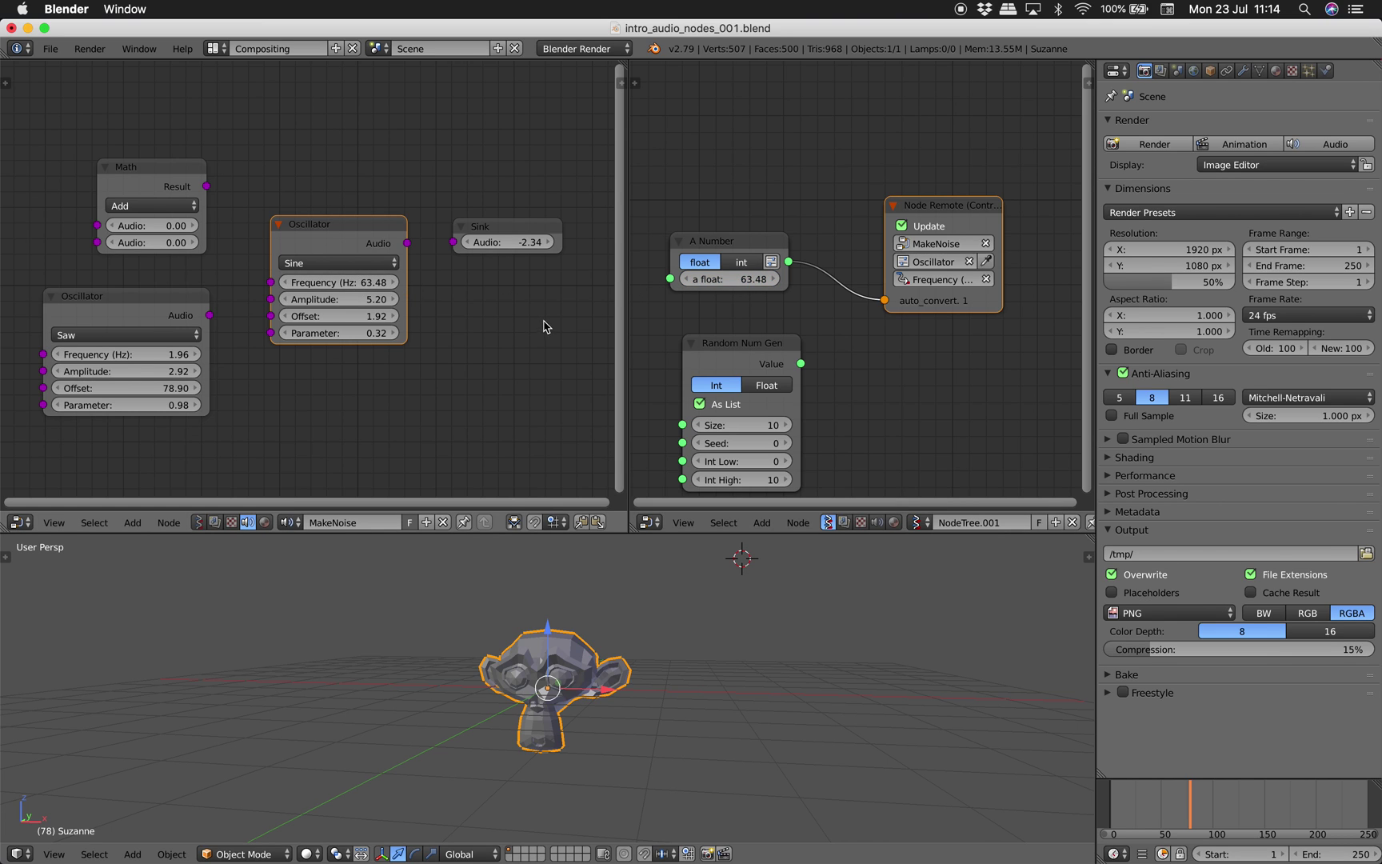
# Connect the Sine Oscillator's Audio output to the Sink and raise the A Number float to 118.86.
pyautogui.moveTo(407, 242); pyautogui.dragTo(454, 241)
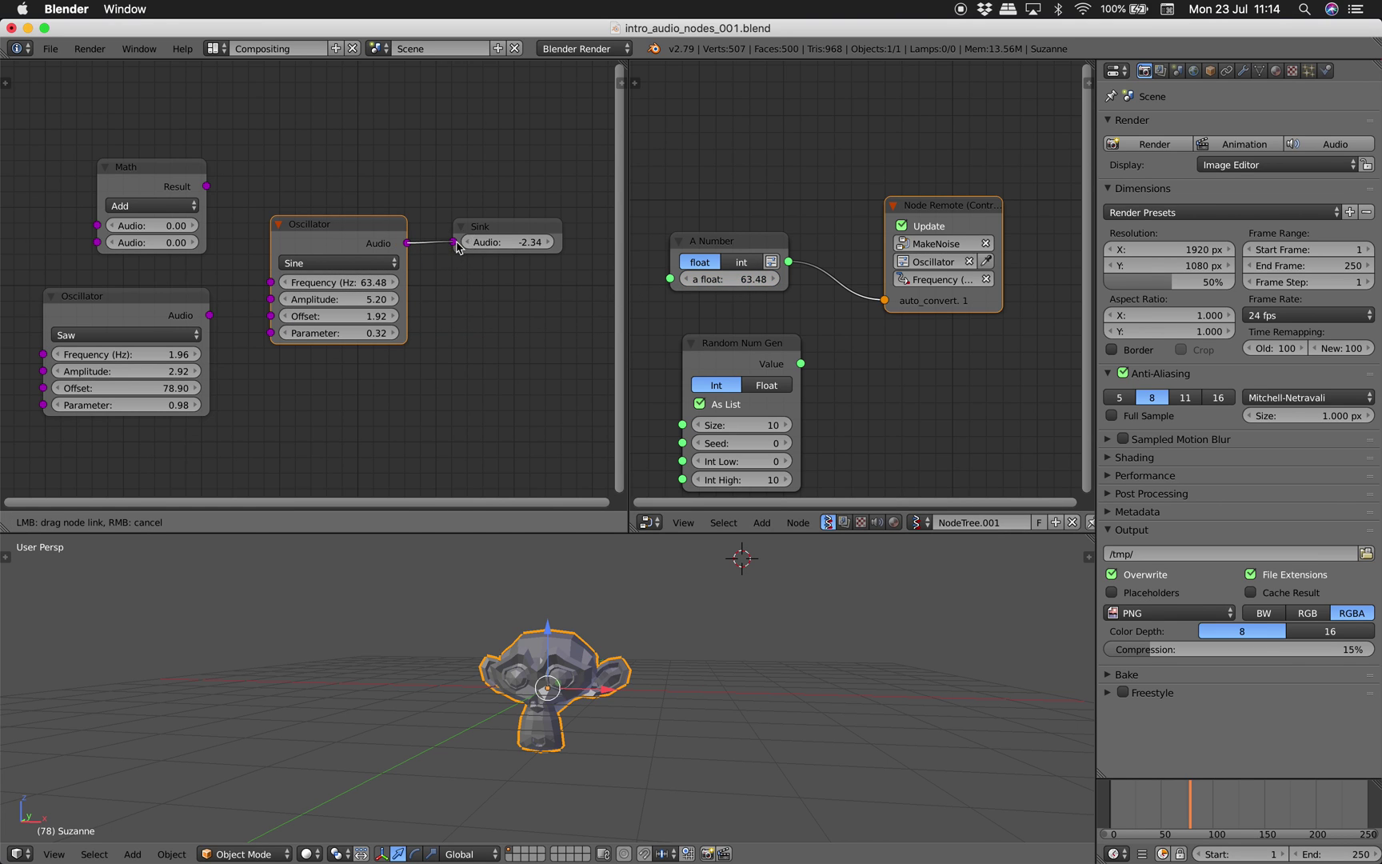
pyautogui.moveTo(768, 279); pyautogui.dragTo(863, 279)
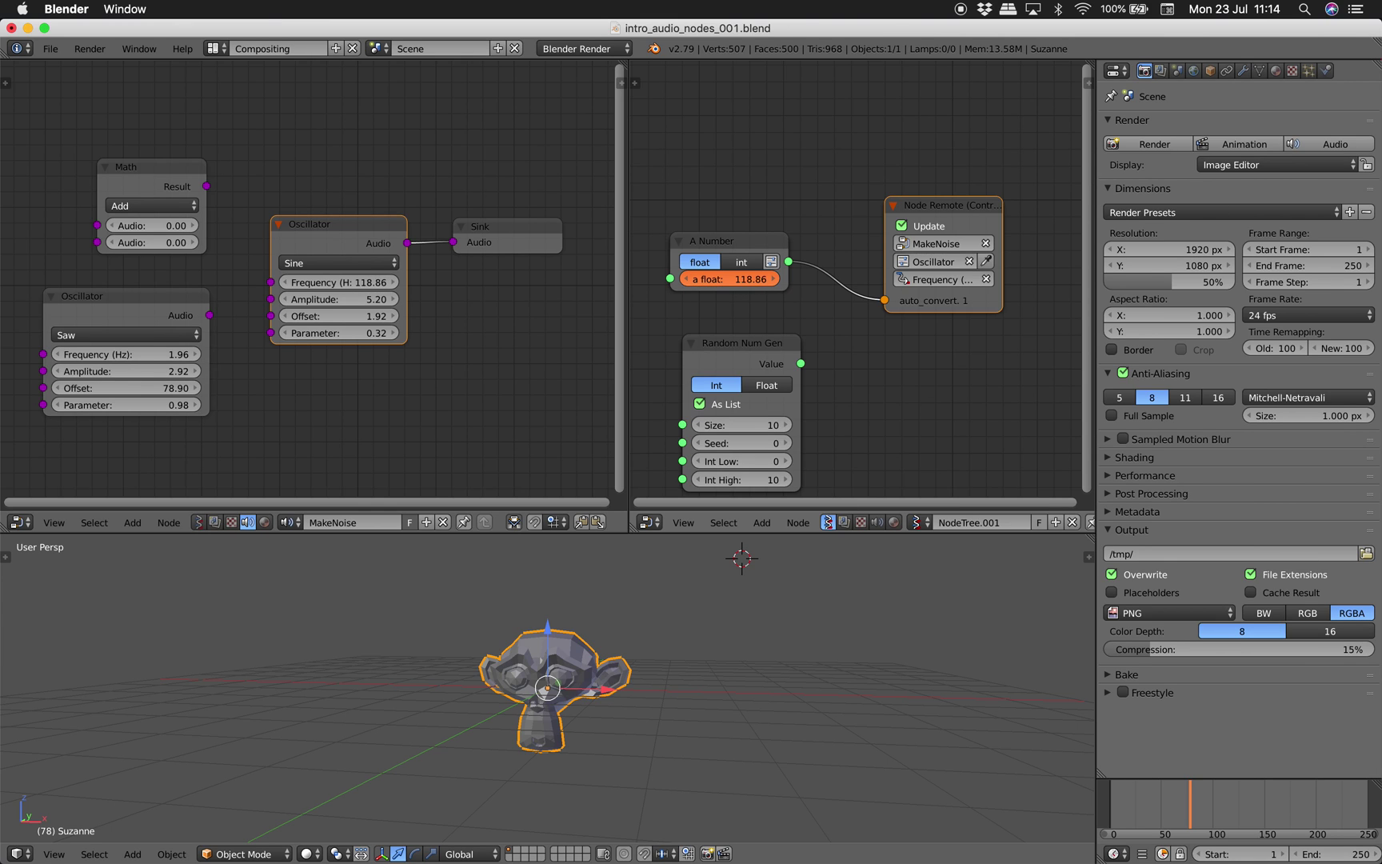
# Lower the A Number float to 92.10 and move the Random Num Gen node closer beneath the A Number node.
pyautogui.moveTo(724, 279)
pyautogui.mouseDown()
pyautogui.moveTo(739, 285)
pyautogui.moveTo(719, 279)
pyautogui.mouseUp()
pyautogui.scroll(1, 402, 220)
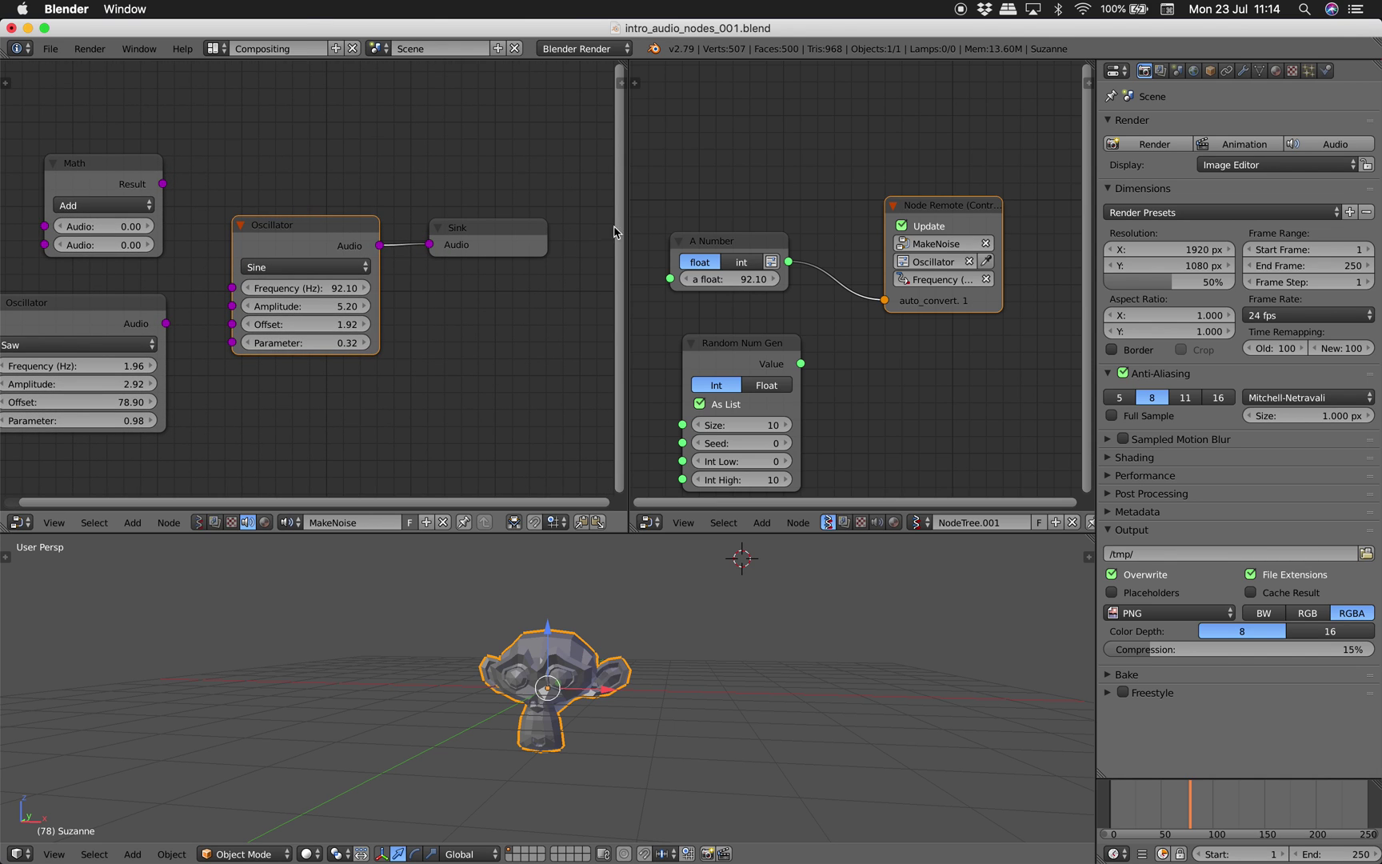
pyautogui.moveTo(629, 185); pyautogui.dragTo(583, 186)
pyautogui.moveTo(707, 315); pyautogui.dragTo(685, 294, button='middle')
pyautogui.moveTo(710, 326); pyautogui.dragTo(695, 304)
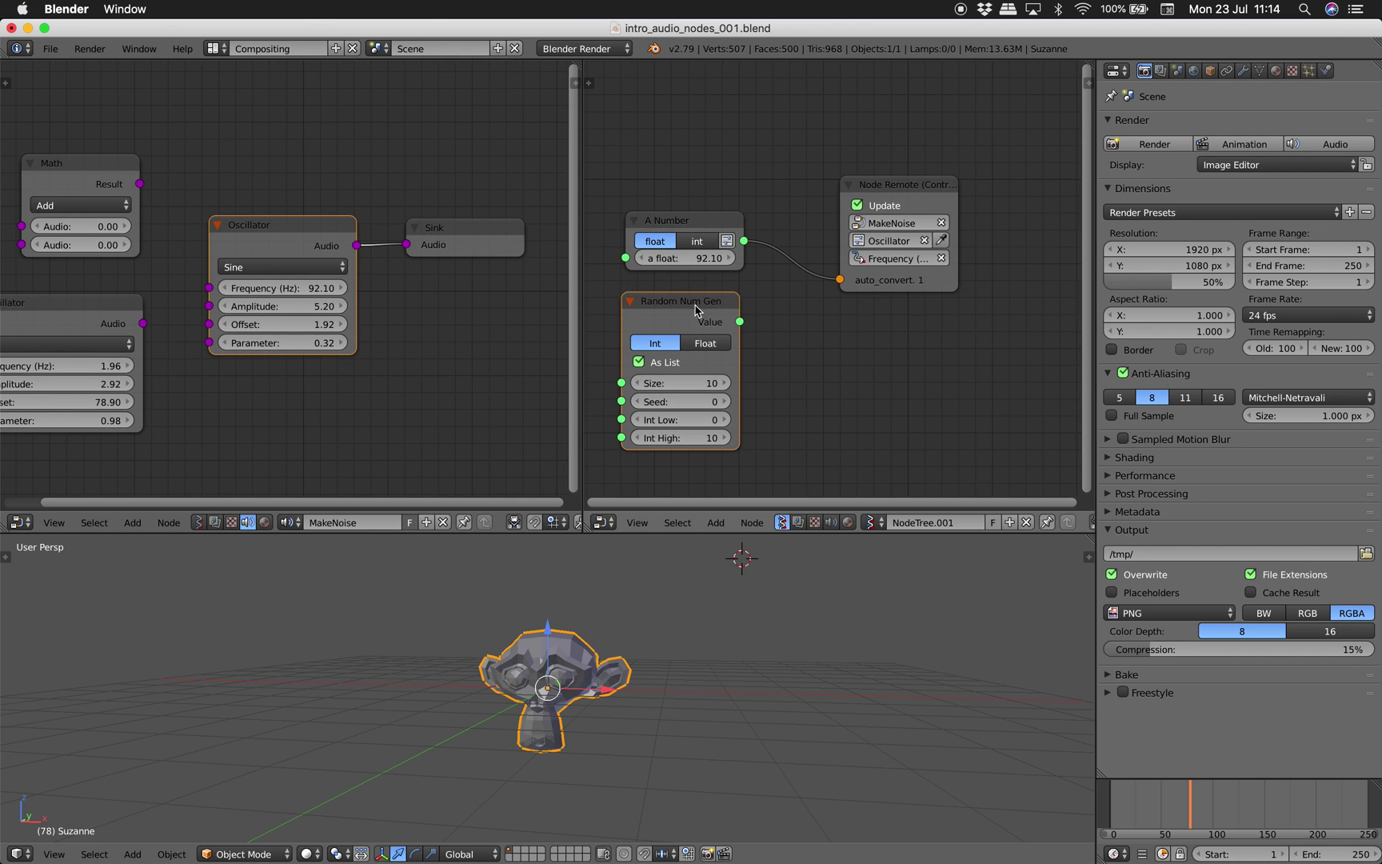
# Switch the Random Num Gen node to Float, link its Value output to the Node Remote's auto_convert input, and widen the node.
pyautogui.click(724, 346)
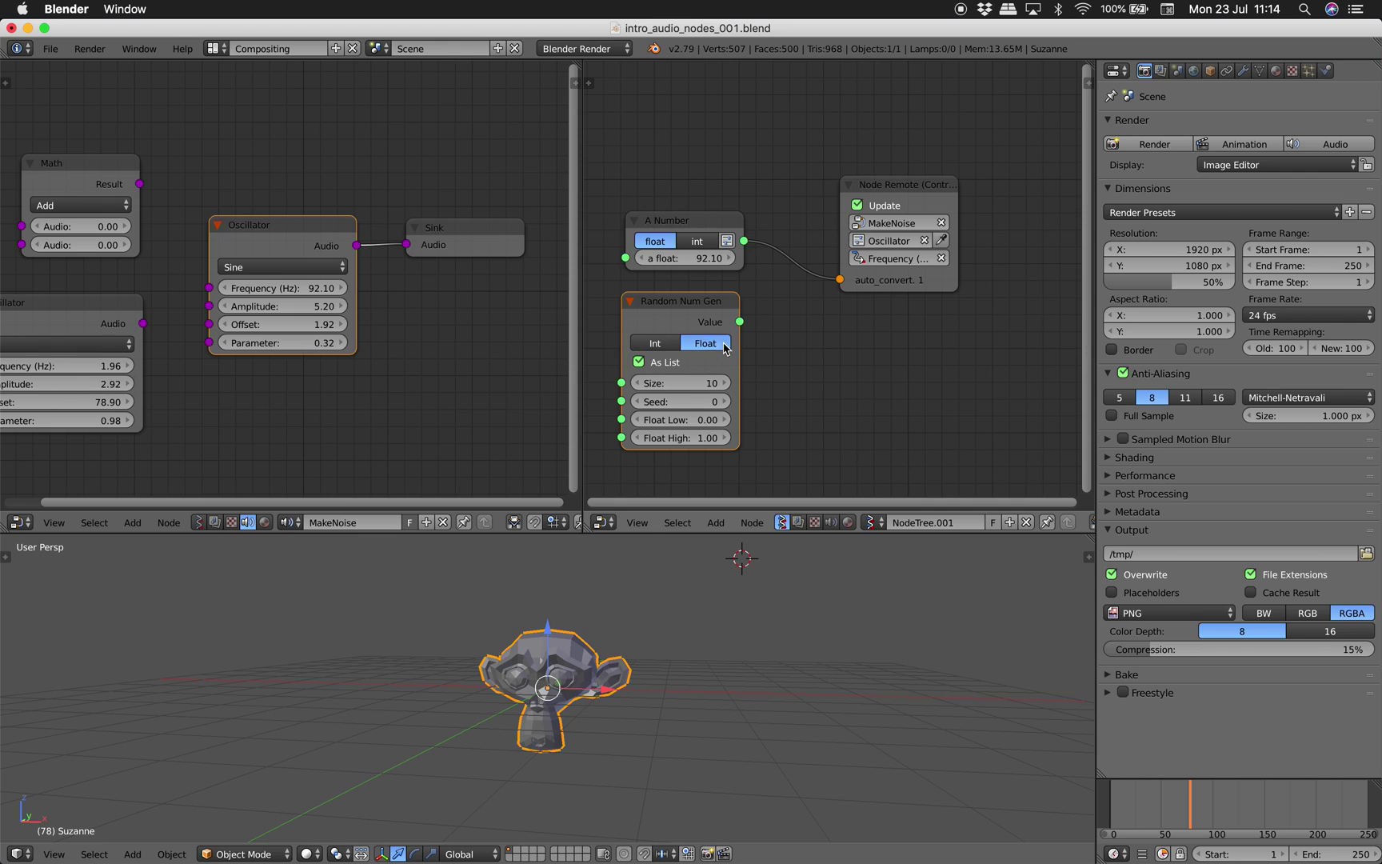
pyautogui.moveTo(739, 321); pyautogui.dragTo(839, 279)
pyautogui.moveTo(739, 373); pyautogui.dragTo(785, 373)
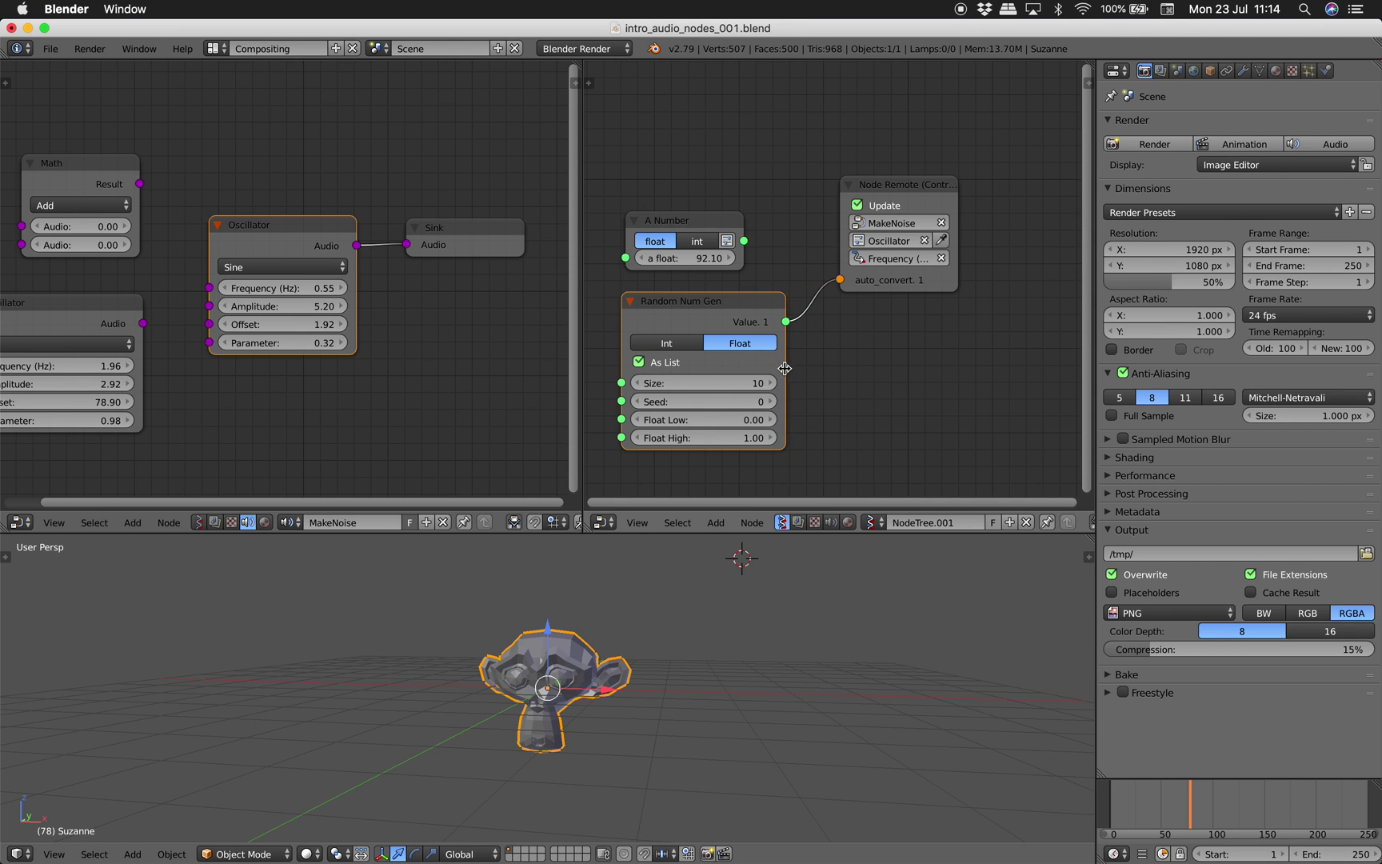
# Set the Random Num Gen node's Size to 1, Float Low to 60 and Float High to 120.
pyautogui.click(720, 383)
pyautogui.write('1')
pyautogui.press('Return')
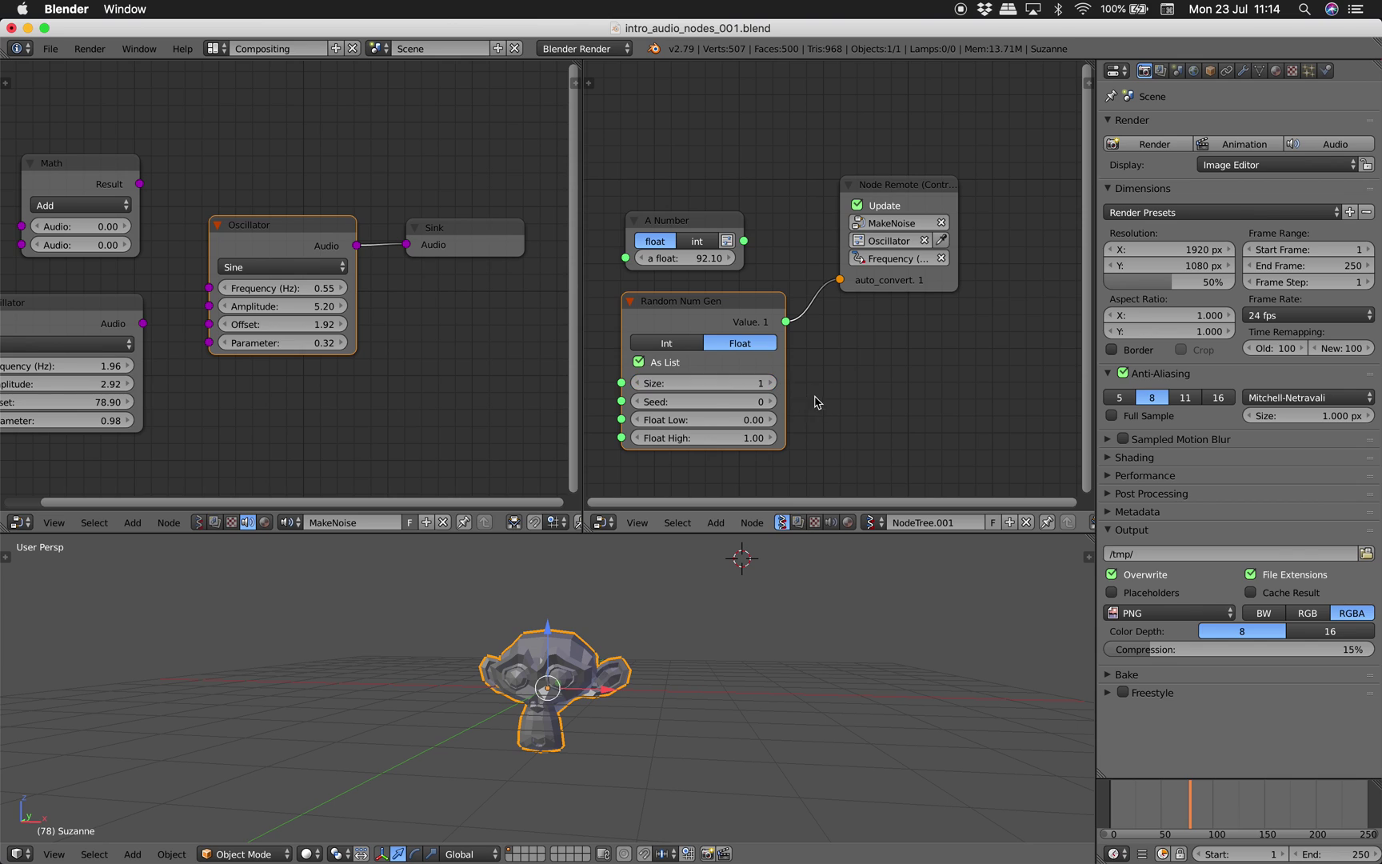
pyautogui.click(707, 419)
pyautogui.write('60')
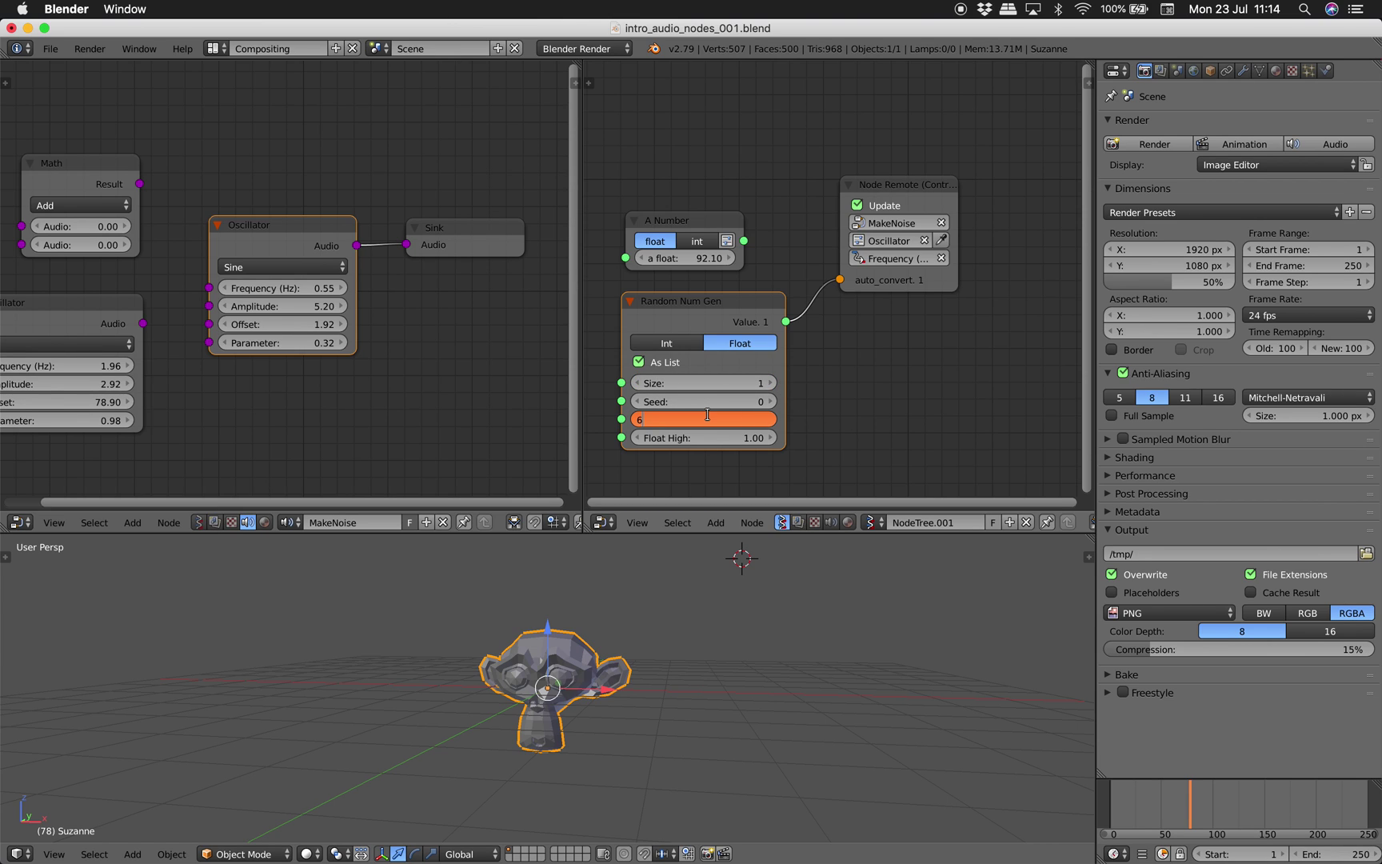
pyautogui.press('Tab')
pyautogui.write('120')
pyautogui.press('Return')
# Raise the Random Num Gen node's Seed to 212 and move the Node Remote farther away from it.
pyautogui.click(707, 402)
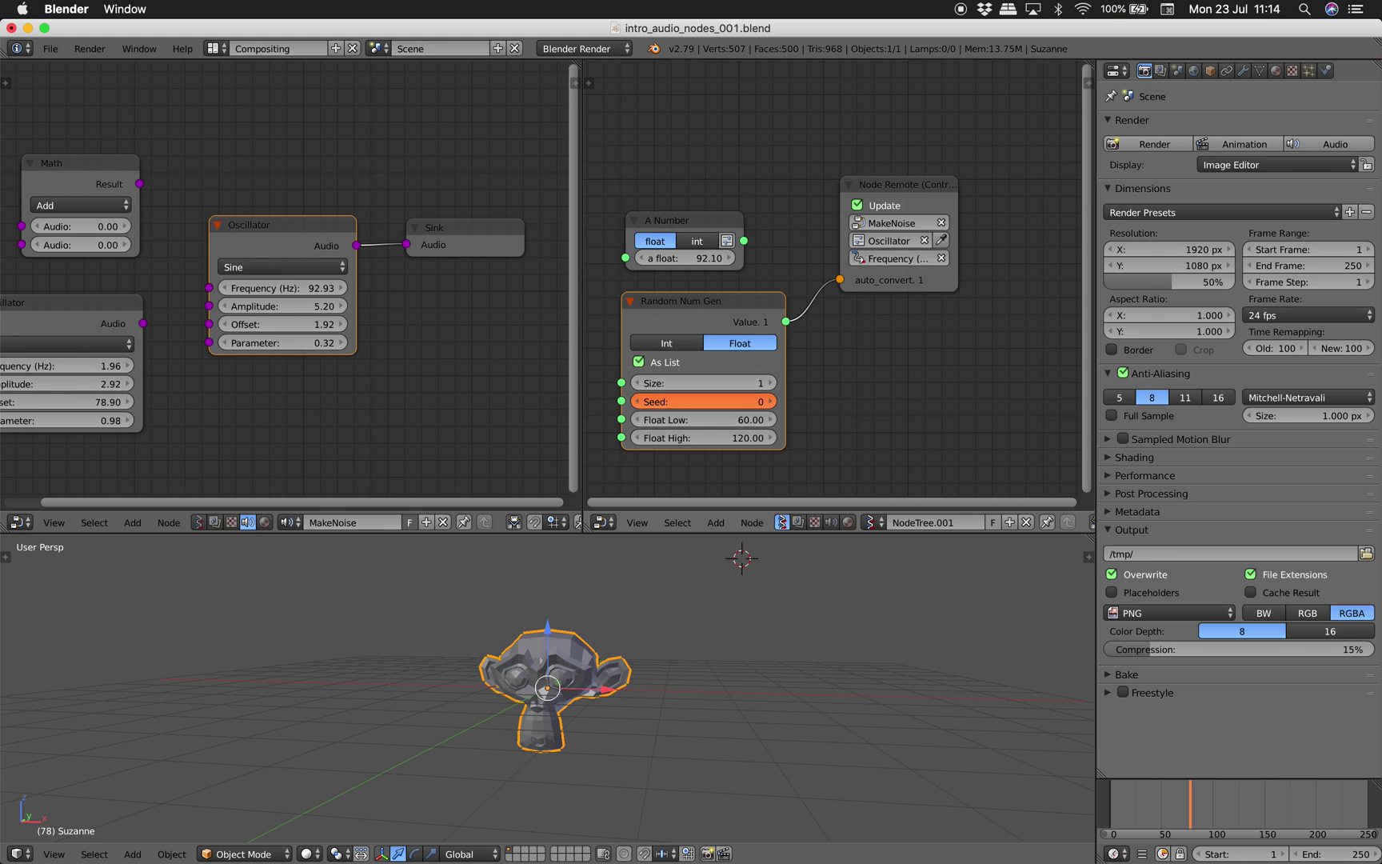
pyautogui.moveTo(707, 402); pyautogui.dragTo(733, 389)
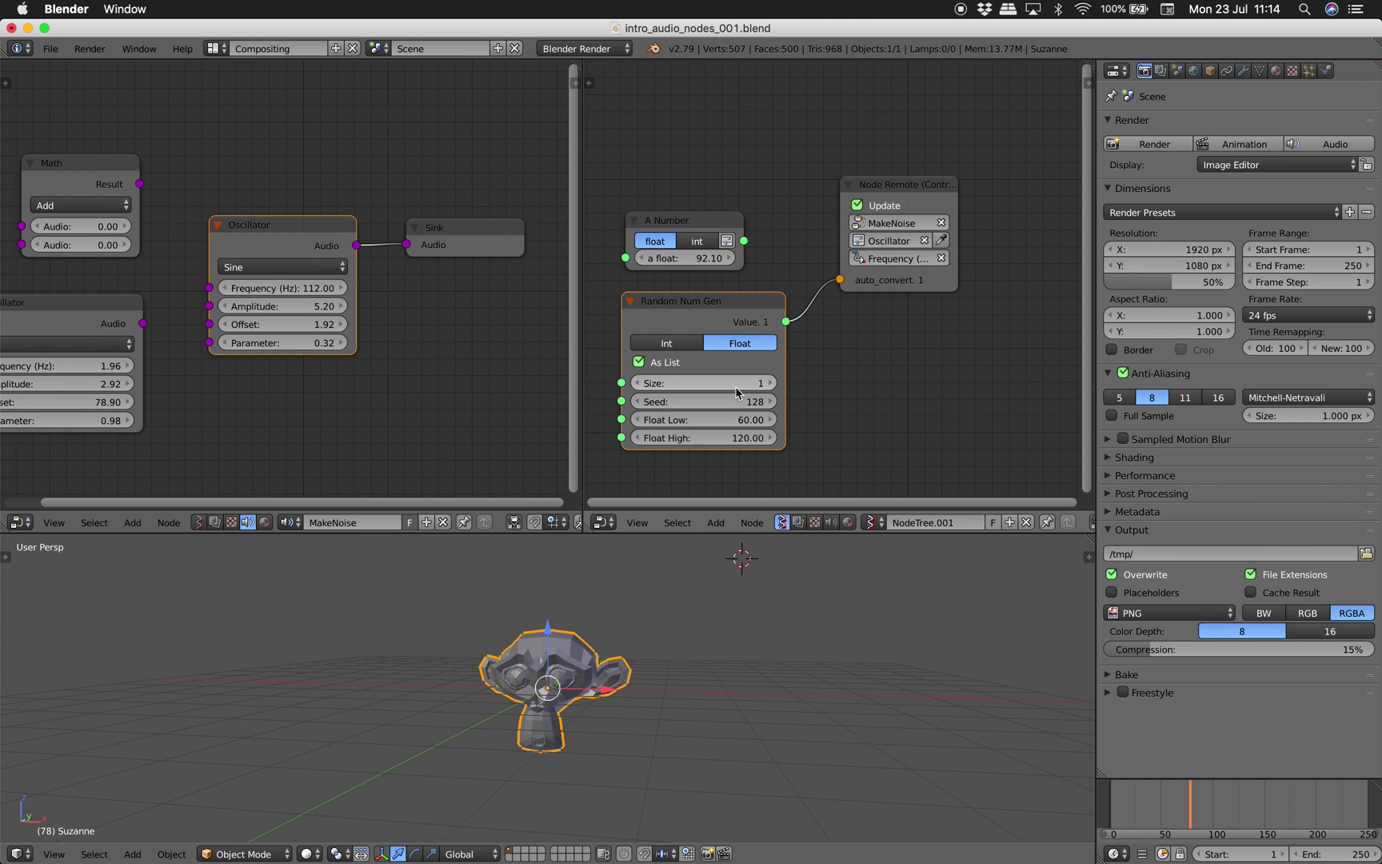
pyautogui.moveTo(868, 285); pyautogui.dragTo(906, 285)
pyautogui.moveTo(906, 284); pyautogui.dragTo(941, 256, button='middle')
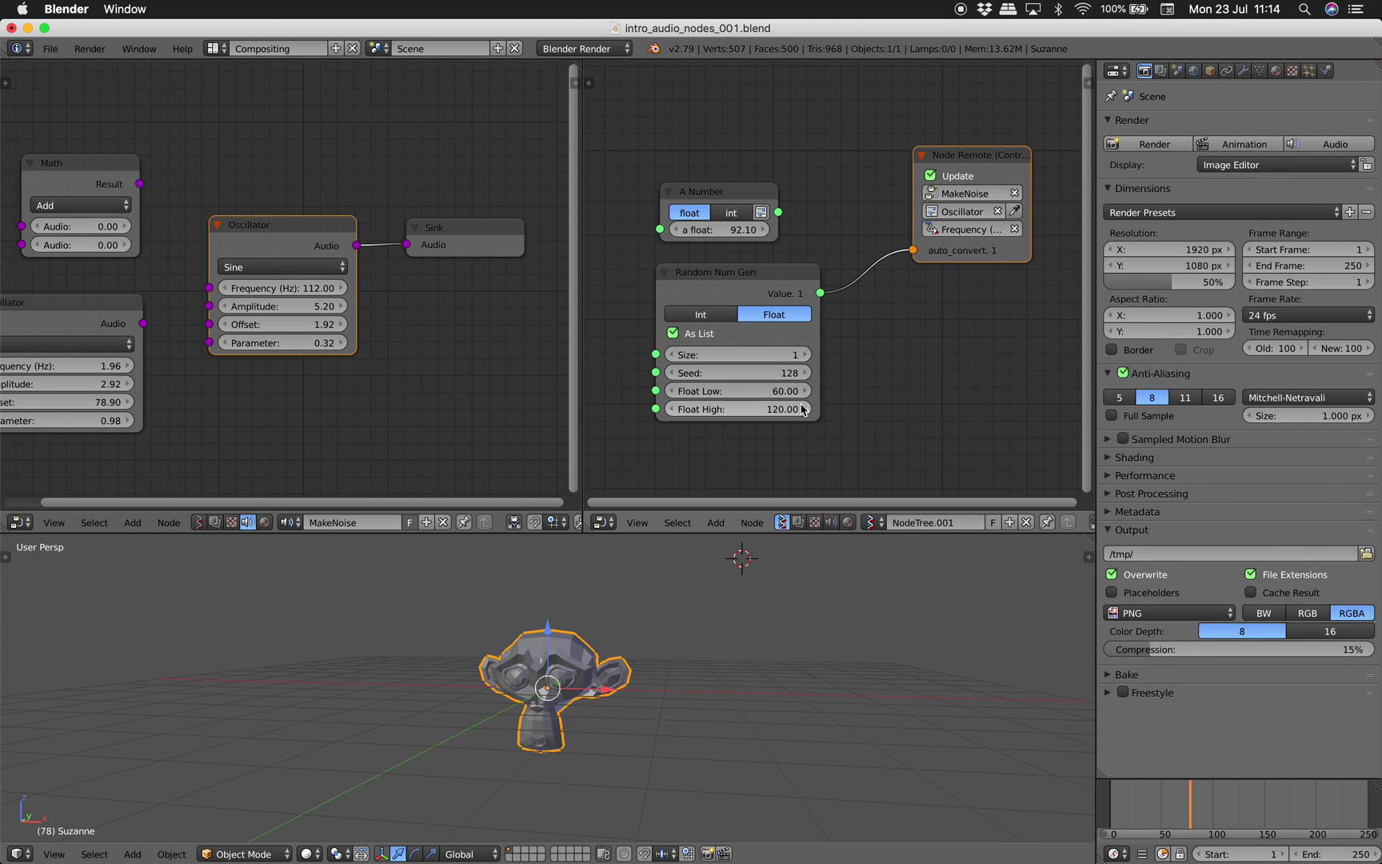
pyautogui.moveTo(711, 373); pyautogui.dragTo(778, 373)
# Search the Sverchok nodes for "fra", place a Frame info node, and connect its Current Frame output to the Random Num Gen's Seed.
pyautogui.scroll(-1, 702, 364)
pyautogui.moveTo(701, 364); pyautogui.dragTo(776, 337, button='middle')
pyautogui.scroll(-1, 742, 351)
pyautogui.hotkey('shift', 'a')
pyautogui.click(671, 310)
pyautogui.write('fra')
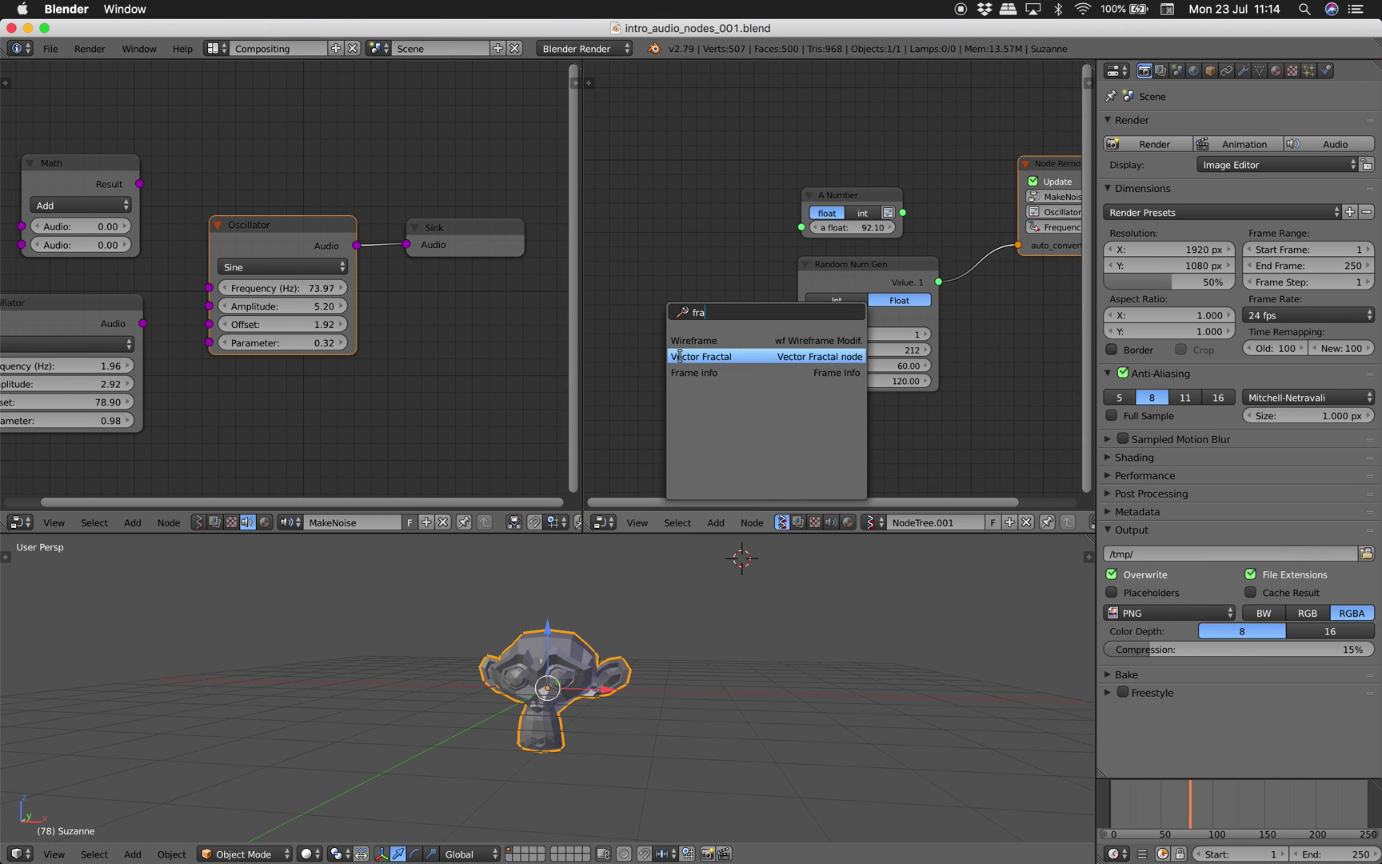
pyautogui.click(679, 372)
pyautogui.click(631, 324)
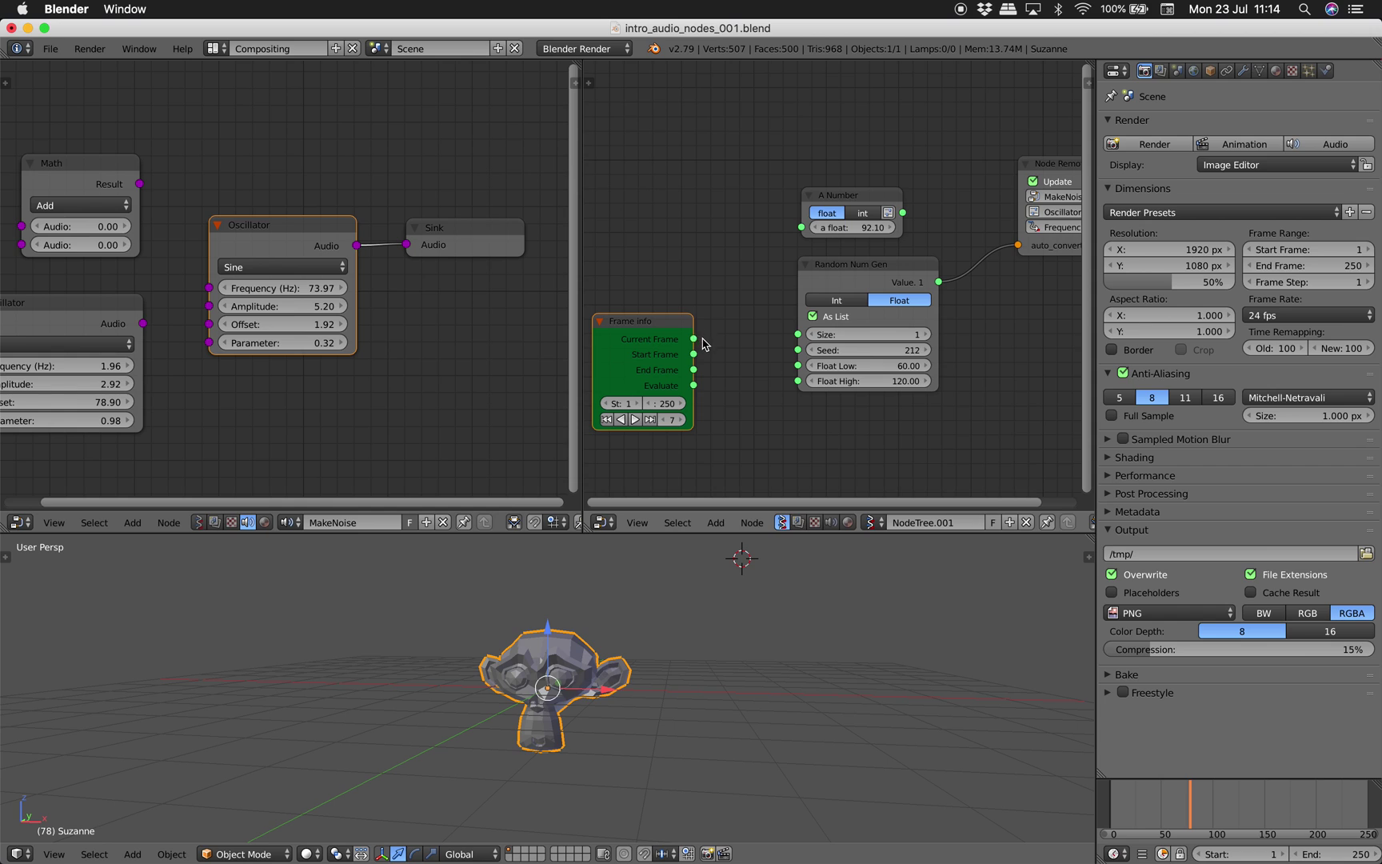
pyautogui.moveTo(694, 339); pyautogui.dragTo(798, 352)
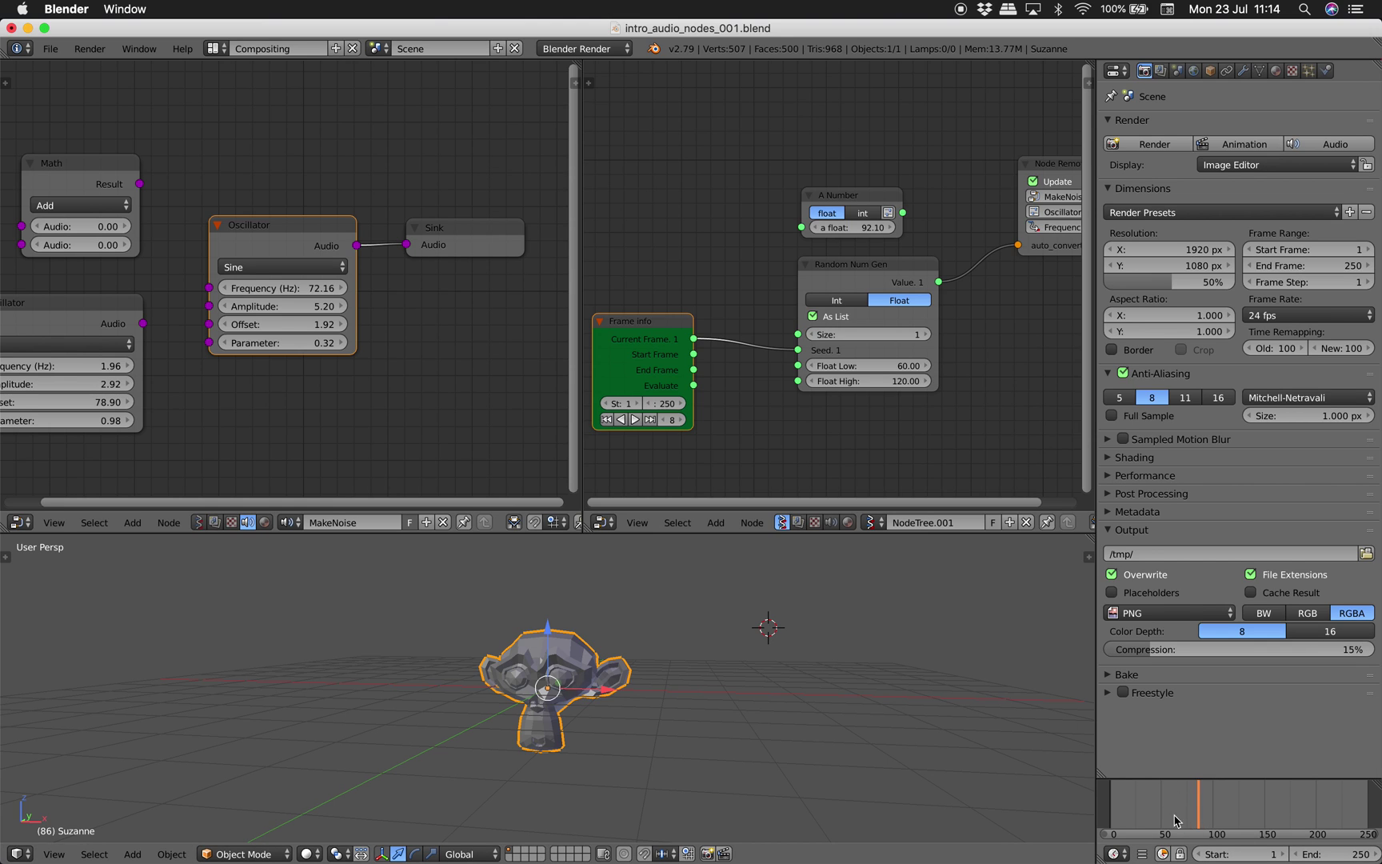
# Scrub the timeline to frame 97 and raise the Random Num Gen's Float Low to about 82.
pyautogui.moveTo(1154, 807); pyautogui.dragTo(1208, 795)
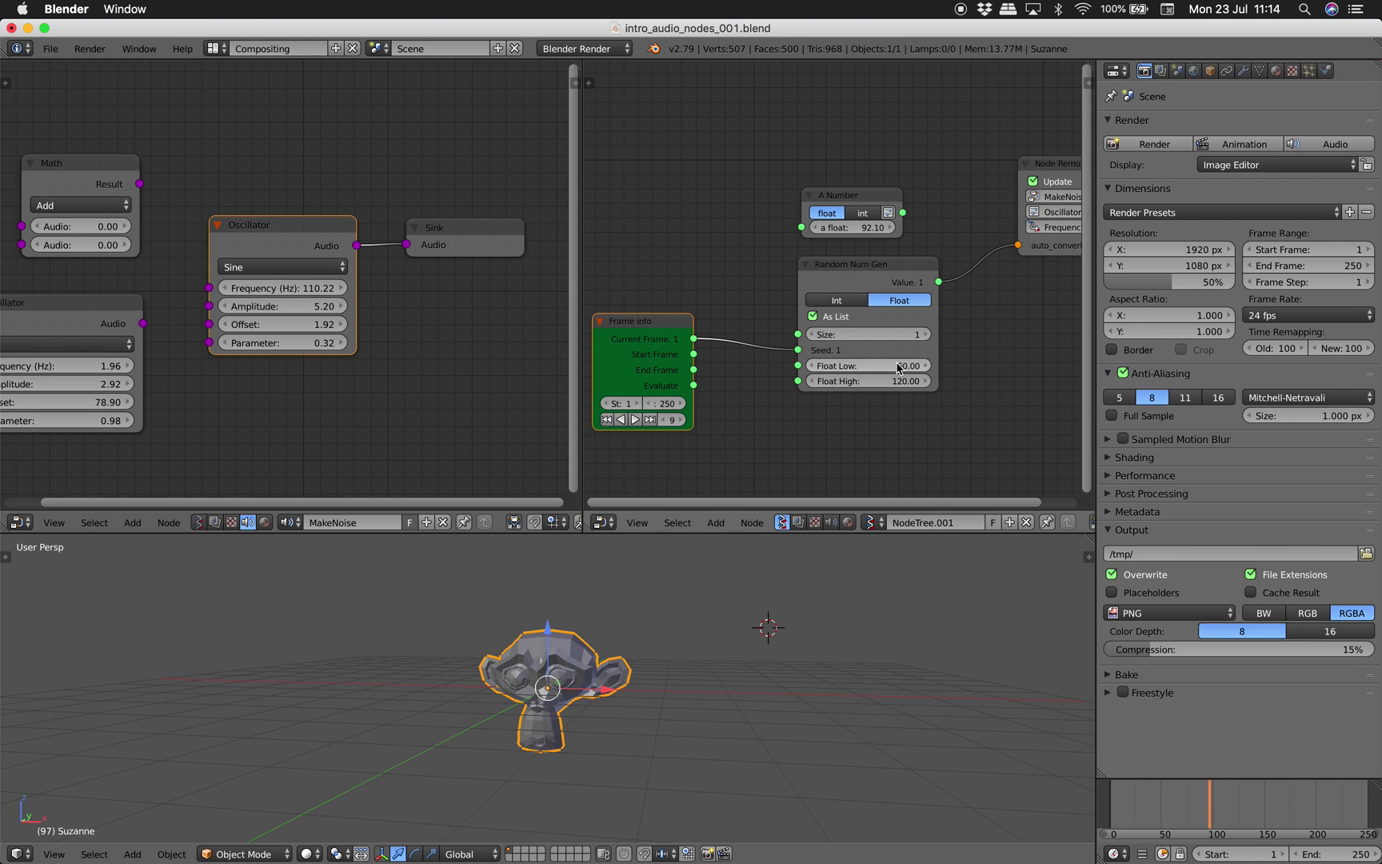
pyautogui.moveTo(900, 365); pyautogui.dragTo(919, 366)
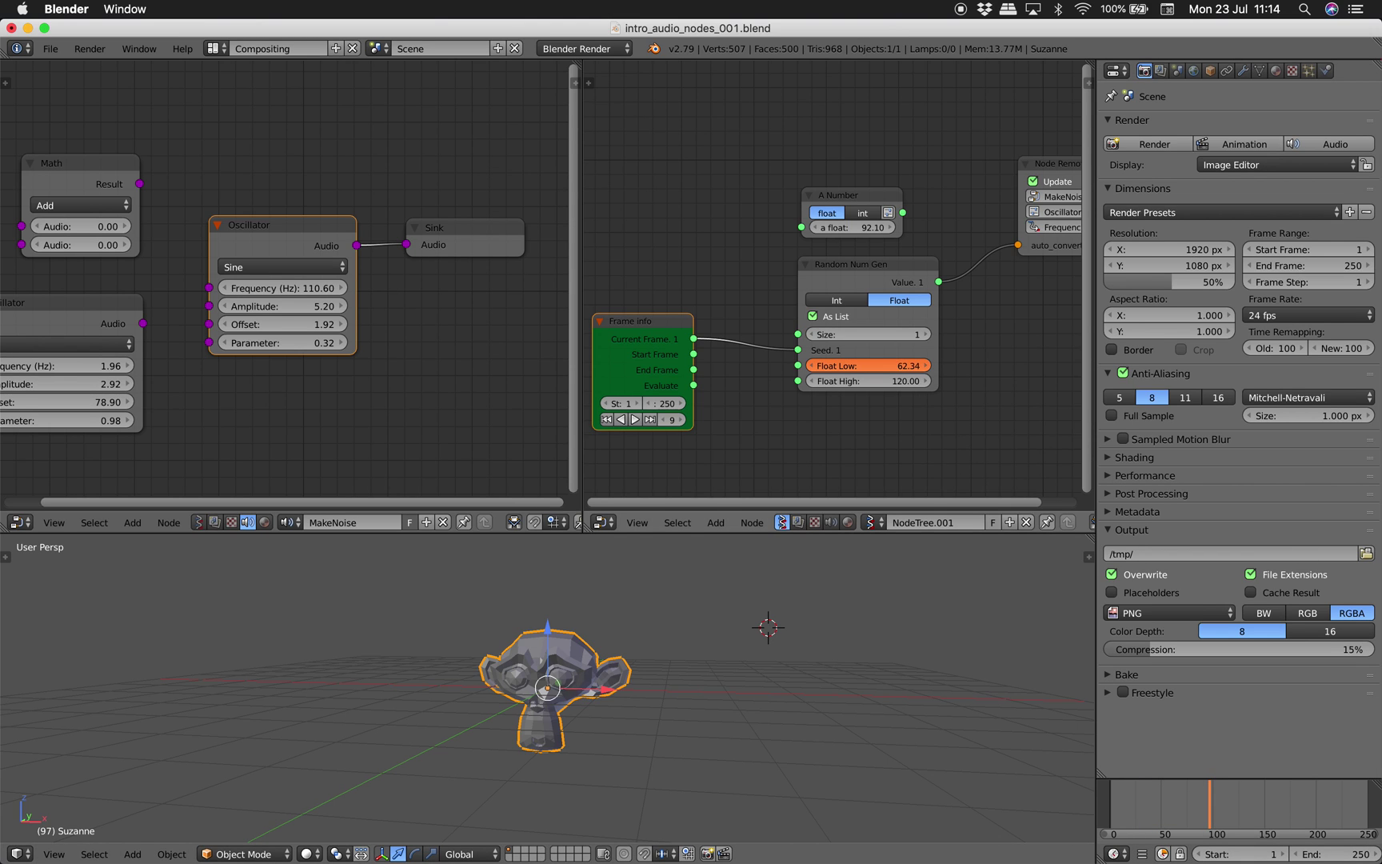
# Try the Saw waveform on the Oscillator linked to the Sink, lower its Amplitude to 1.24, and settle on the Triangle waveform.
pyautogui.click(280, 267)
pyautogui.click(287, 247)
pyautogui.click(312, 288)
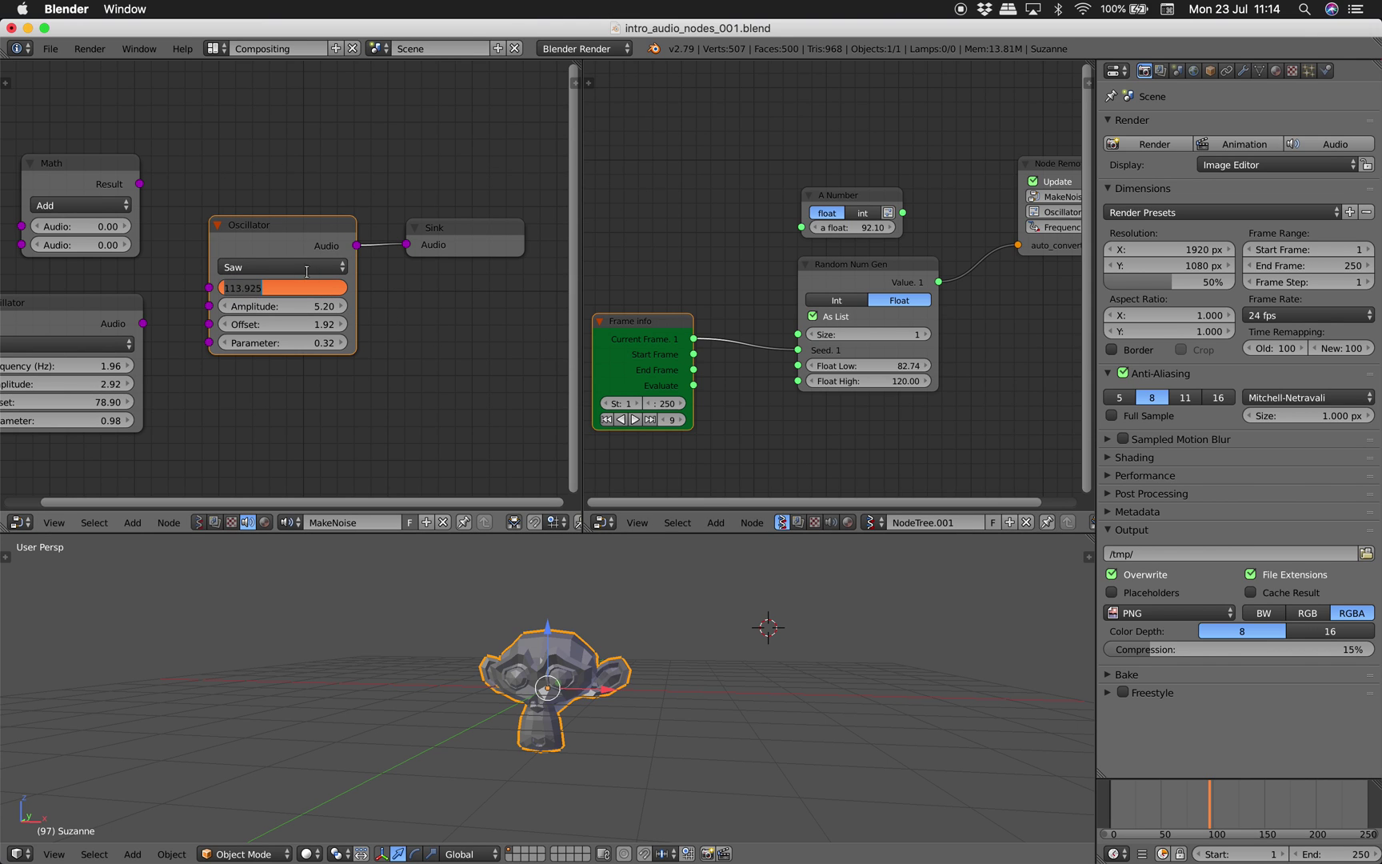
pyautogui.click(379, 322)
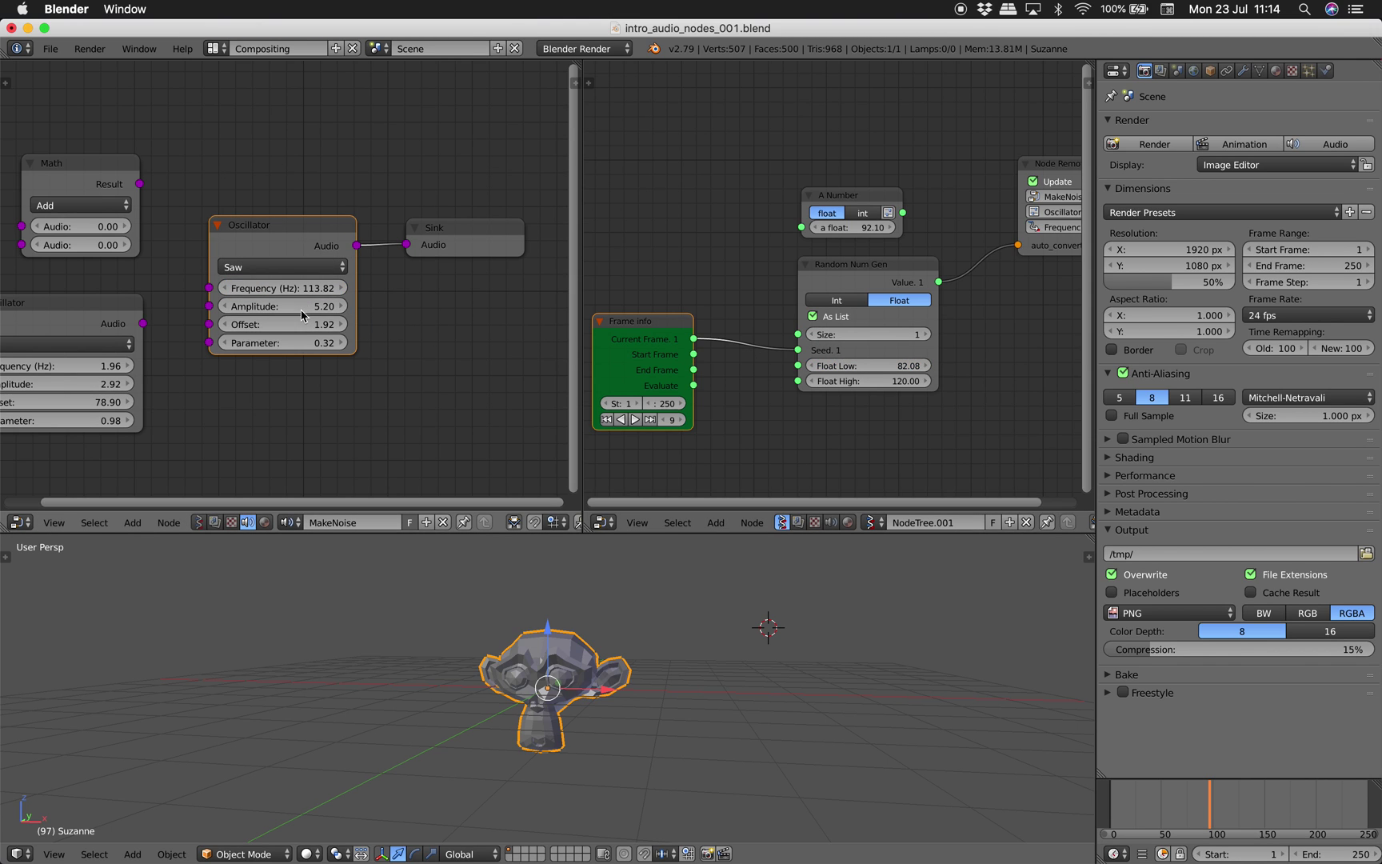
pyautogui.moveTo(302, 315); pyautogui.dragTo(272, 315)
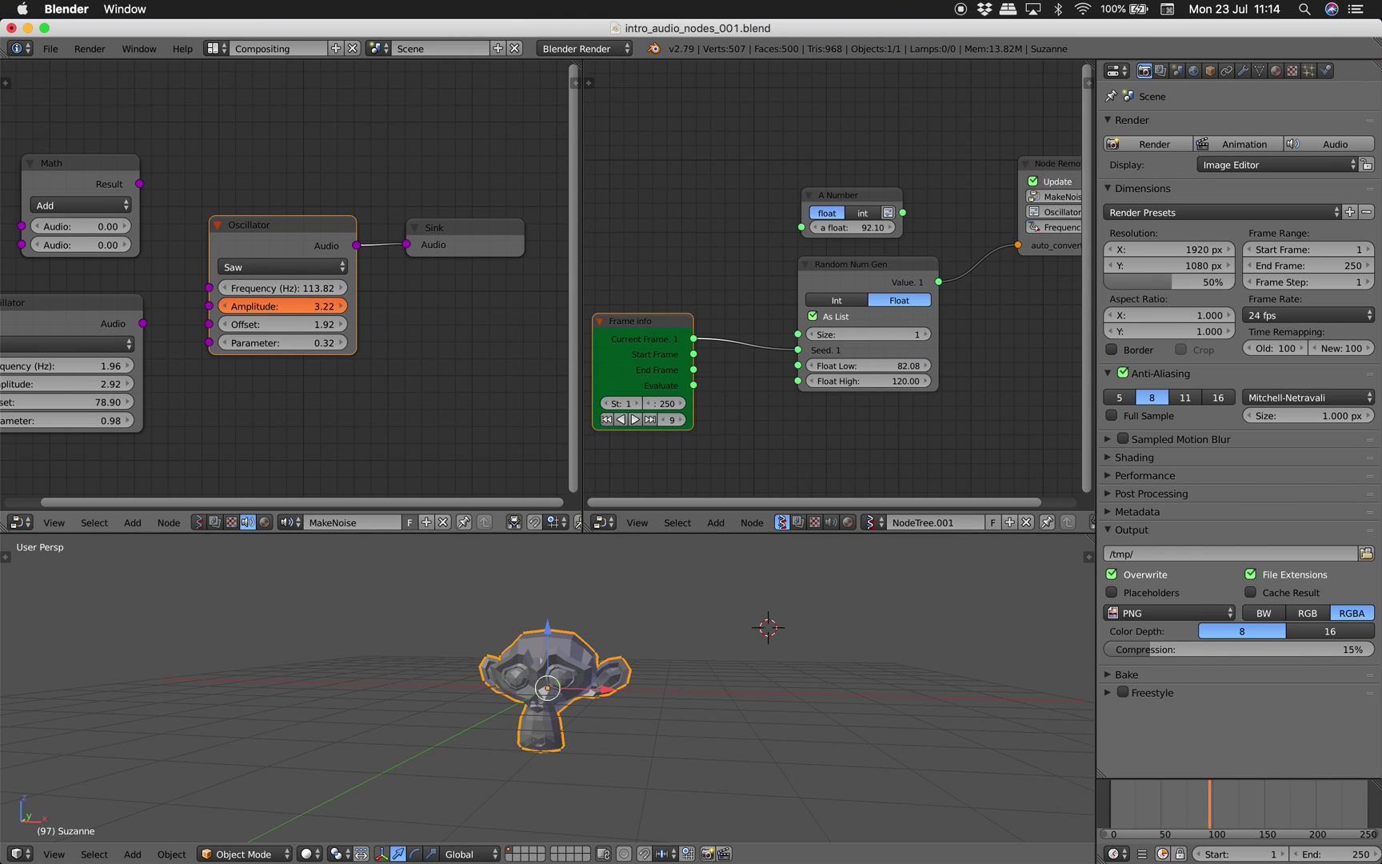
pyautogui.click(304, 267)
pyautogui.click(295, 193)
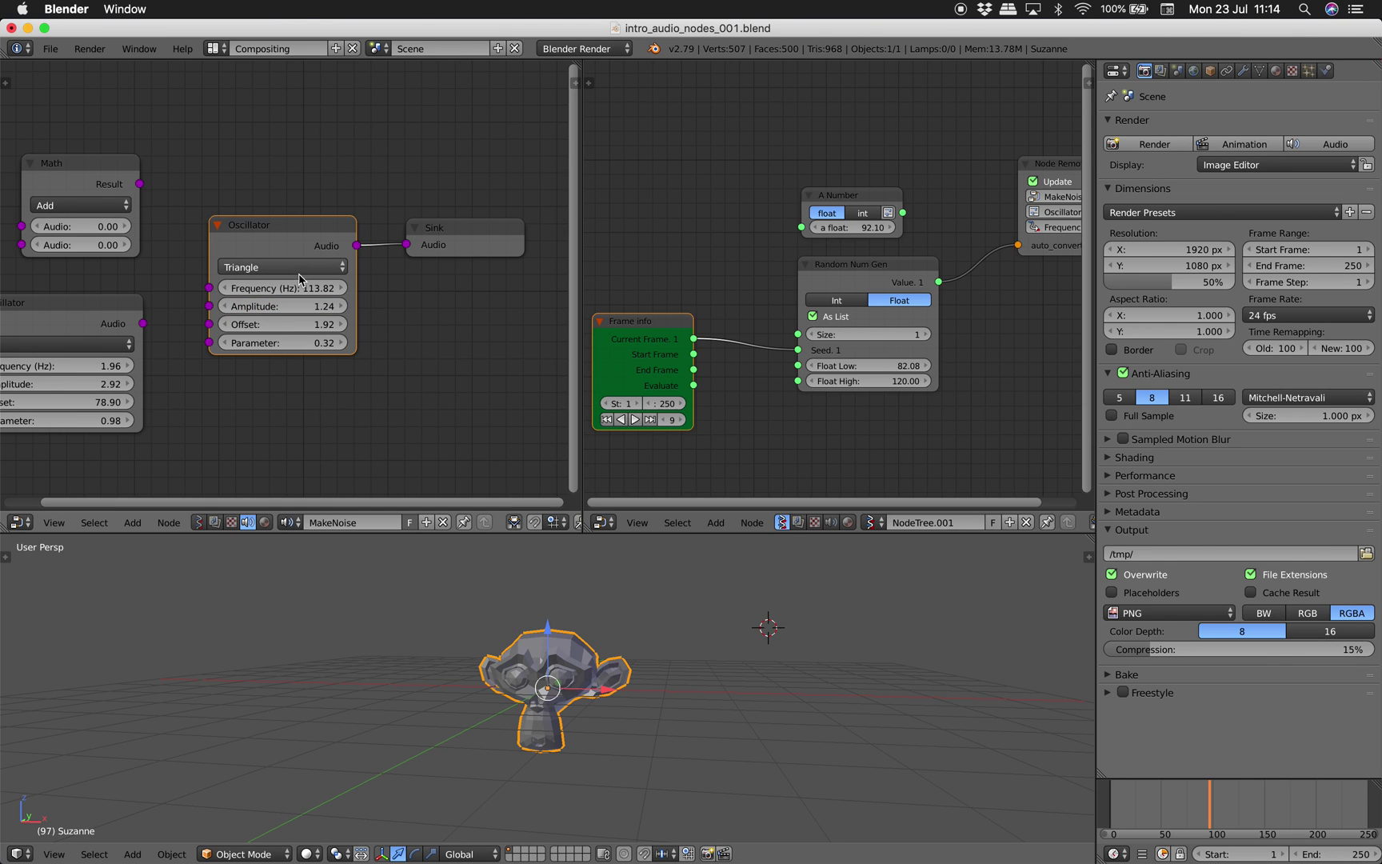
# Scrub the timeline to frame 114 and set the Triangle Oscillator's Amplitude to 1.72 and Offset to 0.00.
pyautogui.moveTo(1193, 809); pyautogui.dragTo(1231, 800)
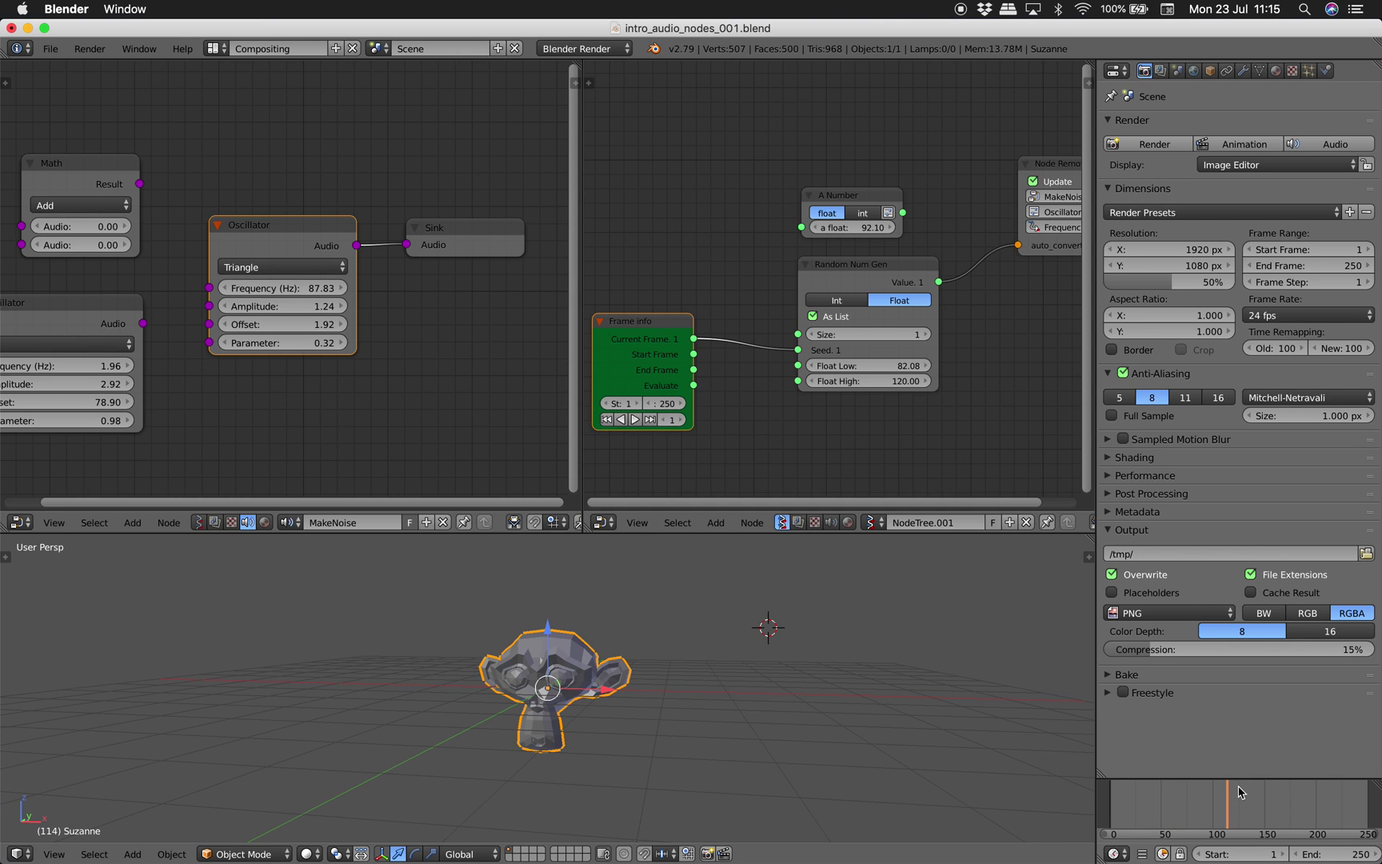
pyautogui.press('XF86AudioLowerVolume')
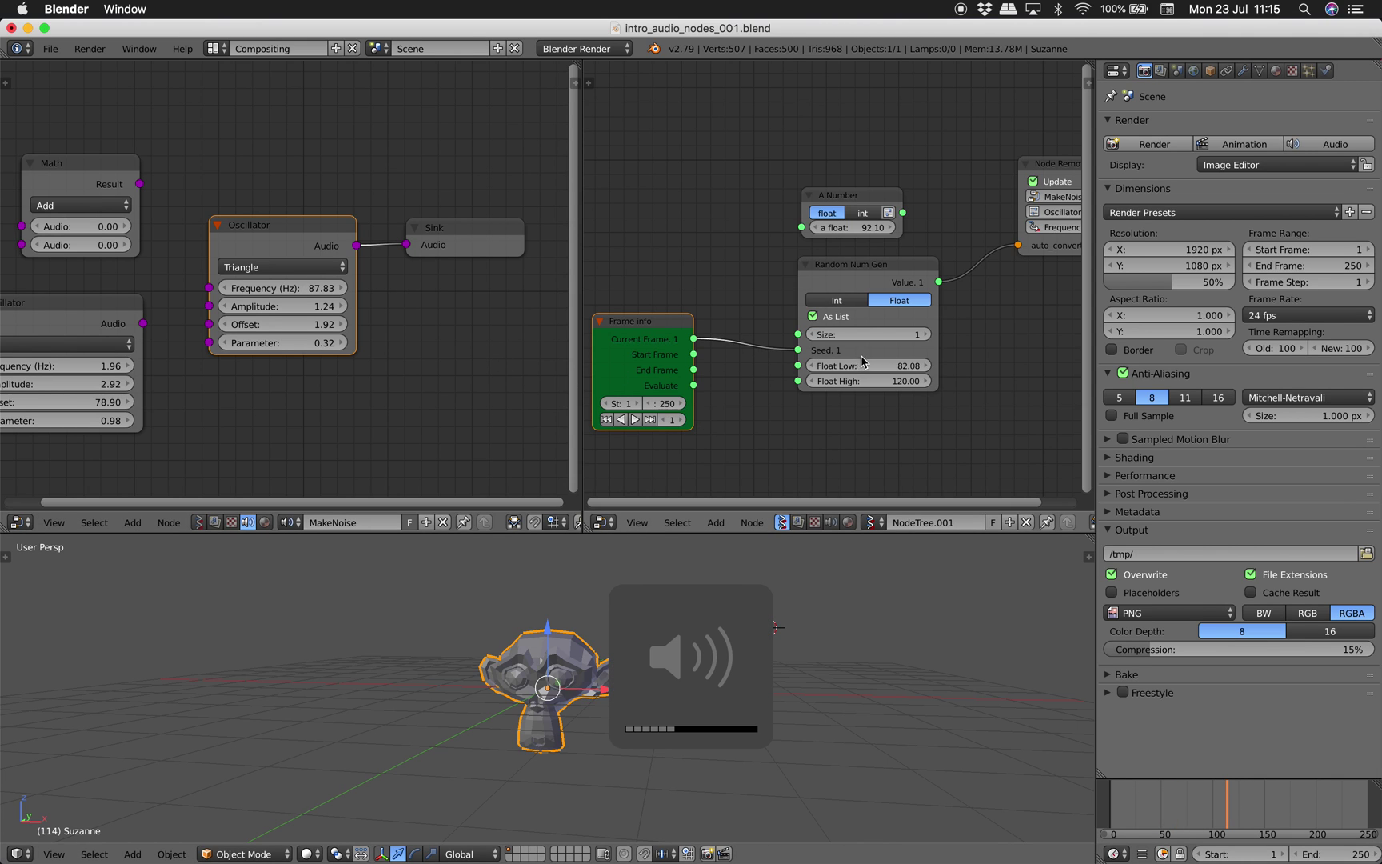
pyautogui.moveTo(297, 307); pyautogui.dragTo(312, 307)
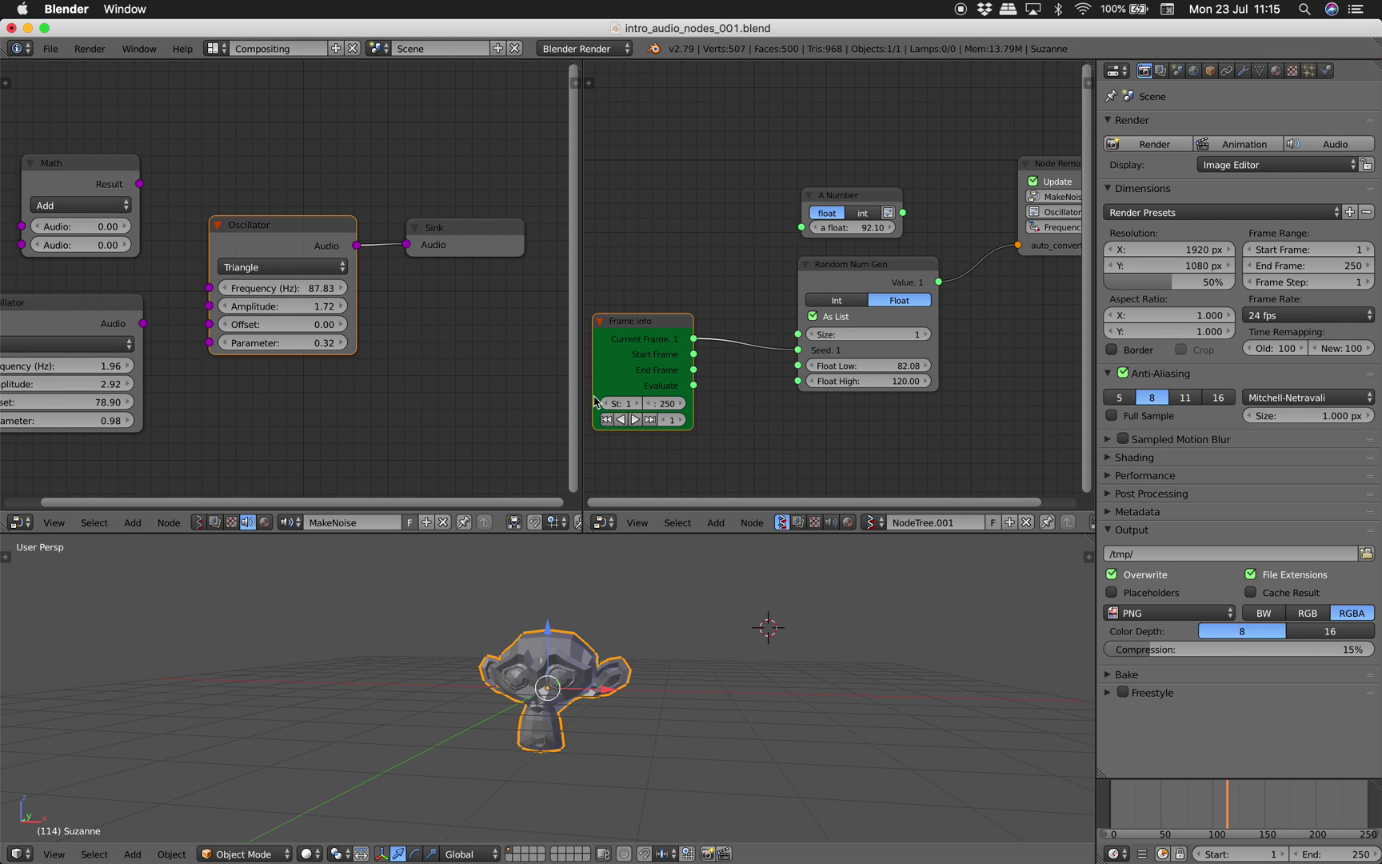
# Play the animation from frame 84 and set the Random Num Gen's Float Low to 76.56 and Float High to 210.60.
pyautogui.click(1155, 802)
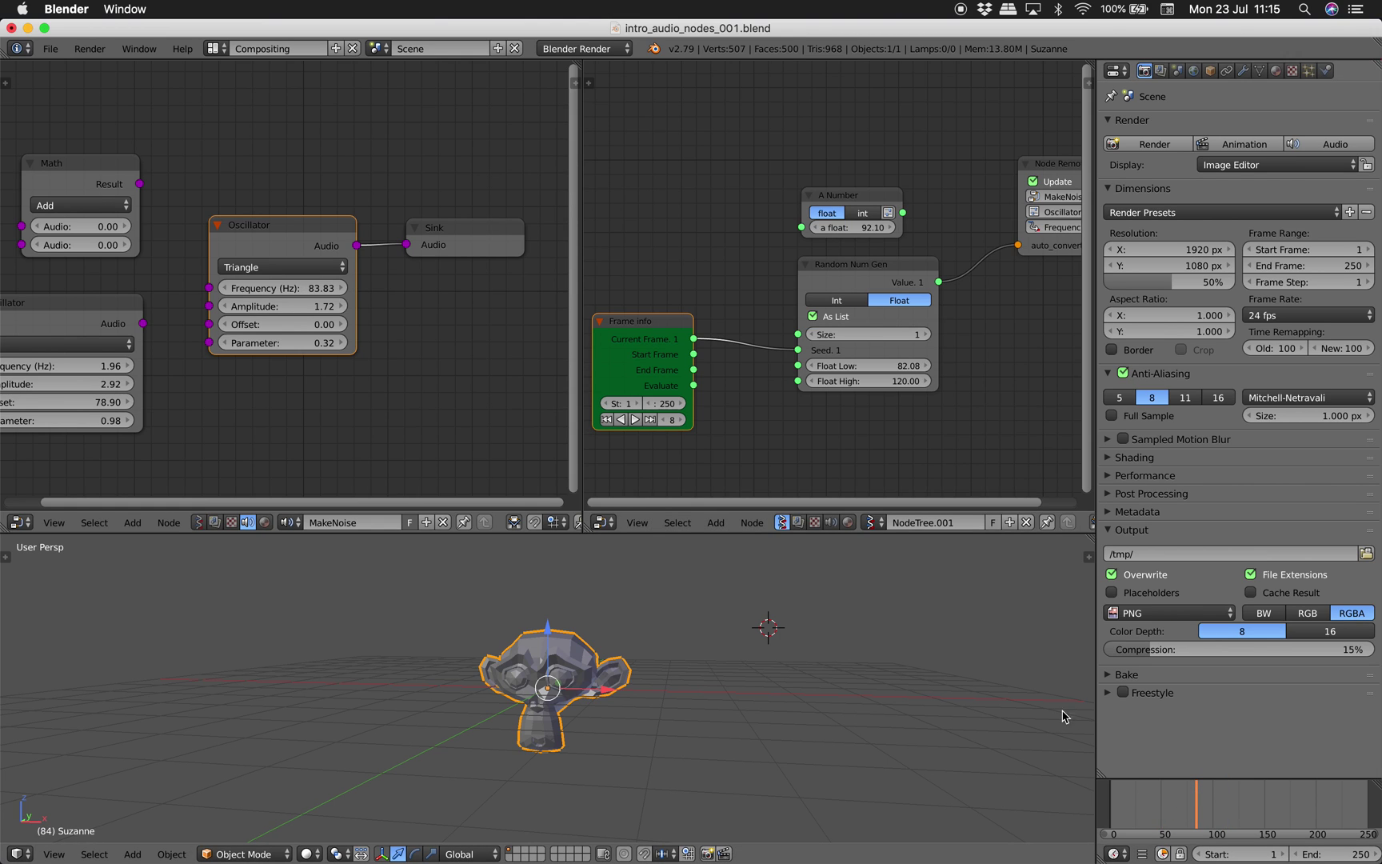
pyautogui.click(770, 650)
pyautogui.hotkey('alt', 'a')
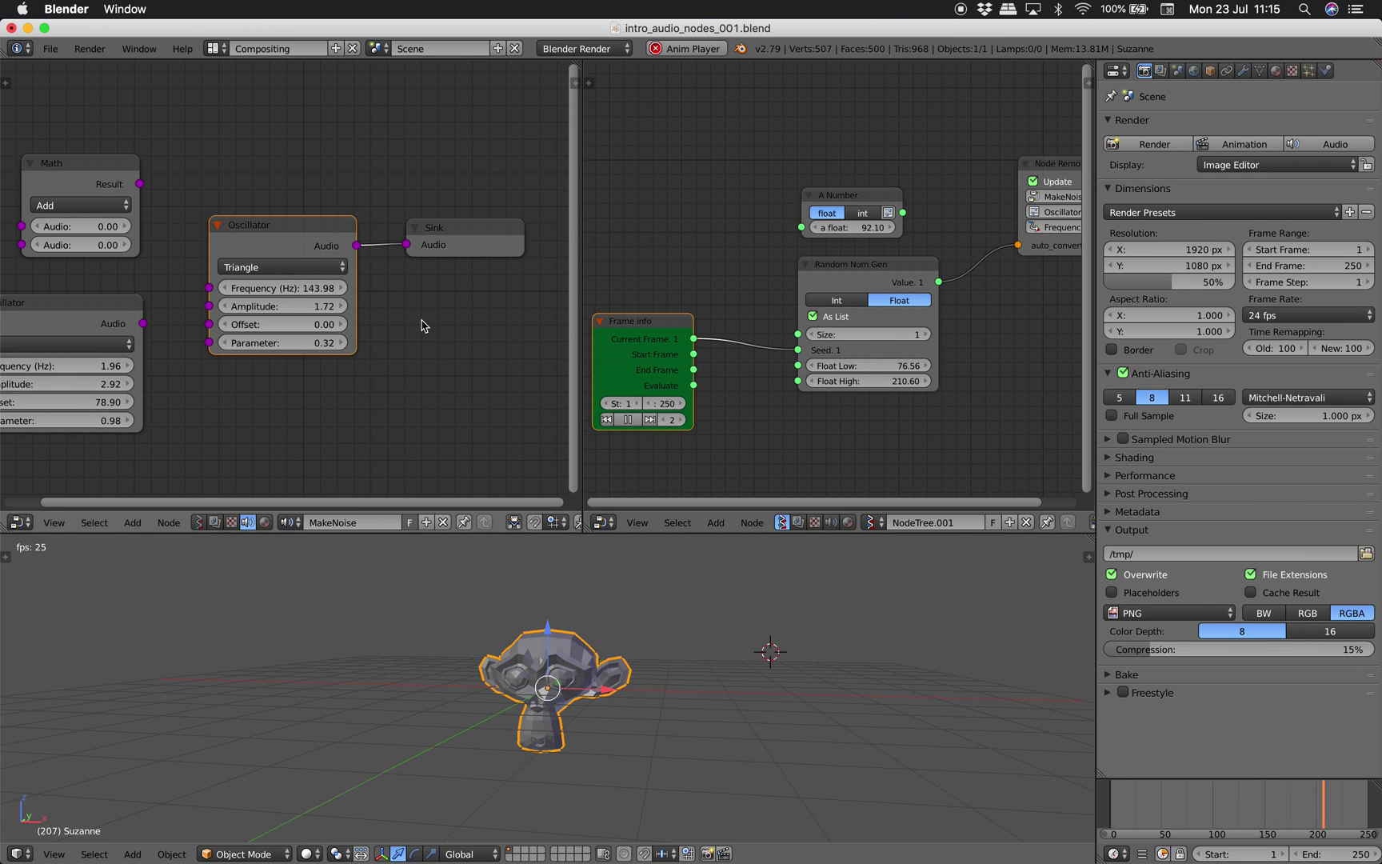
# Examine the Oscillator's frequency and both node trees during playback, nudging the Random Num Gen node, and stop the animation.
pyautogui.scroll(2, 298, 306)
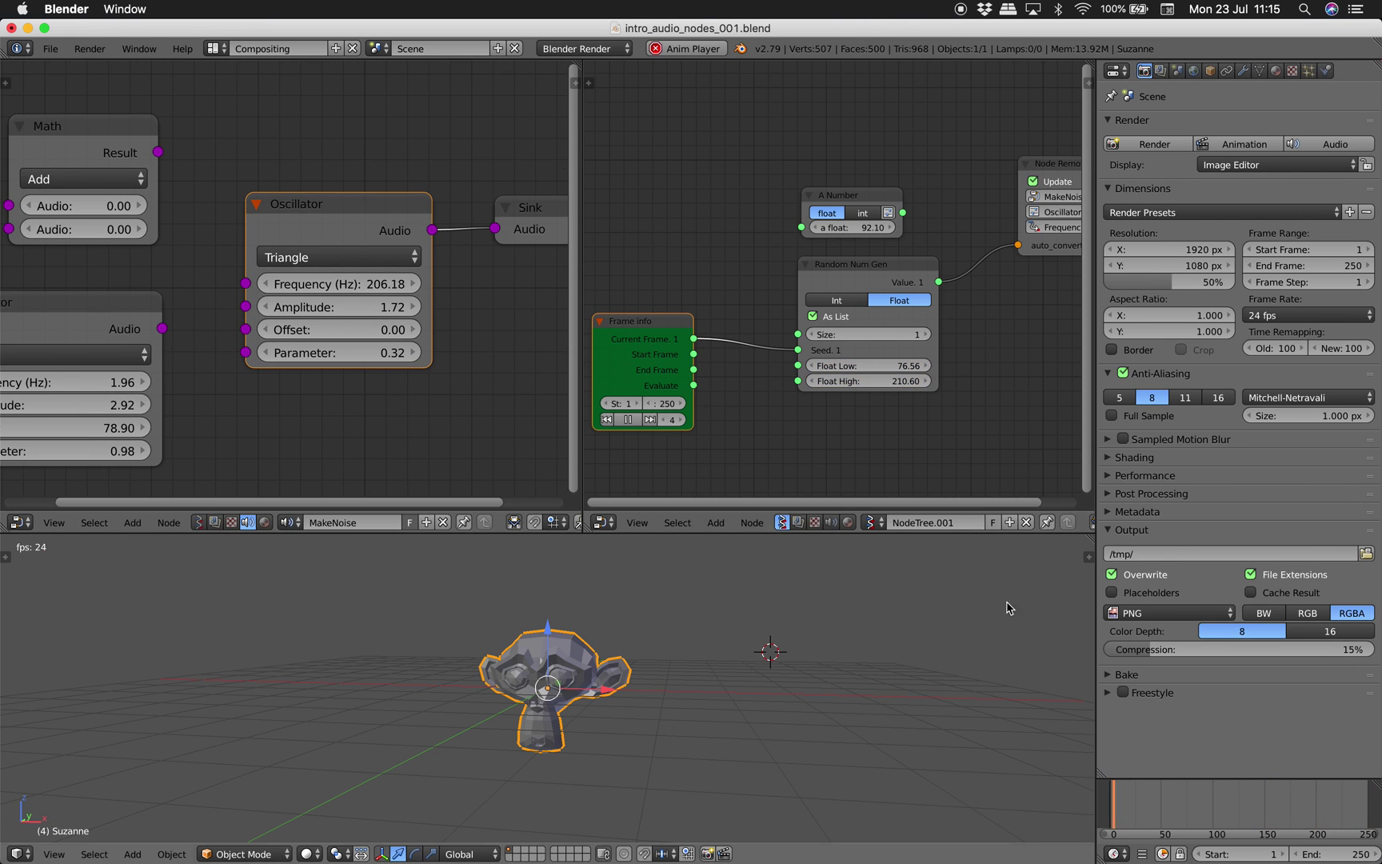
pyautogui.scroll(-1, 666, 304)
pyautogui.hscroll(2, 666, 303)
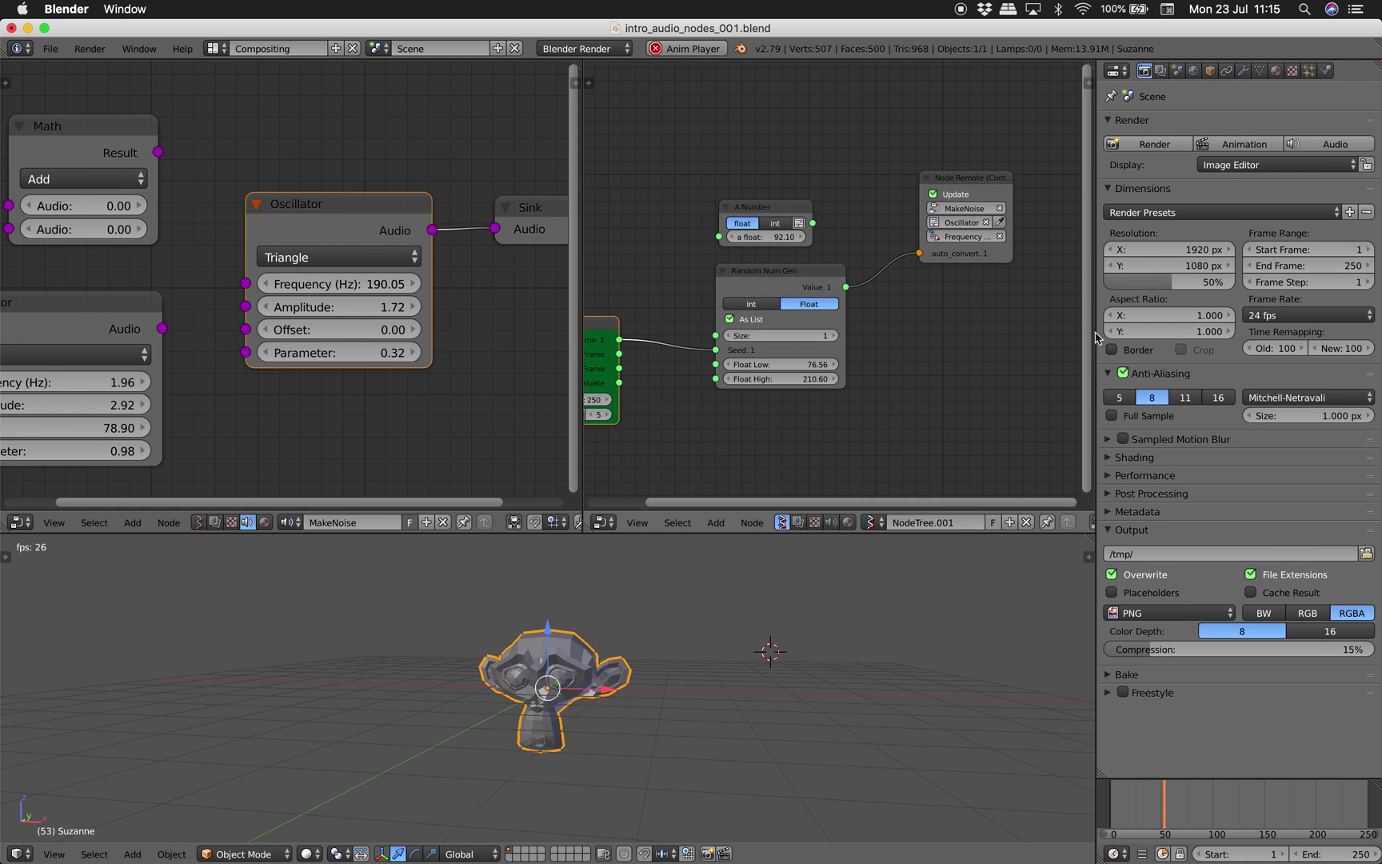
pyautogui.hscroll(-3, 686, 320)
pyautogui.click(717, 333)
pyautogui.moveTo(717, 334); pyautogui.dragTo(737, 330)
pyautogui.hscroll(2, 860, 291)
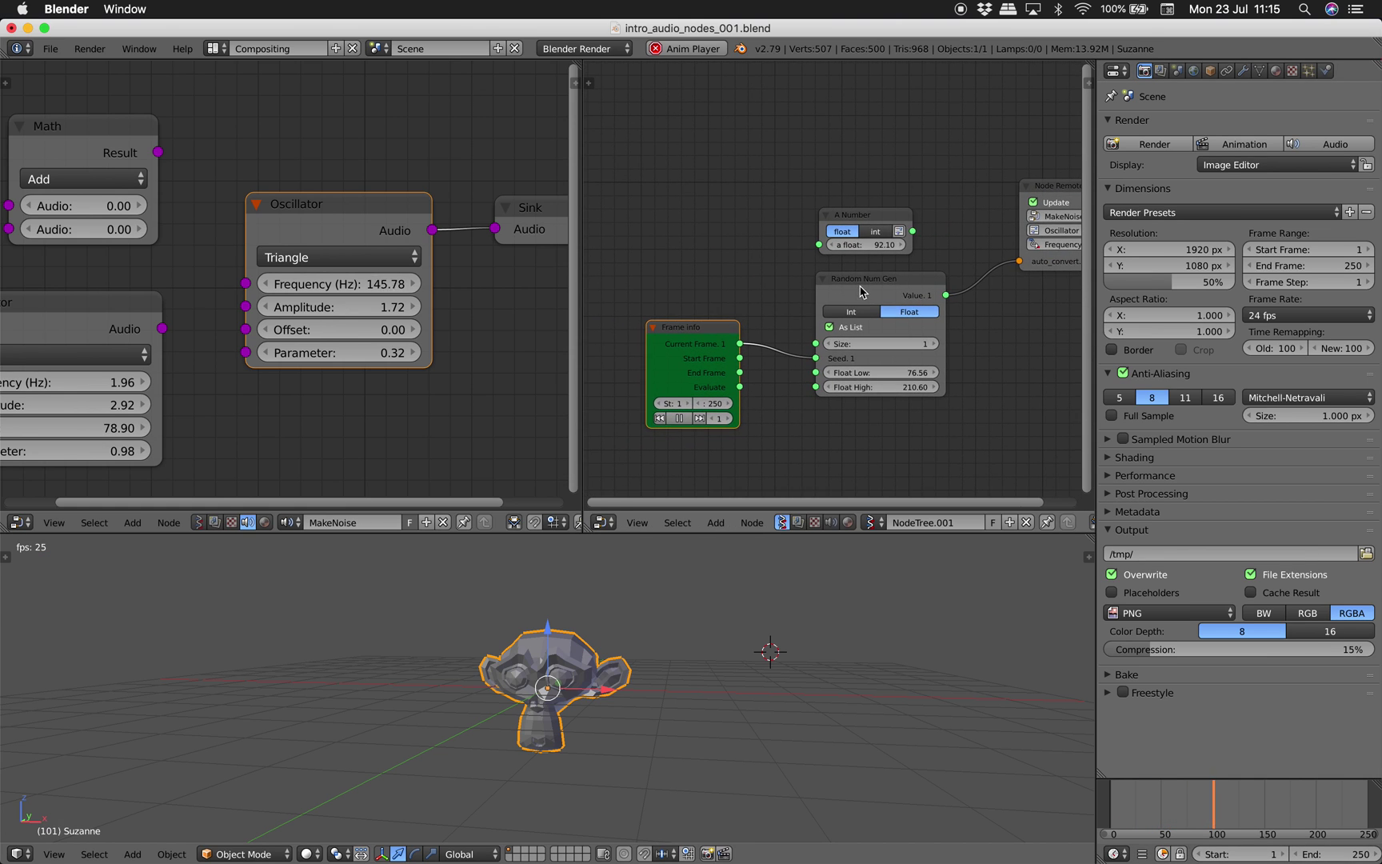
pyautogui.moveTo(861, 291); pyautogui.dragTo(841, 294)
pyautogui.hscroll(3, 850, 333)
pyautogui.scroll(-1, 849, 333)
pyautogui.moveTo(948, 266); pyautogui.dragTo(995, 249, button='middle')
pyautogui.scroll(-1, 387, 215)
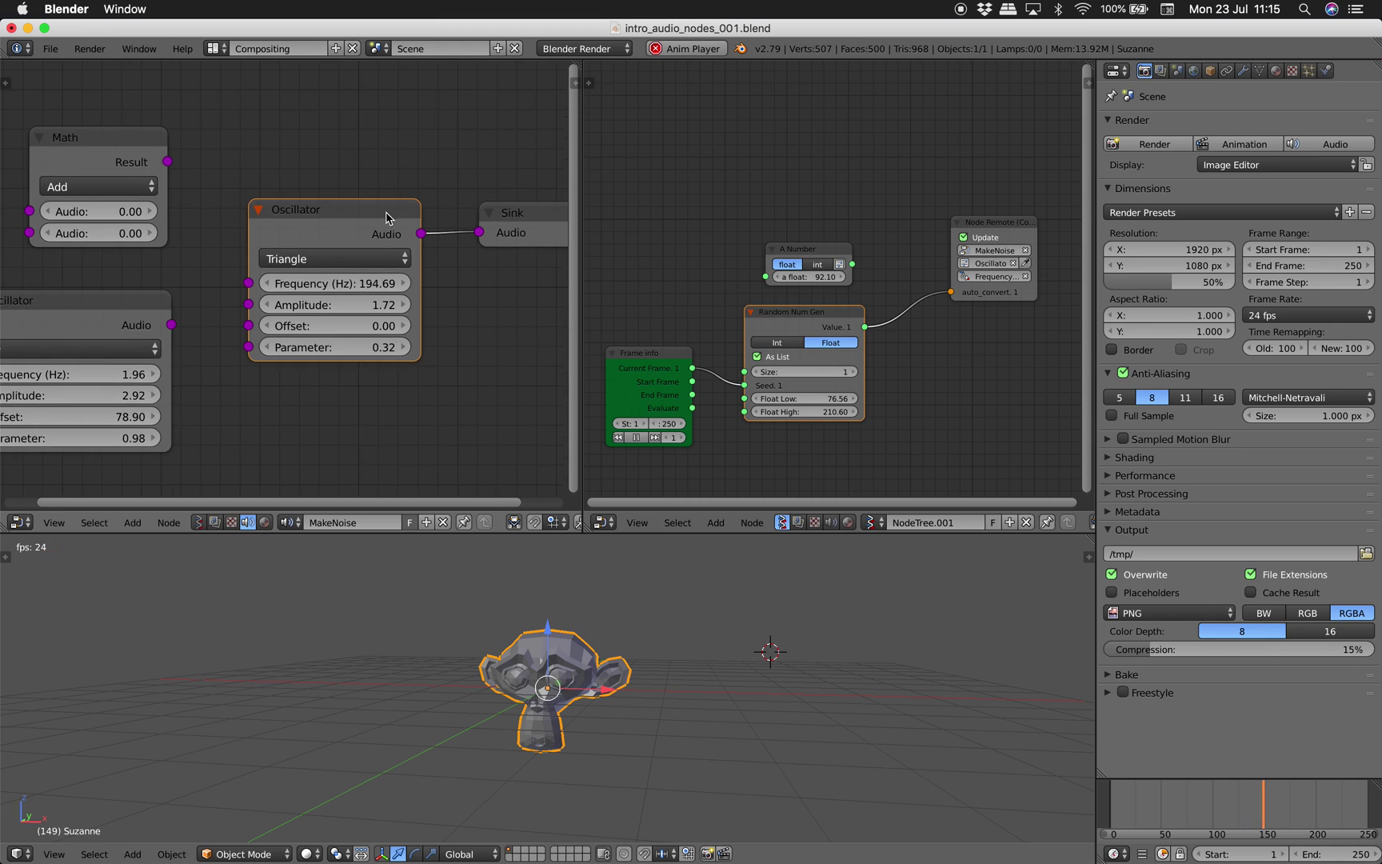
pyautogui.moveTo(387, 214); pyautogui.dragTo(273, 238, button='middle')
pyautogui.scroll(1, 324, 214)
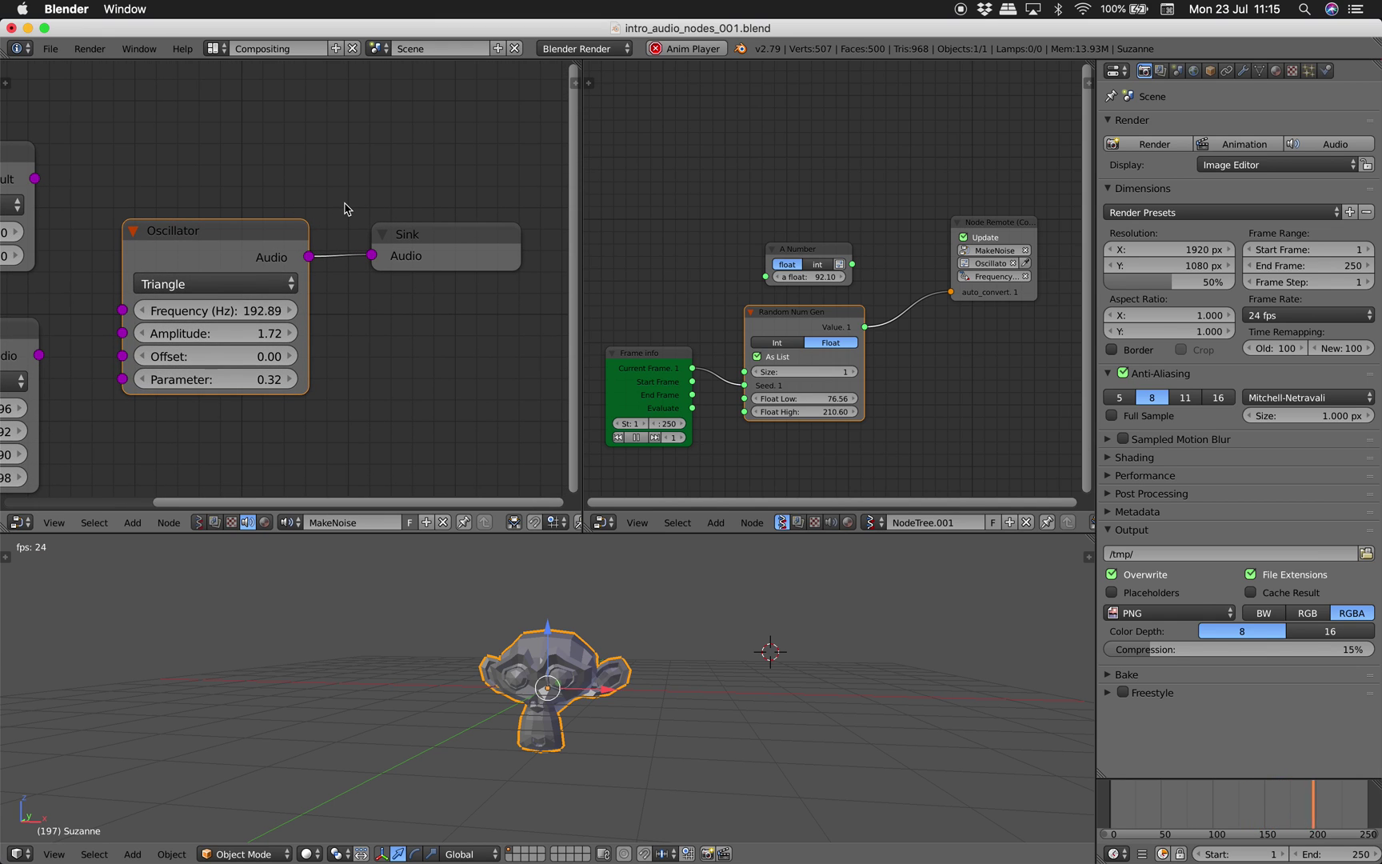
pyautogui.press('Escape')
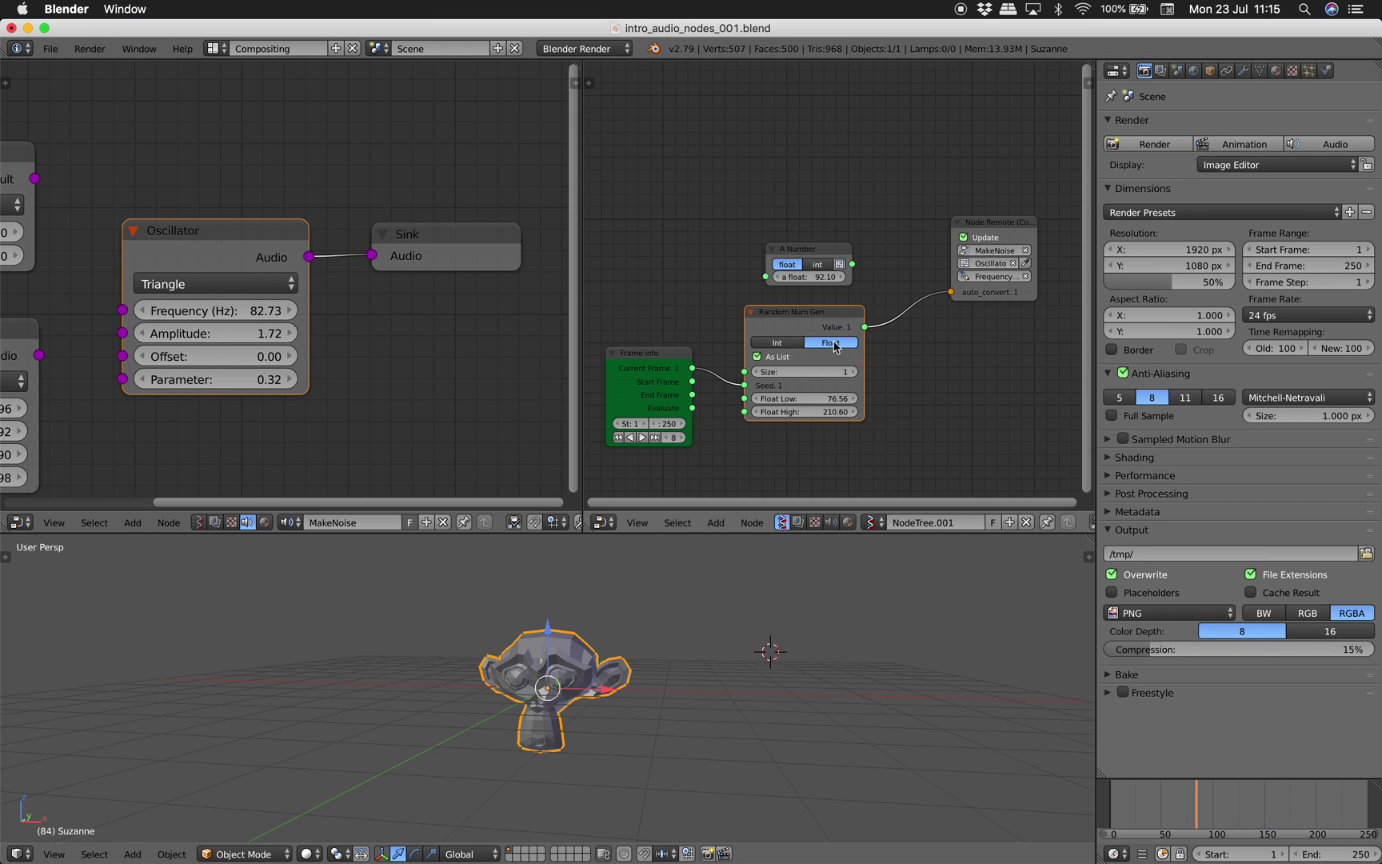
pyautogui.moveTo(775, 748)
pyautogui.mouseDown(button='middle')
pyautogui.moveTo(787, 752)
pyautogui.moveTo(782, 739)
pyautogui.mouseUp(button='middle')
pyautogui.scroll(-1, 748, 661)
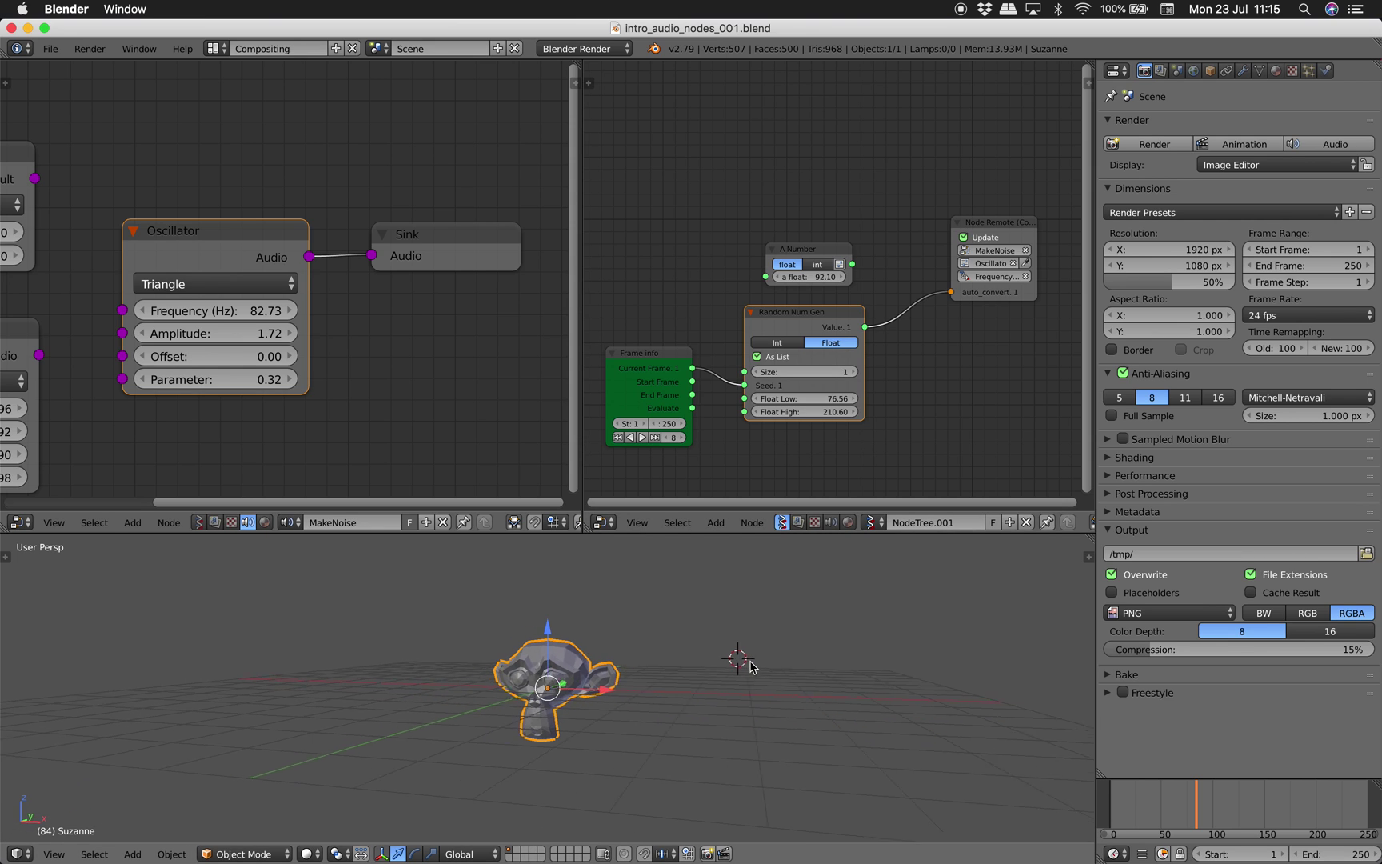
pyautogui.moveTo(745, 659); pyautogui.dragTo(737, 653, button='middle')
pyautogui.moveTo(662, 328); pyautogui.dragTo(471, 321, button='middle')
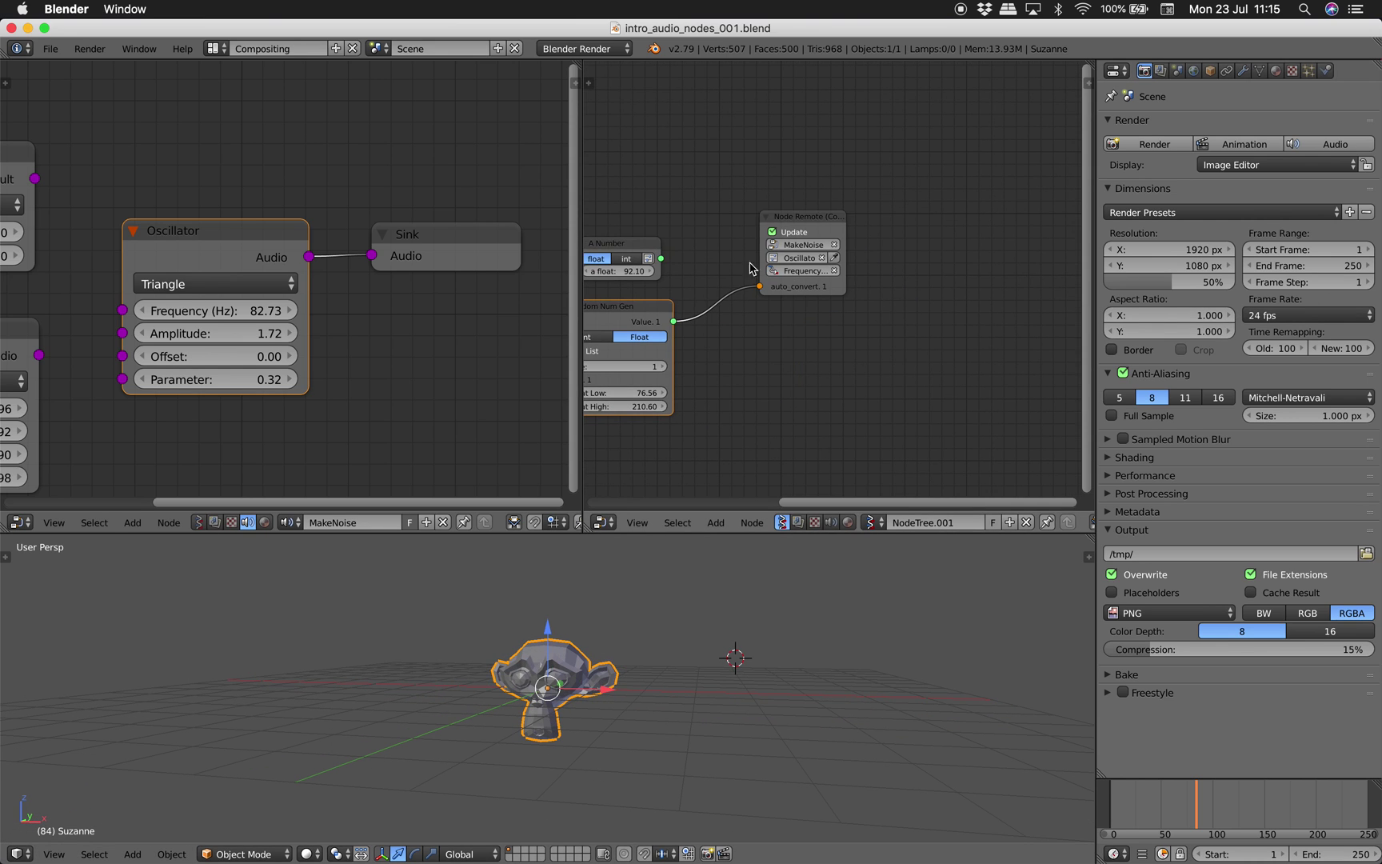
pyautogui.moveTo(753, 269); pyautogui.dragTo(907, 232, button='middle')
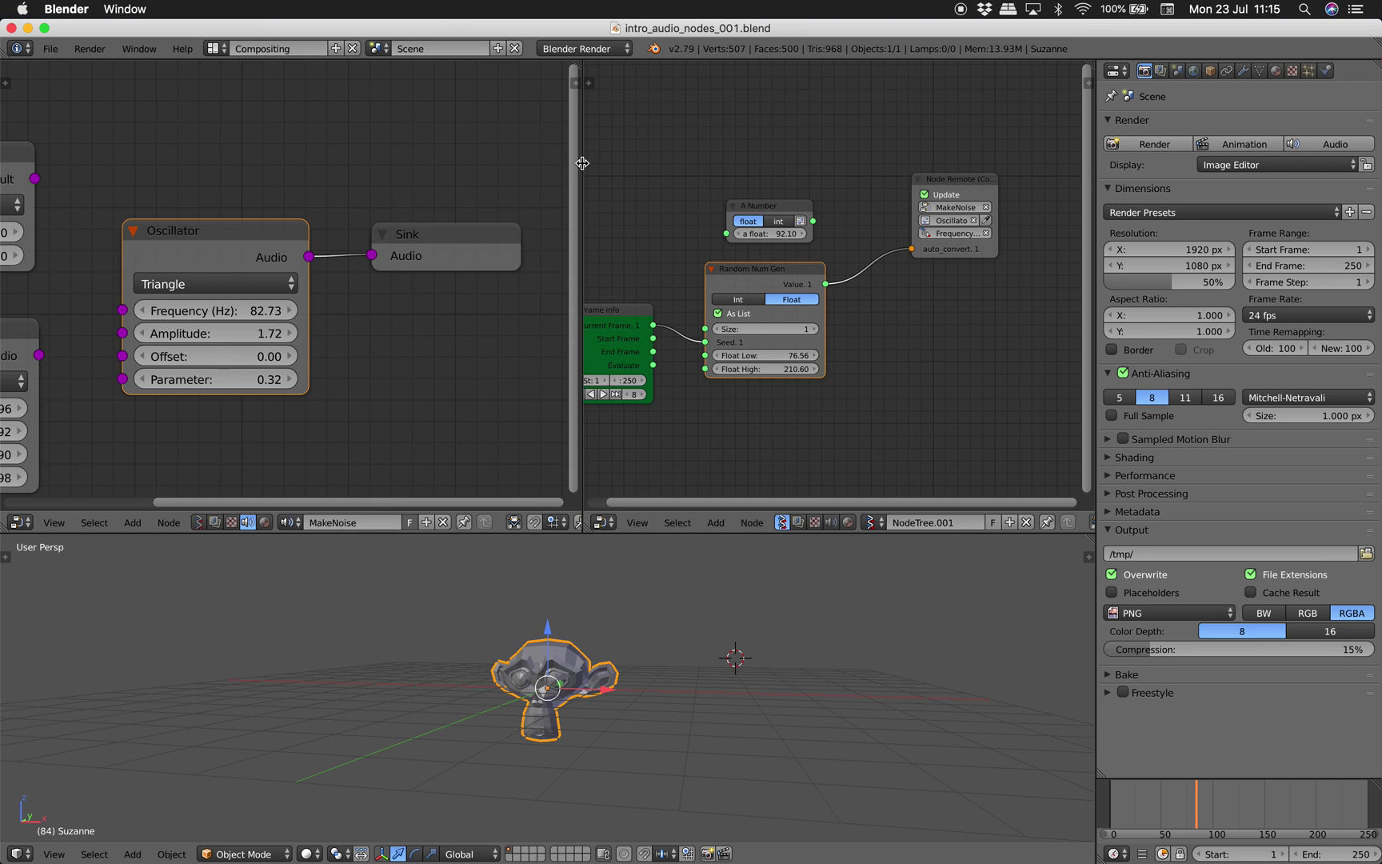
# Enlarge the Sverchok editor, search its nodes for "suz", and place a Suzanne node below the Random Num Gen node.
pyautogui.moveTo(584, 169); pyautogui.dragTo(560, 169)
pyautogui.moveTo(856, 329); pyautogui.dragTo(833, 298, button='middle')
pyautogui.hotkey('shift', 'a')
pyautogui.click(866, 312)
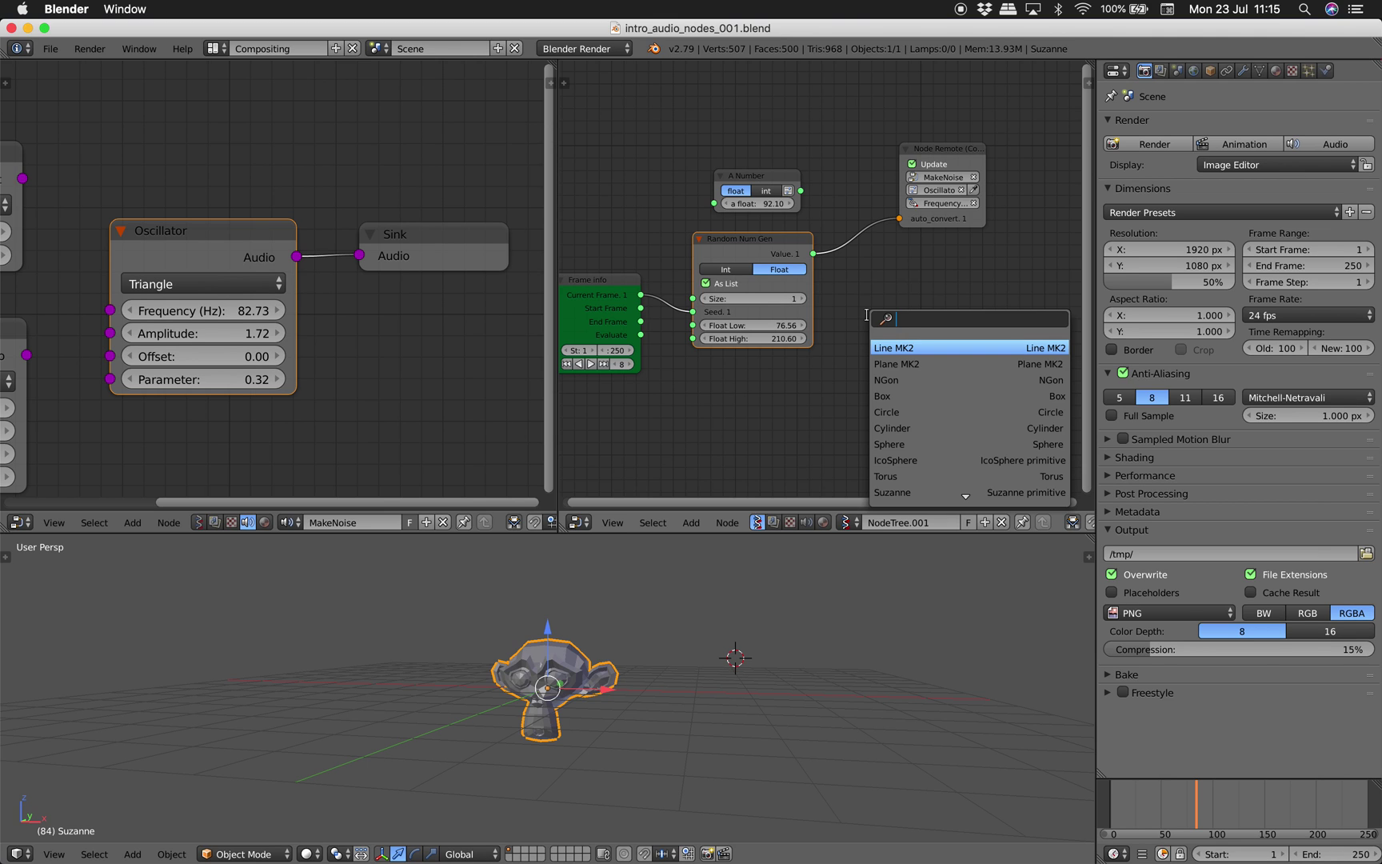
pyautogui.write('suz')
pyautogui.press('Return')
pyautogui.click(869, 315)
pyautogui.moveTo(870, 319)
pyautogui.mouseDown()
pyautogui.moveTo(789, 376)
pyautogui.moveTo(759, 378)
pyautogui.mouseUp()
# Search the Sverchok nodes for "viewer" and place a Viewer Draw node below the Node Remote.
pyautogui.hotkey('alt', 'space')
pyautogui.write('viewer')
pyautogui.press('Return')
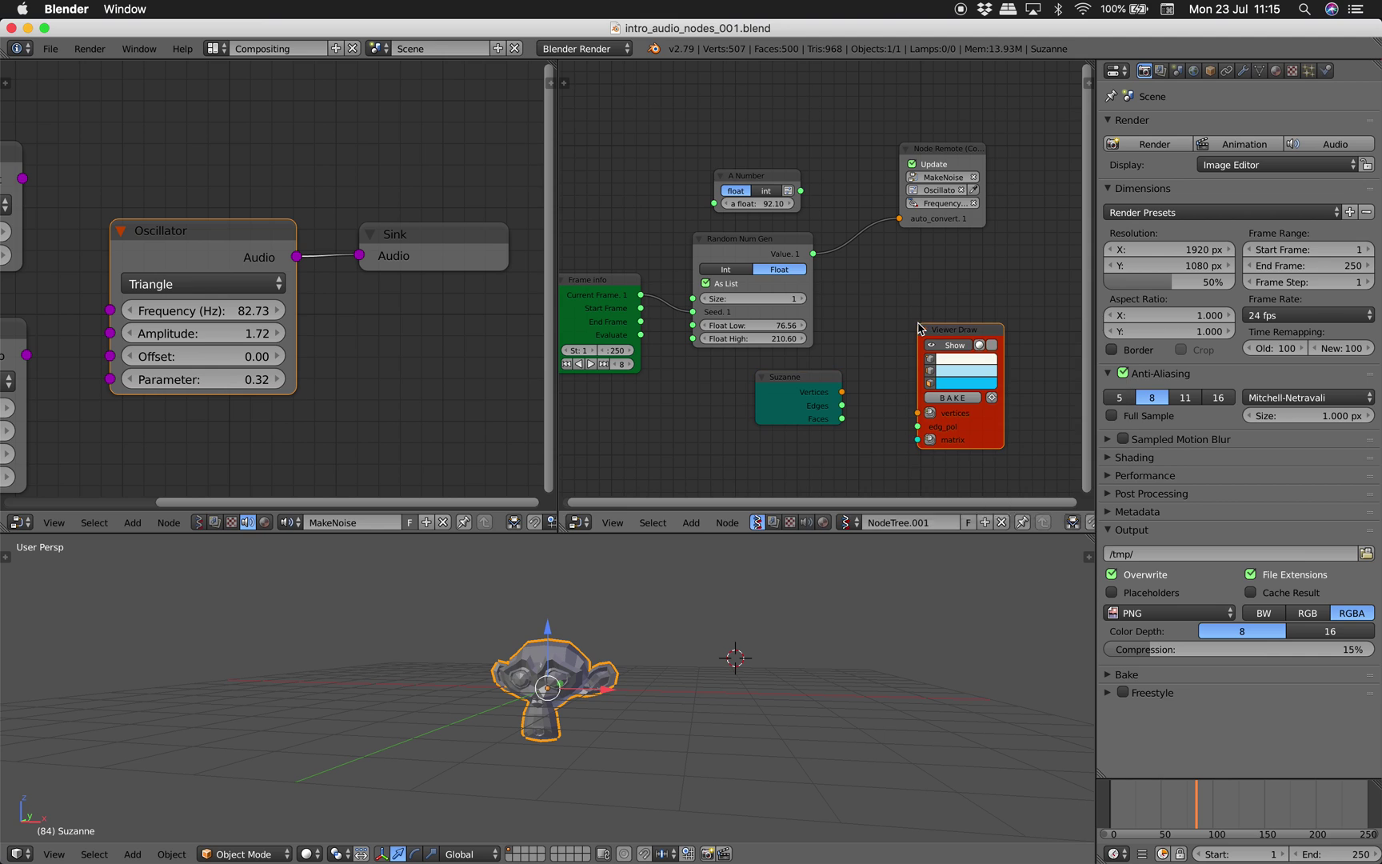
pyautogui.click(967, 291)
pyautogui.hotkey('ctrl', 's')
# Link the Suzanne node's Vertices and Faces outputs to the Viewer Draw's vertices and edg_pol inputs.
pyautogui.moveTo(815, 385)
pyautogui.mouseDown()
pyautogui.moveTo(756, 405)
pyautogui.moveTo(848, 401)
pyautogui.mouseUp()
pyautogui.click(754, 405)
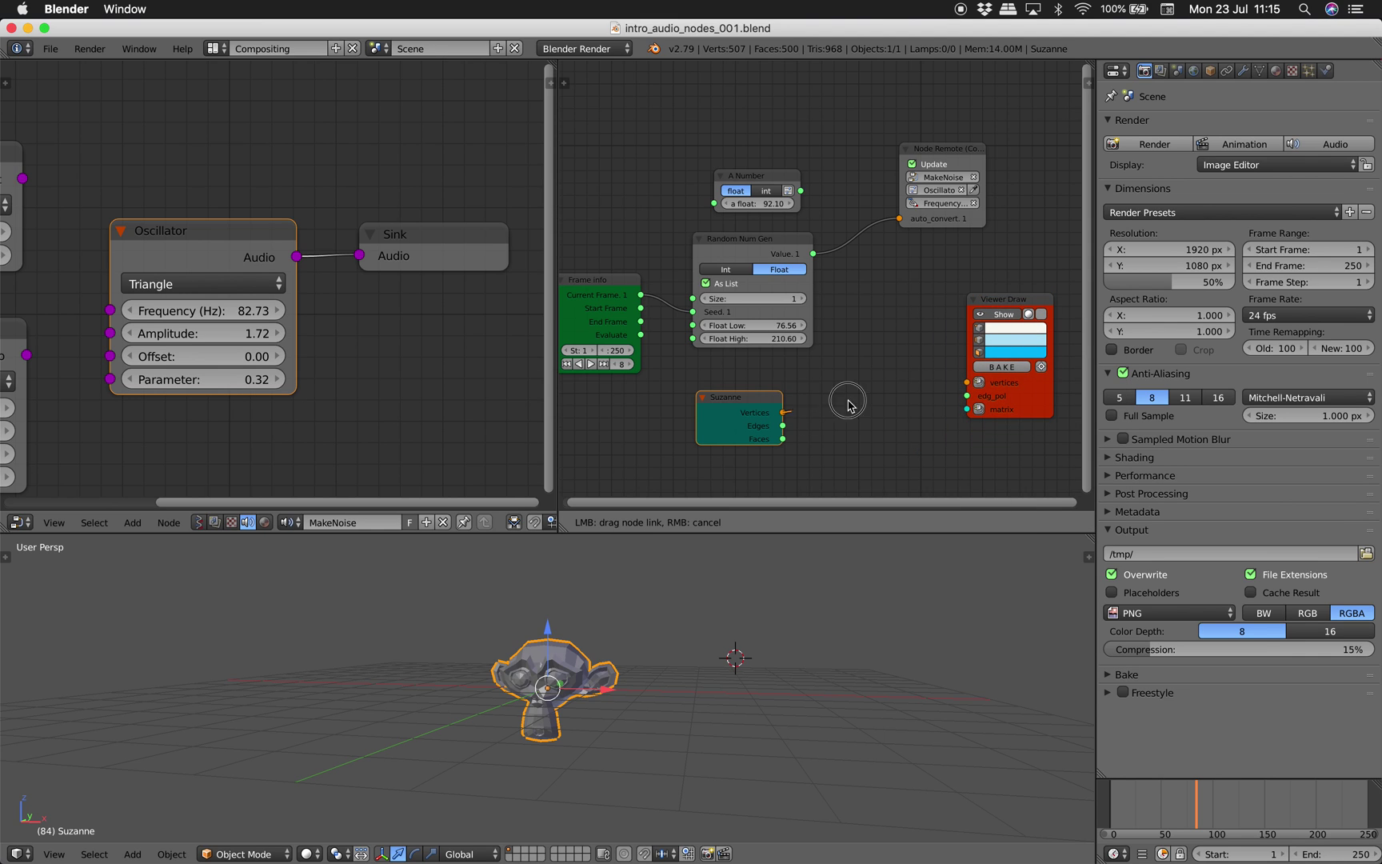
pyautogui.moveTo(974, 384); pyautogui.dragTo(970, 383)
pyautogui.moveTo(788, 442); pyautogui.dragTo(782, 439)
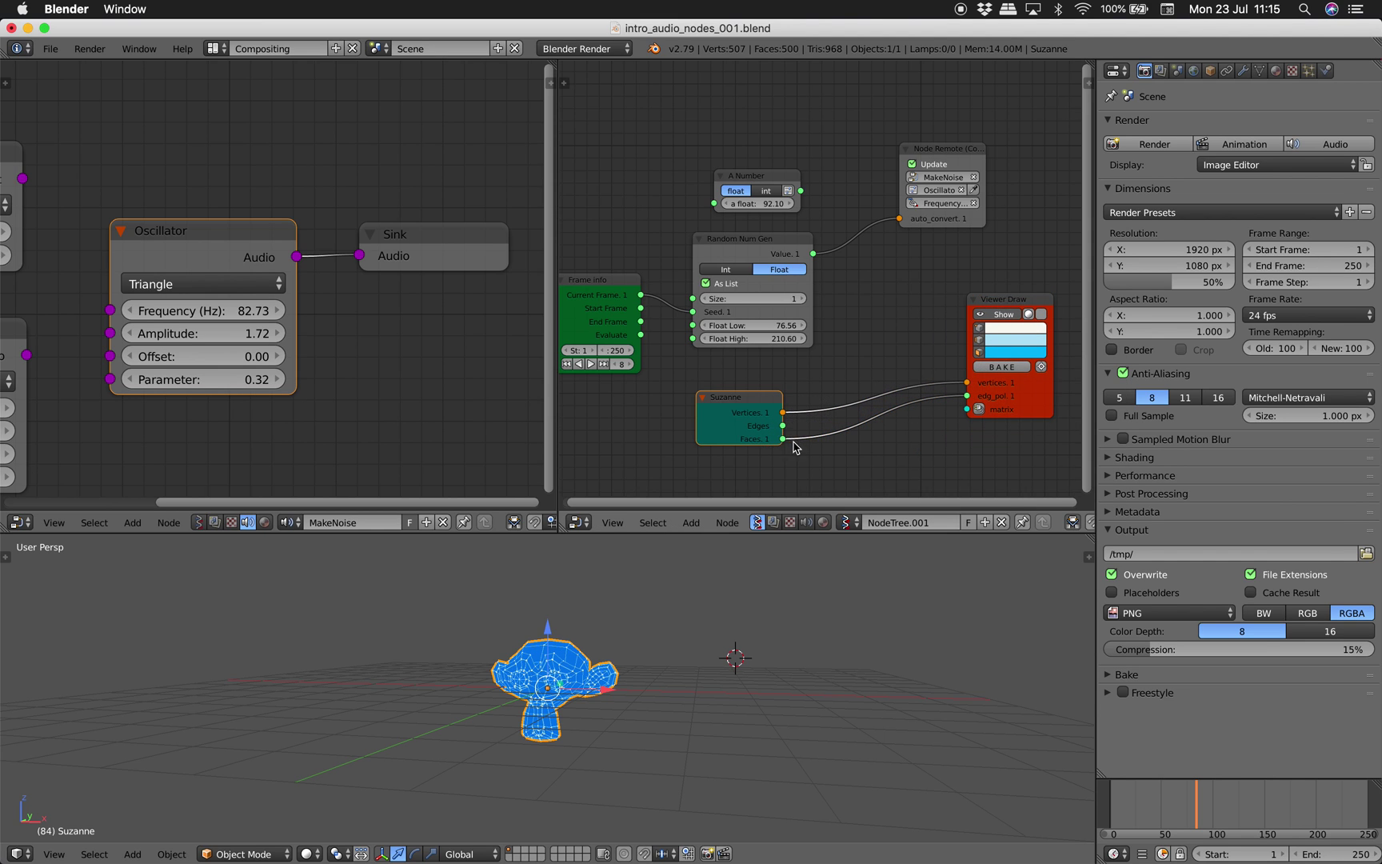
# Turn off face display in the Viewer Draw node and shift the node away from the Suzanne node.
pyautogui.scroll(2, 547, 670)
pyautogui.hotkey('ctrl', 's')
pyautogui.click(604, 651)
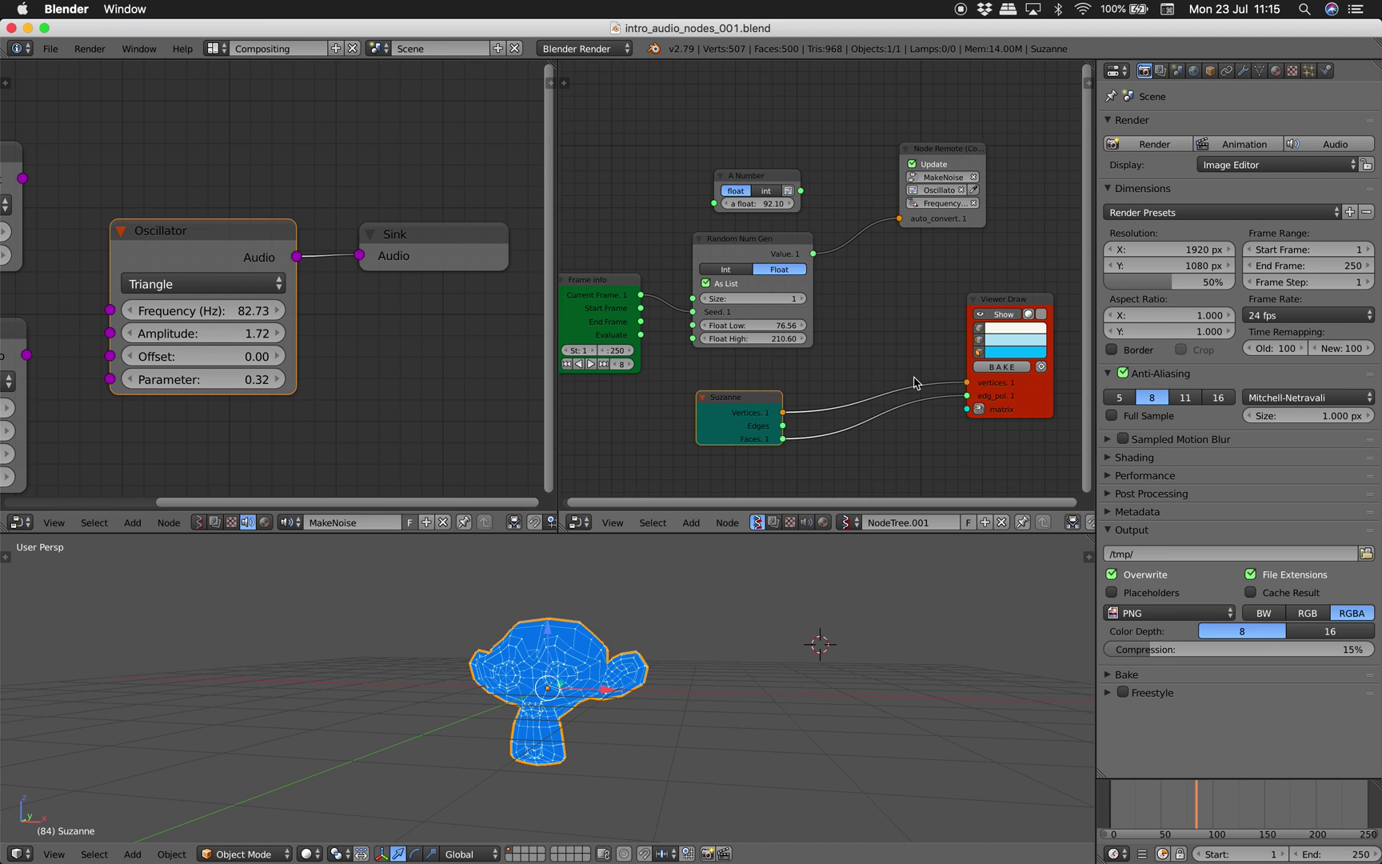
pyautogui.click(980, 353)
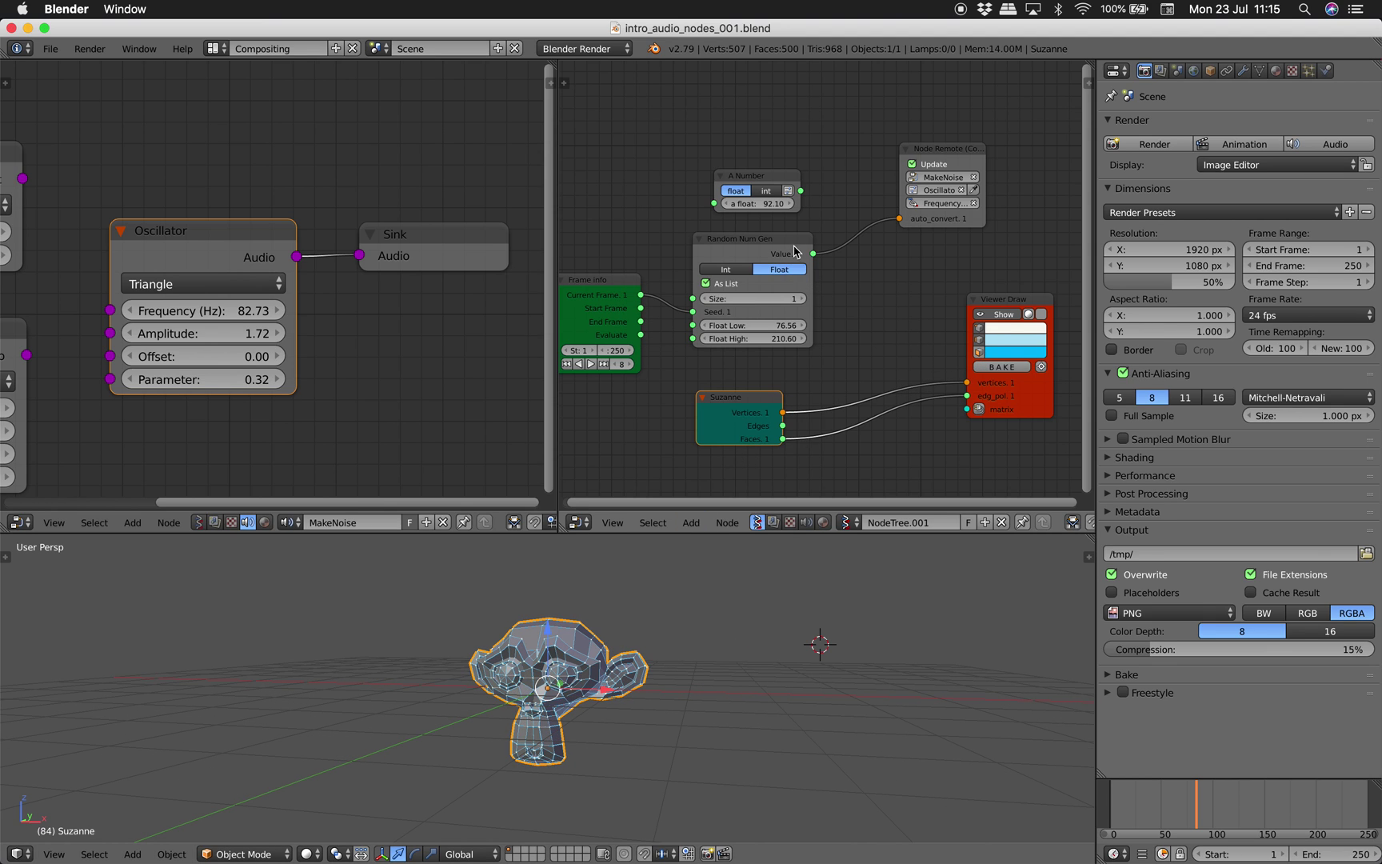
pyautogui.scroll(-1, 799, 256)
pyautogui.moveTo(970, 294); pyautogui.dragTo(994, 288)
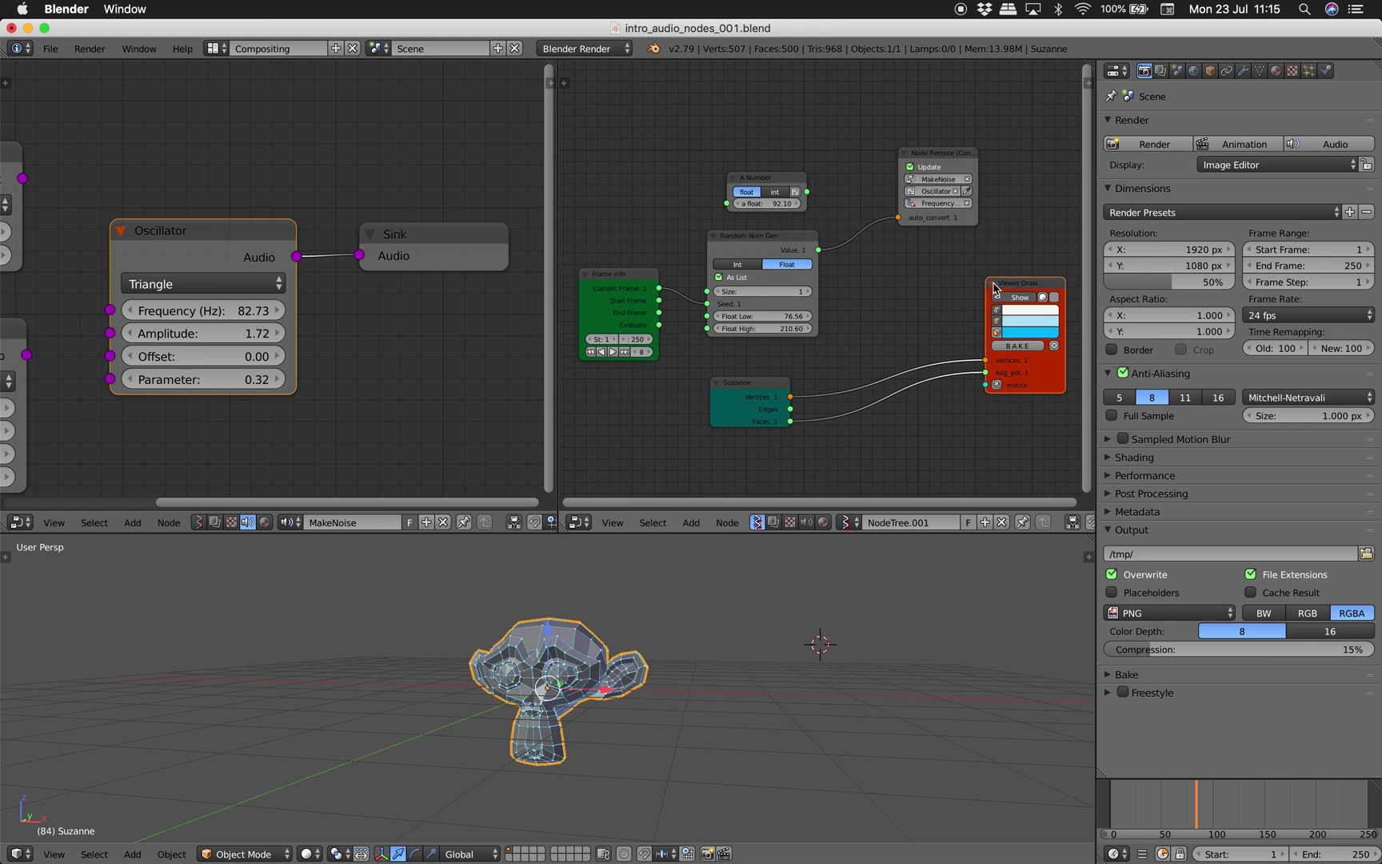
# Add a Matrix In node linked to the Viewer Draw's matrix input, place it below that node, and expand its Location values.
pyautogui.moveTo(819, 250)
pyautogui.mouseDown()
pyautogui.moveTo(969, 391)
pyautogui.moveTo(993, 392)
pyautogui.mouseUp()
pyautogui.click(995, 385)
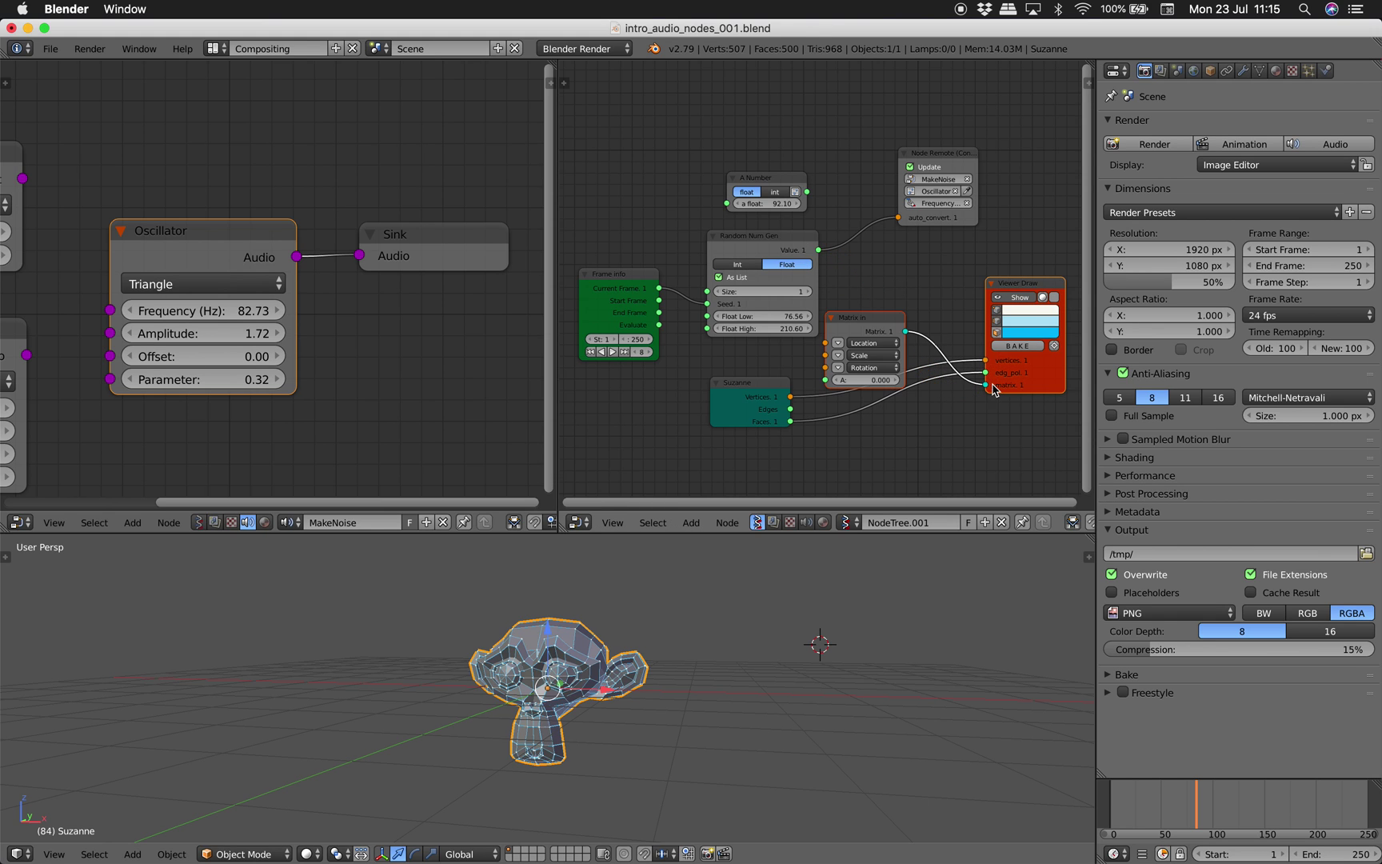
pyautogui.moveTo(873, 318)
pyautogui.mouseDown()
pyautogui.moveTo(873, 345)
pyautogui.moveTo(948, 442)
pyautogui.mouseUp()
pyautogui.click(913, 442)
pyautogui.moveTo(886, 432); pyautogui.dragTo(893, 395, button='middle')
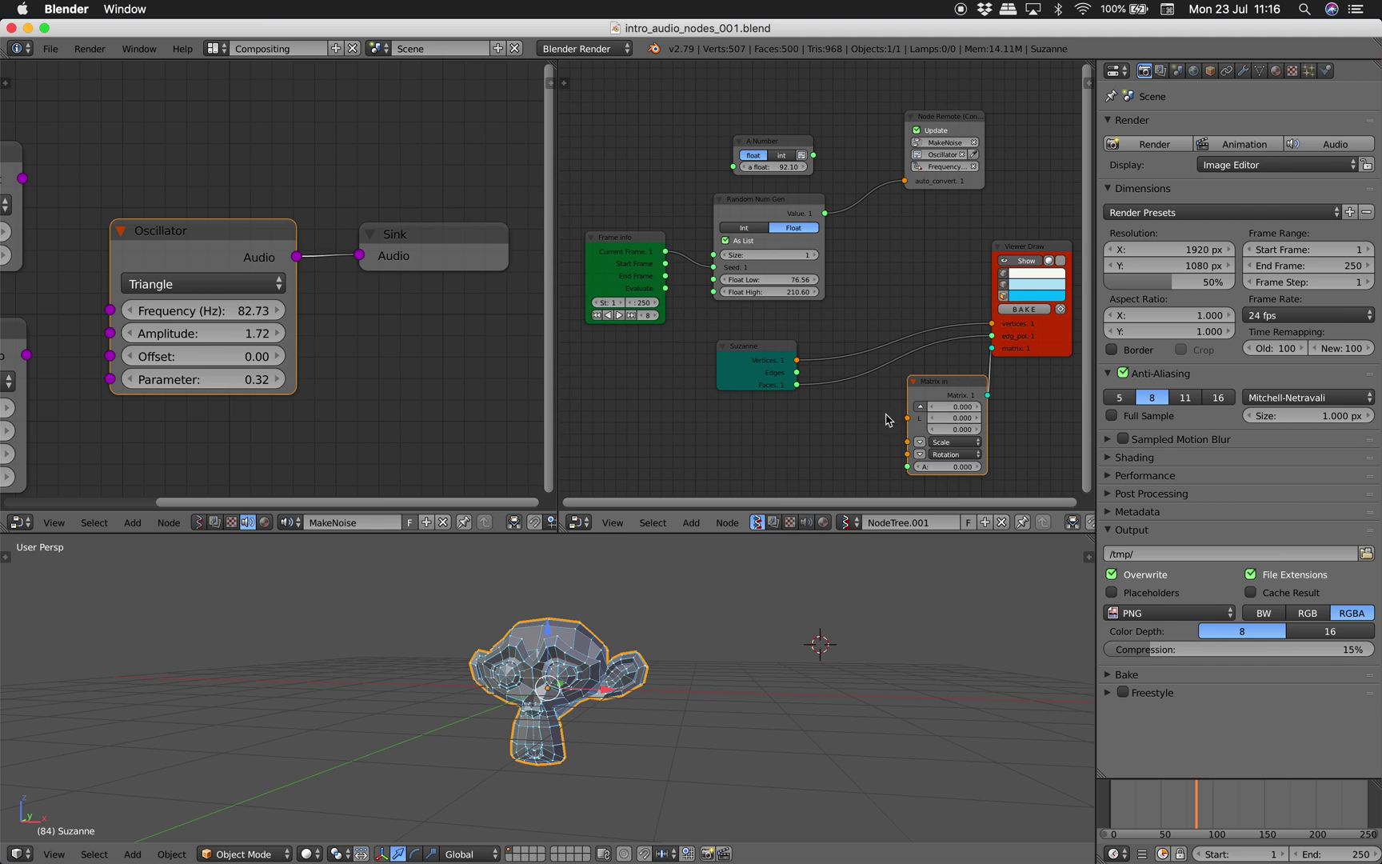
# Add a Vector In node, feed its X from the Random Num Gen's Value, and link its Vectors to the Matrix In's location.
pyautogui.moveTo(823, 215); pyautogui.dragTo(842, 441)
pyautogui.hotkey('shift', 'a')
pyautogui.click(838, 436)
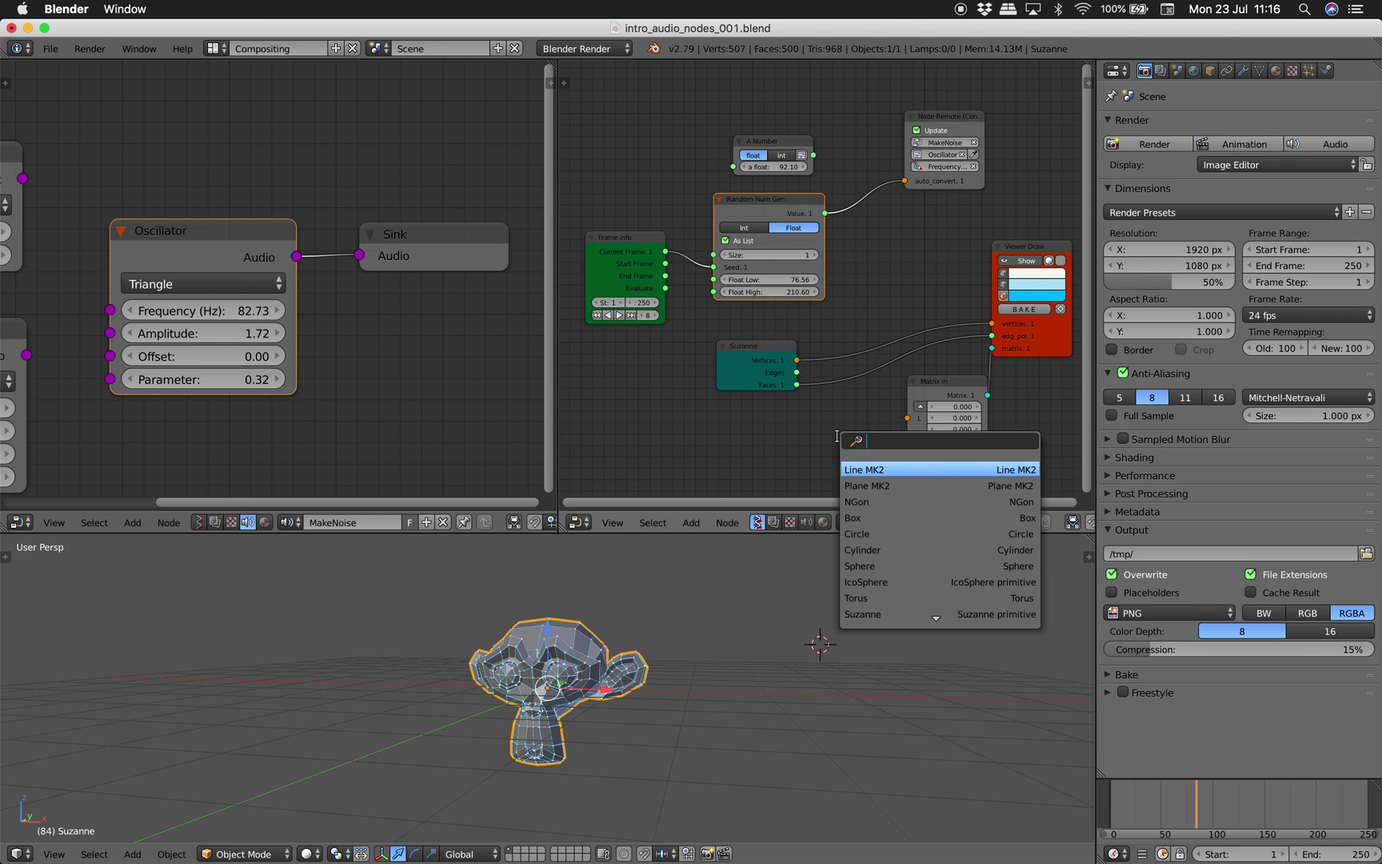
pyautogui.write('vector i')
pyautogui.press('Return')
pyautogui.click(830, 434)
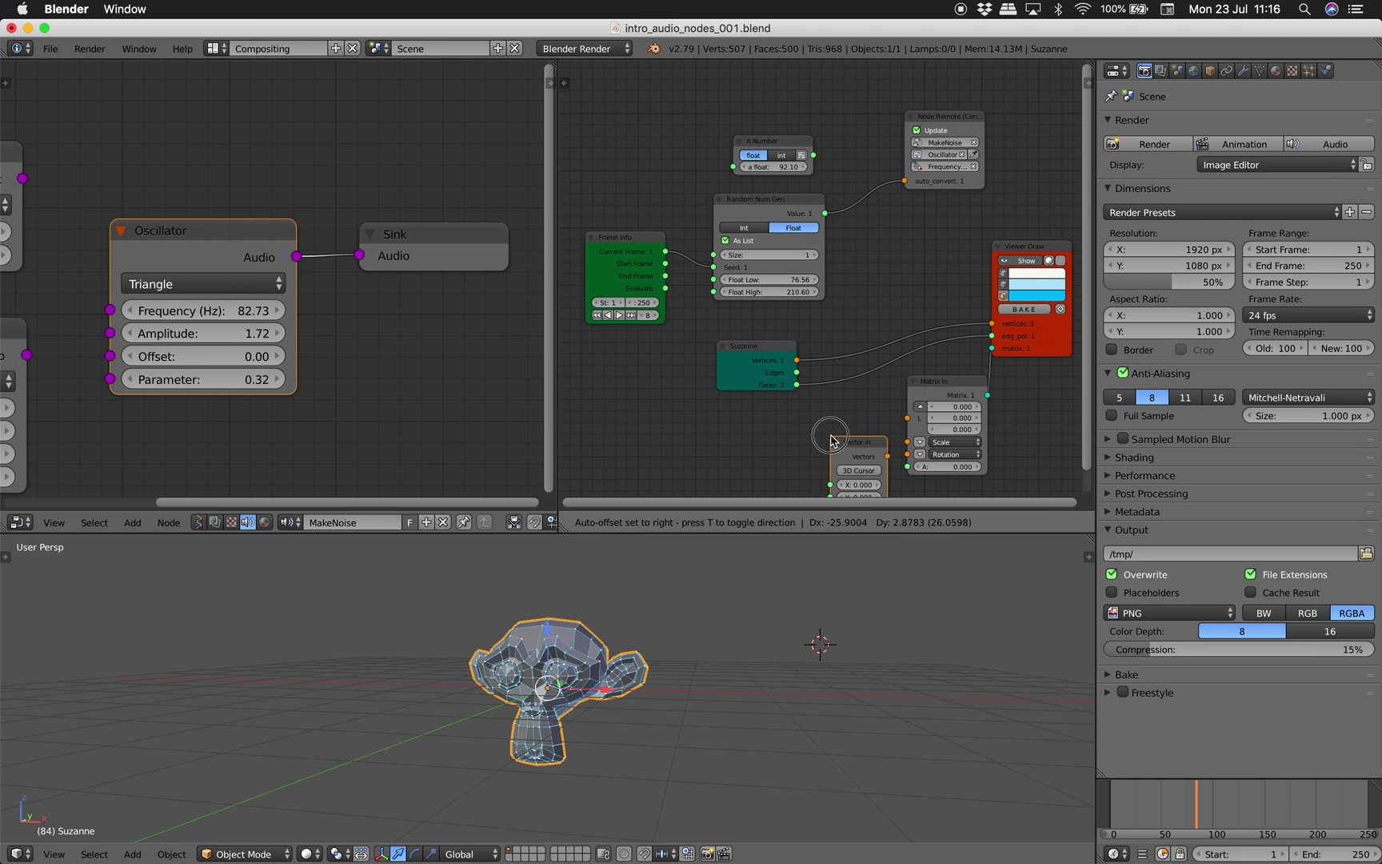
pyautogui.moveTo(840, 246); pyautogui.dragTo(844, 176, button='middle')
pyautogui.moveTo(830, 145); pyautogui.dragTo(846, 200)
pyautogui.moveTo(841, 424); pyautogui.dragTo(911, 345)
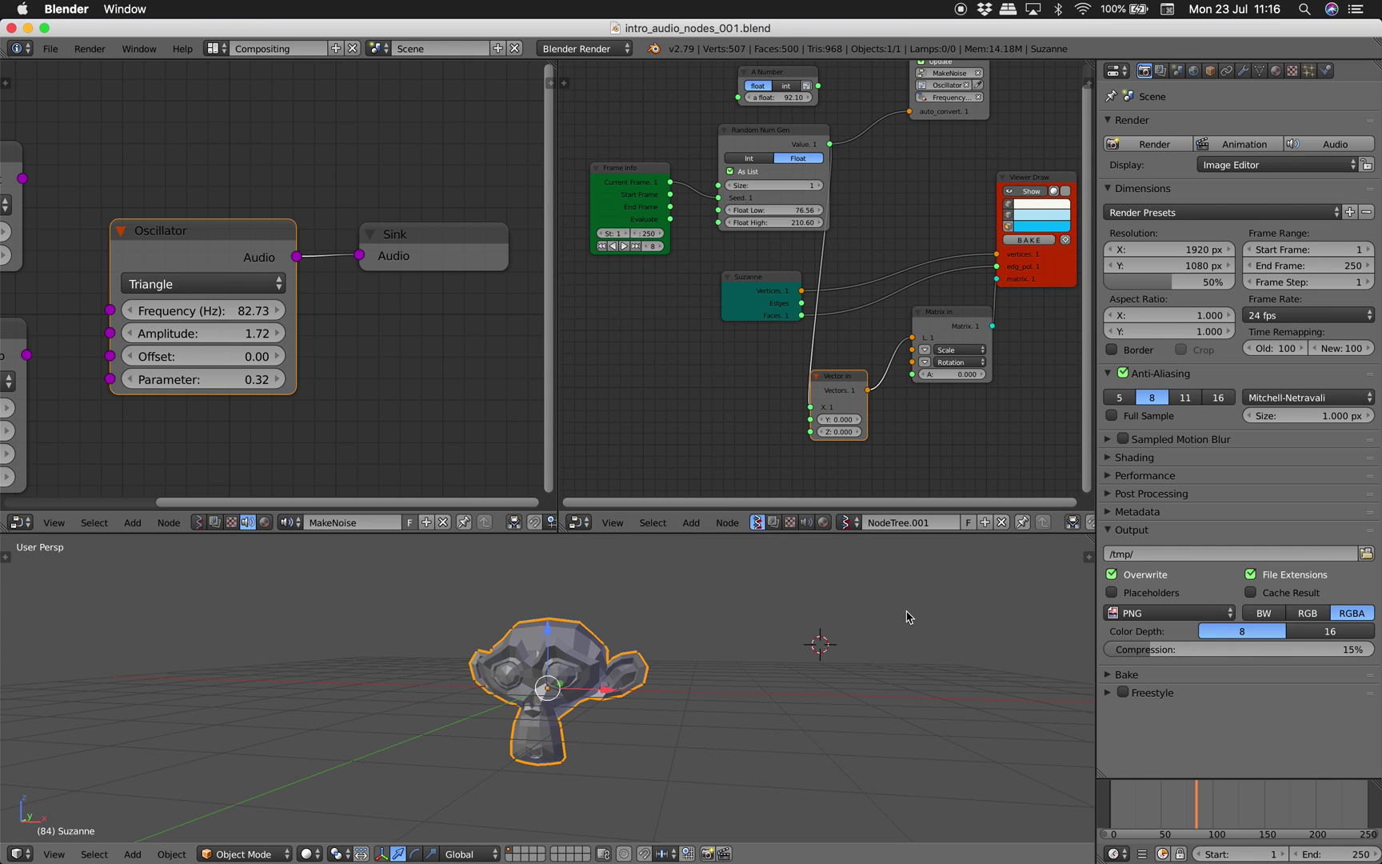
# Play the animation and shift the Matrix In and Vector In nodes to make room after the Random Num Gen.
pyautogui.hotkey('alt', 'a')
pyautogui.moveTo(849, 386); pyautogui.dragTo(863, 392)
pyautogui.moveTo(944, 322); pyautogui.dragTo(1030, 348)
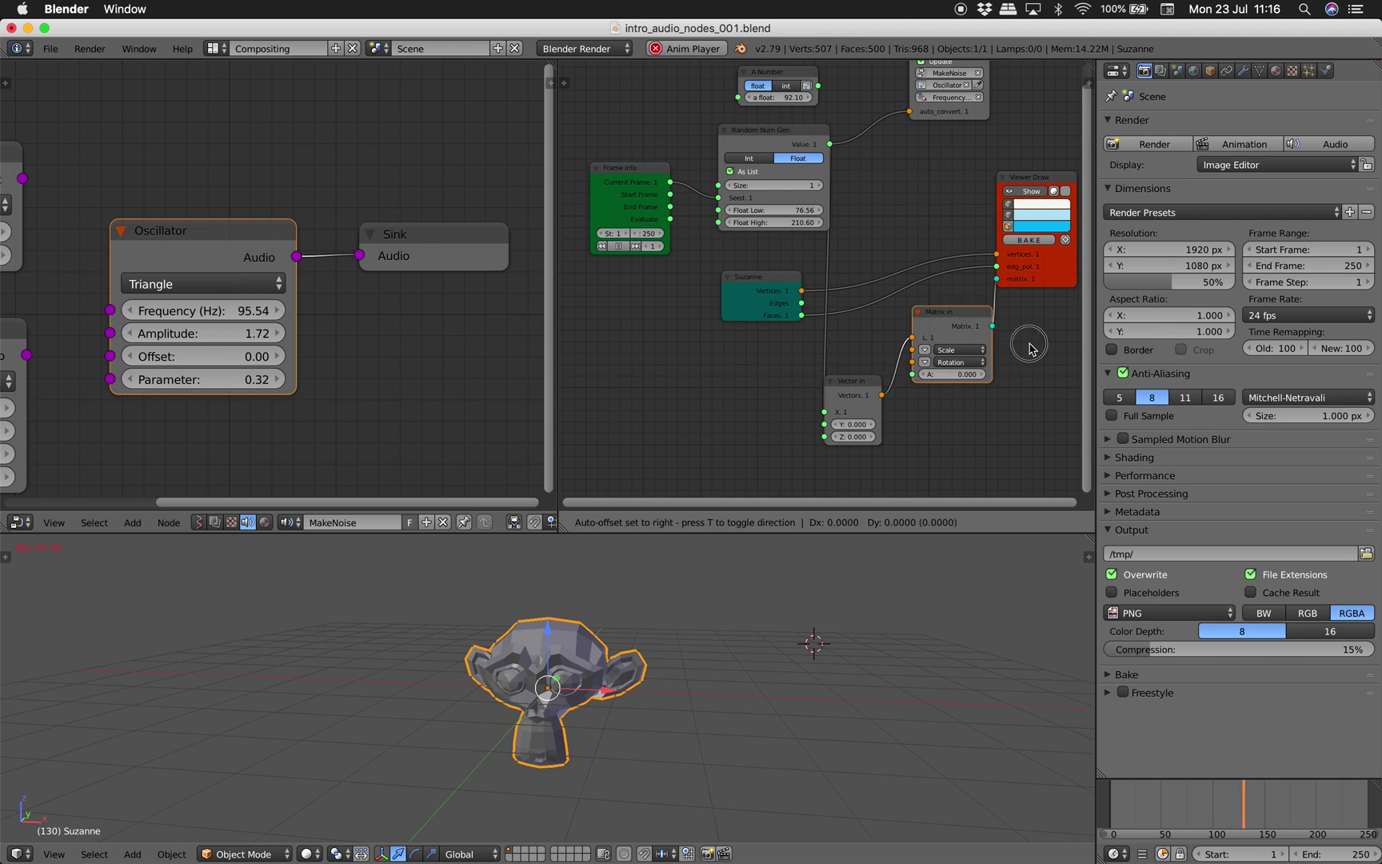
pyautogui.moveTo(852, 386); pyautogui.dragTo(910, 389)
# Insert a Math MK2 node set to Multiply between the Random Num Gen and Vector In, with its y factor at 0.02.
pyautogui.hotkey('shift', 'a')
pyautogui.click(773, 361)
pyautogui.write('math')
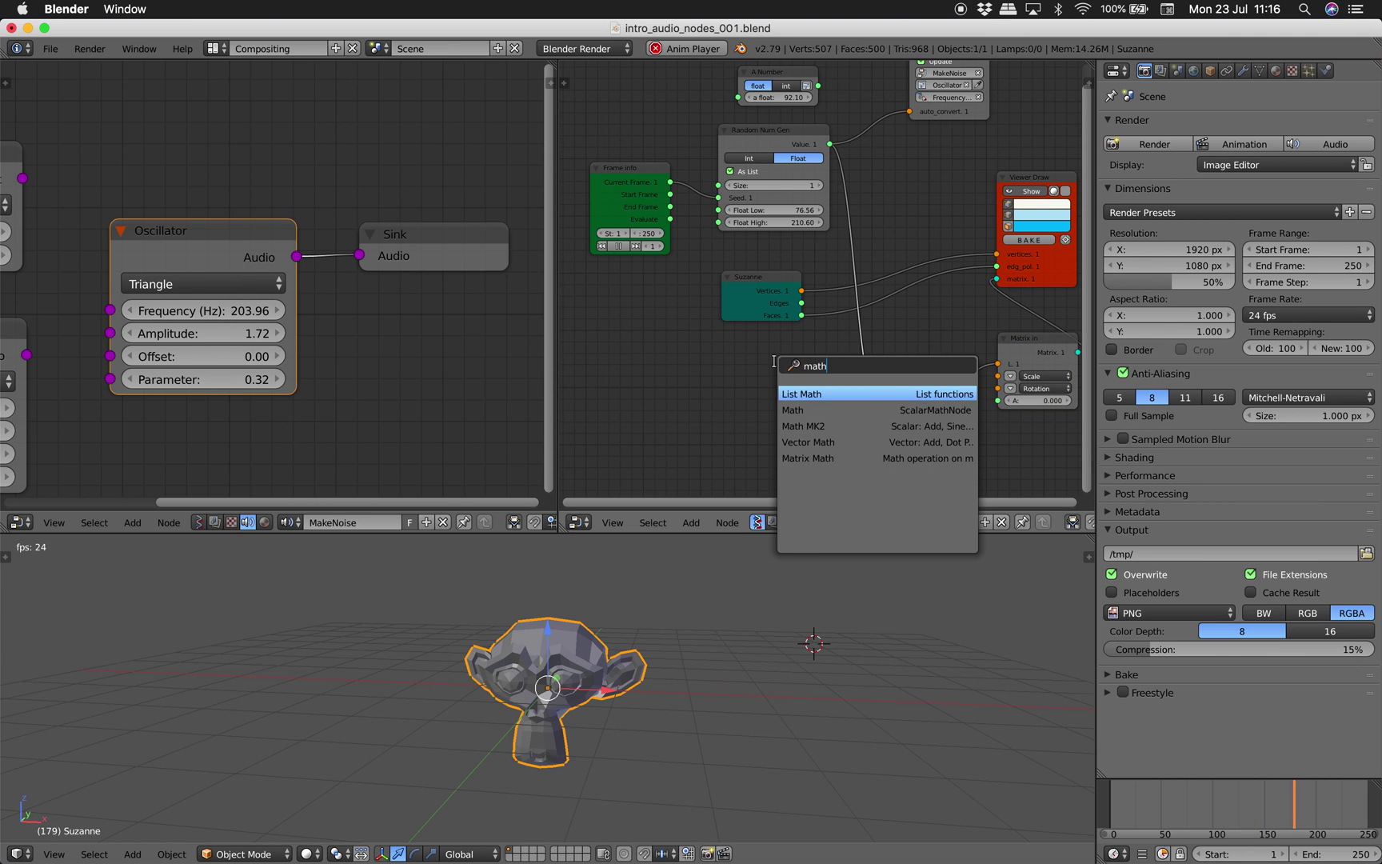
pyautogui.press('Down')
pyautogui.press('Down')
pyautogui.press('Return')
pyautogui.click(797, 363)
pyautogui.click(907, 405)
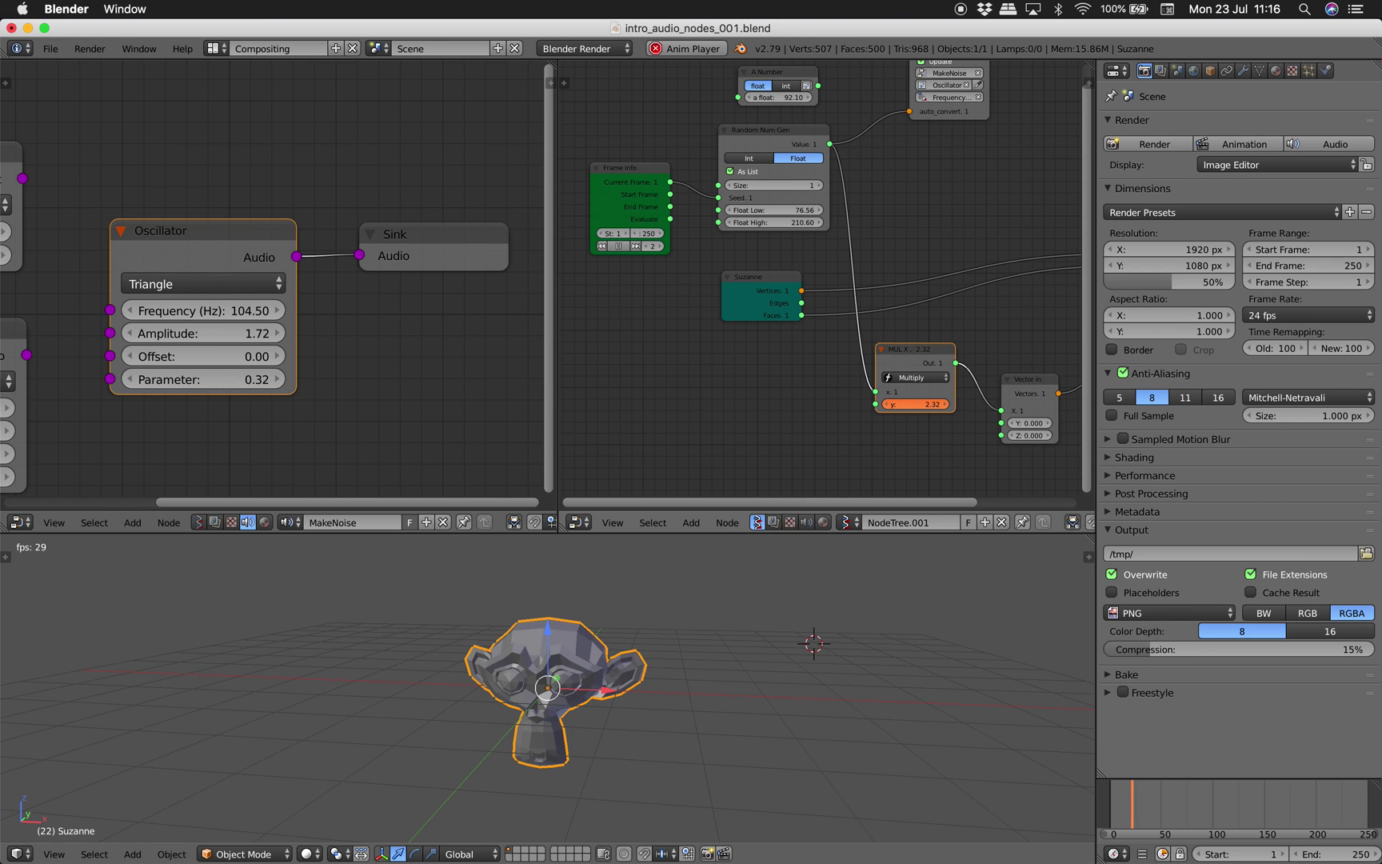
pyautogui.write('0.02')
pyautogui.press('Return')
pyautogui.scroll(-1, 809, 737)
pyautogui.keyDown('shift'); pyautogui.moveTo(801, 735); pyautogui.dragTo(737, 750, button='middle'); pyautogui.keyUp('shift')
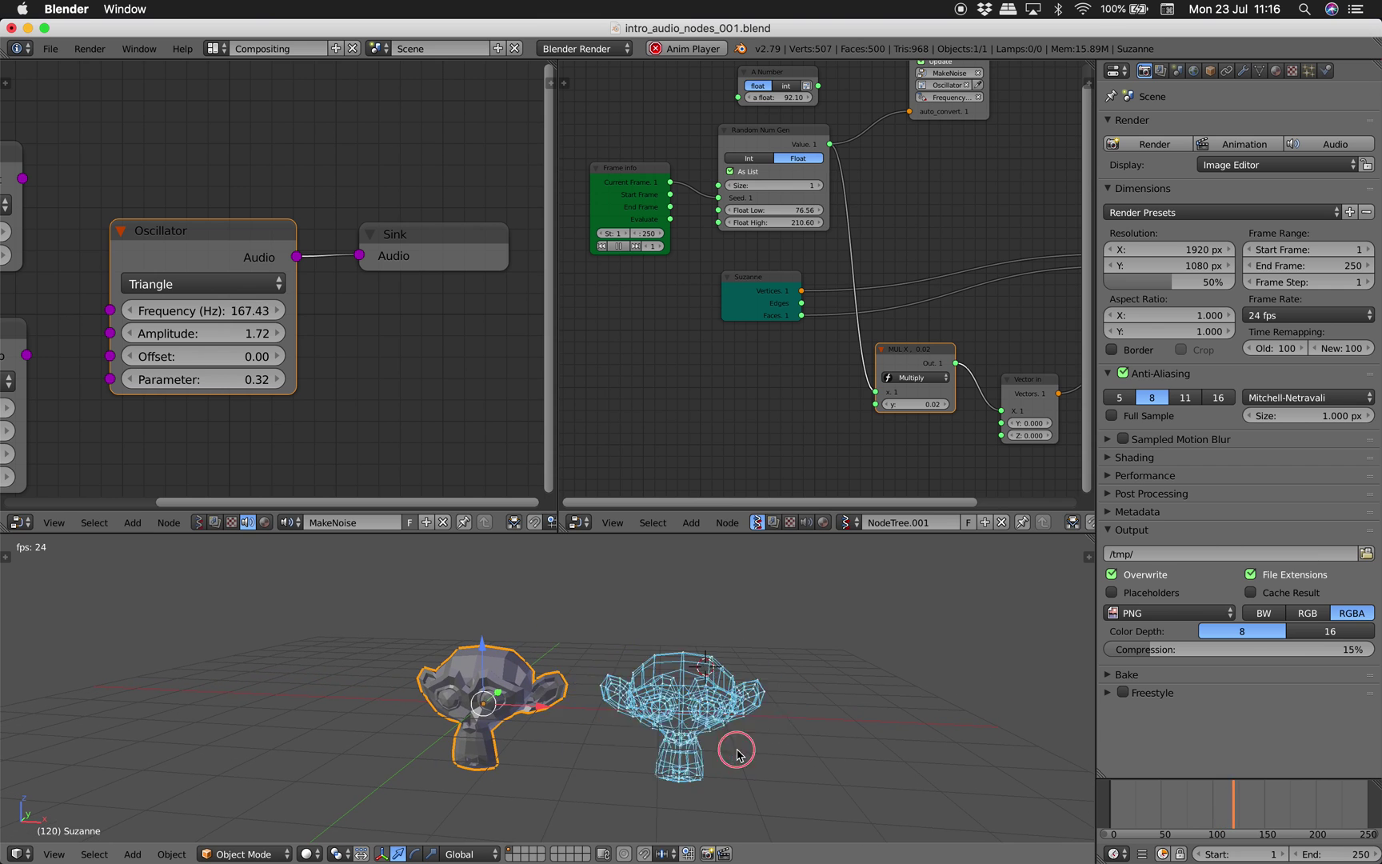
# Examine the wireframe Suzanne's random movement and the Sverchok node tree driving it during playback.
pyautogui.scroll(-2, 800, 299)
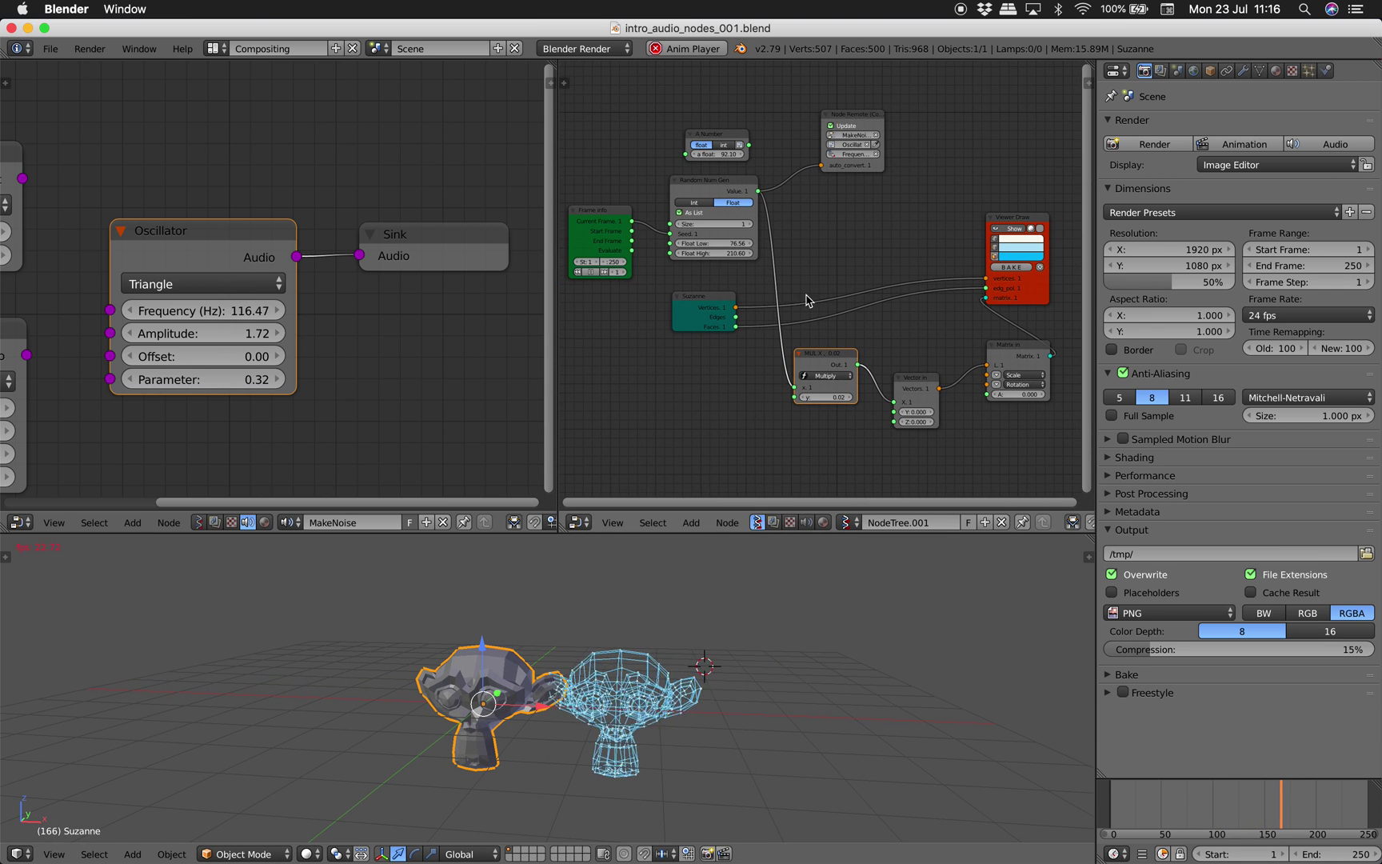
pyautogui.scroll(-1, 806, 301)
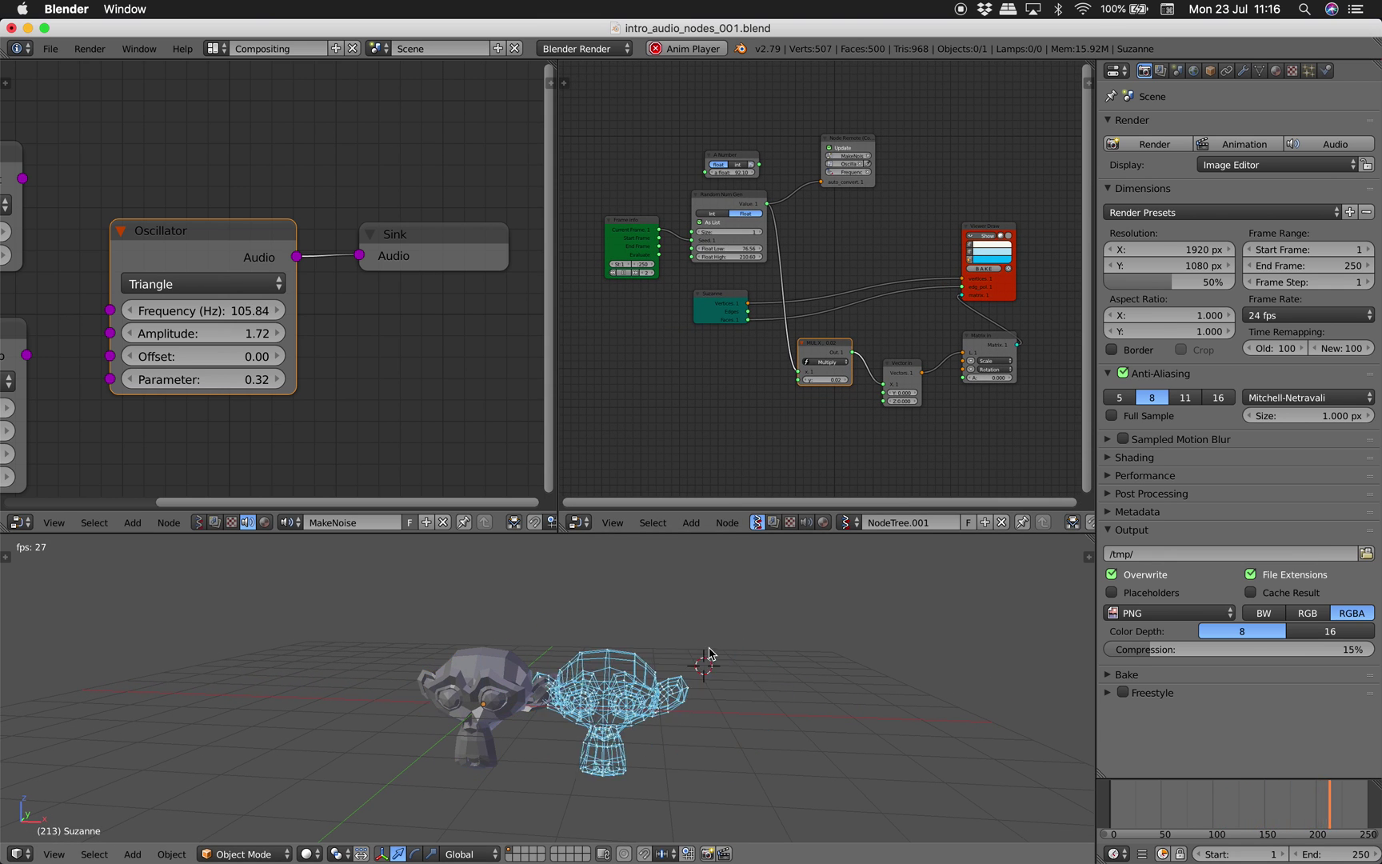
pyautogui.scroll(3, 767, 276)
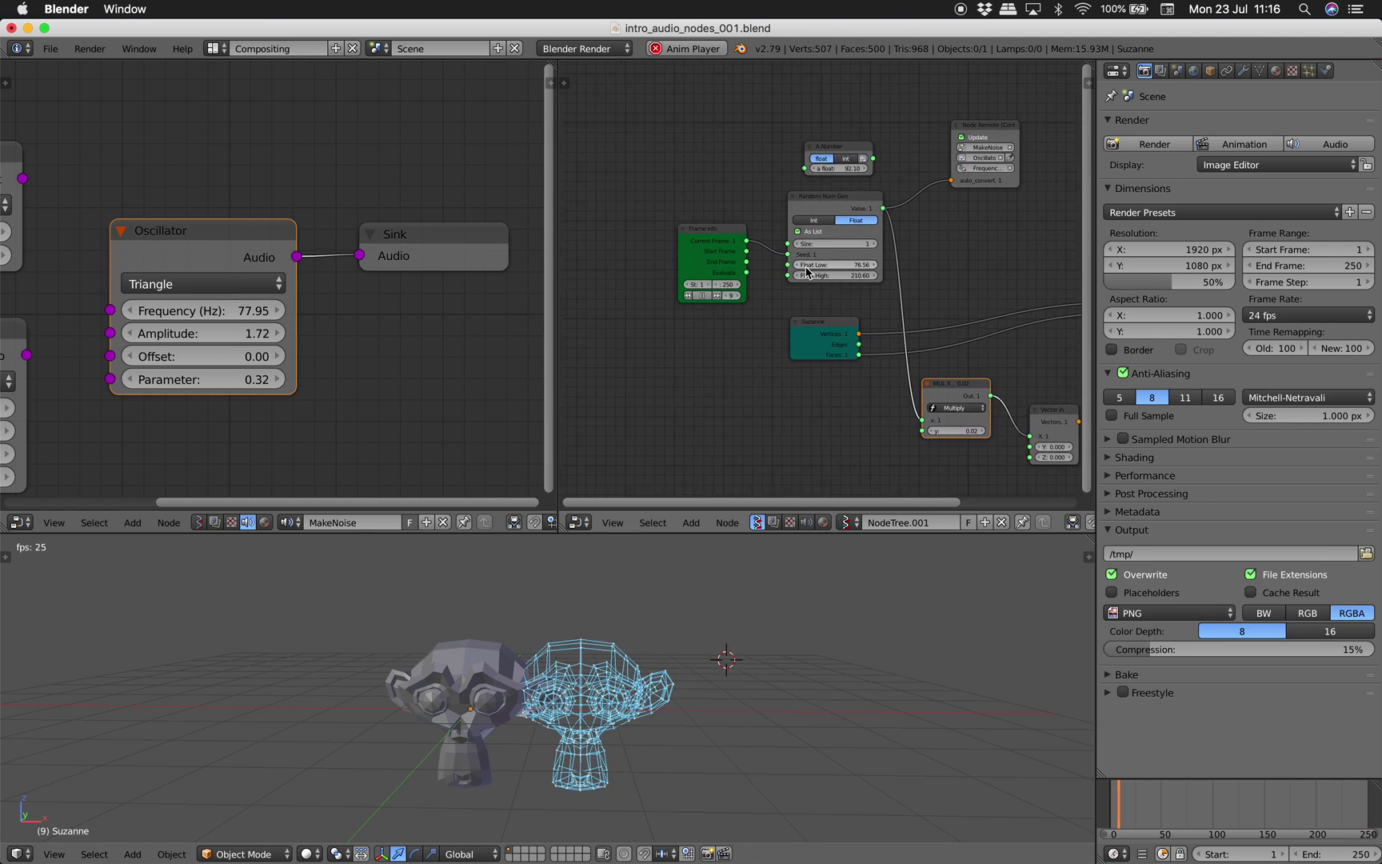
pyautogui.scroll(3, 806, 272)
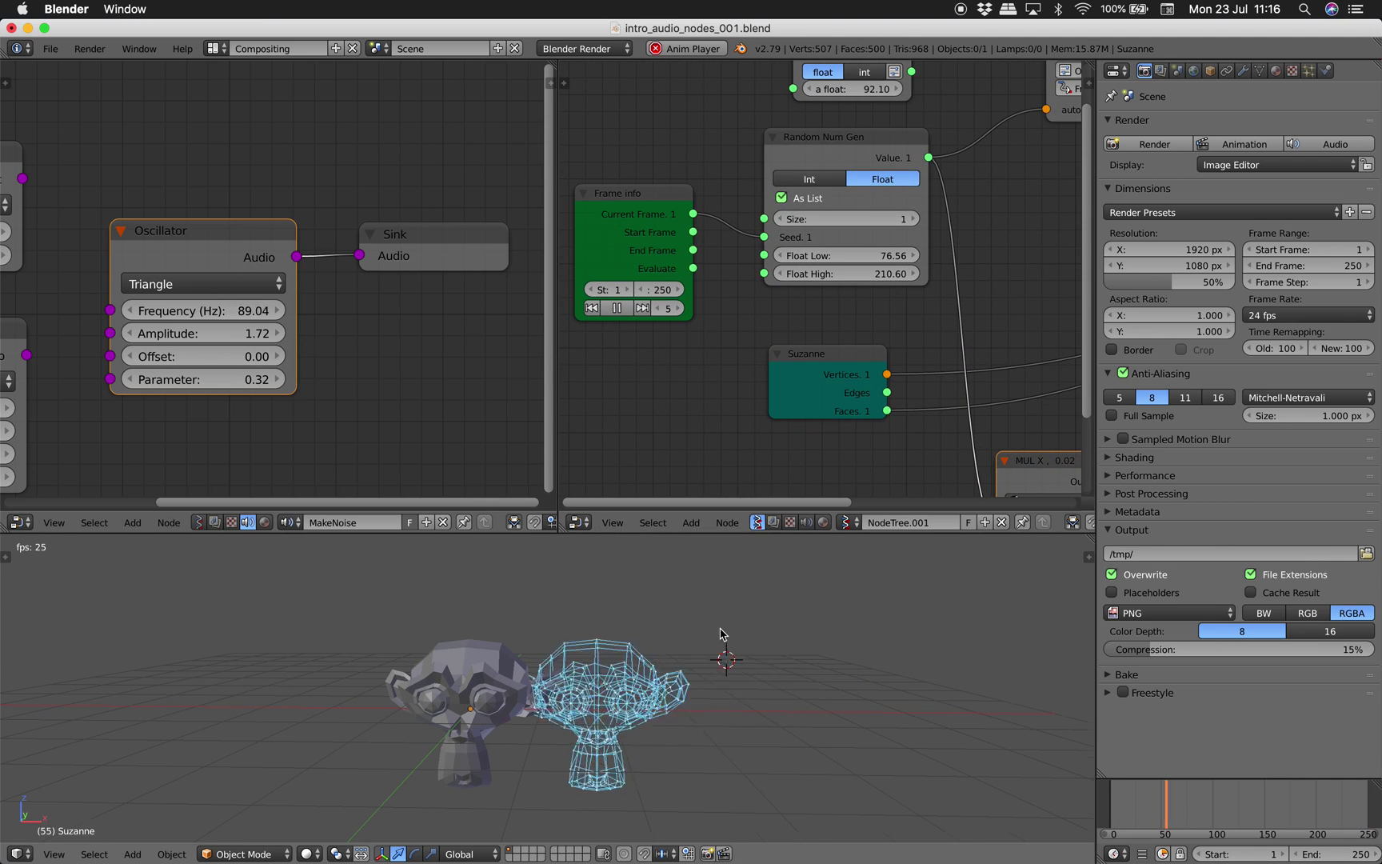
pyautogui.moveTo(719, 633); pyautogui.dragTo(689, 651, button='middle')
pyautogui.scroll(-2, 689, 652)
pyautogui.scroll(-2, 834, 346)
pyautogui.moveTo(907, 406); pyautogui.dragTo(774, 330, button='middle')
pyautogui.scroll(-2, 774, 329)
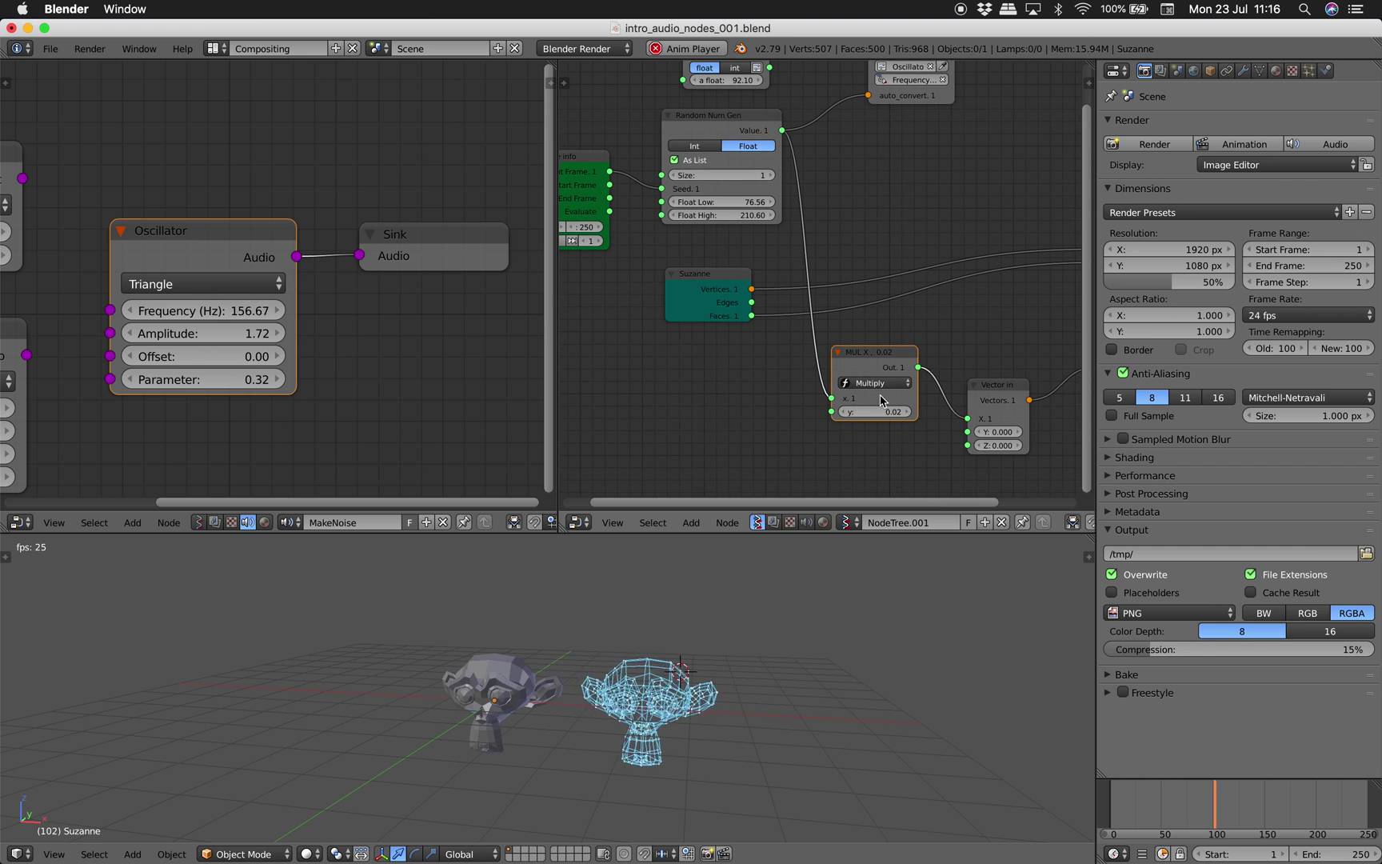
# Set the Multiply node's y factor to 0.05 and reframe the 3D view around both Suzannes.
pyautogui.moveTo(876, 411); pyautogui.dragTo(868, 411)
pyautogui.scroll(-2, 910, 605)
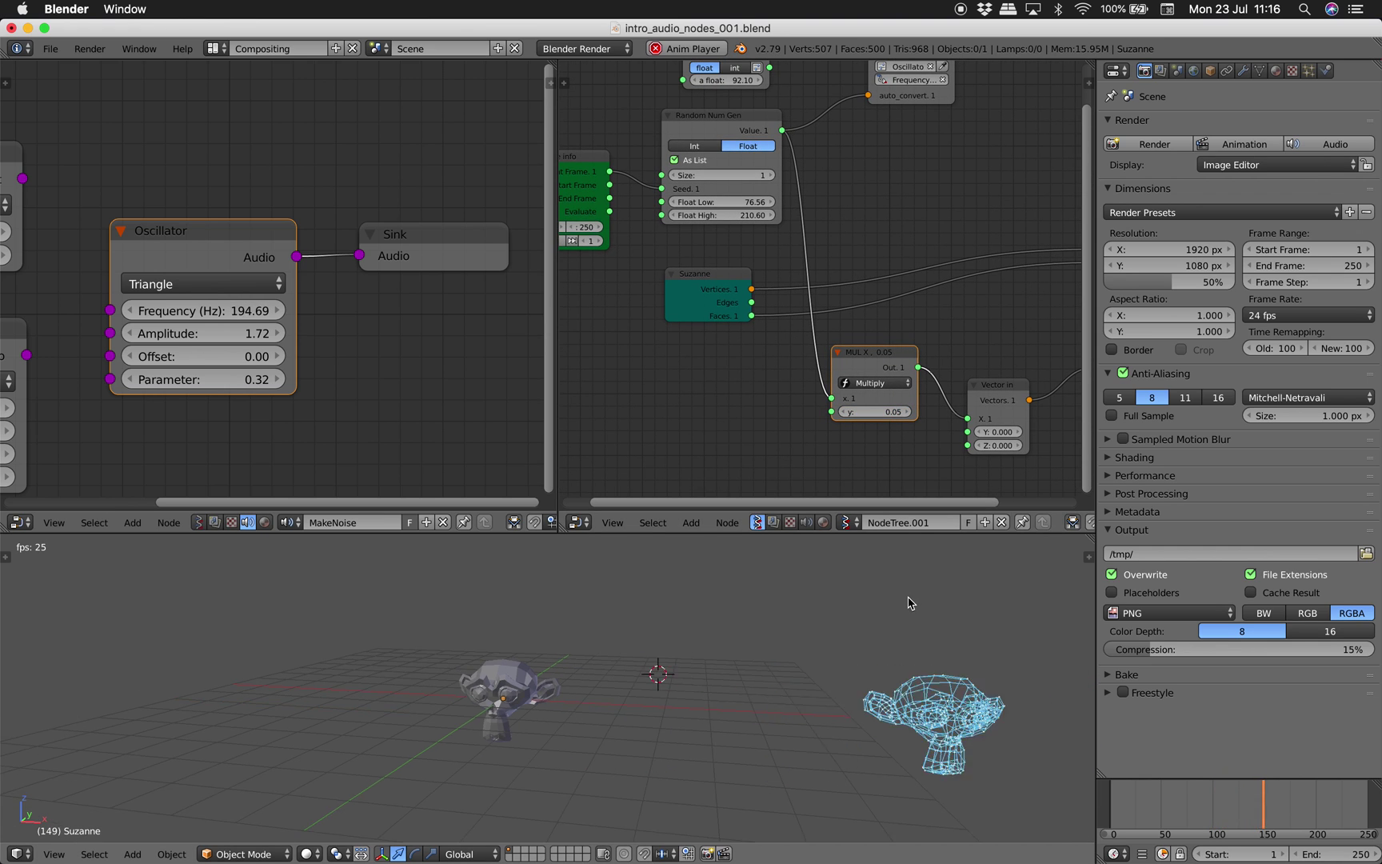
pyautogui.keyDown('shift'); pyautogui.moveTo(910, 605); pyautogui.dragTo(886, 605, button='middle'); pyautogui.keyUp('shift')
pyautogui.moveTo(877, 413); pyautogui.dragTo(876, 412)
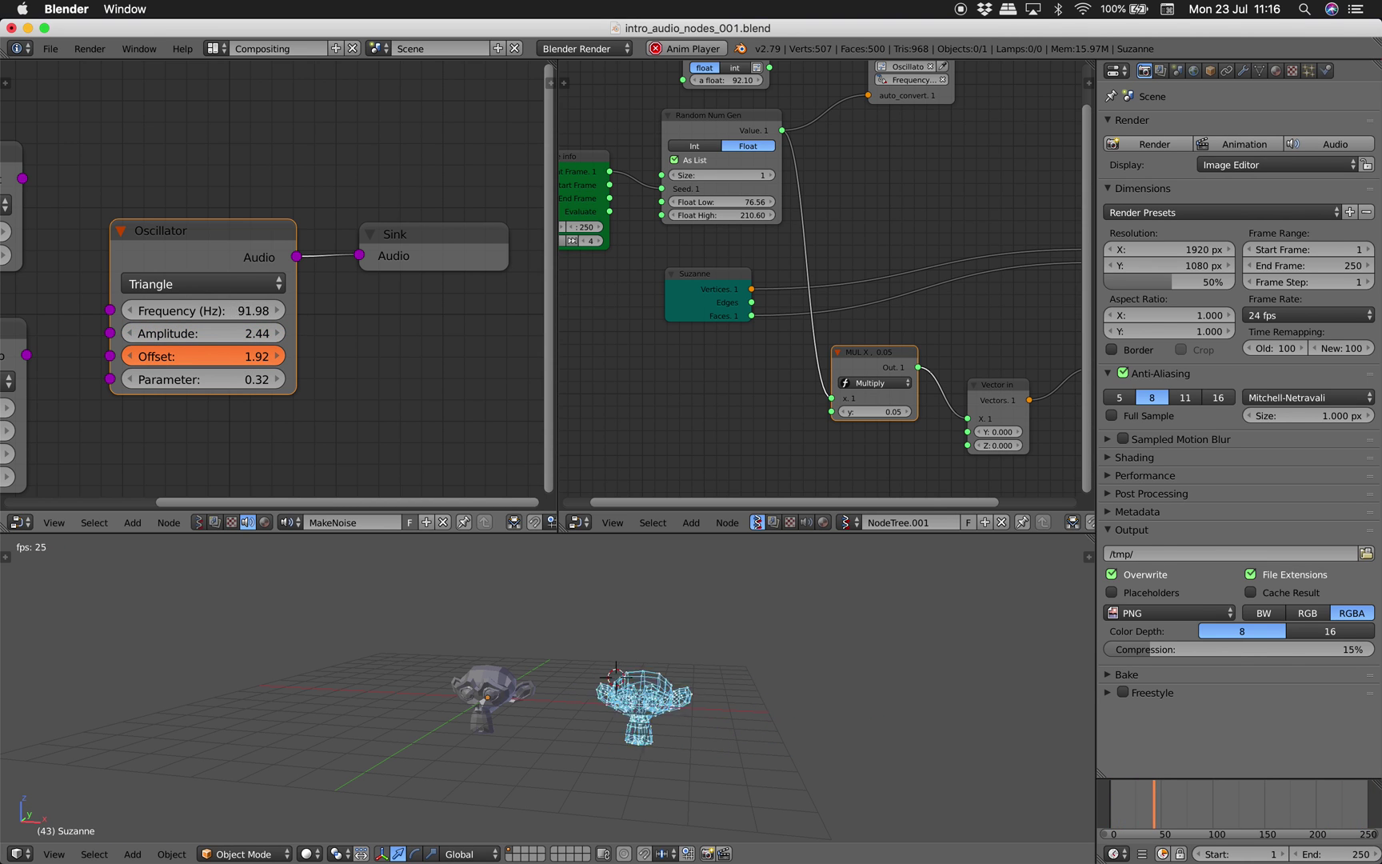
# Adjust the Triangle Oscillator's Offset to 1.62 during playback.
pyautogui.moveTo(302, 345); pyautogui.dragTo(392, 347, button='middle')
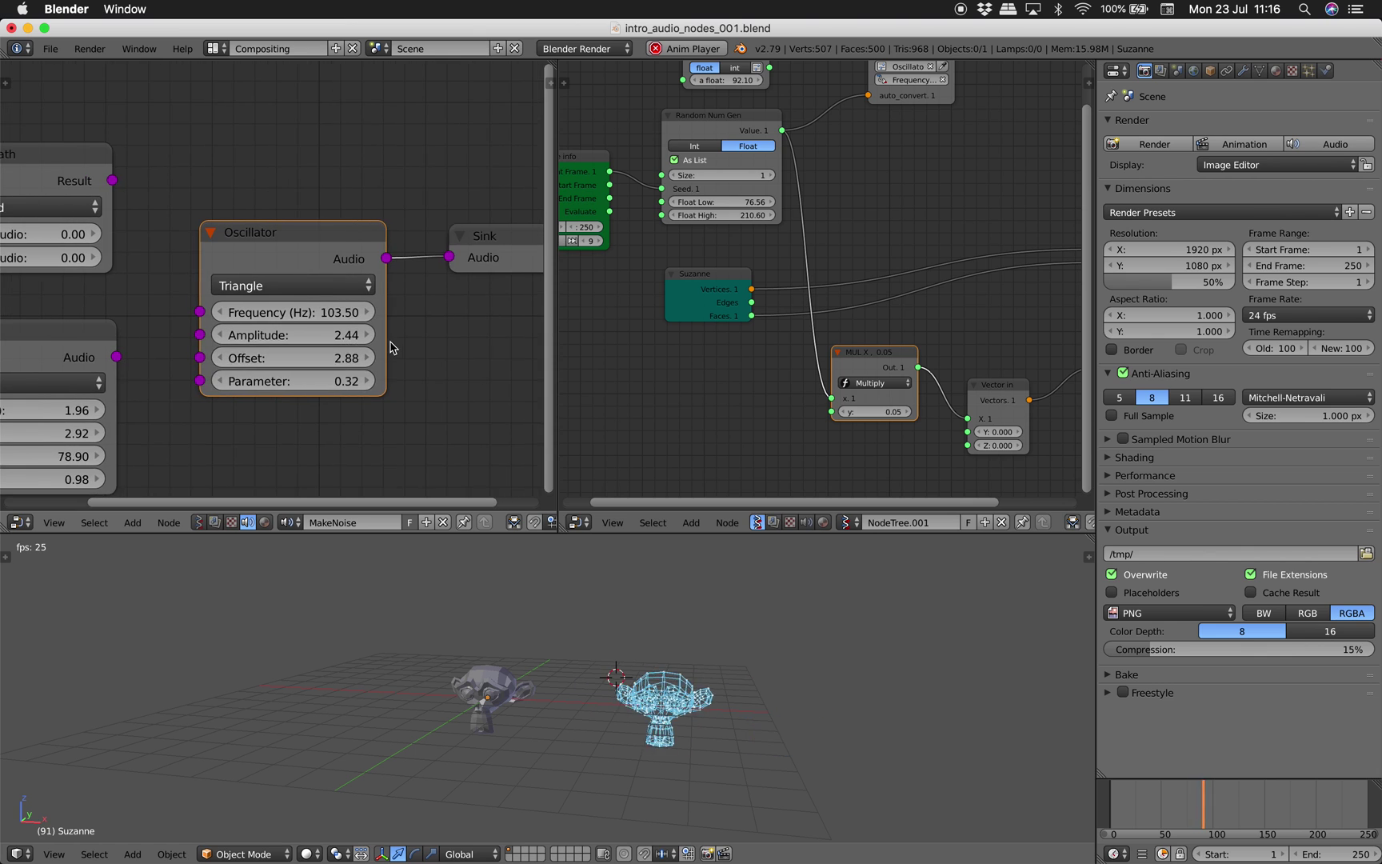
pyautogui.scroll(3, 391, 346)
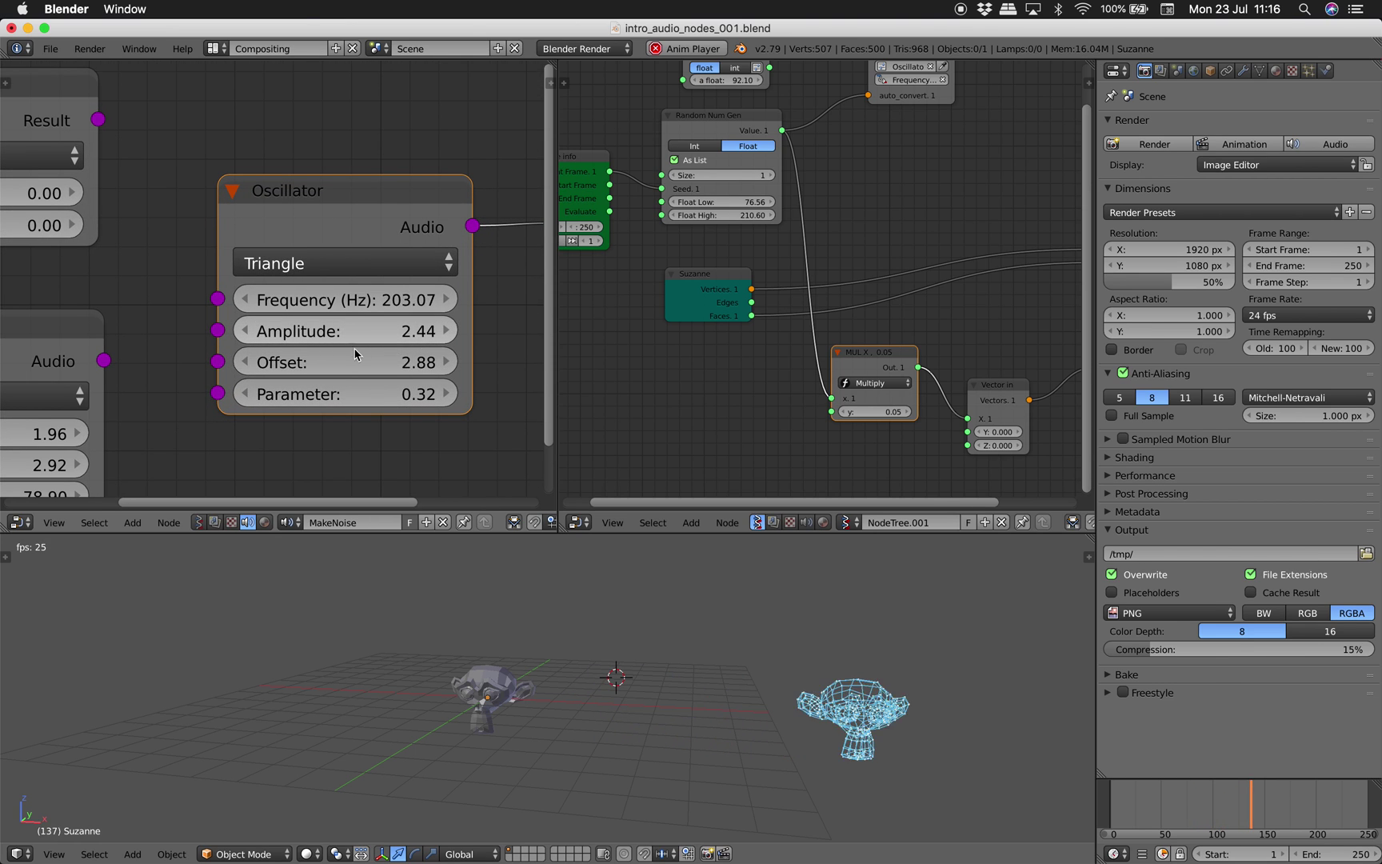
pyautogui.scroll(-2, 356, 354)
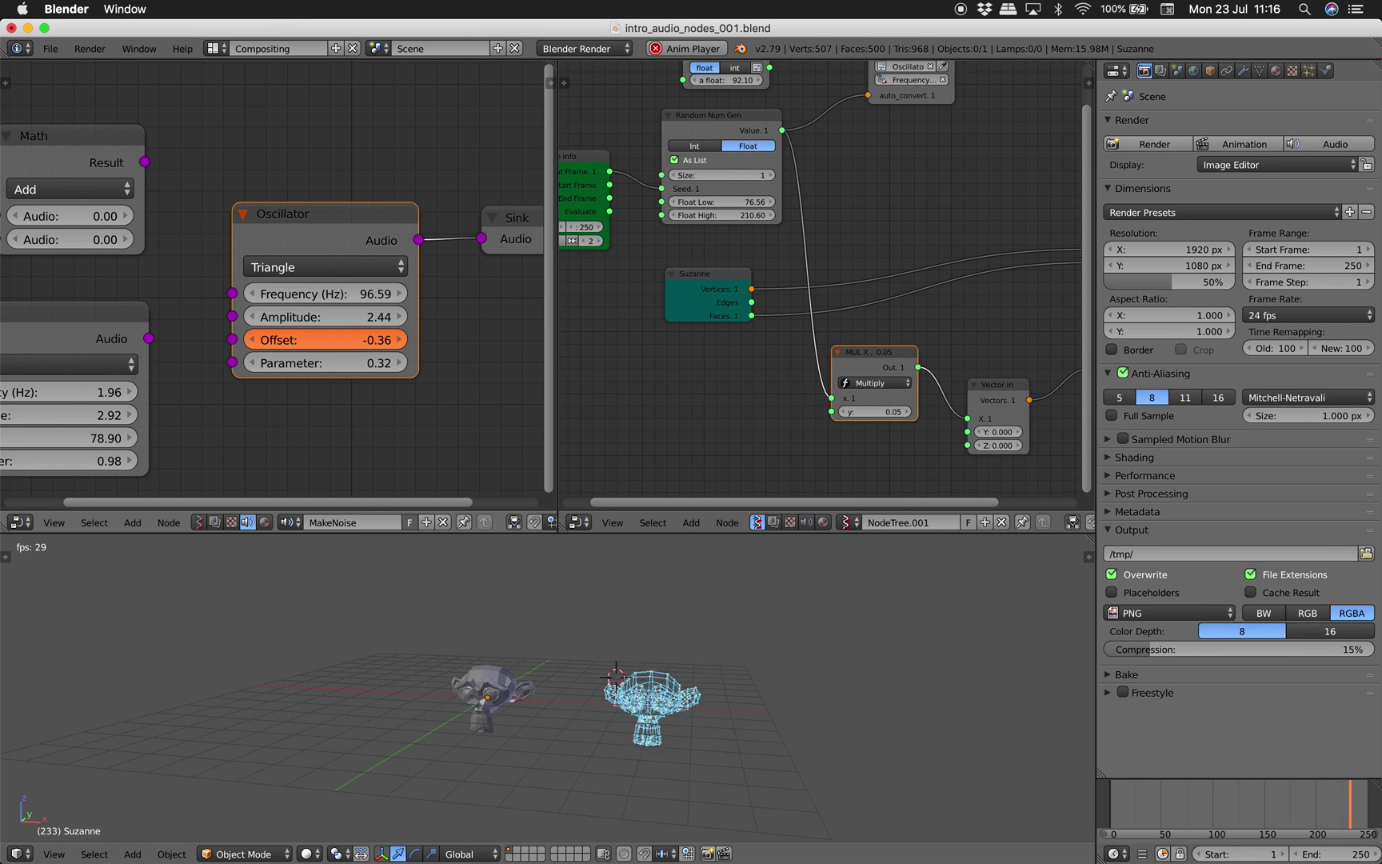
pyautogui.moveTo(310, 345); pyautogui.dragTo(388, 346)
pyautogui.scroll(-2, 310, 345)
pyautogui.rightClick(310, 345)
# Link the Saw Oscillator to the Triangle Oscillator's Offset, briefly trying Amplitude, and set its frequency to 0.40, amplitude 1.24, offset 1.12 and parameter 2.60.
pyautogui.moveTo(232, 270); pyautogui.dragTo(294, 251, button='middle')
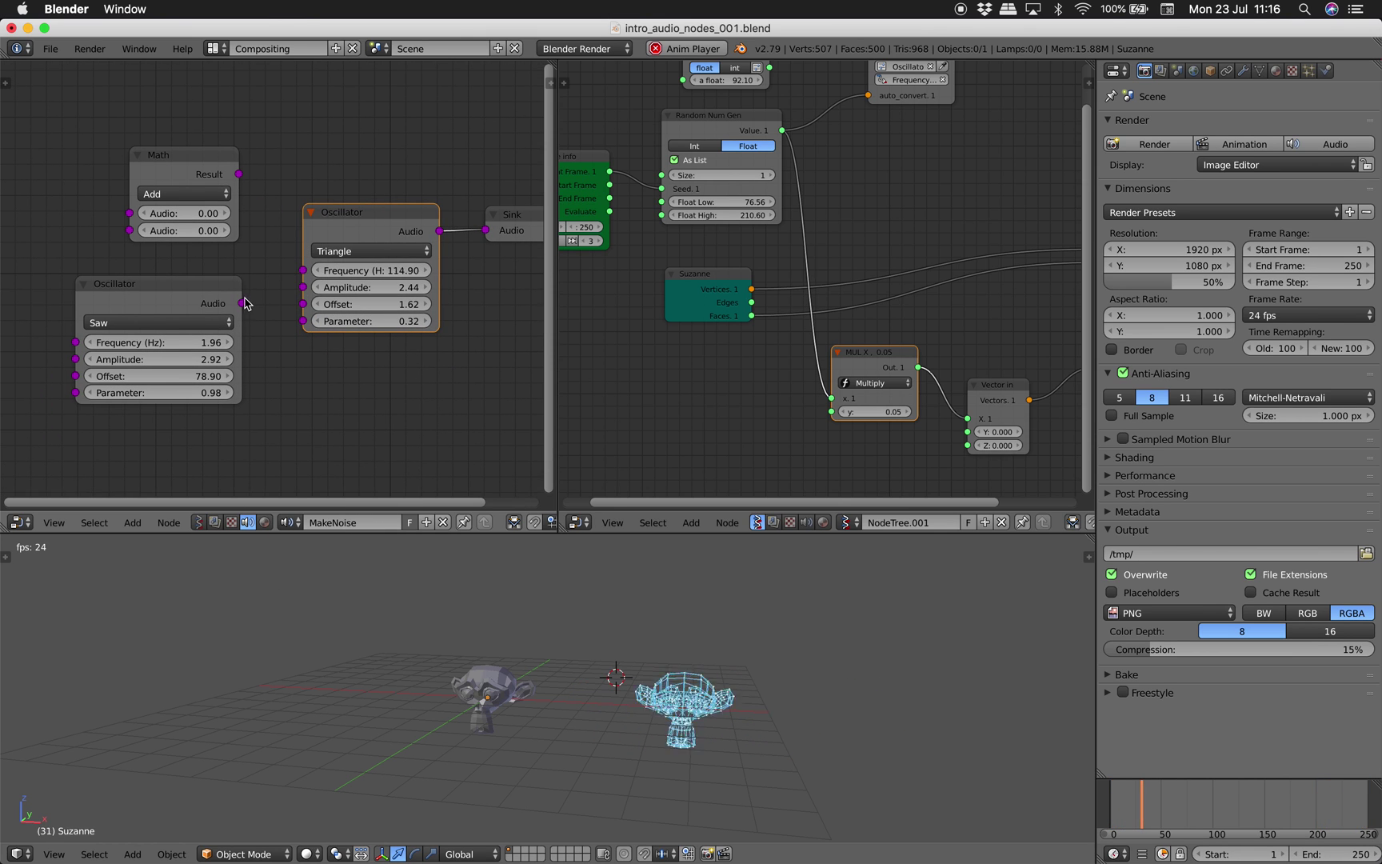
pyautogui.moveTo(243, 303); pyautogui.dragTo(303, 304)
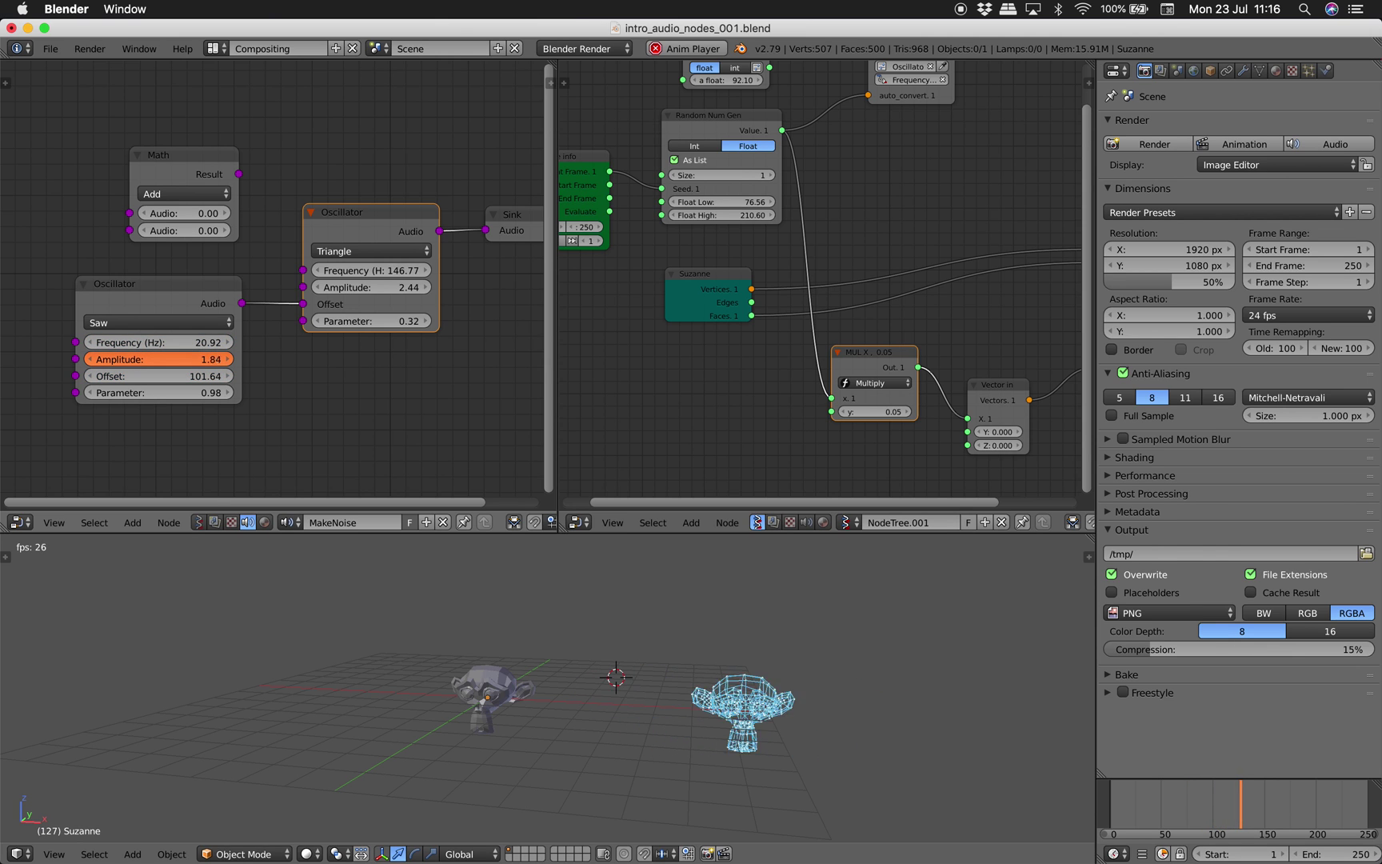
pyautogui.moveTo(303, 304)
pyautogui.mouseDown()
pyautogui.moveTo(289, 310)
pyautogui.moveTo(303, 287)
pyautogui.mouseUp()
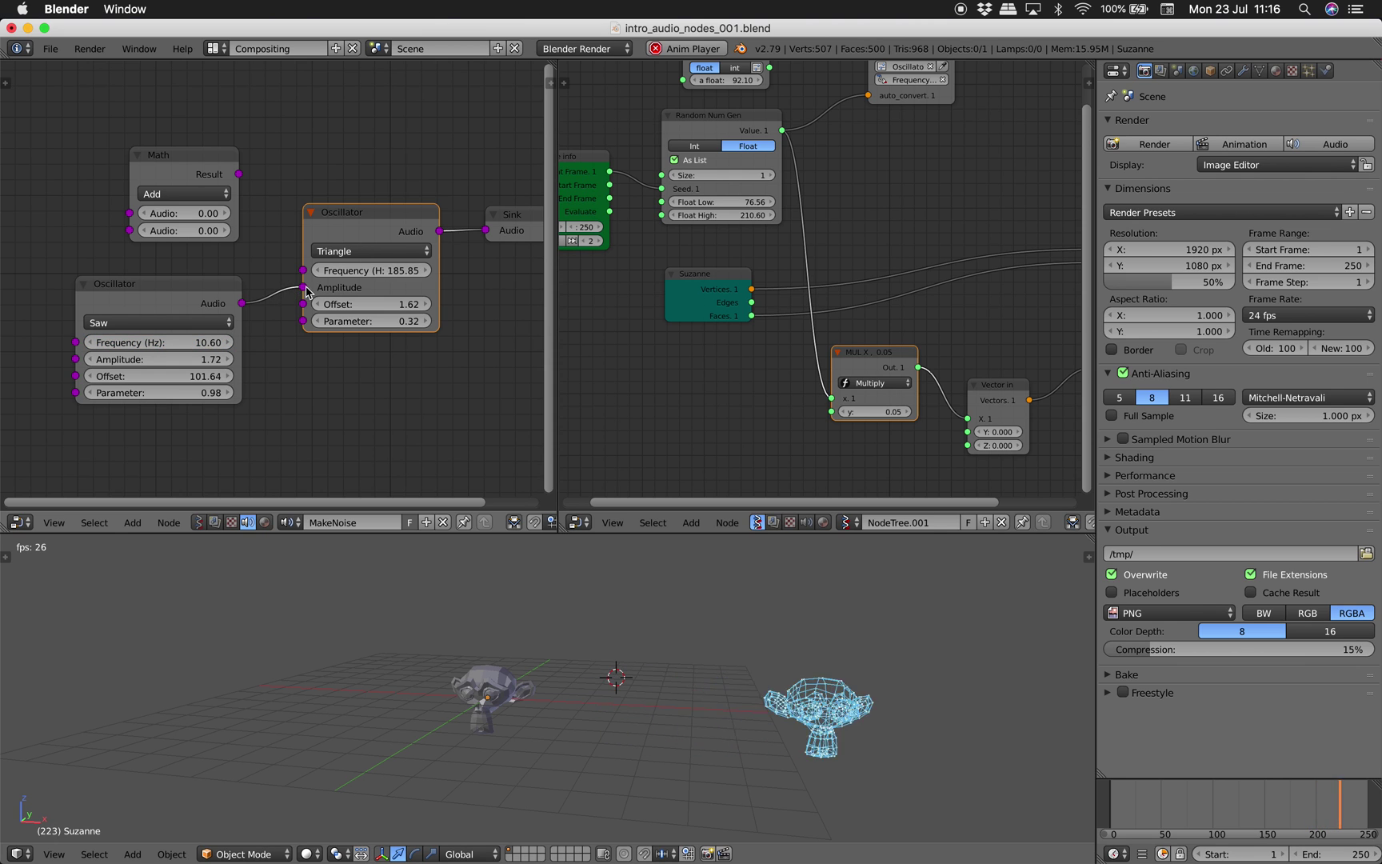
pyautogui.moveTo(306, 289)
pyautogui.mouseDown()
pyautogui.moveTo(278, 324)
pyautogui.moveTo(303, 304)
pyautogui.mouseUp()
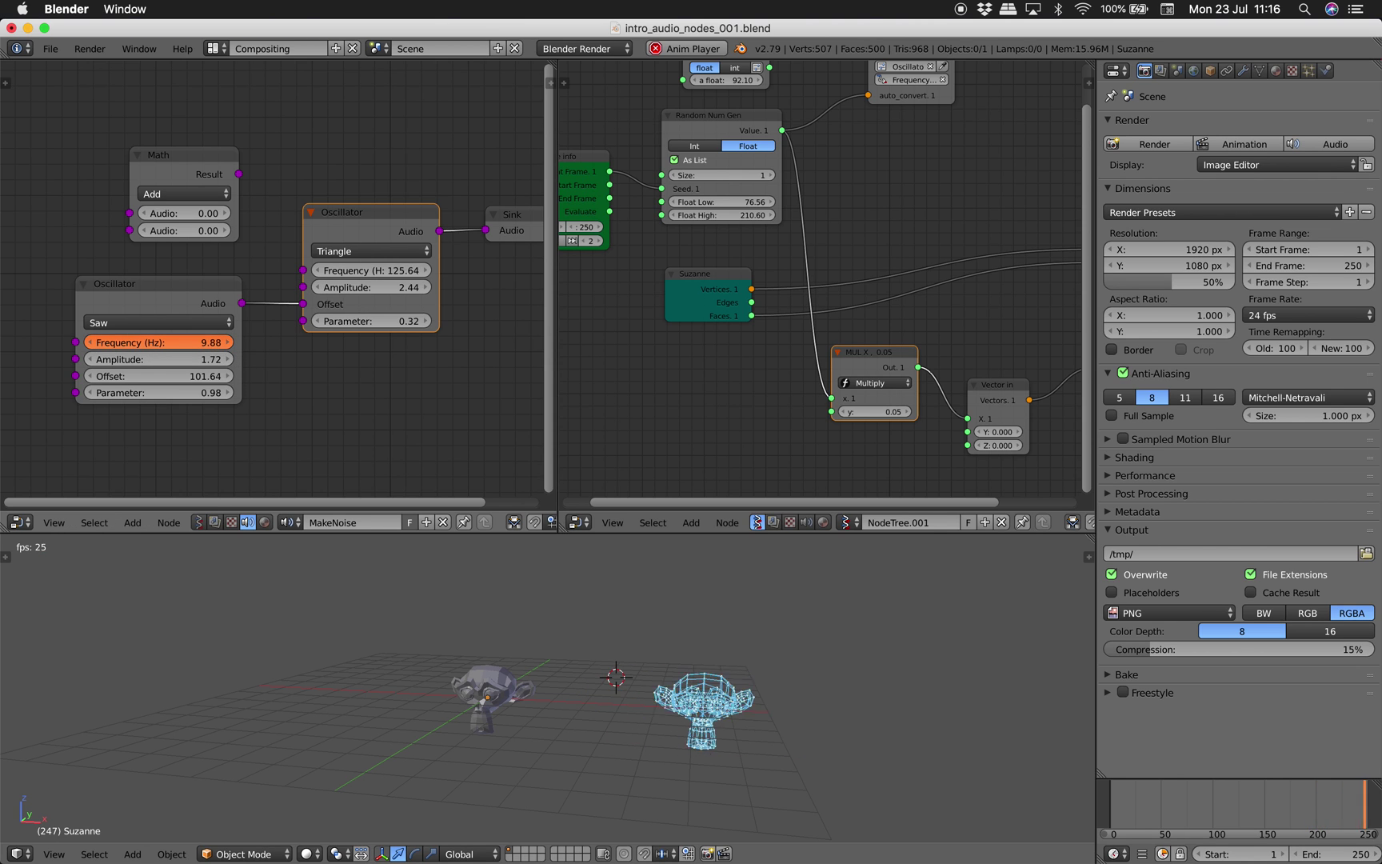
pyautogui.click(199, 376)
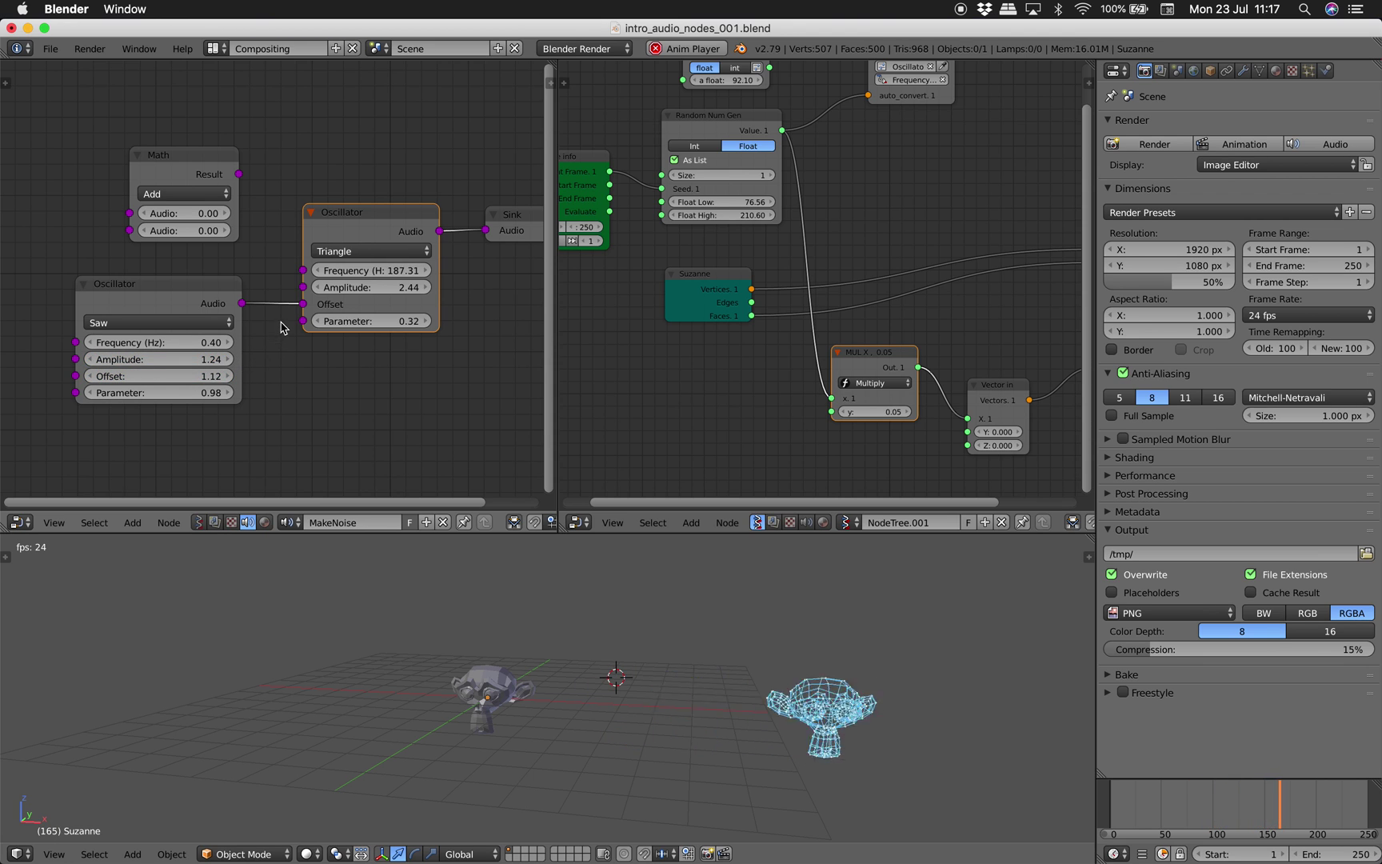
pyautogui.scroll(1, 322, 349)
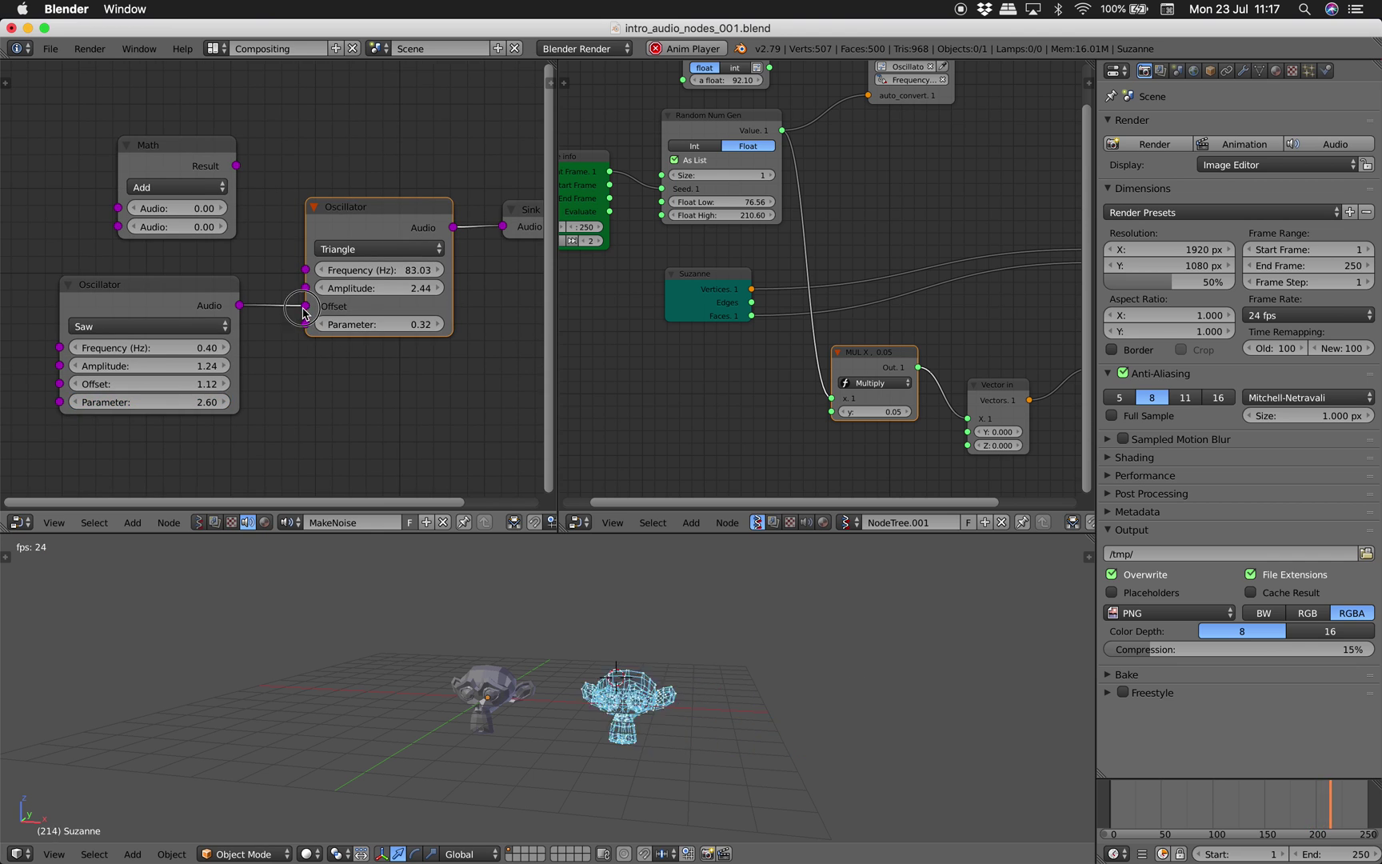
# Try driving the Triangle Oscillator's Amplitude from the Saw Oscillator, with the Saw's amplitude at 0.58 and offset at 10.48.
pyautogui.moveTo(304, 312); pyautogui.dragTo(307, 296)
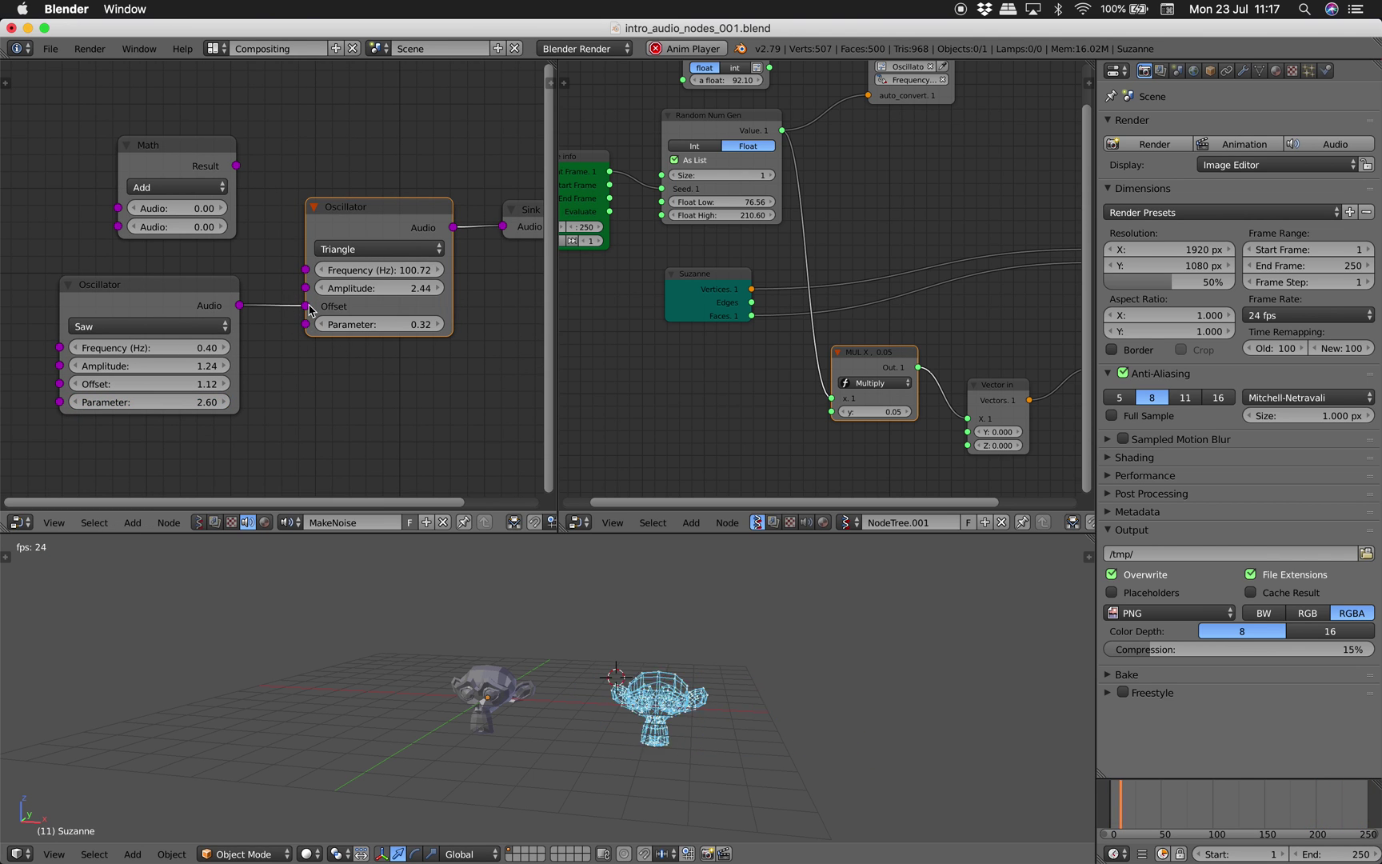
pyautogui.click(190, 325)
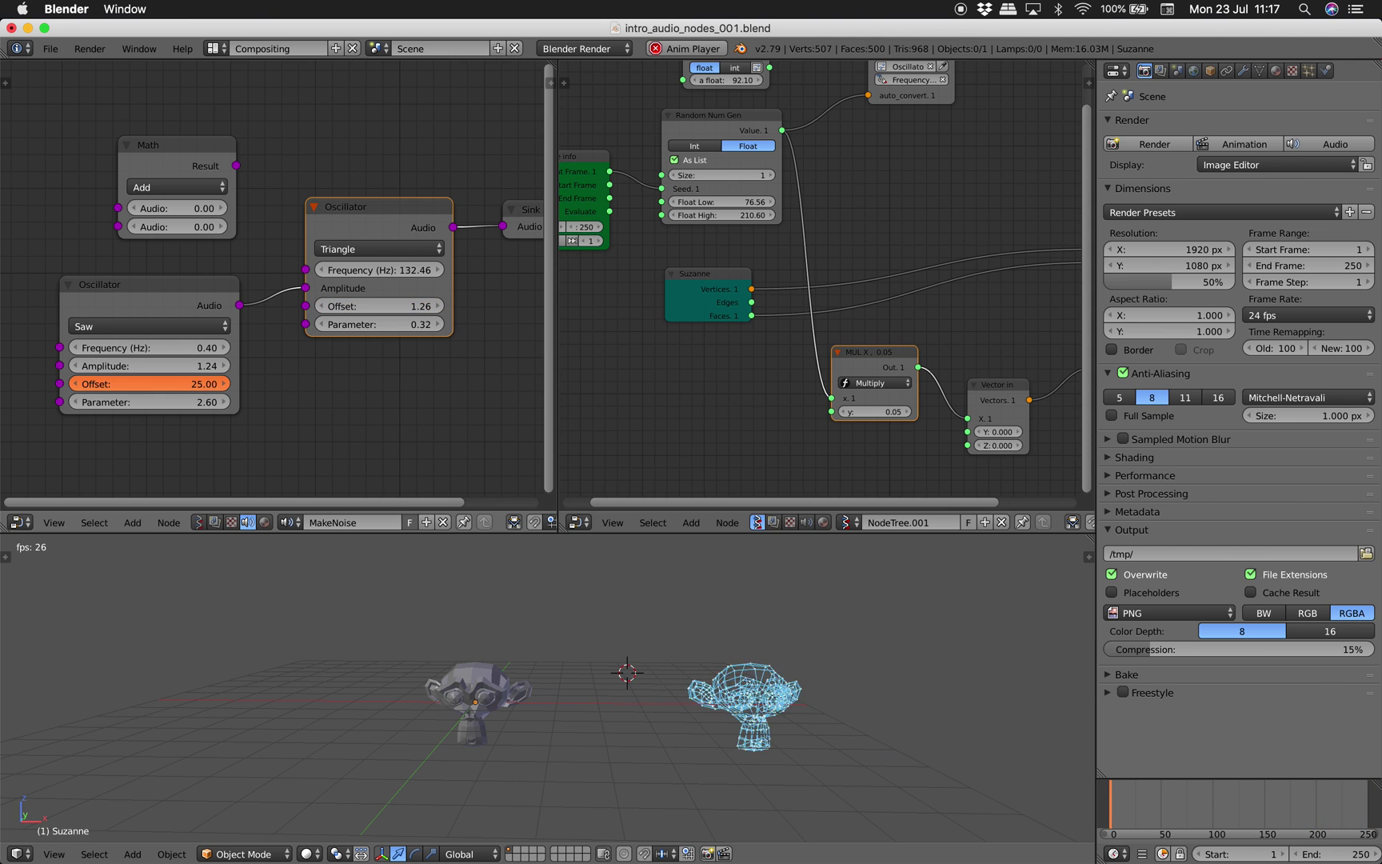
pyautogui.moveTo(149, 365); pyautogui.dragTo(172, 366)
# Unlink the Saw Oscillator from the Triangle Oscillator and delete it.
pyautogui.moveTo(305, 288); pyautogui.dragTo(188, 306)
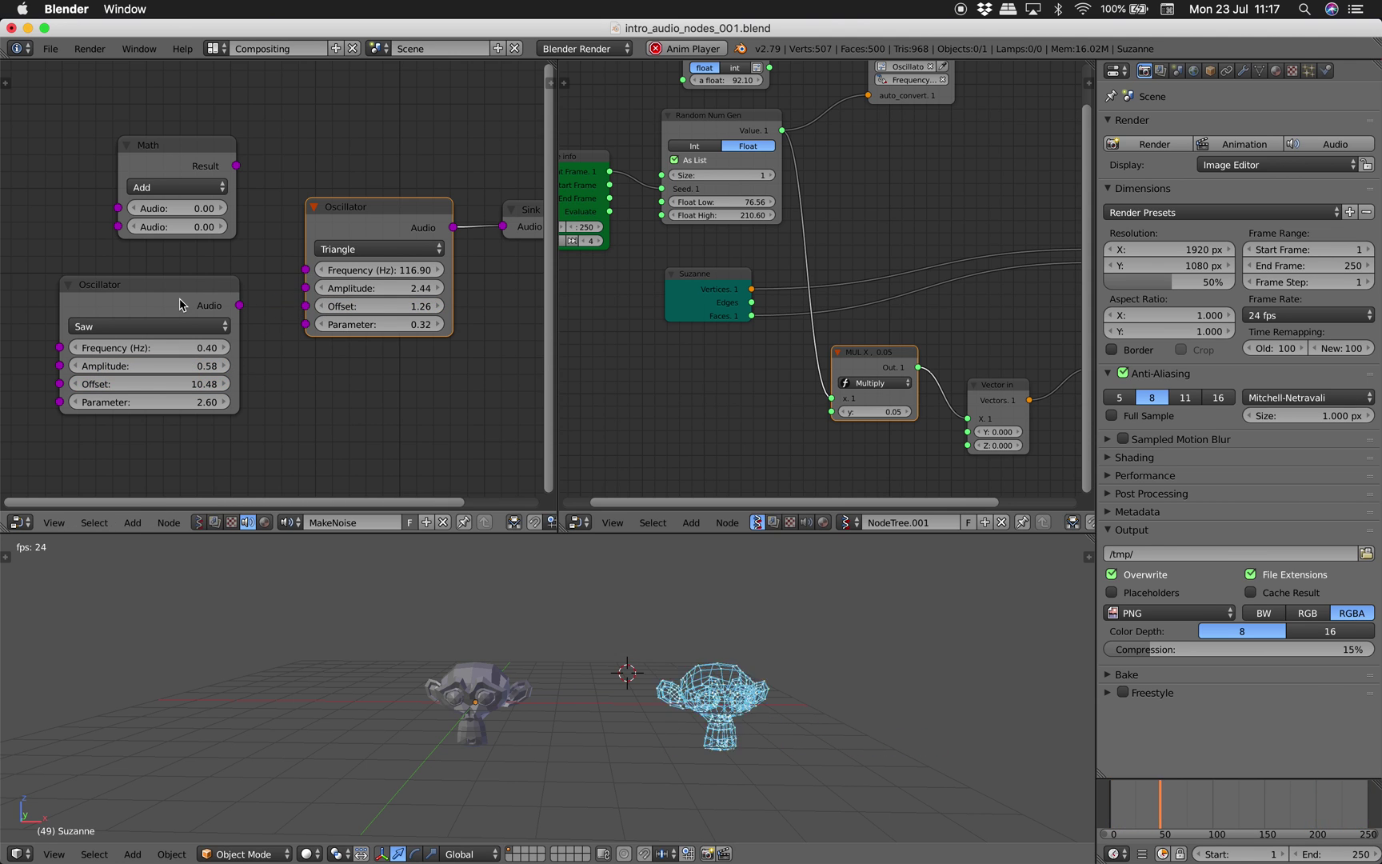
pyautogui.click(189, 306)
pyautogui.press('x')
pyautogui.moveTo(332, 305); pyautogui.dragTo(228, 359, button='middle')
pyautogui.scroll(-1, 880, 403)
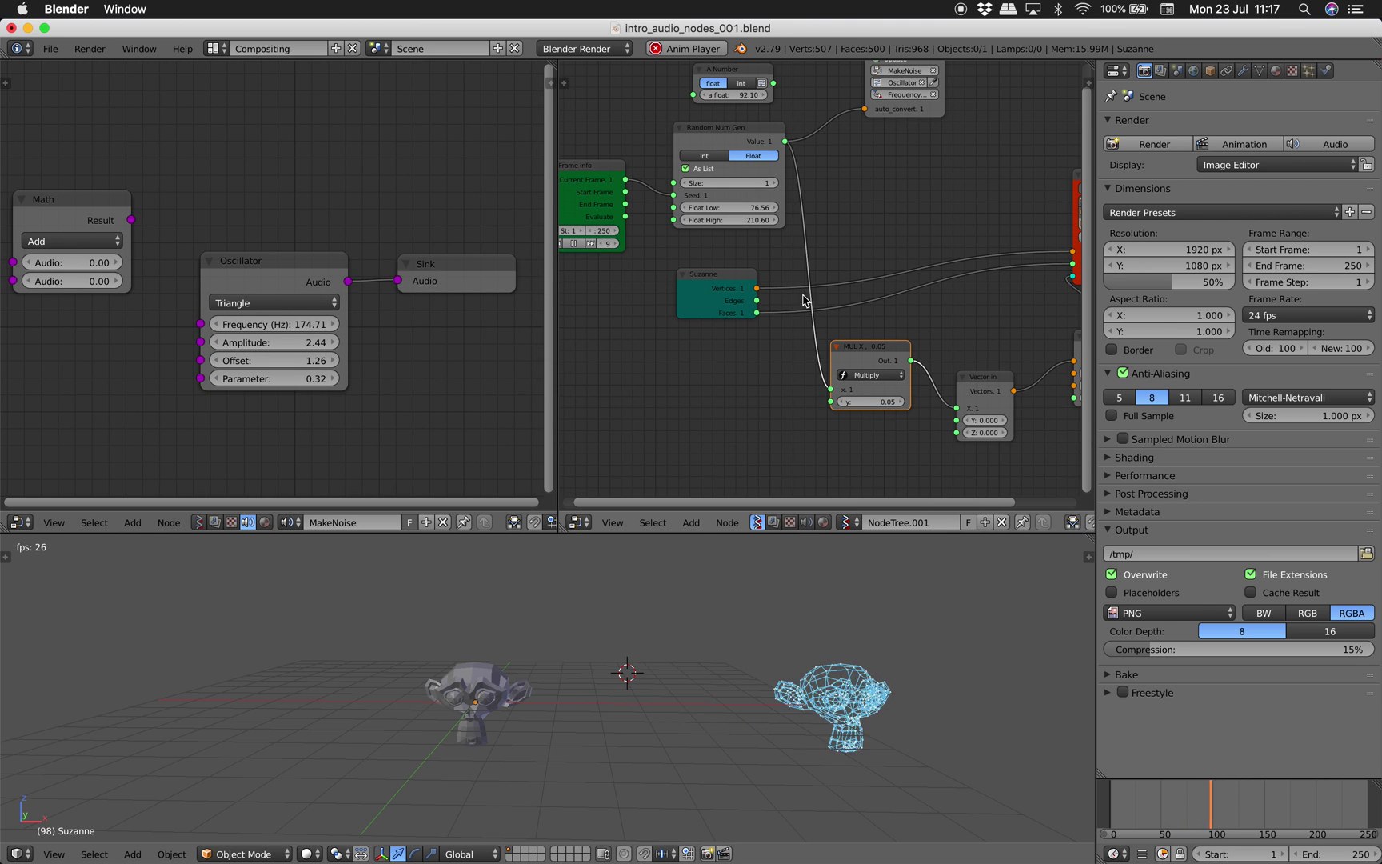
pyautogui.moveTo(787, 270); pyautogui.dragTo(762, 375, button='middle')
pyautogui.press('Home')
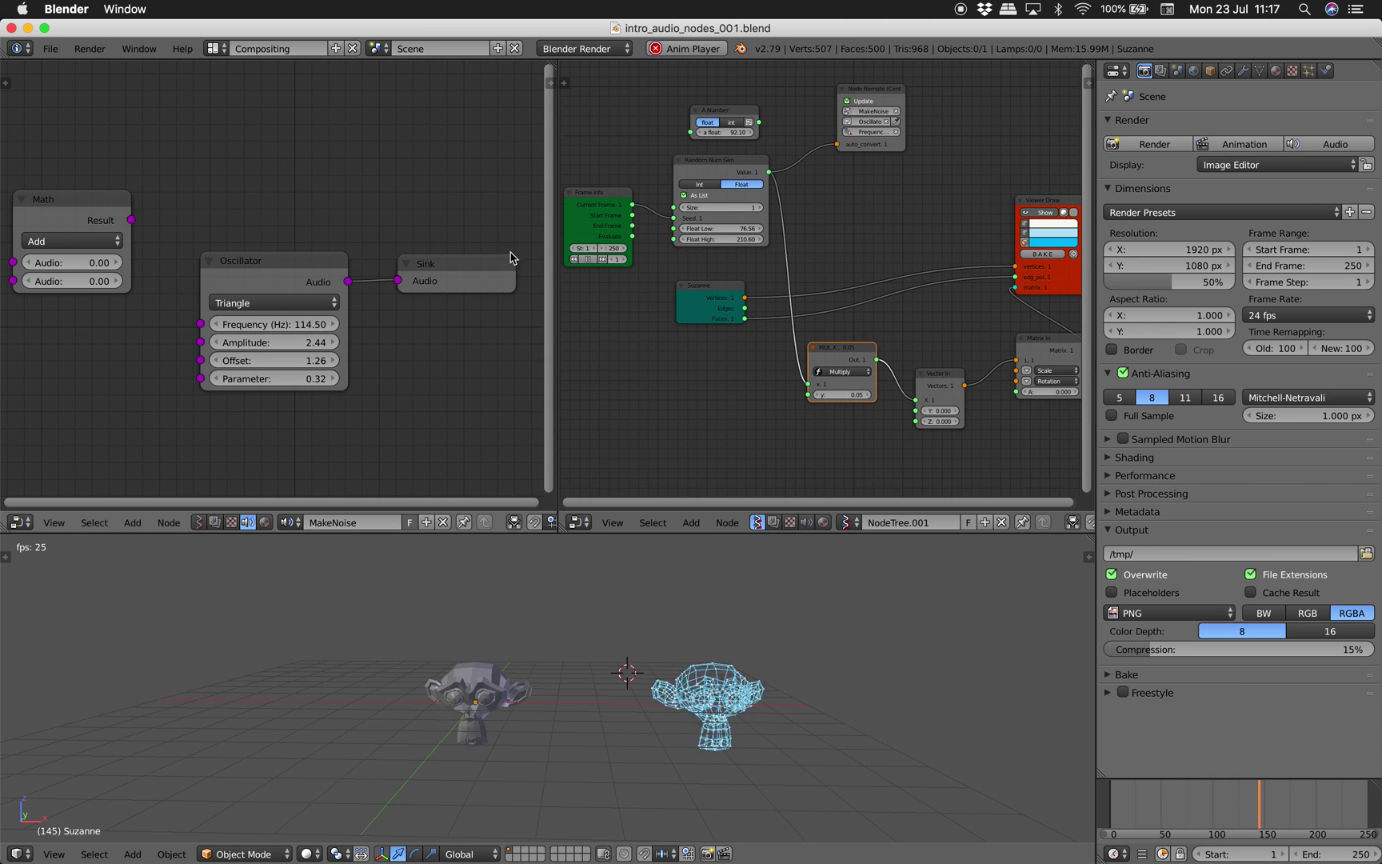
# Stop the animation playback and save over the existing intro_audio_nodes_001.blend file.
pyautogui.hotkey('alt', 'a')
pyautogui.moveTo(743, 586); pyautogui.dragTo(711, 593, button='middle')
pyautogui.hotkey('ctrl', 's')
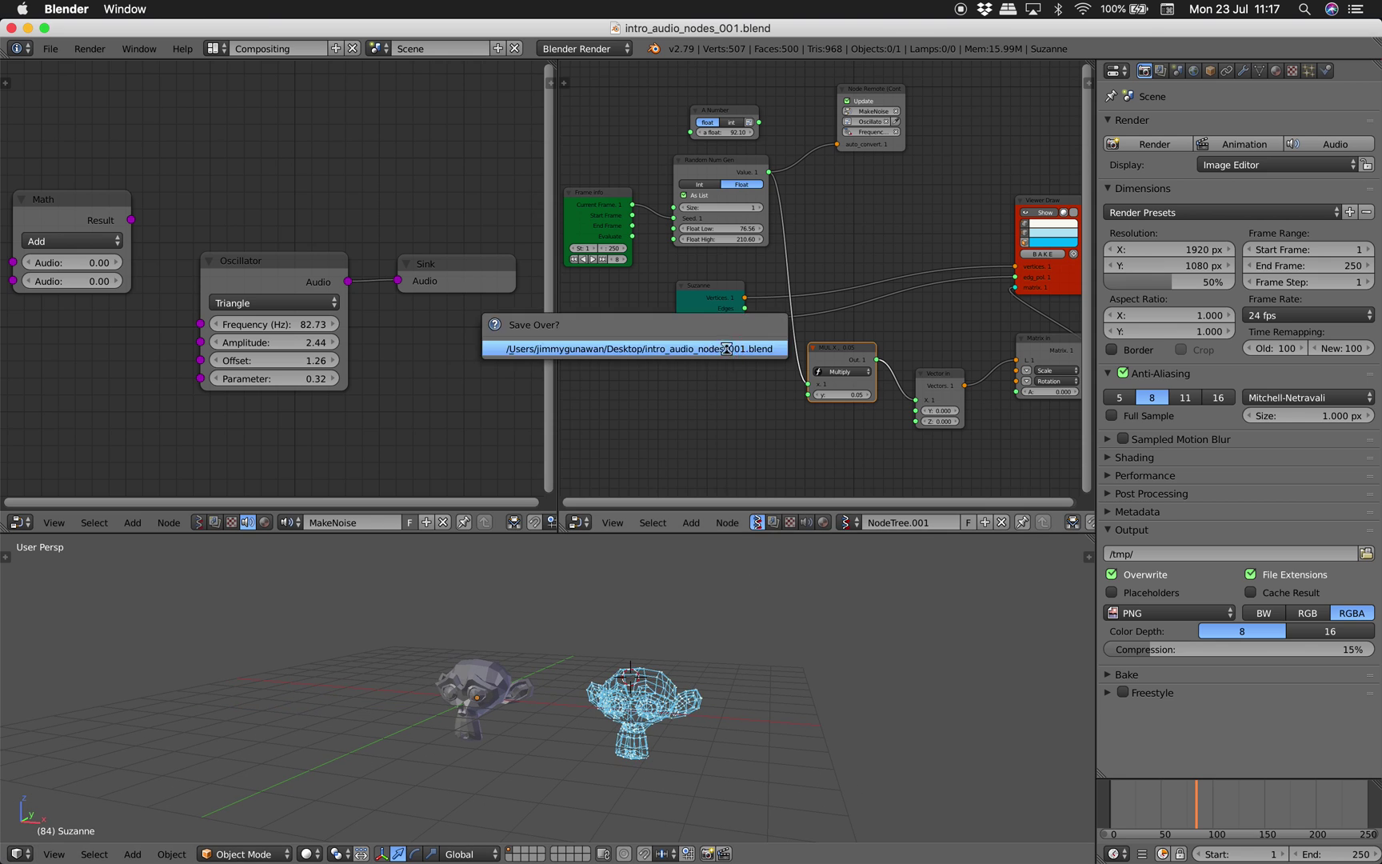
pyautogui.click(728, 348)
# Look through the input and output node types that can be added to the MakeNoise audio tree.
pyautogui.scroll(2, 787, 336)
pyautogui.scroll(-1, 787, 337)
pyautogui.moveTo(797, 354); pyautogui.dragTo(794, 361, button='middle')
pyautogui.scroll(-1, 432, 319)
pyautogui.moveTo(454, 268); pyautogui.dragTo(547, 269, button='middle')
pyautogui.scroll(1, 12, 258)
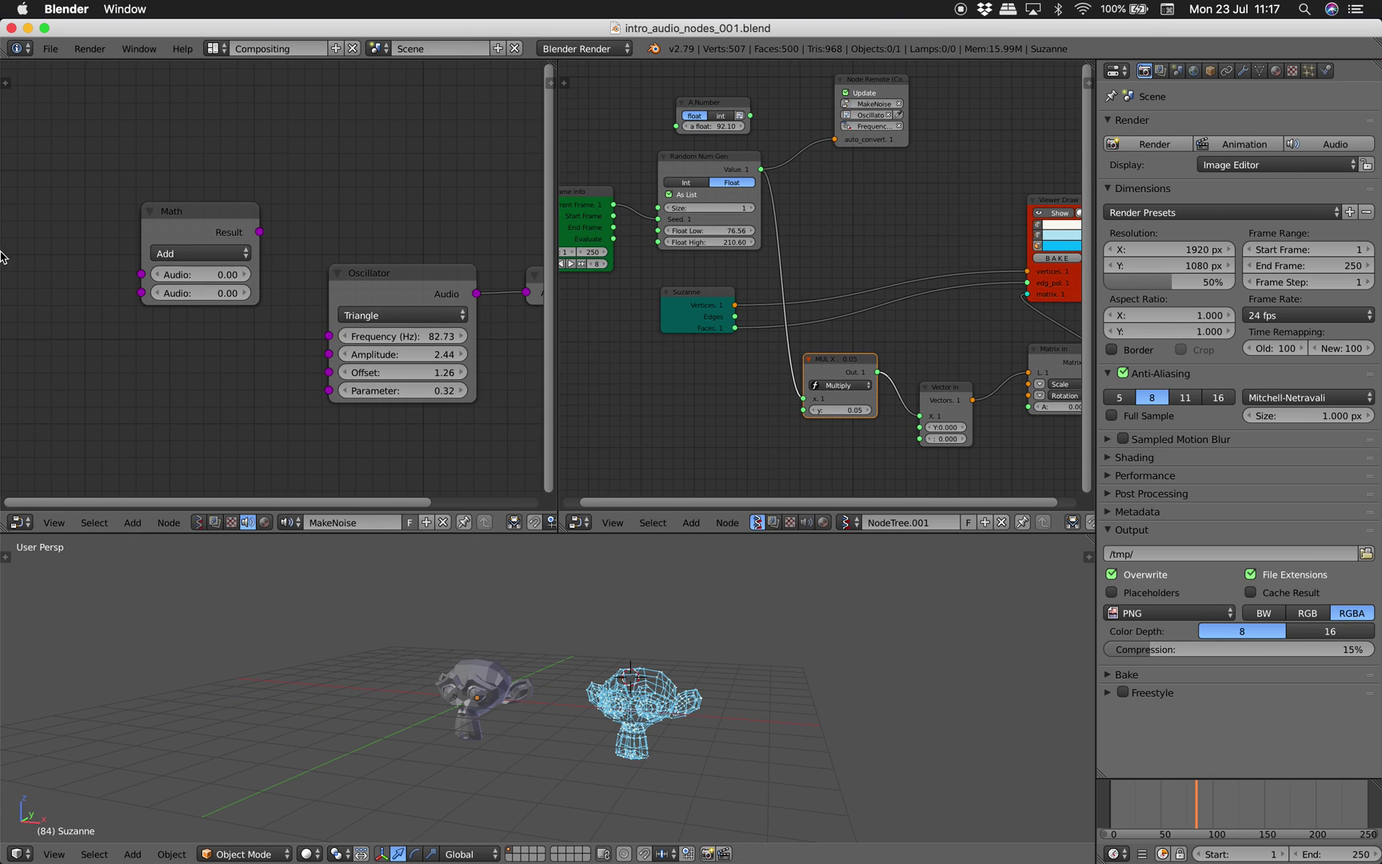
pyautogui.scroll(-1, 12, 257)
pyautogui.moveTo(354, 217); pyautogui.dragTo(268, 212, button='middle')
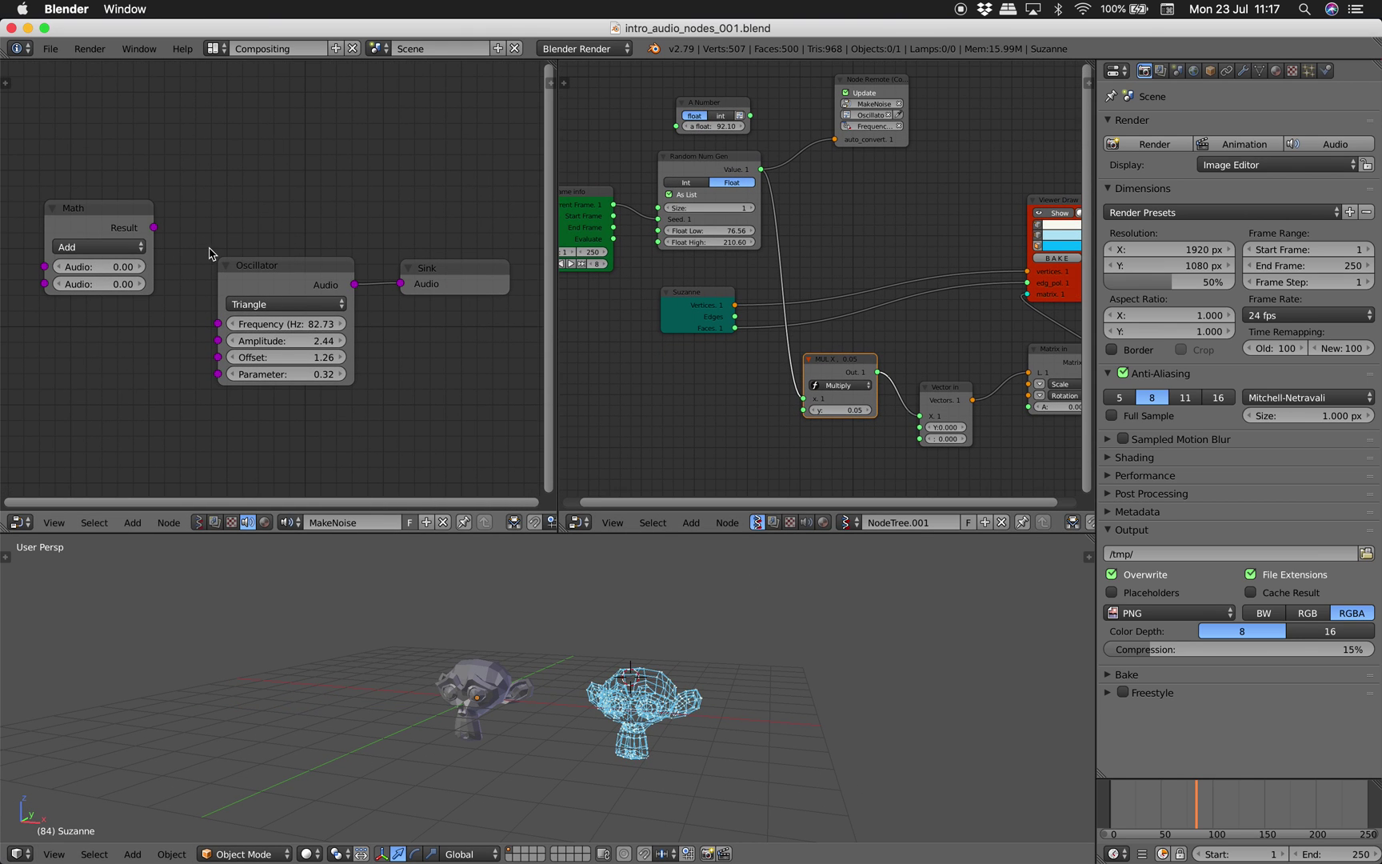
pyautogui.hotkey('shift', 'a')
pyautogui.moveTo(230, 240)
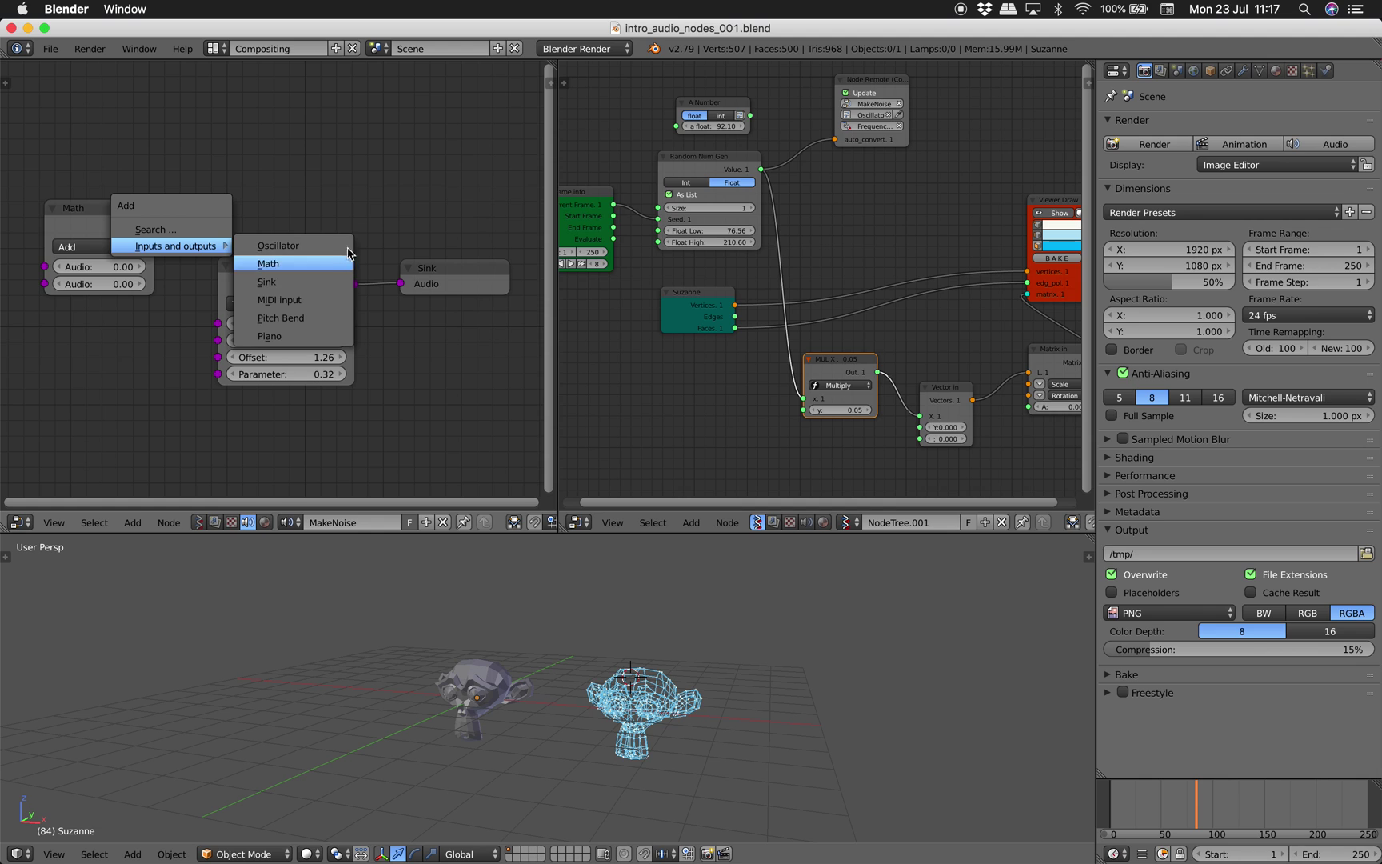
pyautogui.press('Escape')
# Move the Math node above the Oscillator and view its list of available operations.
pyautogui.moveTo(80, 225); pyautogui.dragTo(327, 119)
pyautogui.click(331, 135)
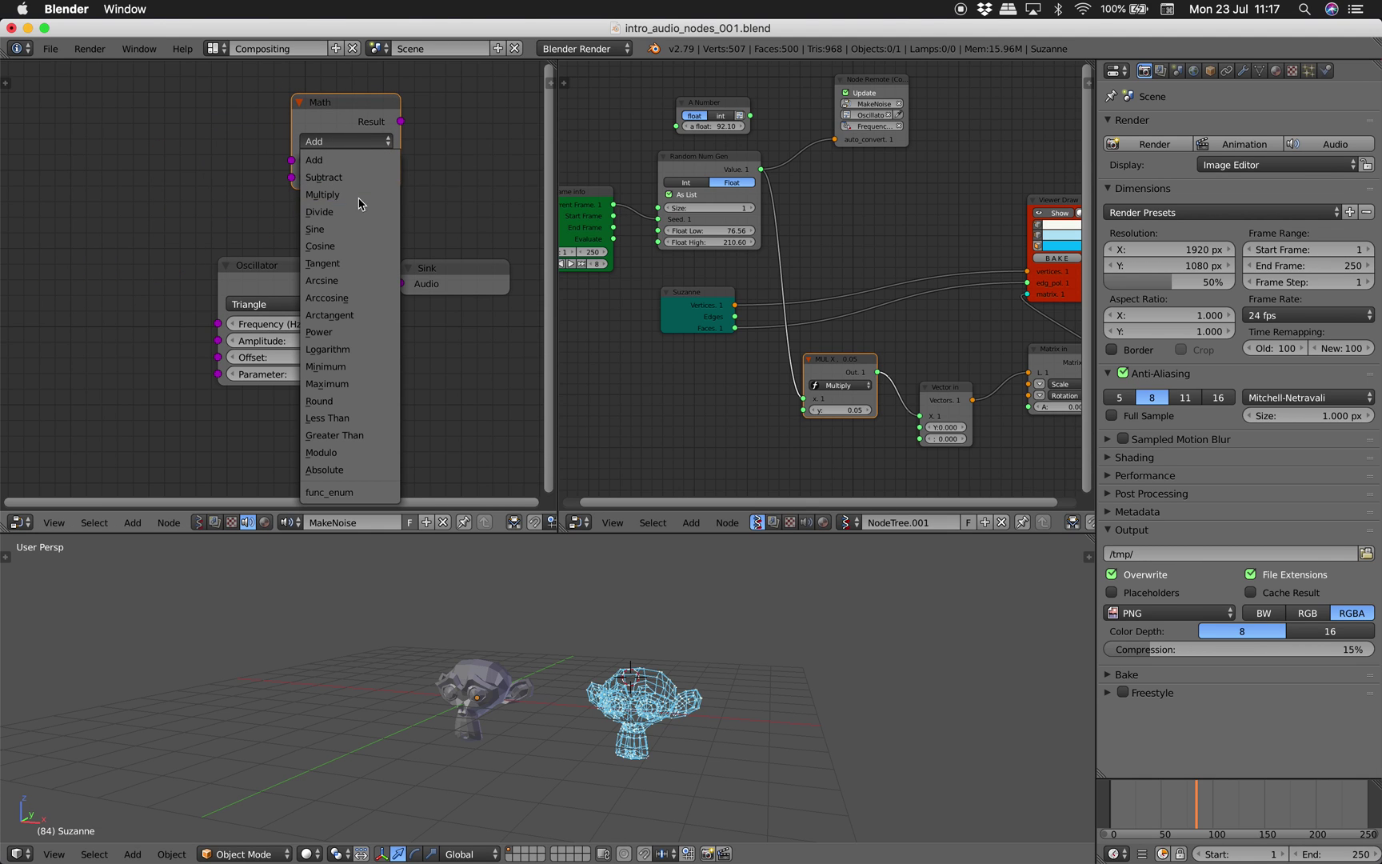
pyautogui.moveTo(500, 206); pyautogui.dragTo(347, 203, button='middle')
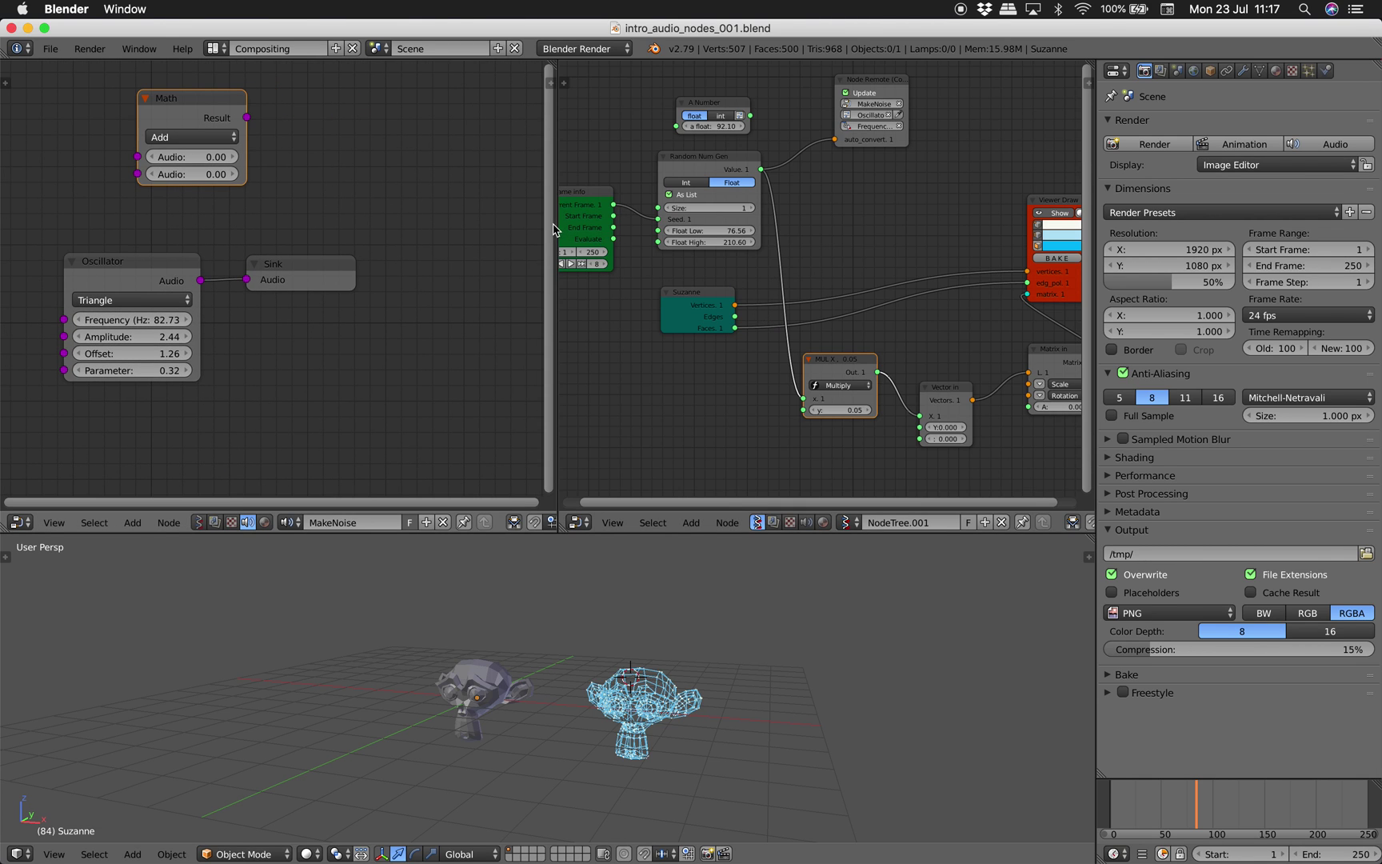
# Widen the Sverchok node editor and rearrange its Frame Info, Random Num Gen, Suzanne and Multiply nodes more clearly.
pyautogui.moveTo(558, 230); pyautogui.dragTo(422, 229)
pyautogui.moveTo(651, 279); pyautogui.dragTo(670, 302, button='middle')
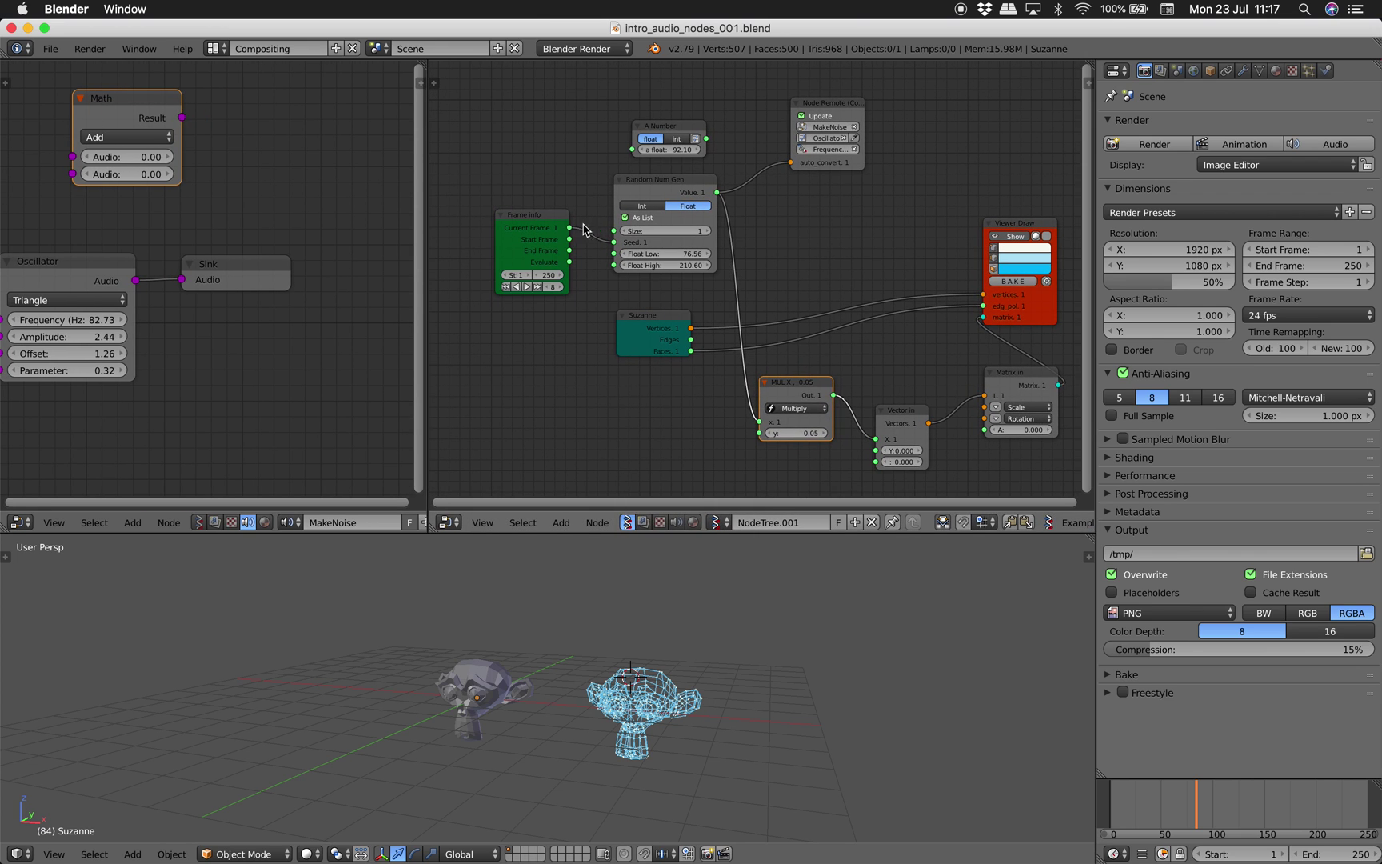
pyautogui.moveTo(552, 224); pyautogui.dragTo(515, 244)
pyautogui.moveTo(640, 192); pyautogui.dragTo(594, 200)
pyautogui.moveTo(674, 333); pyautogui.dragTo(669, 322, button='middle')
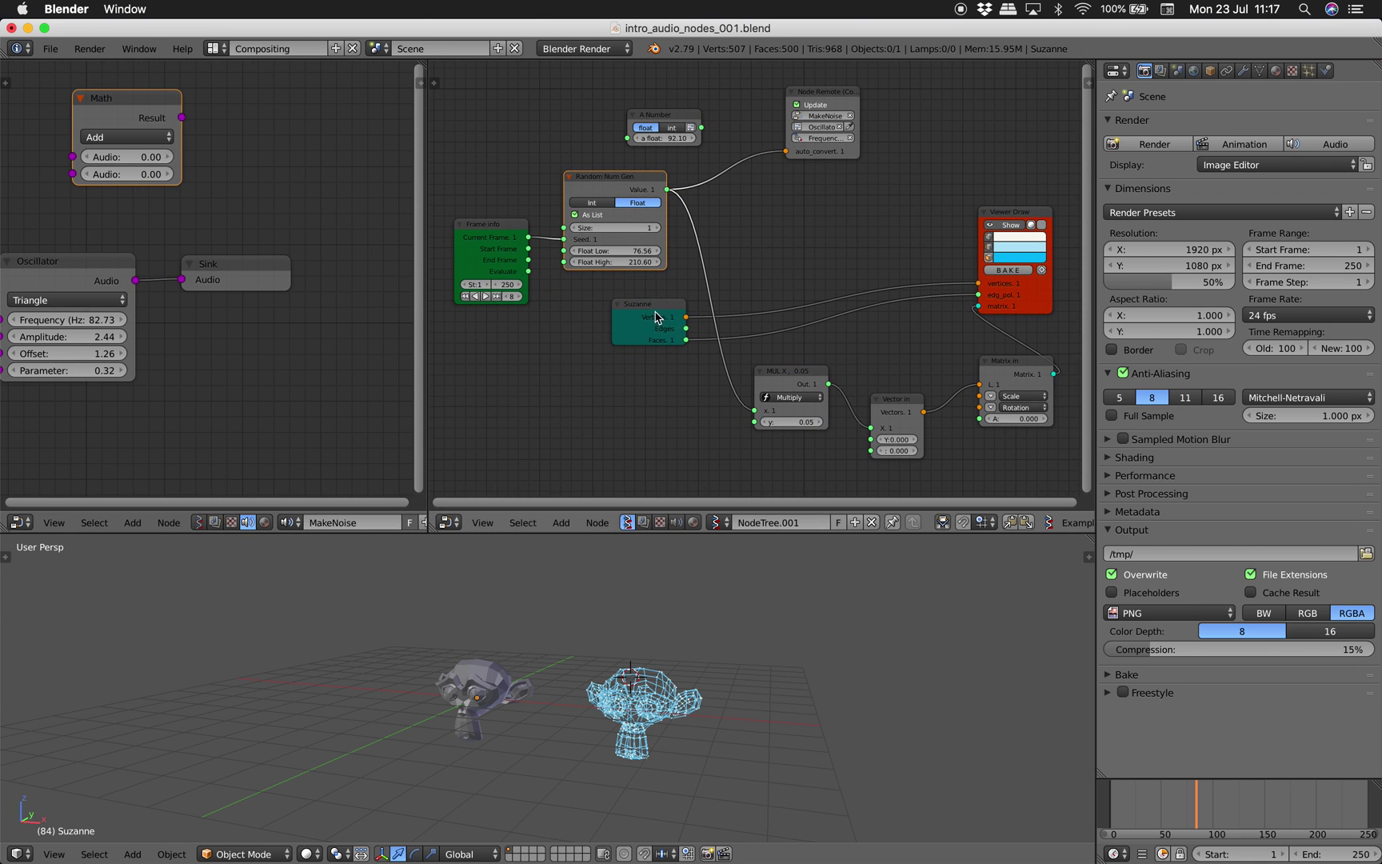
pyautogui.click(655, 312)
pyautogui.moveTo(654, 312); pyautogui.dragTo(665, 333)
pyautogui.moveTo(770, 378); pyautogui.dragTo(777, 234)
# Move the Math node down beside the input side of the Triangle Oscillator.
pyautogui.moveTo(112, 178); pyautogui.dragTo(350, 164, button='middle')
pyautogui.scroll(-1, 350, 164)
pyautogui.moveTo(349, 122); pyautogui.dragTo(170, 217)
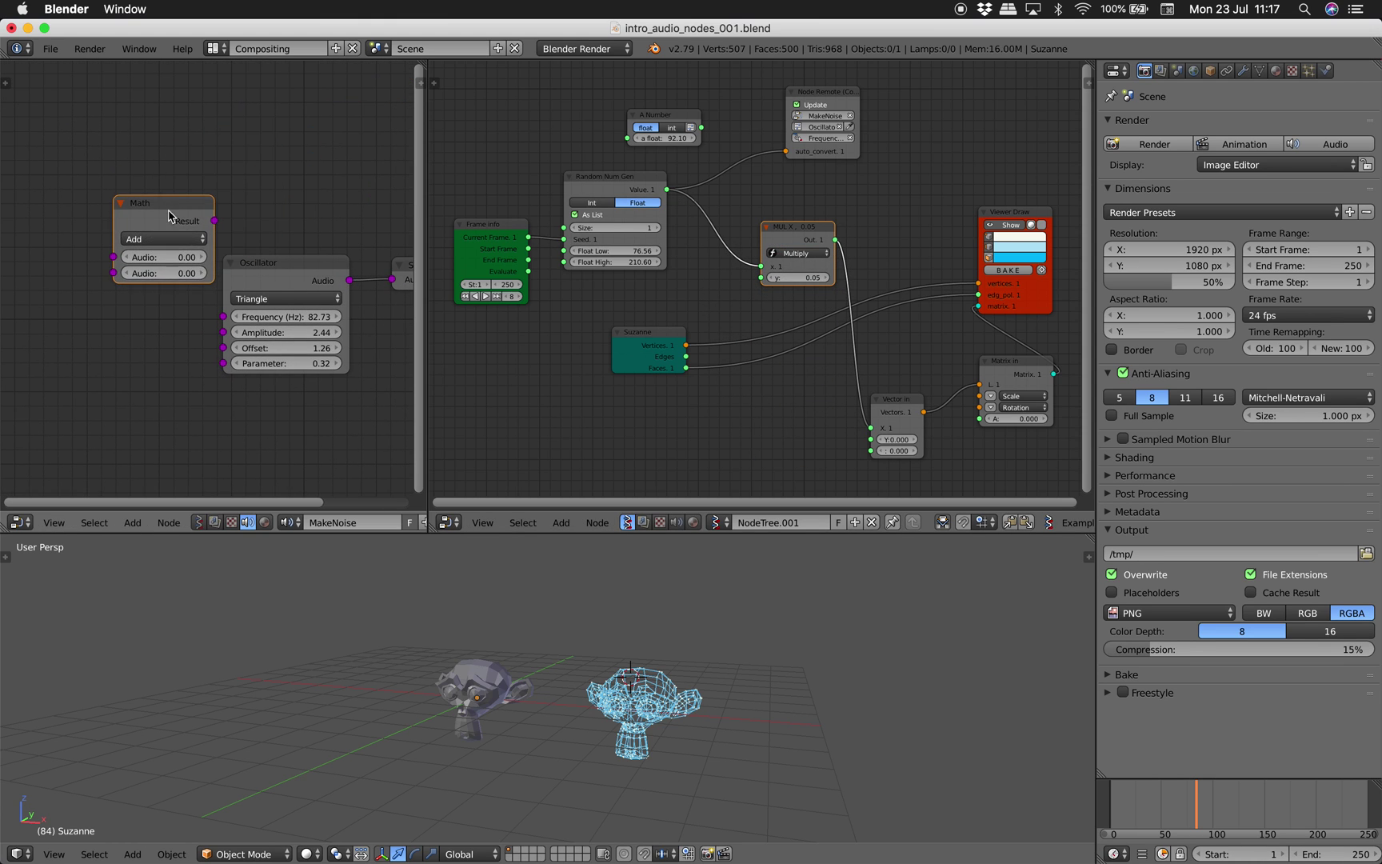
pyautogui.moveTo(170, 218); pyautogui.dragTo(189, 168, button='middle')
# Try a duplicate of the Triangle Oscillator set to the Sine waveform, and delete it.
pyautogui.click(289, 237)
pyautogui.hotkey('shift', 'd')
pyautogui.click(115, 342)
pyautogui.click(125, 309)
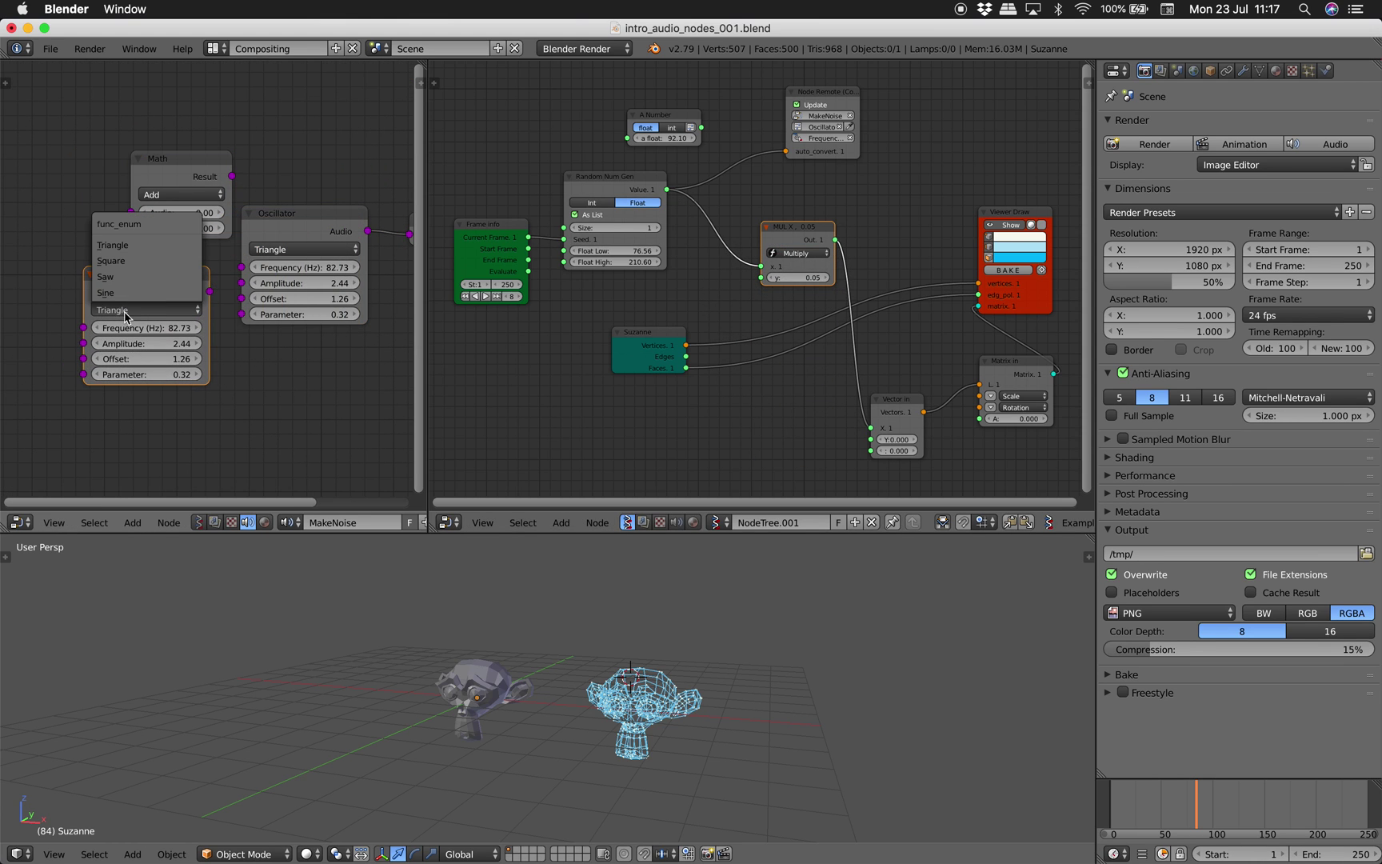
pyautogui.click(157, 293)
pyautogui.moveTo(209, 291); pyautogui.dragTo(165, 290)
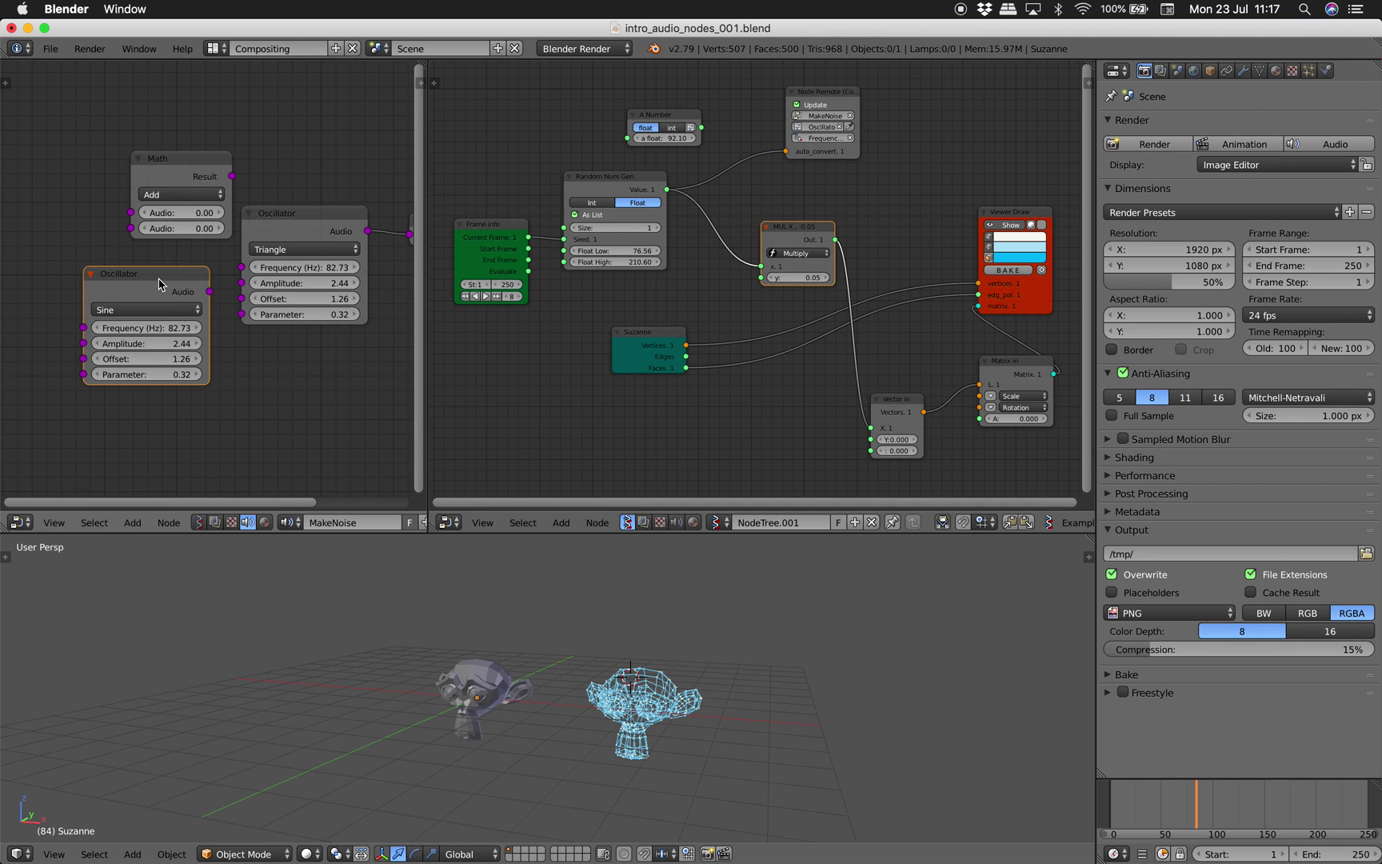
pyautogui.press('x')
pyautogui.moveTo(158, 281); pyautogui.dragTo(77, 305, button='middle')
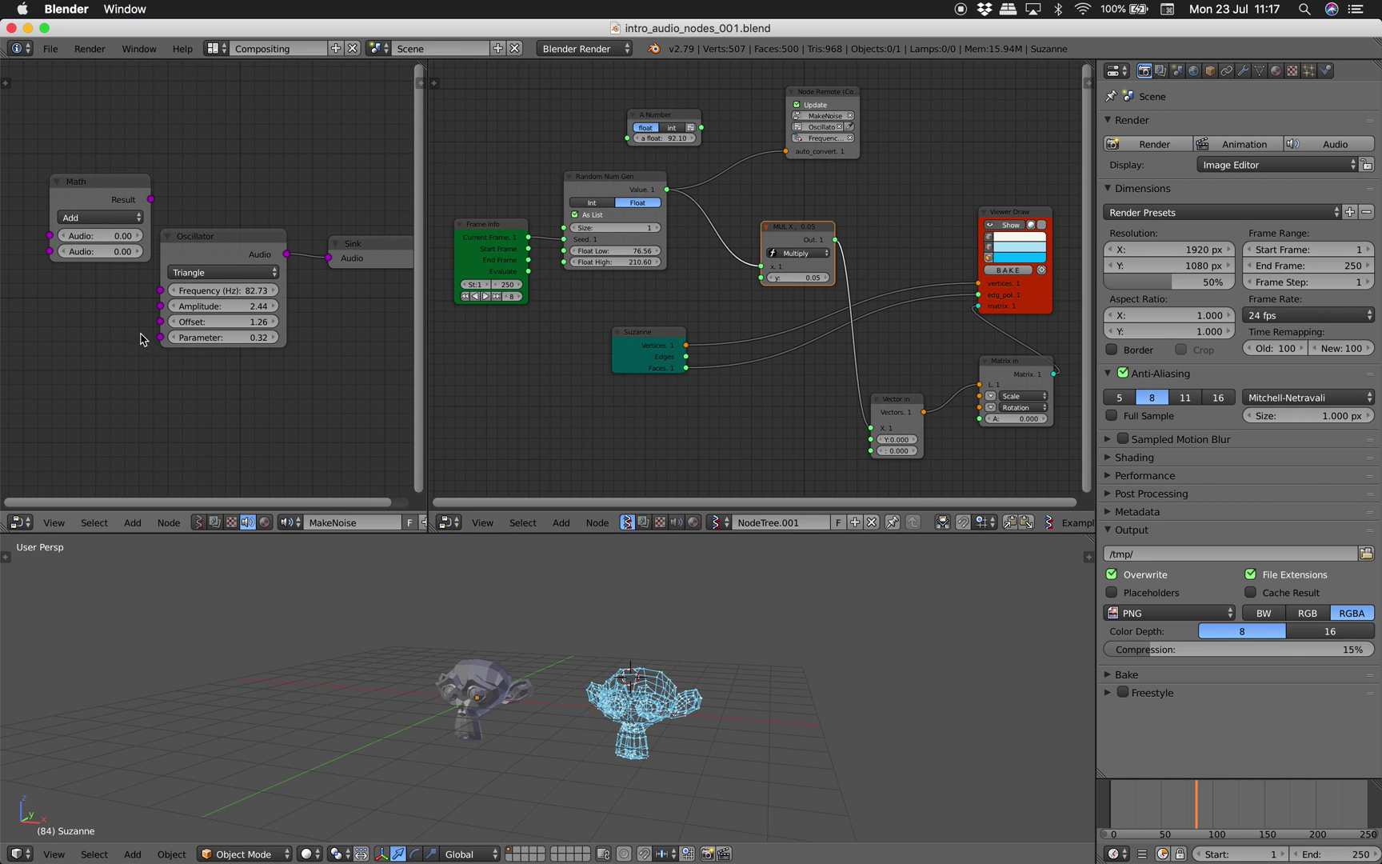
# Scrub the timeline to frame 117 and place the 3D cursor above the wireframe Suzanne in the 3D view.
pyautogui.moveTo(685, 340); pyautogui.dragTo(687, 354, button='middle')
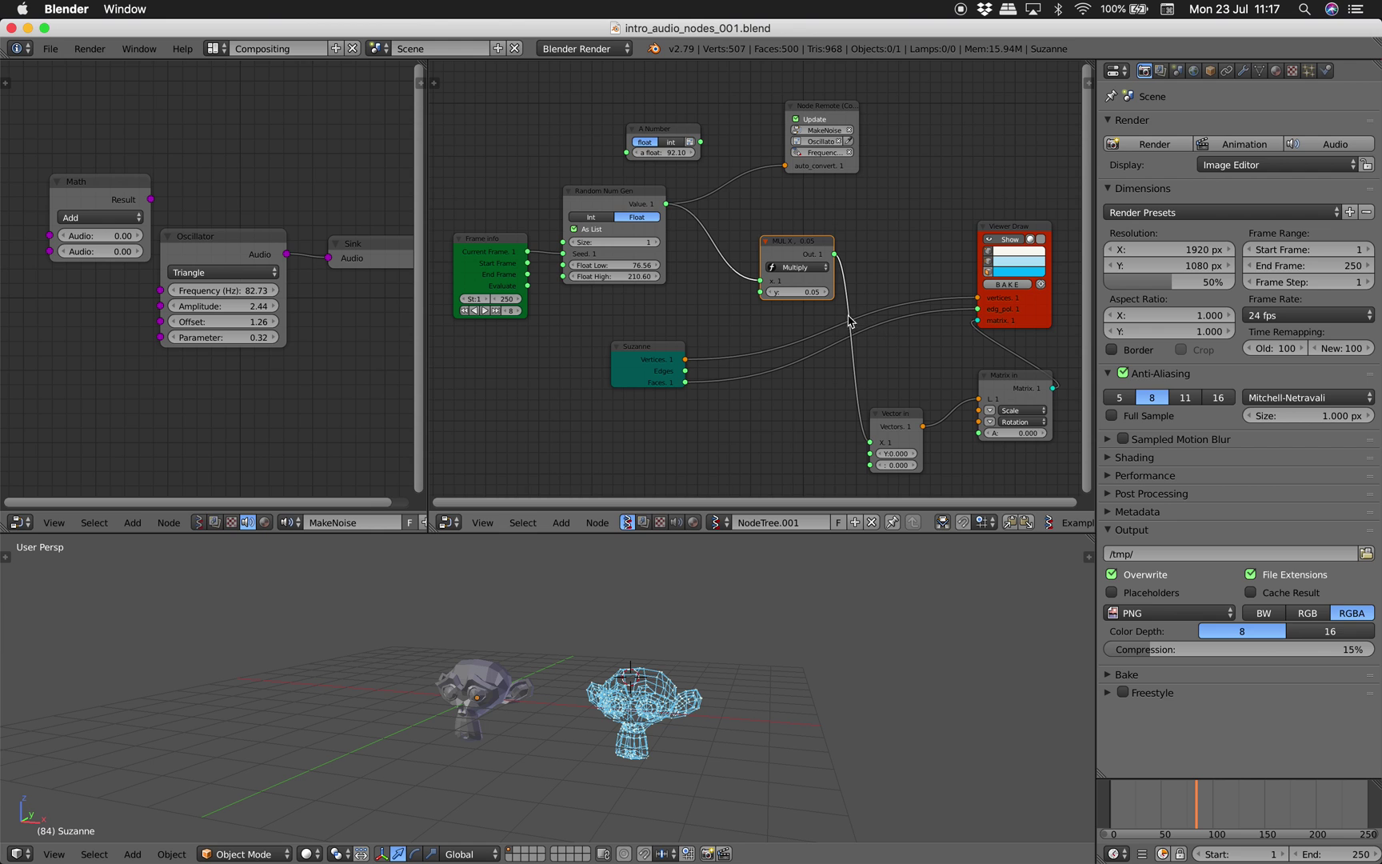
pyautogui.moveTo(1204, 817)
pyautogui.mouseDown()
pyautogui.moveTo(1196, 805)
pyautogui.moveTo(1239, 799)
pyautogui.moveTo(1194, 793)
pyautogui.mouseUp()
pyautogui.moveTo(760, 603); pyautogui.dragTo(766, 594, button='middle')
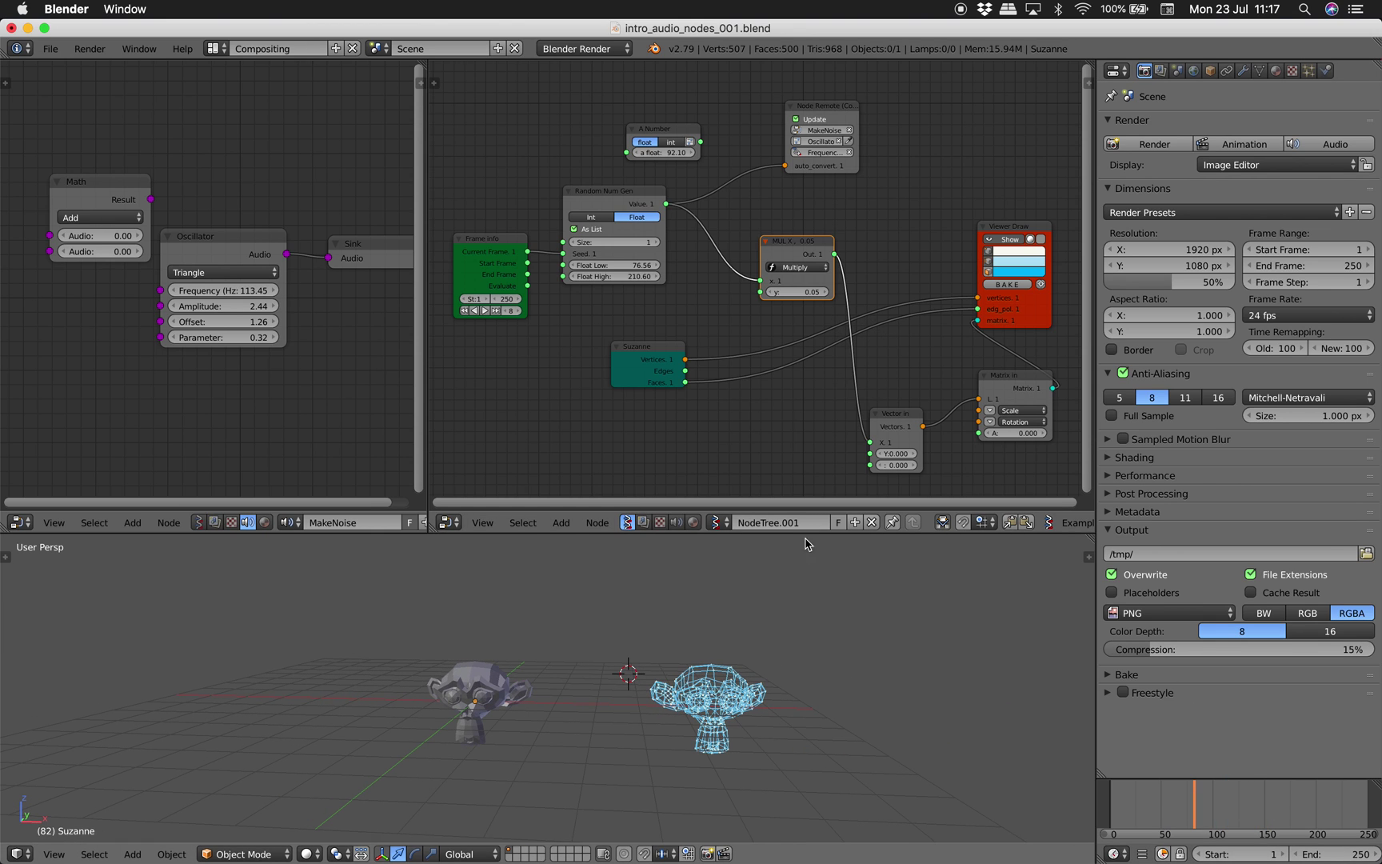
pyautogui.click(864, 596)
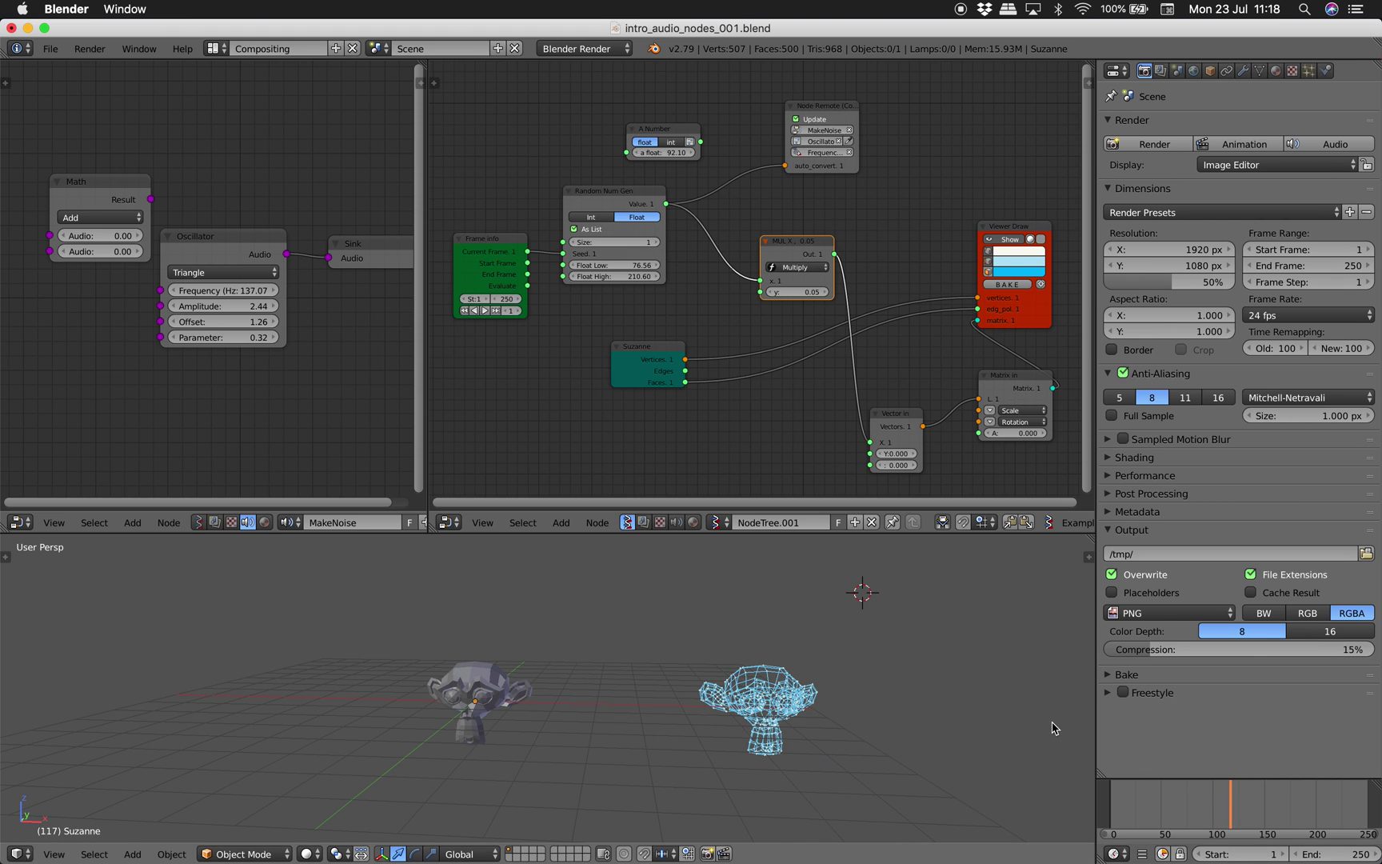
# Switch to the browser, look over the Blender Artists and Reddit threads on real-time audio synthesis, and return to Blender.
pyautogui.hotkey('ctrl', 'Right')
pyautogui.scroll(-4, 595, 384)
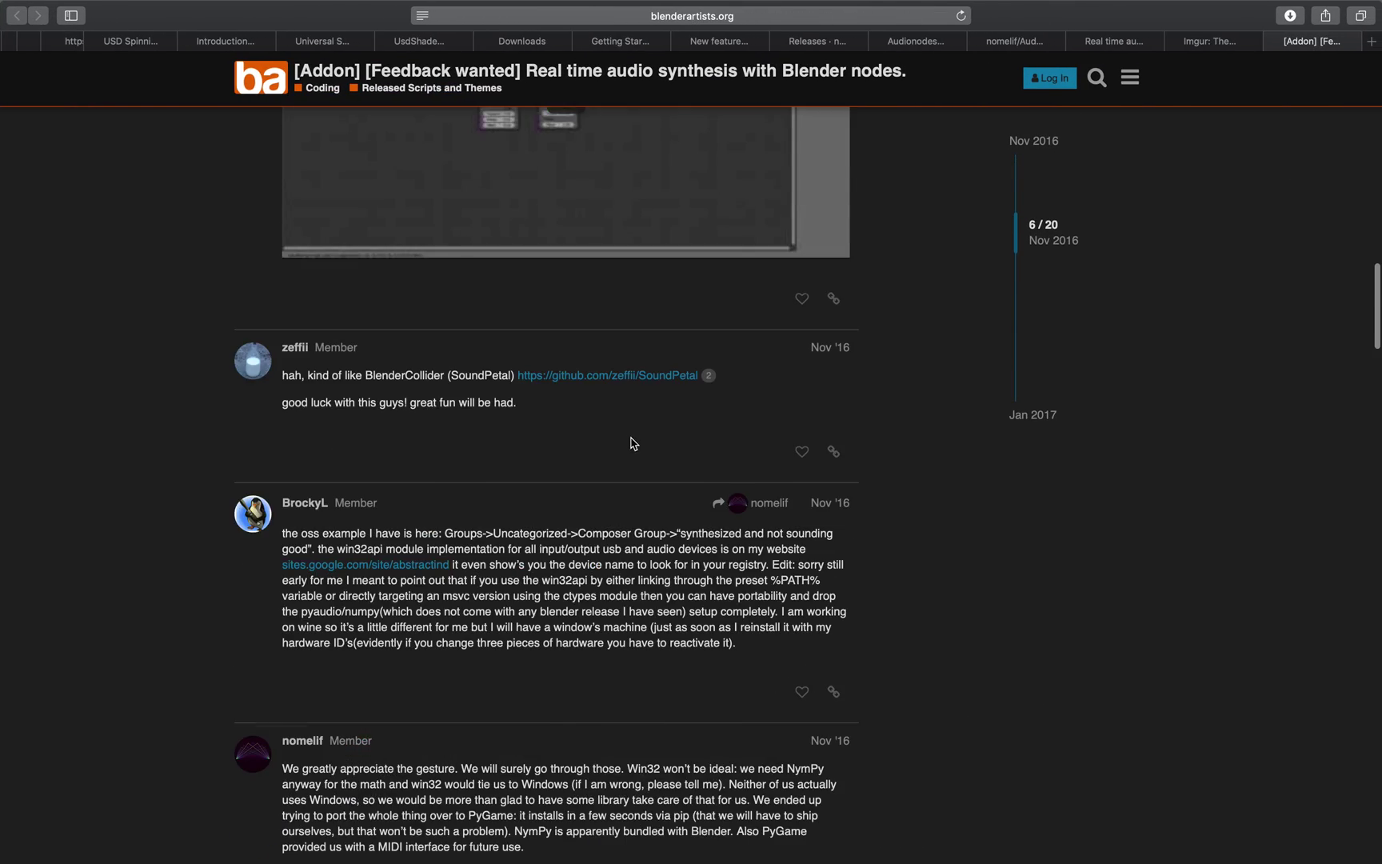
pyautogui.scroll(7, 631, 440)
pyautogui.click(1113, 41)
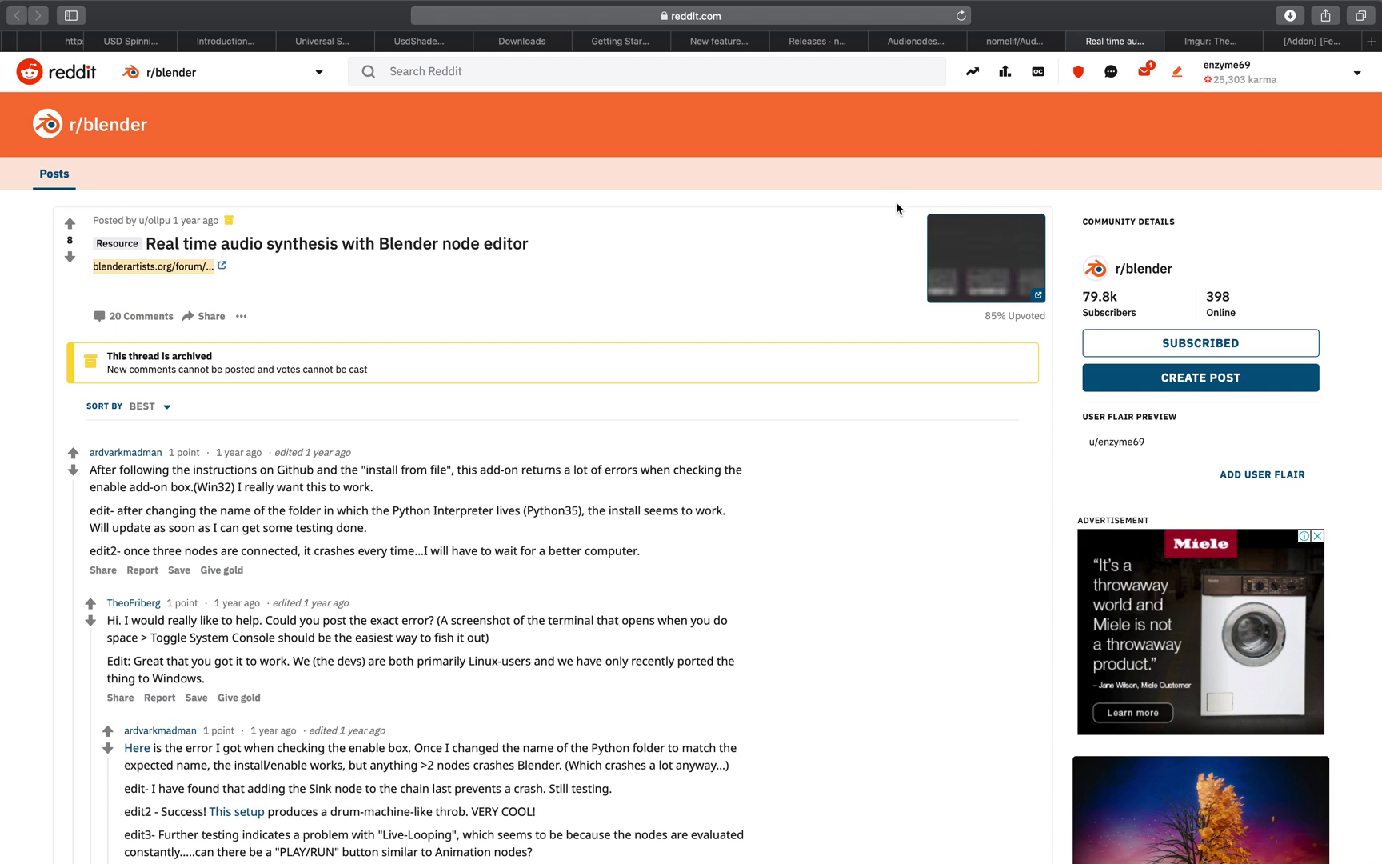
pyautogui.click(1234, 42)
pyautogui.press('super+Tab')
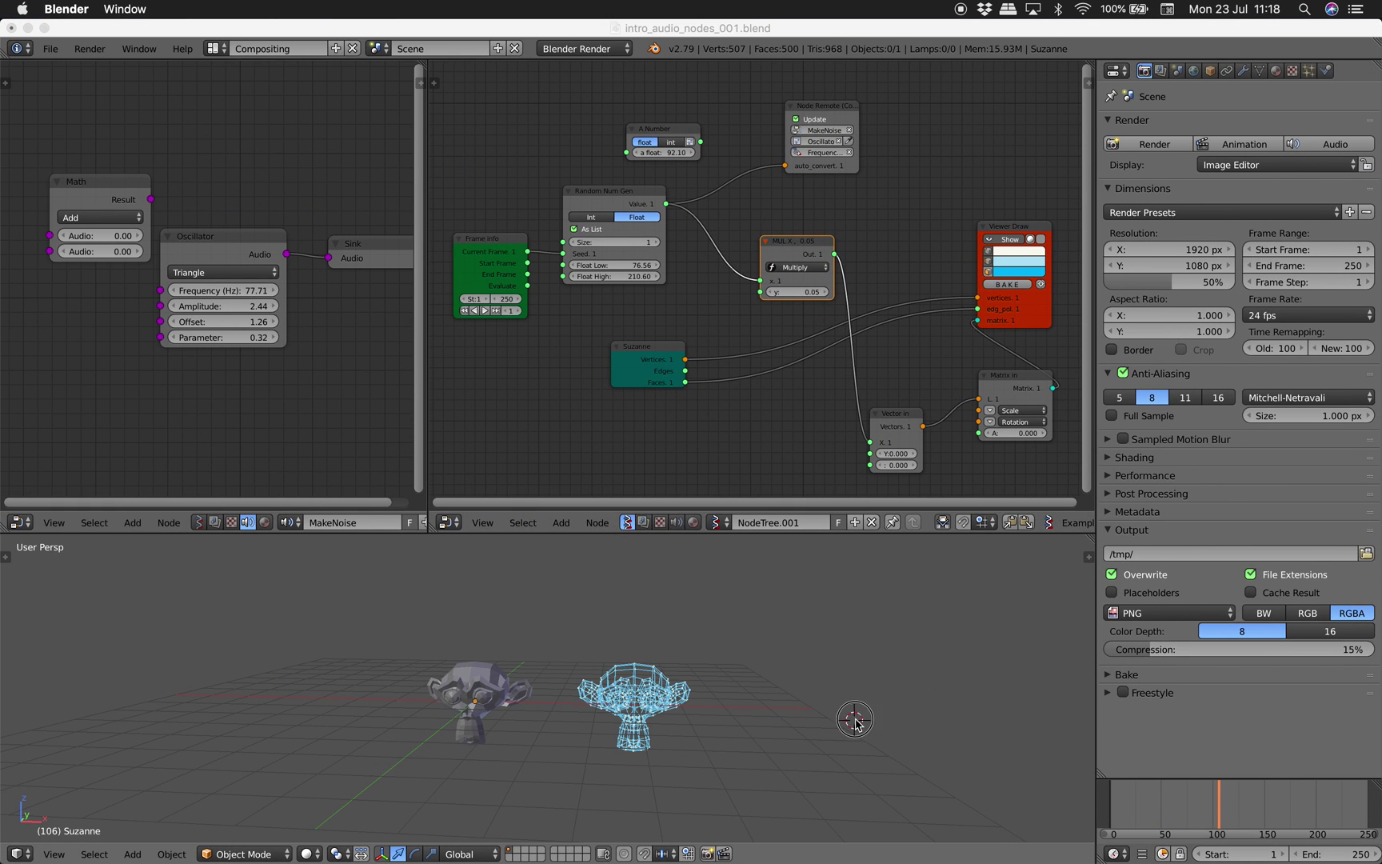
# Disconnect the Triangle Oscillator's Audio output from the Sink node.
pyautogui.moveTo(323, 232); pyautogui.dragTo(281, 231, button='middle')
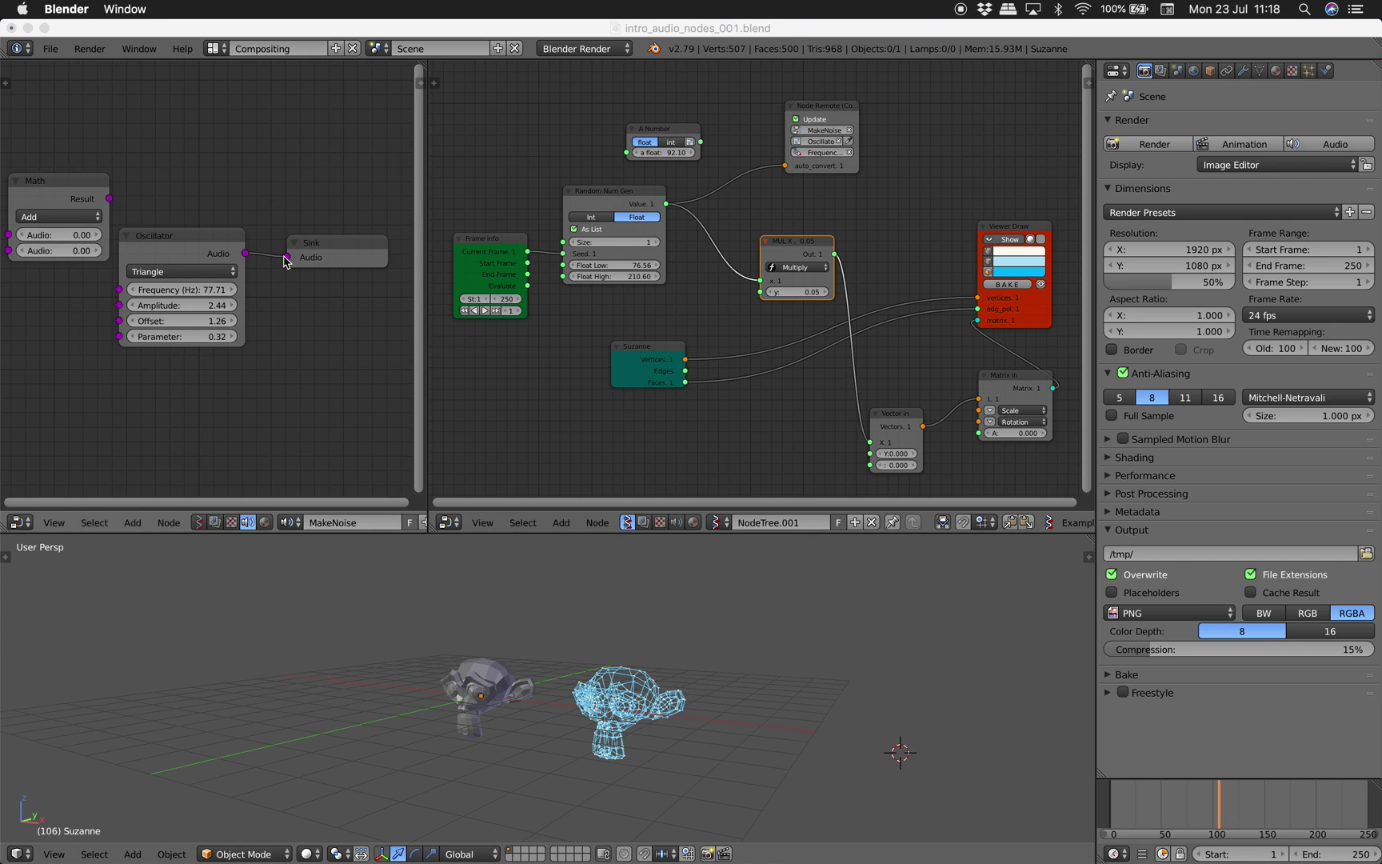
pyautogui.moveTo(287, 257); pyautogui.dragTo(274, 272)
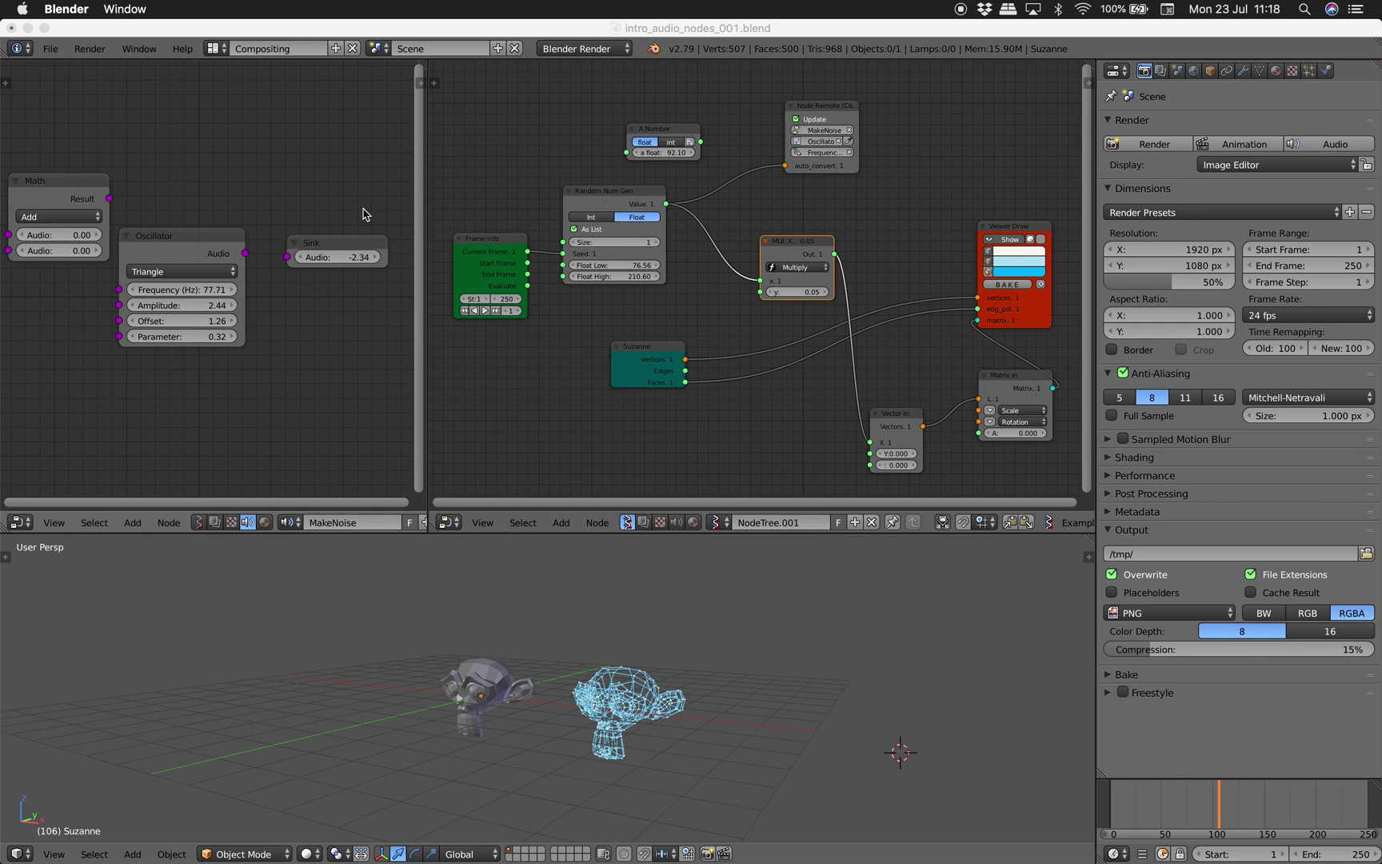
pyautogui.hscroll(2, 363, 215)
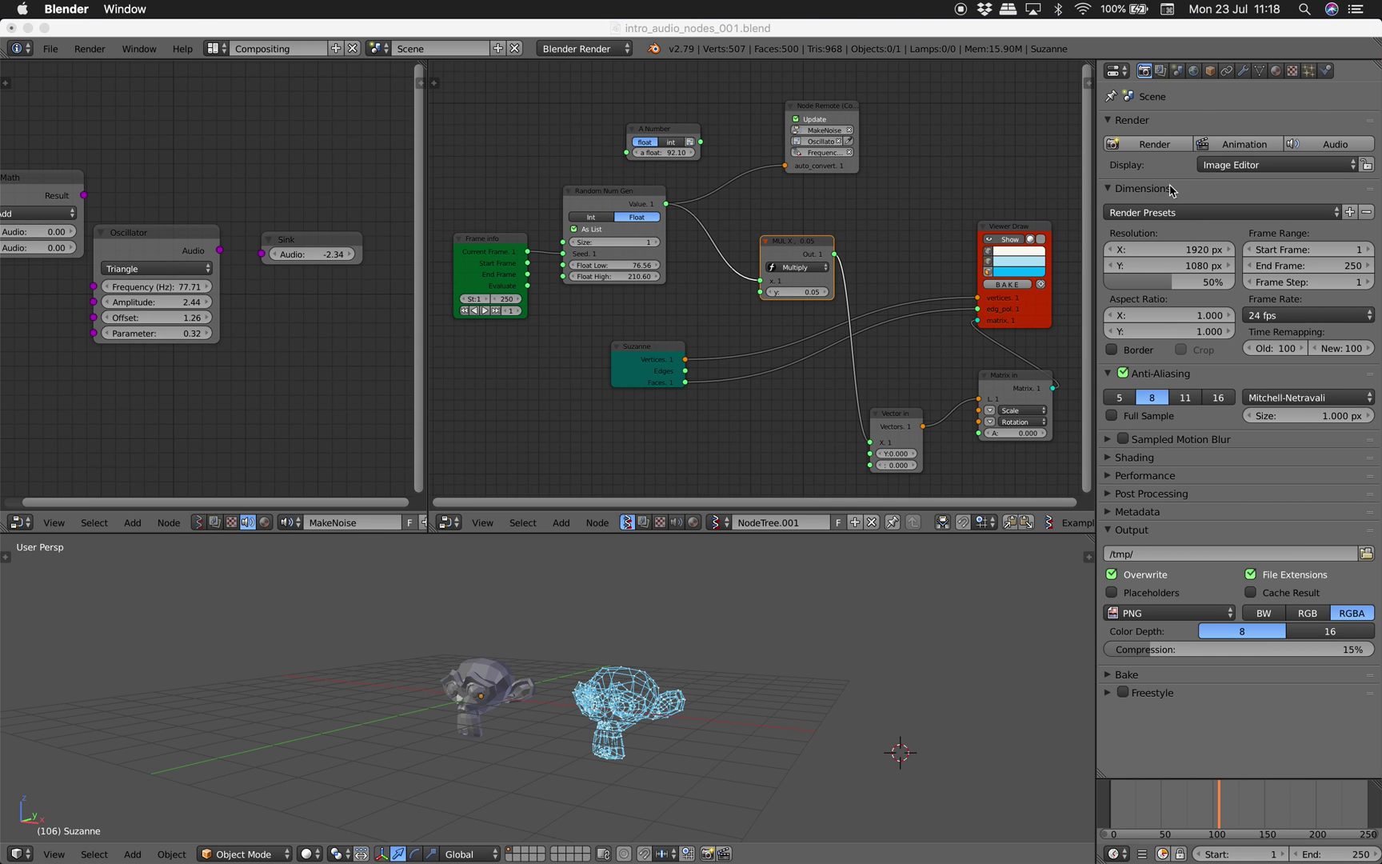
pyautogui.scroll(-1, 943, 288)
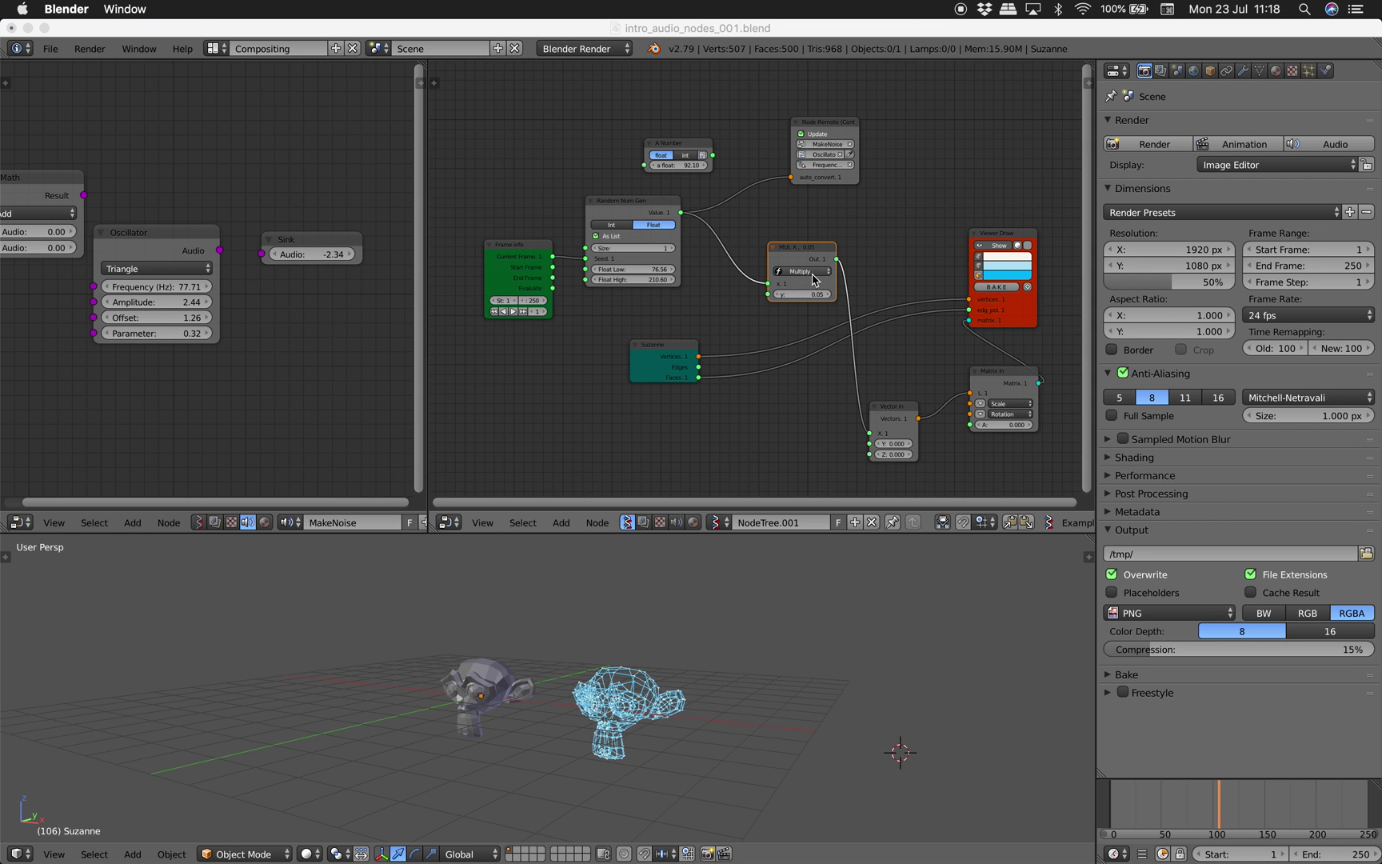
pyautogui.scroll(2, 814, 276)
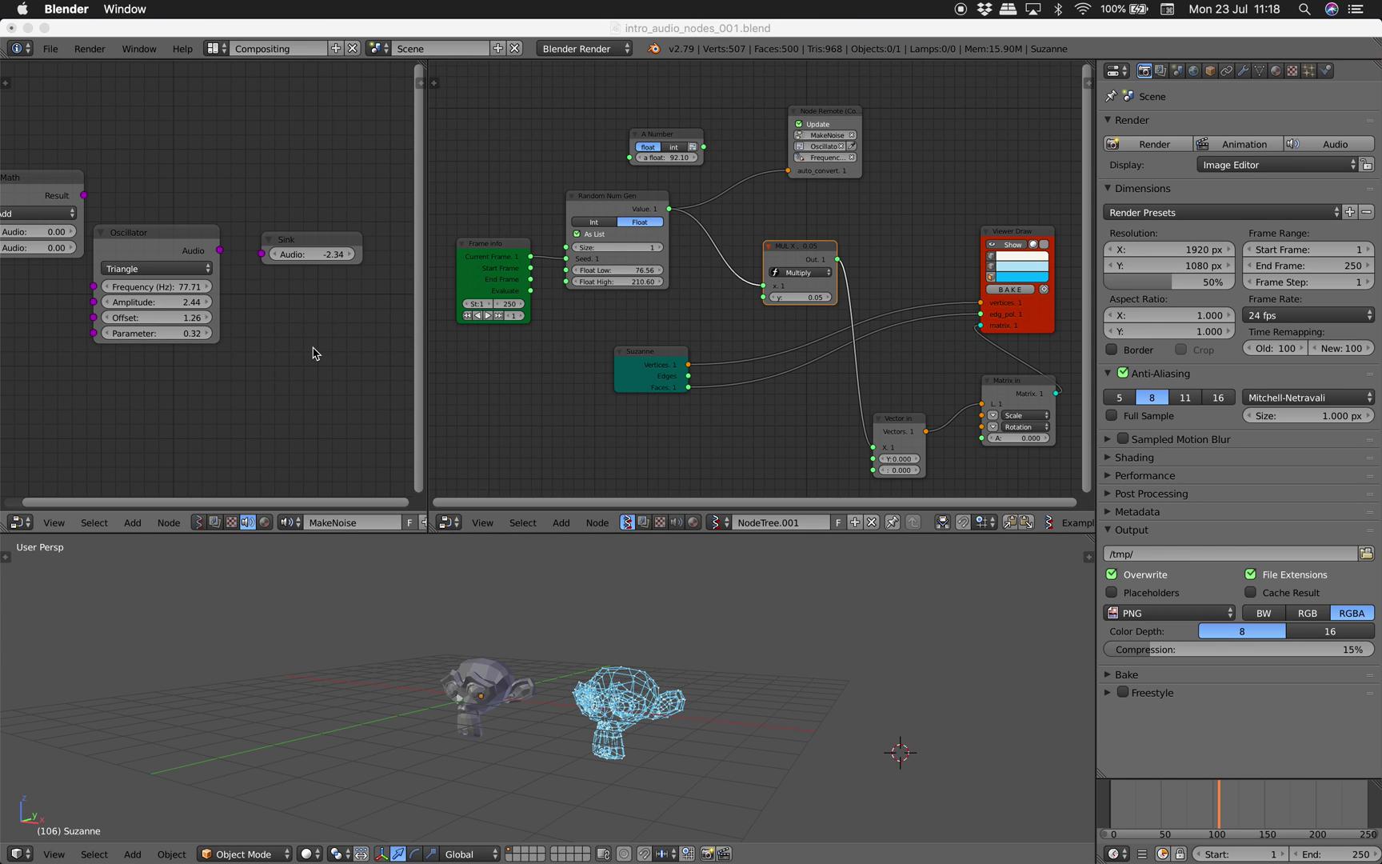
pyautogui.scroll(-1, 324, 366)
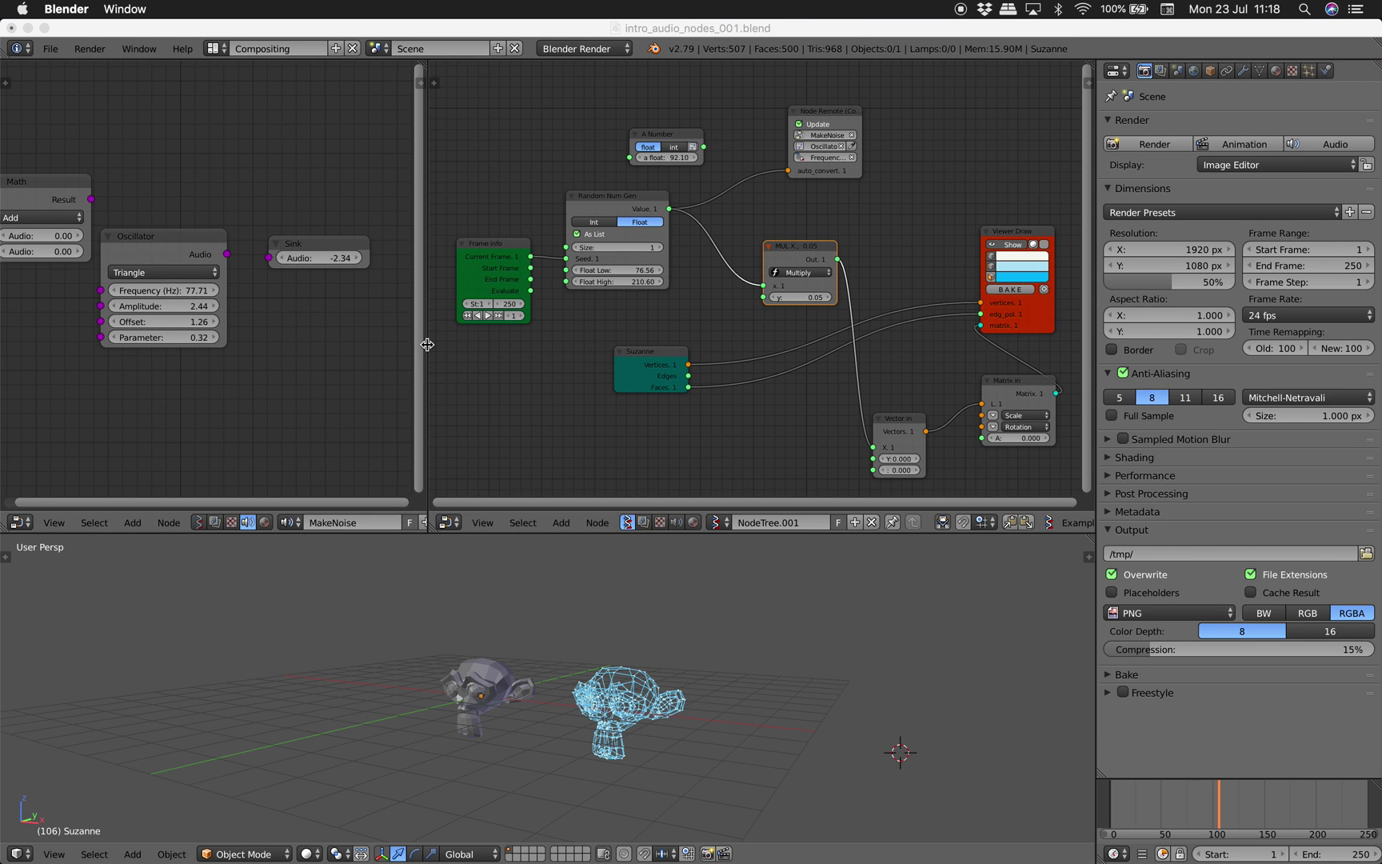
# Widen the audio node editor and rearrange the nodes with Math above the Oscillator.
pyautogui.moveTo(419, 347); pyautogui.dragTo(499, 349)
pyautogui.scroll(1, 424, 344)
pyautogui.moveTo(256, 258); pyautogui.dragTo(275, 275)
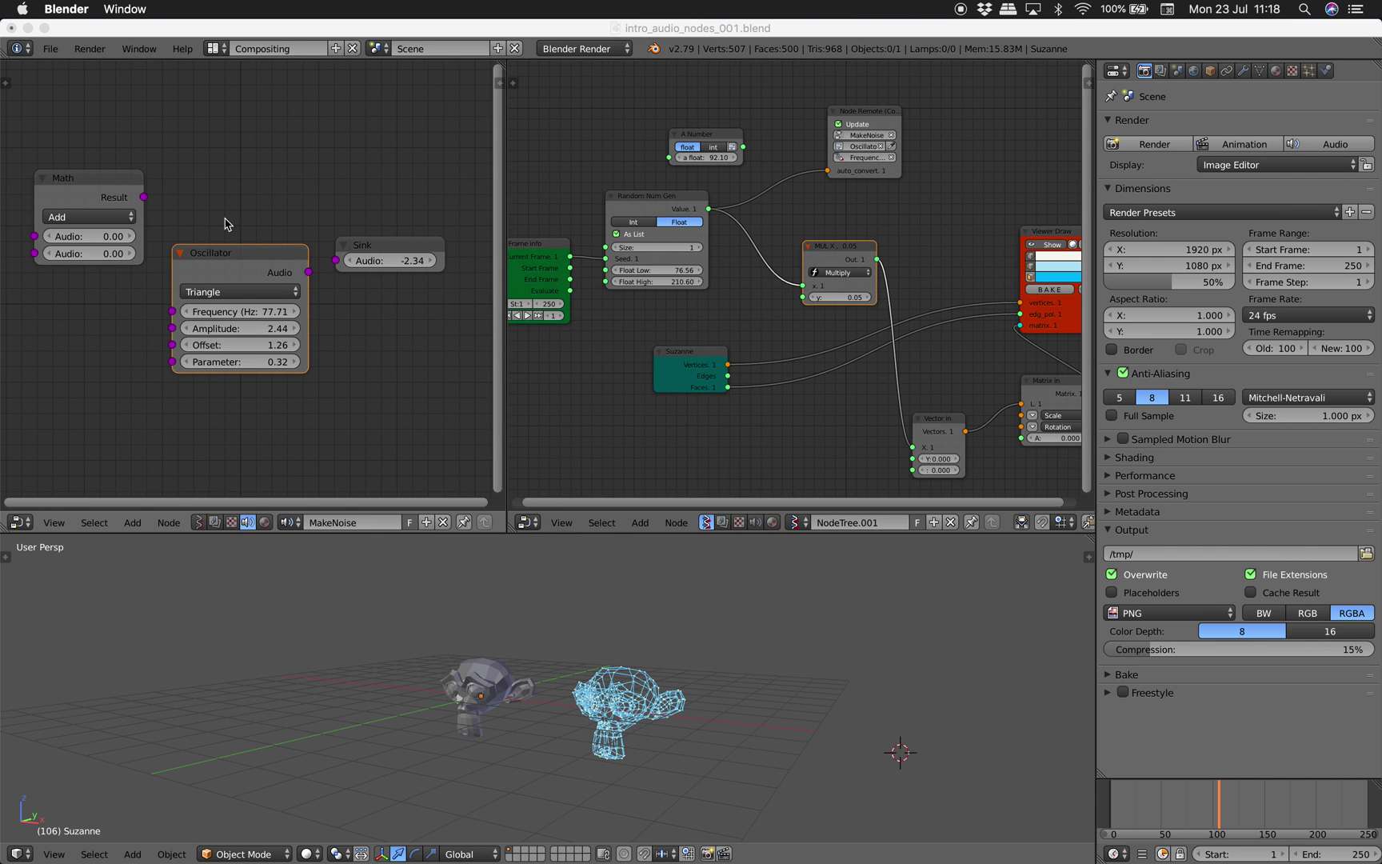
pyautogui.moveTo(132, 184); pyautogui.dragTo(202, 154)
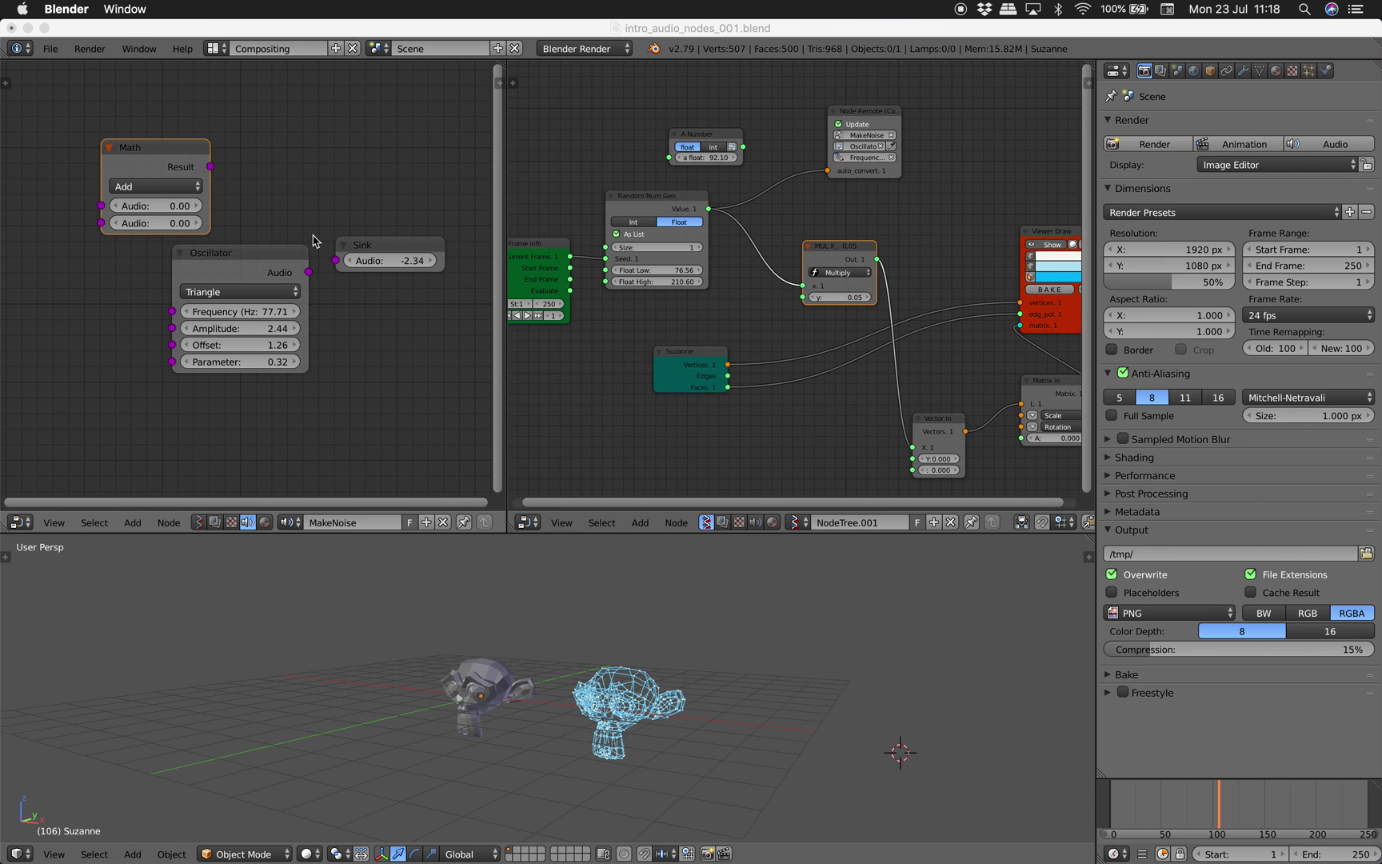
pyautogui.moveTo(312, 236); pyautogui.dragTo(290, 233, button='middle')
pyautogui.moveTo(610, 224); pyautogui.dragTo(630, 221, button='middle')
pyautogui.scroll(-2, 972, 266)
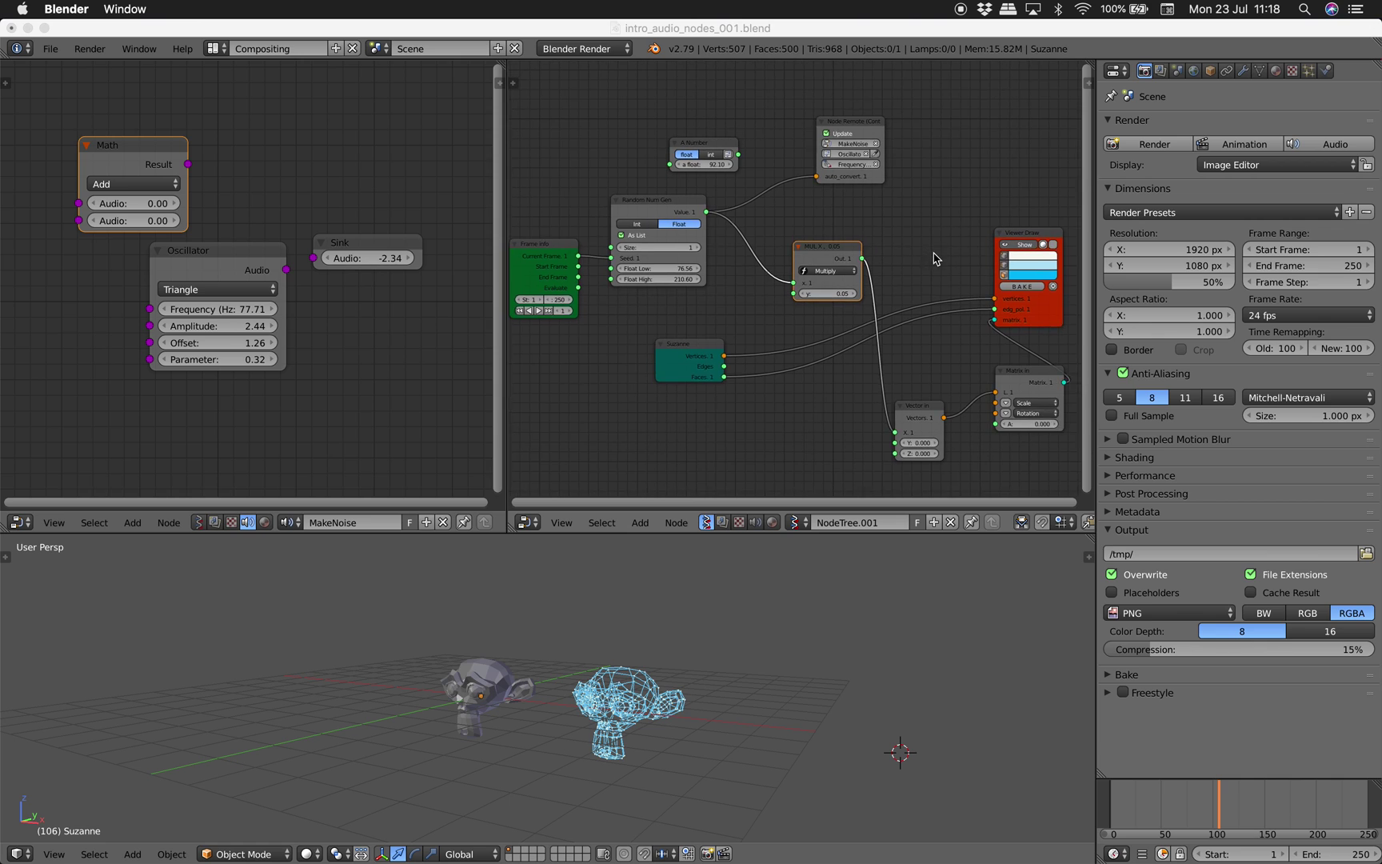
pyautogui.scroll(-1, 910, 280)
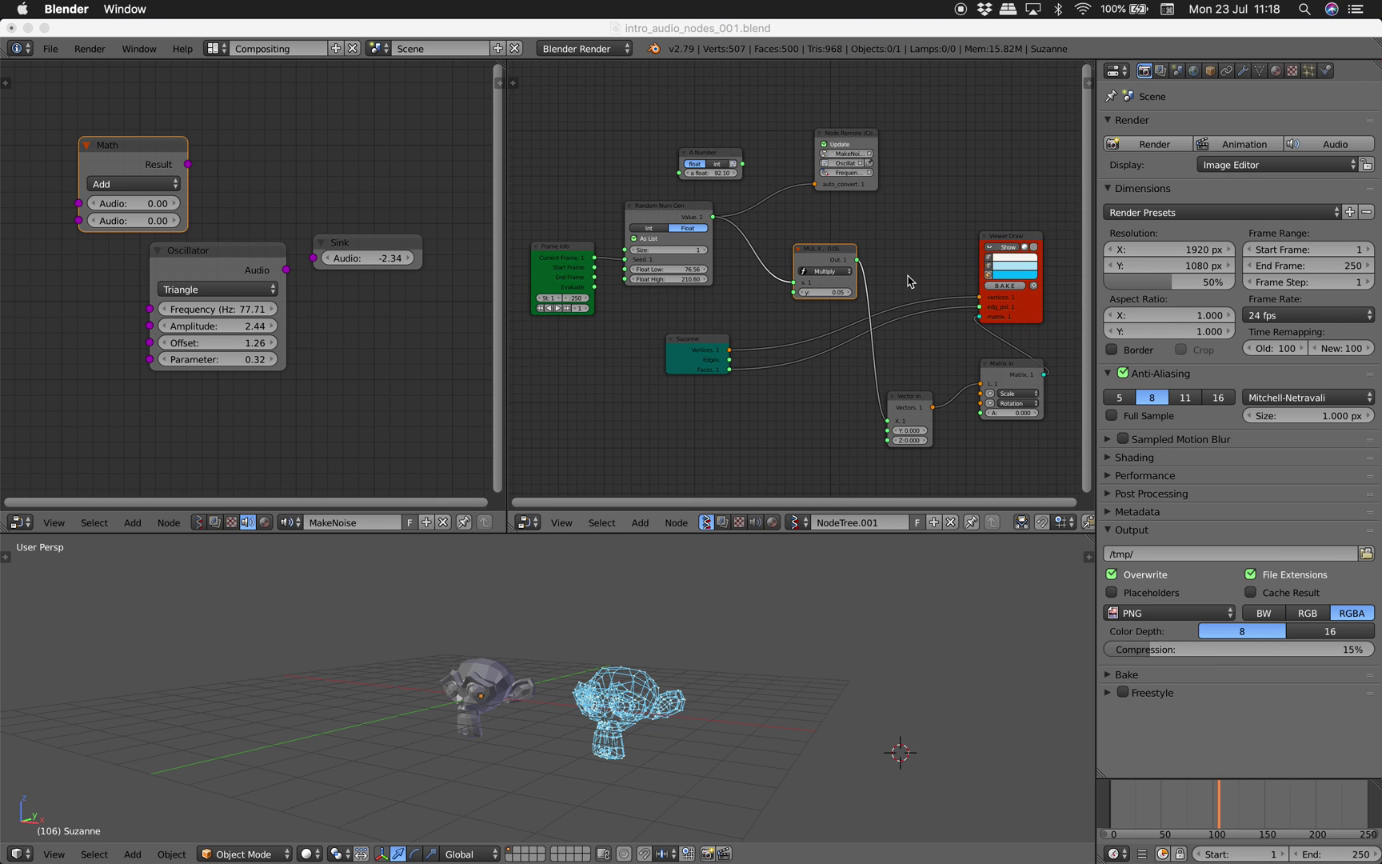